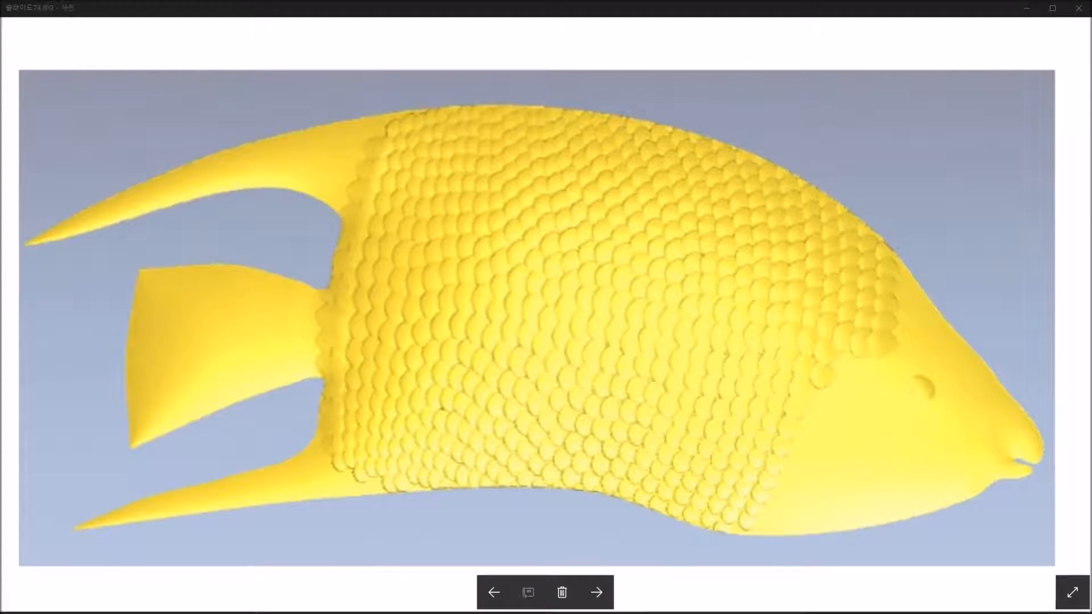
# - Switch to ArtCAM and open the model Fish Scales1.art
pyautogui.hotkey('alt', 'Tab')
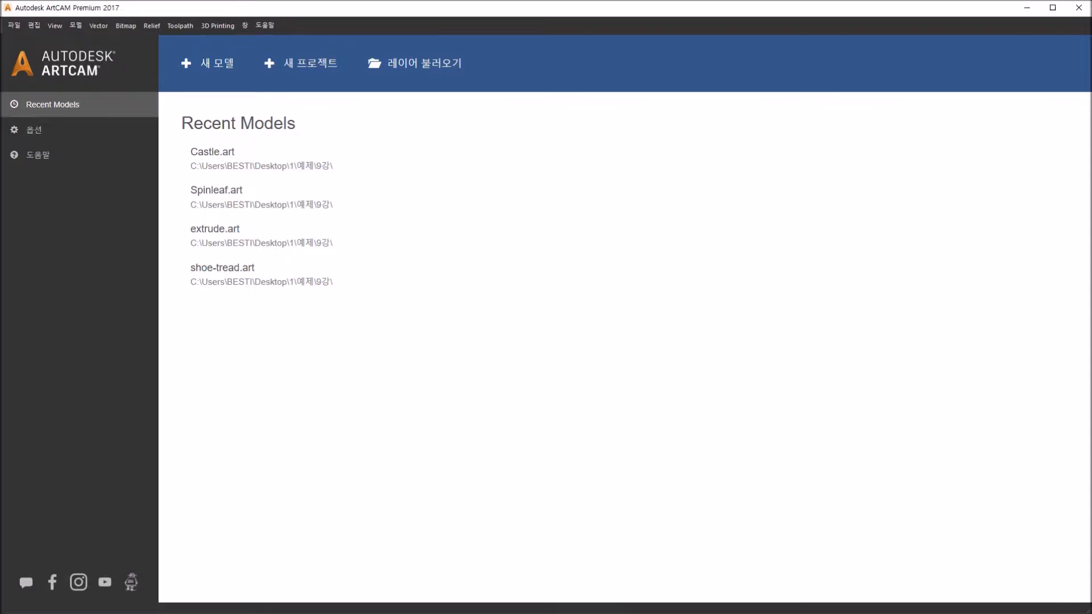
pyautogui.click(421, 81)
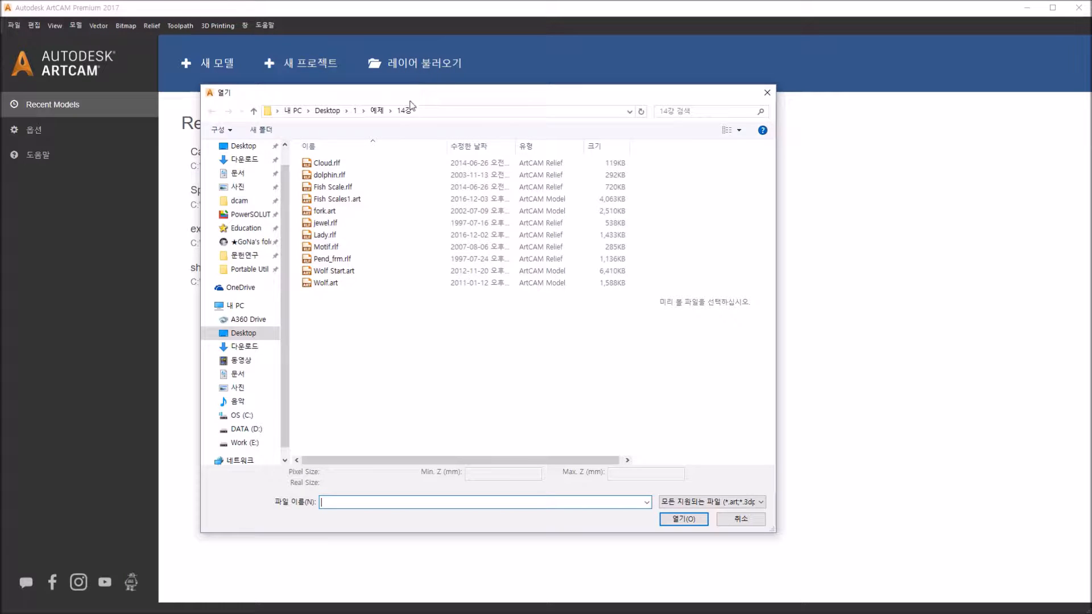
pyautogui.click(352, 199)
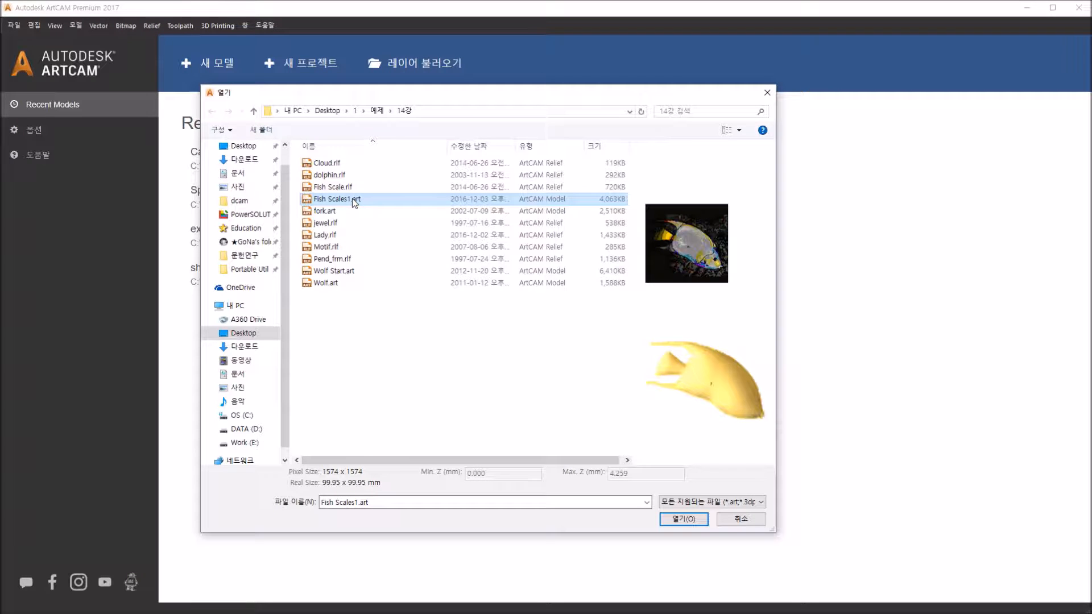
pyautogui.click(676, 518)
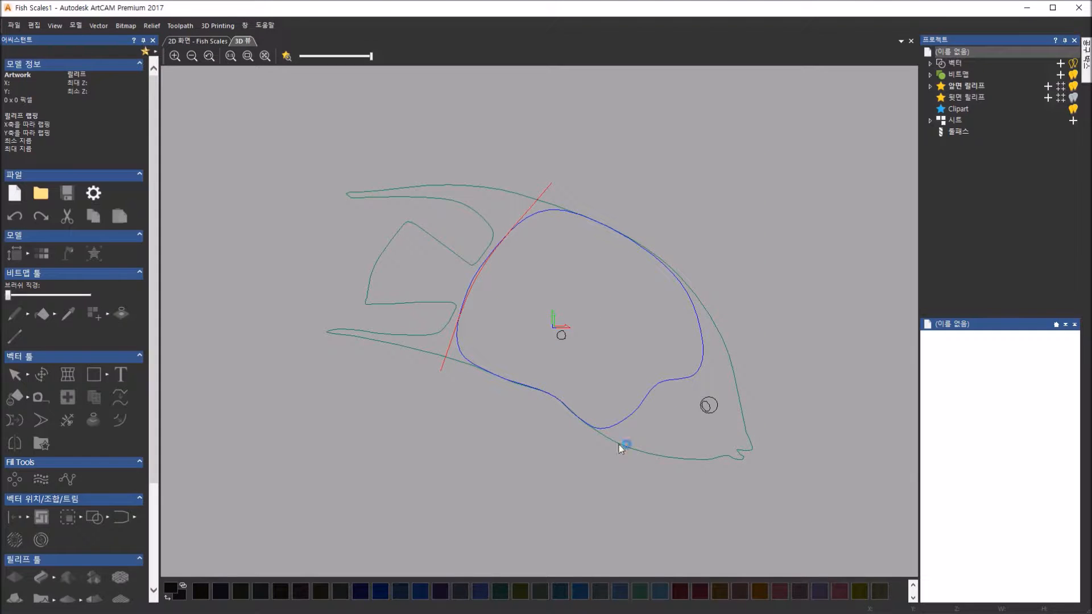
# - Examine the fish photo in the 2D view and the fish body relief in the 3D view
pyautogui.click(218, 42)
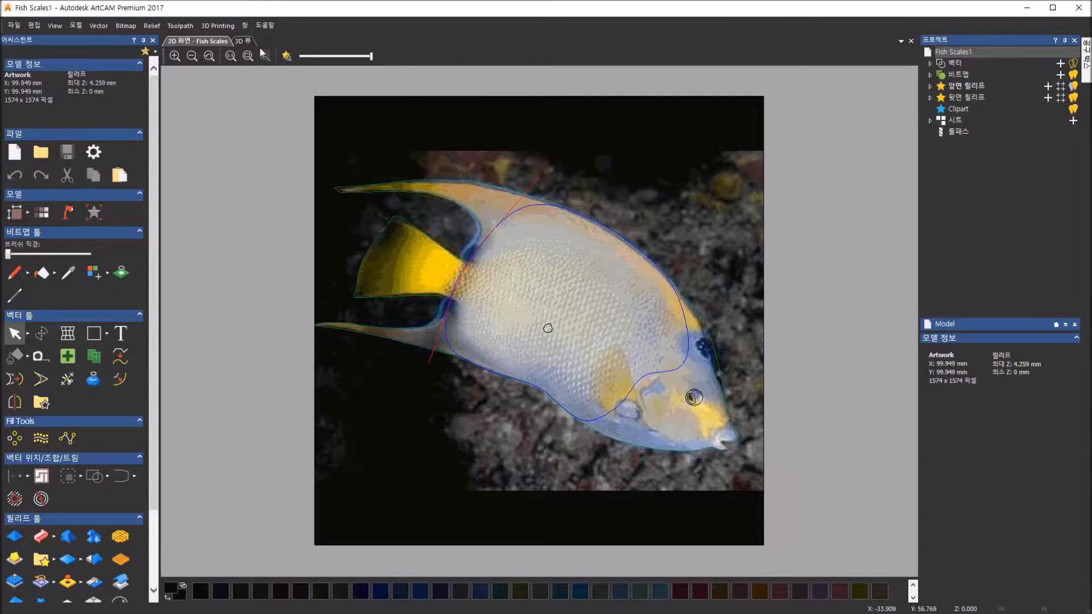
pyautogui.click(243, 40)
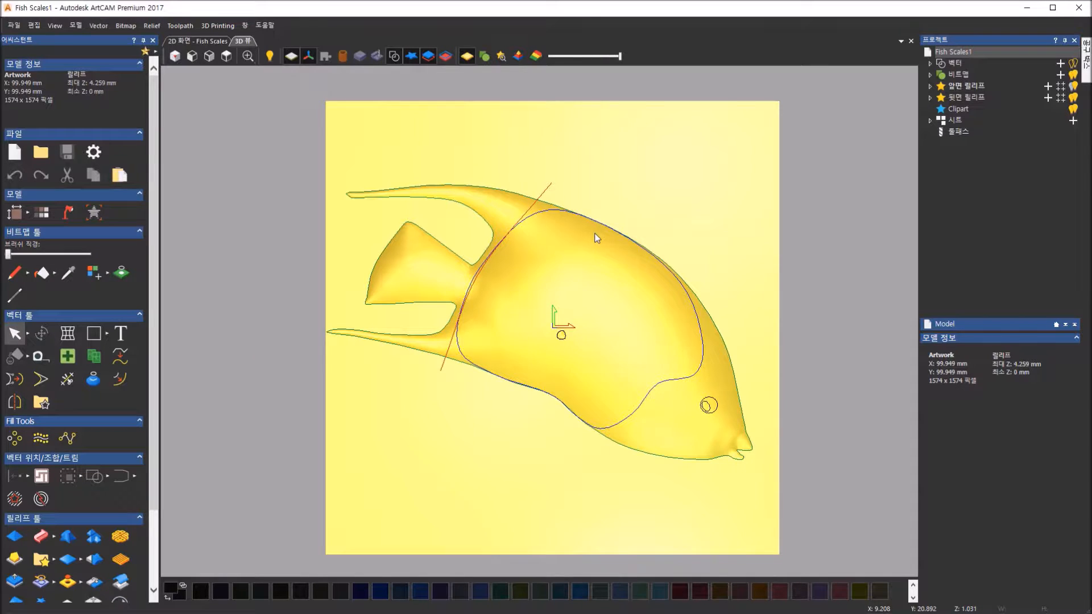
pyautogui.scroll(2, 596, 237)
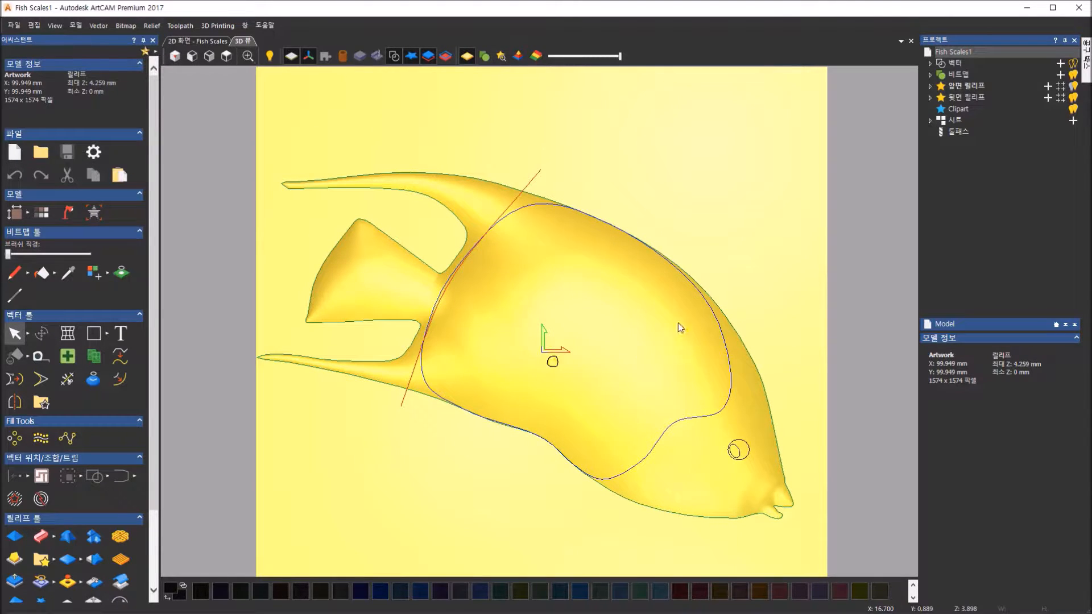
# - List the bitmap and vector layers and turn each of the four vector layers off and on to identify its contents
pyautogui.click(931, 74)
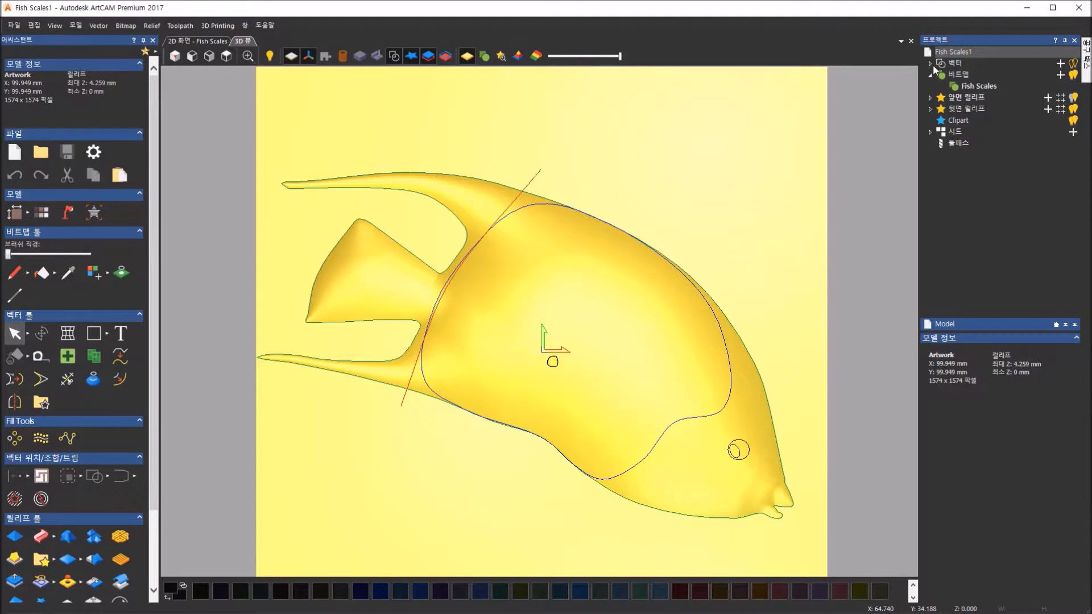
pyautogui.click(931, 63)
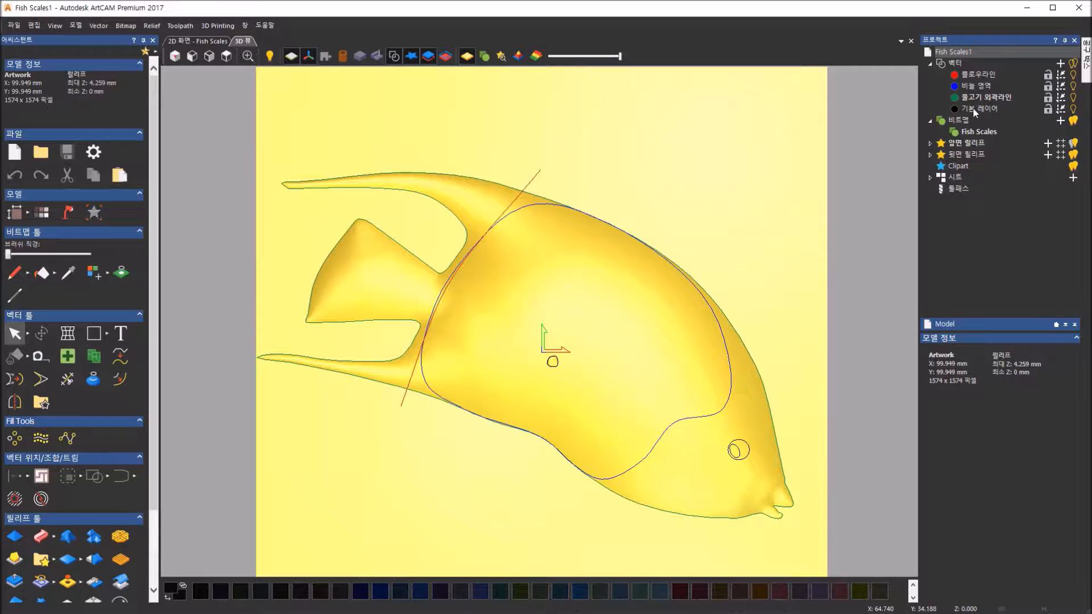
pyautogui.click(1077, 109)
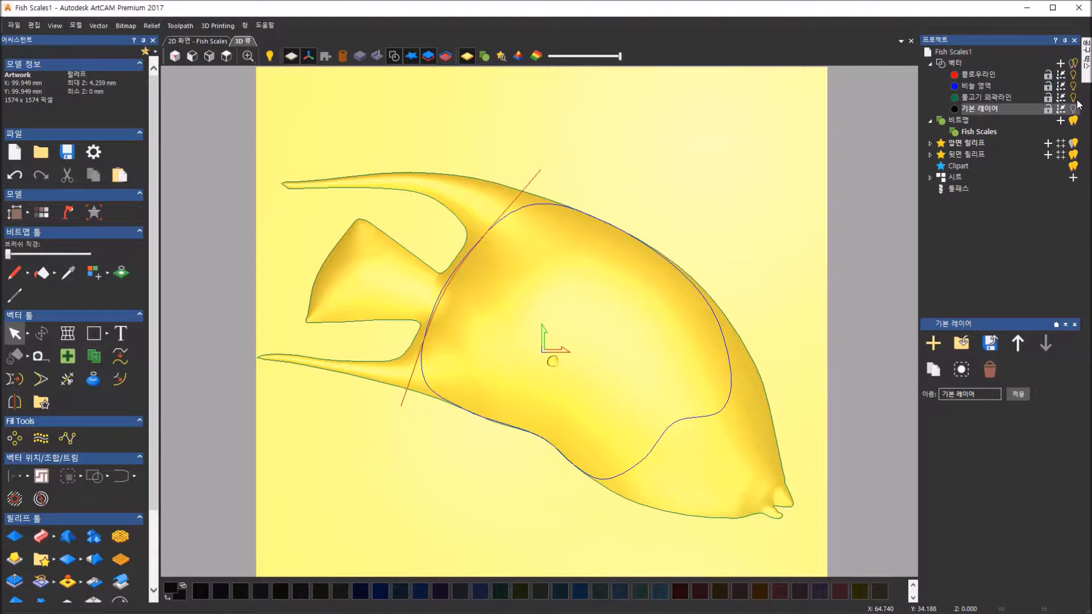
pyautogui.click(1075, 98)
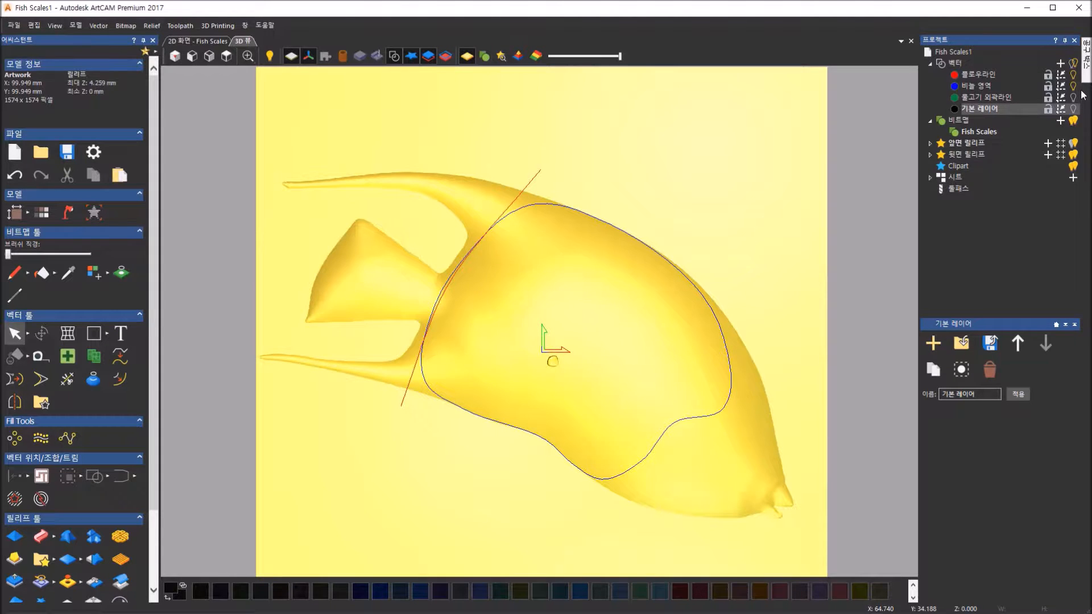
pyautogui.click(1074, 87)
pyautogui.click(1075, 76)
pyautogui.click(1074, 76)
pyautogui.click(1074, 87)
pyautogui.click(1074, 98)
pyautogui.click(1075, 109)
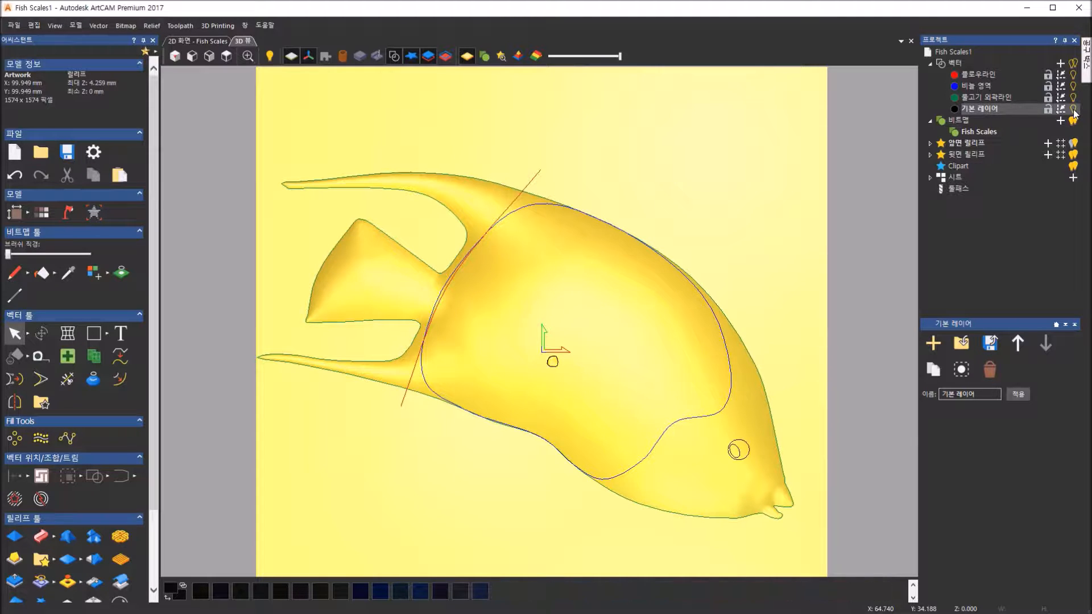
# - List the front relief layers, hide the body layer, and tilt the 3D view of the remaining relief
pyautogui.click(989, 135)
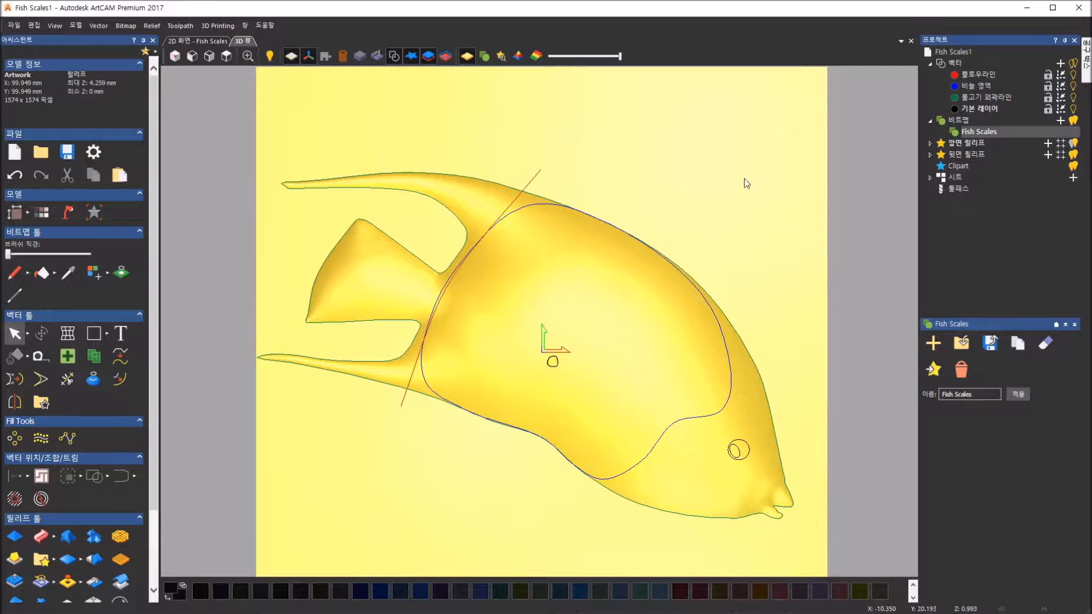
pyautogui.click(932, 144)
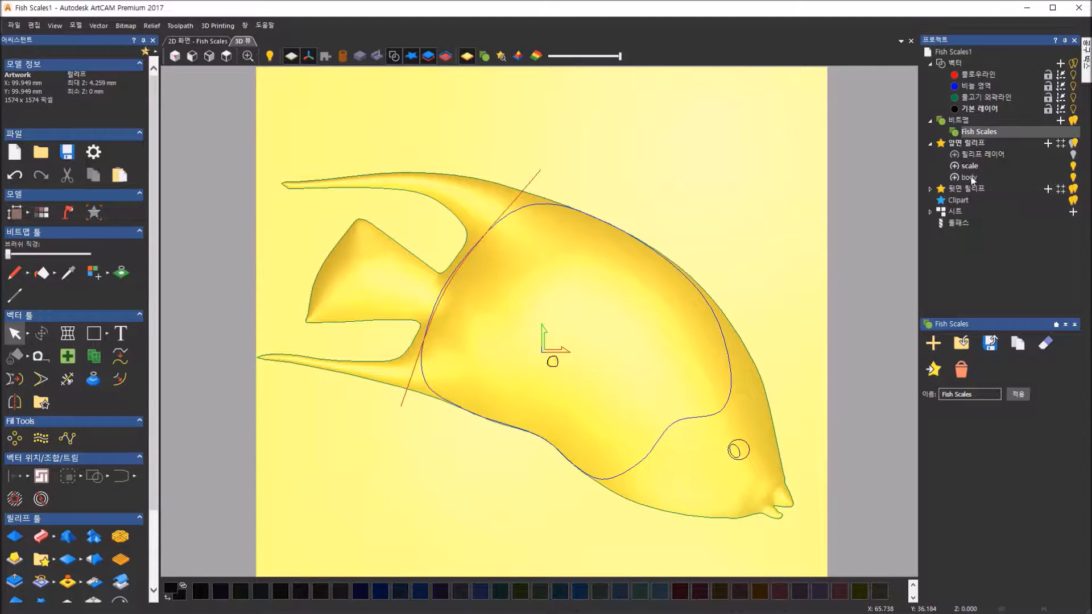
pyautogui.click(1079, 181)
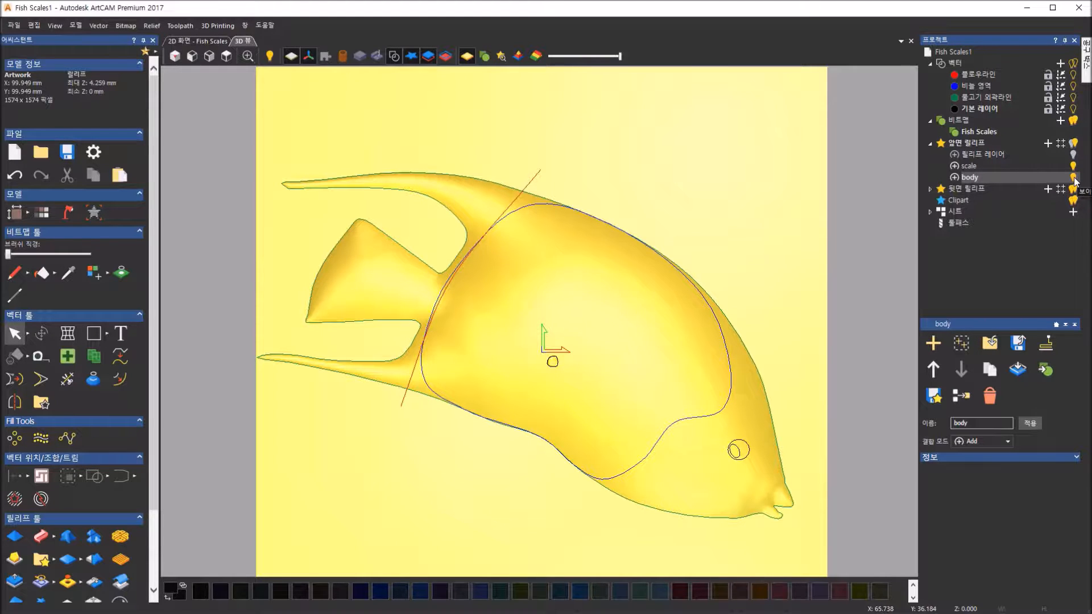
pyautogui.click(1074, 178)
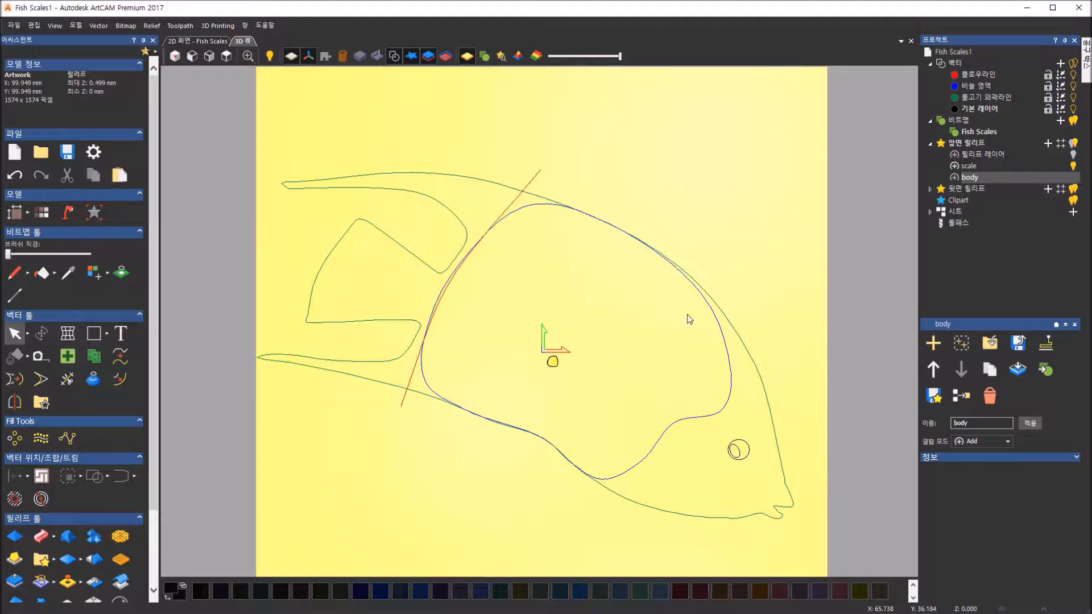
pyautogui.moveTo(542, 333); pyautogui.dragTo(597, 130)
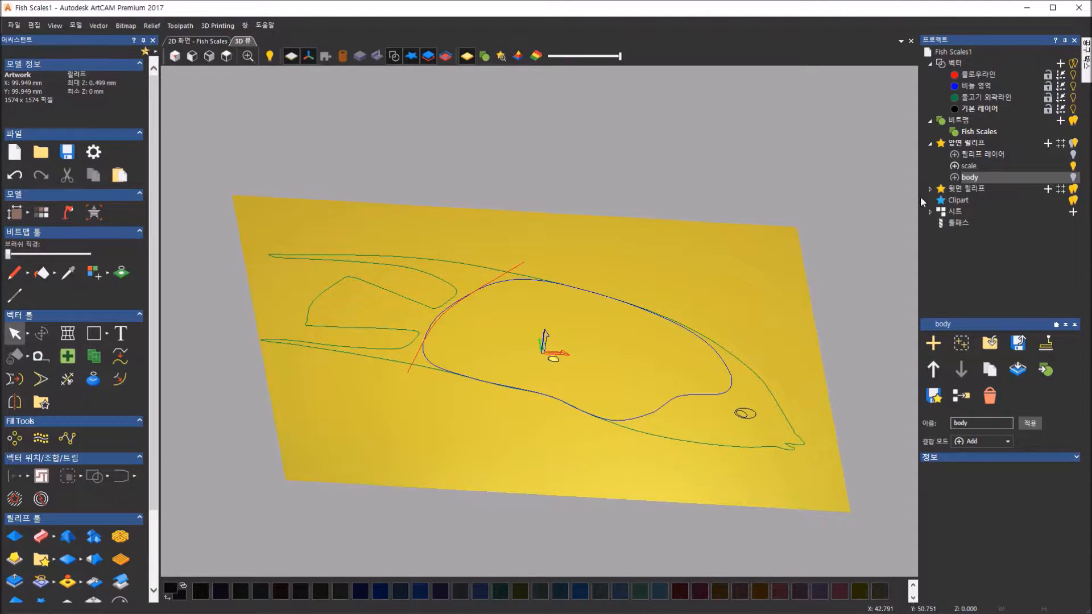
# - Select the scale relief layer and examine its single scale up close, turning the layer off and on
pyautogui.click(968, 167)
pyautogui.scroll(5, 561, 373)
pyautogui.scroll(2, 517, 360)
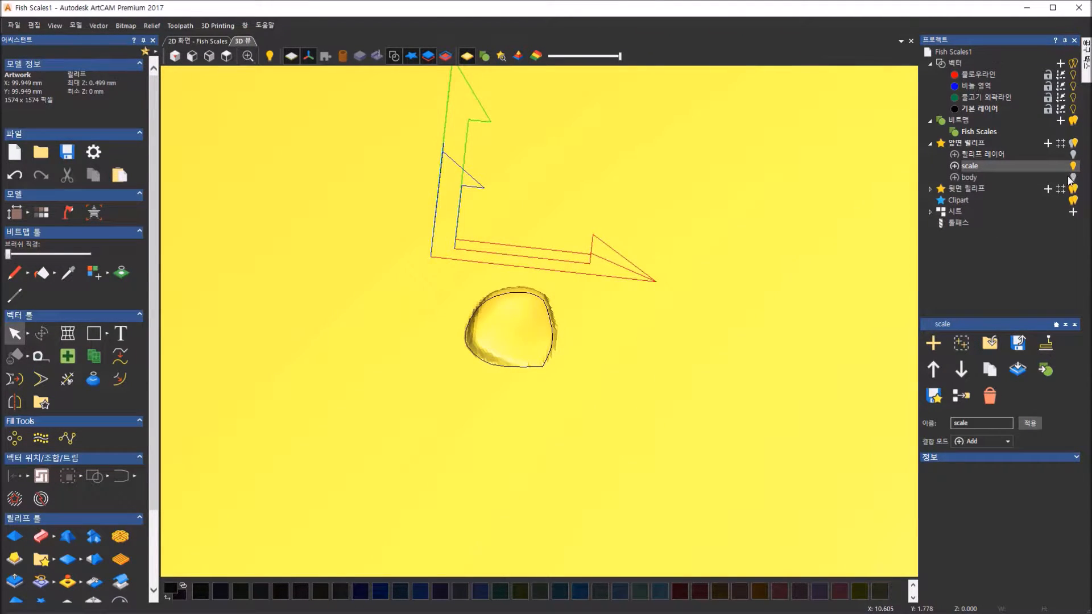
pyautogui.click(1074, 165)
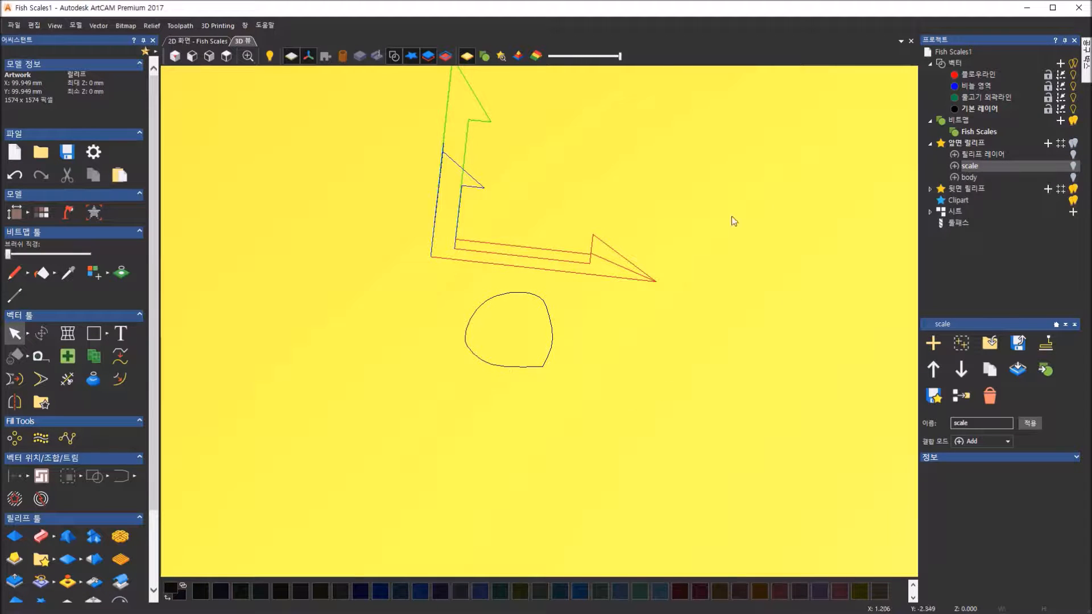
pyautogui.click(1073, 166)
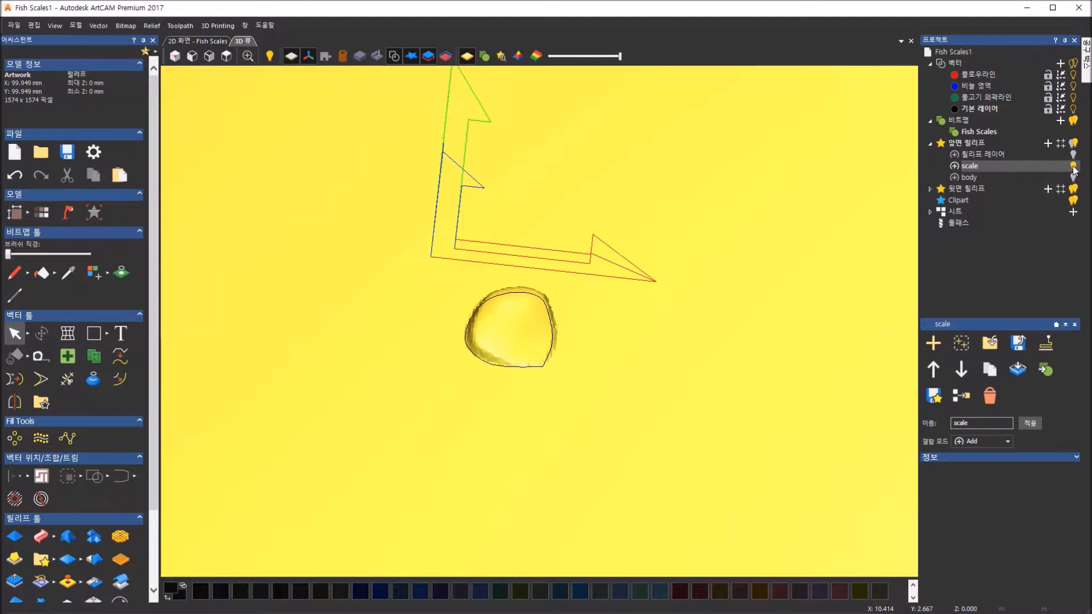
# - Show the 릴리프 레이어 and scale relief layers together and make scale the active layer
pyautogui.click(1073, 166)
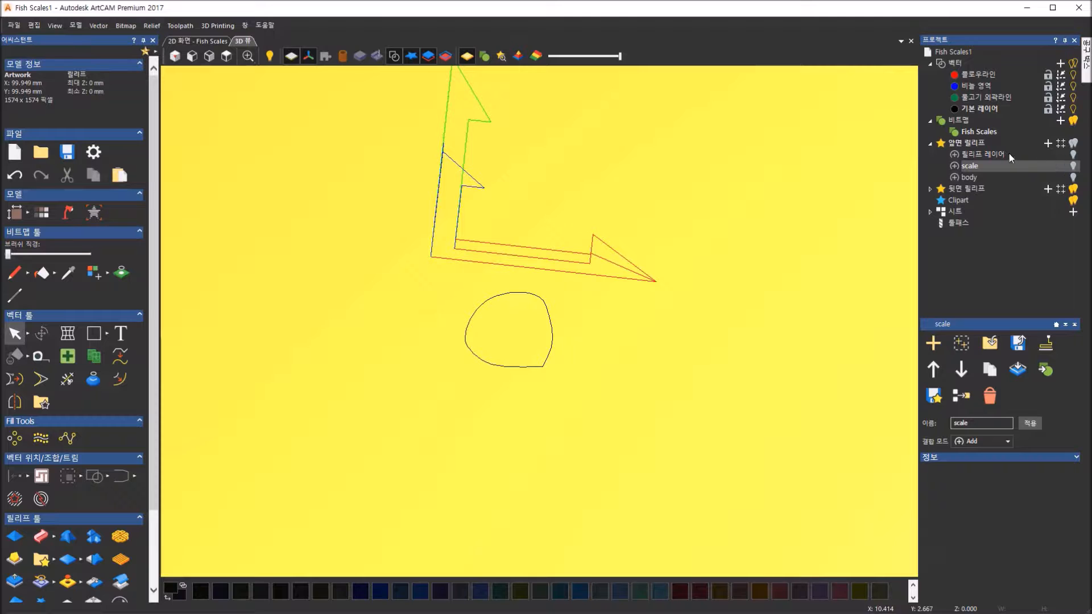
pyautogui.click(1074, 155)
pyautogui.scroll(-5, 782, 190)
pyautogui.scroll(-5, 781, 192)
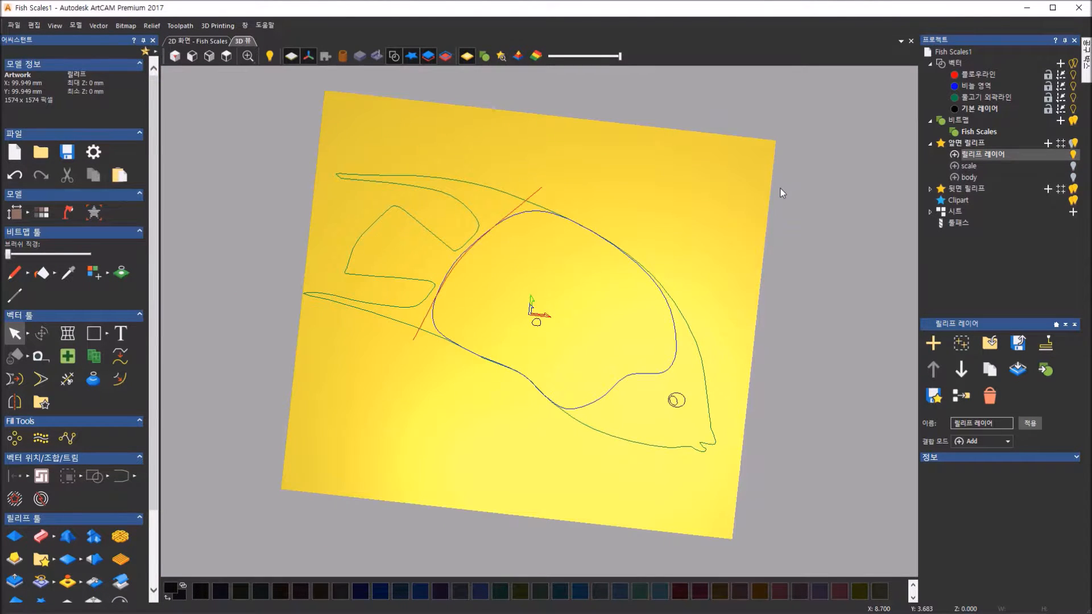
pyautogui.scroll(5, 781, 188)
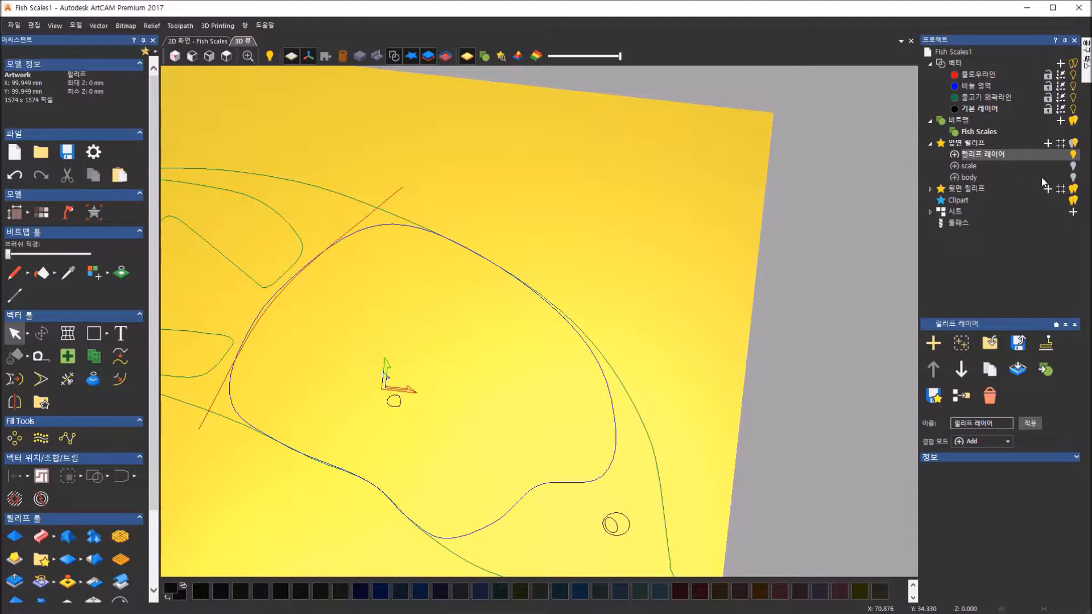
pyautogui.click(1074, 166)
pyautogui.click(972, 166)
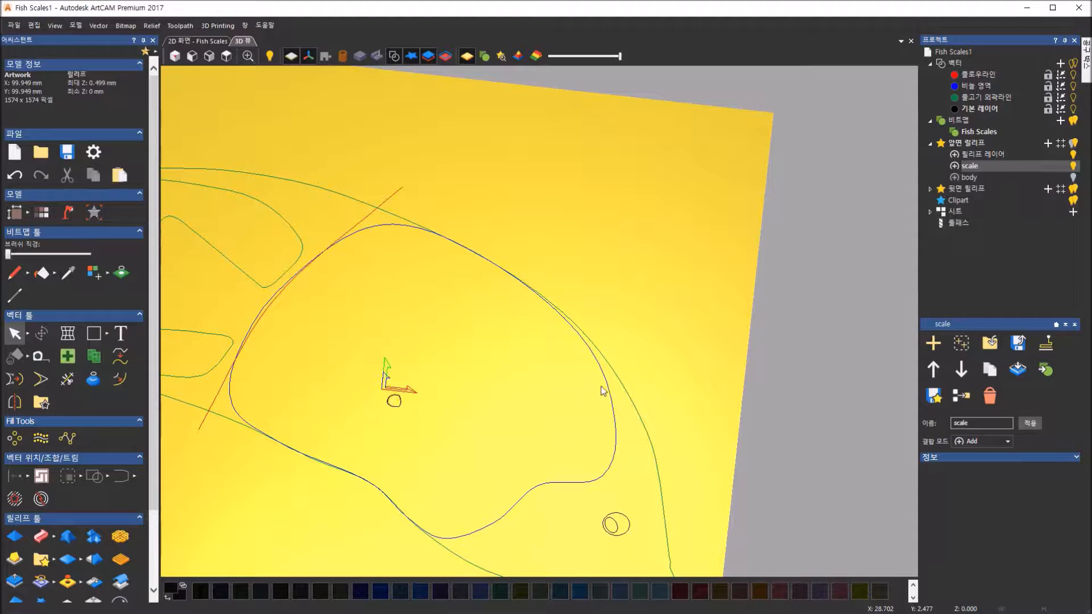
# - Select the small scale outline vector just below the model origin
pyautogui.moveTo(667, 344); pyautogui.dragTo(676, 333)
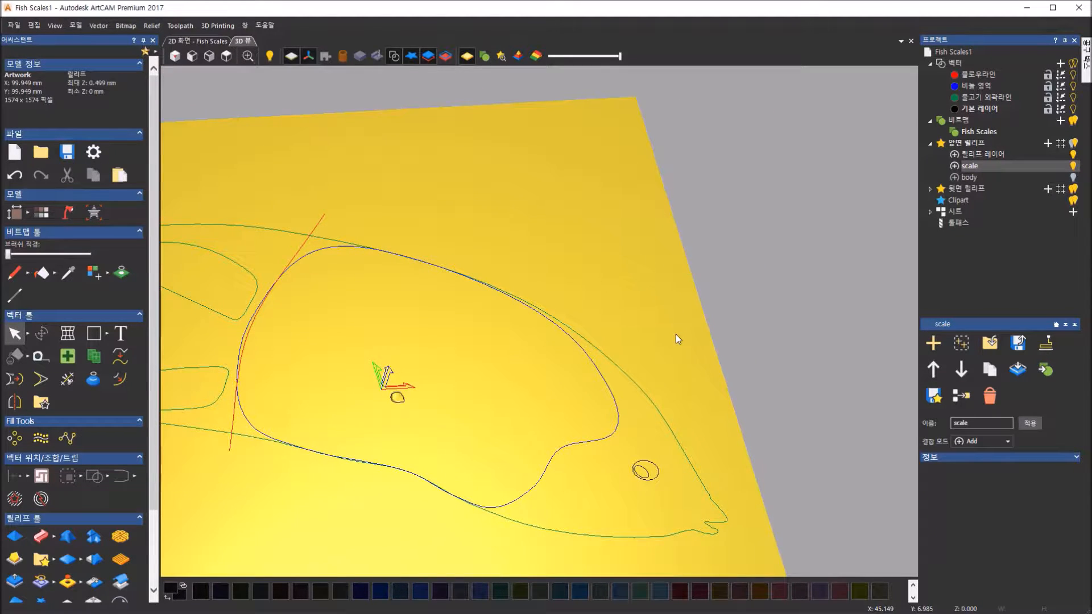
pyautogui.moveTo(494, 355); pyautogui.dragTo(592, 317, button='middle')
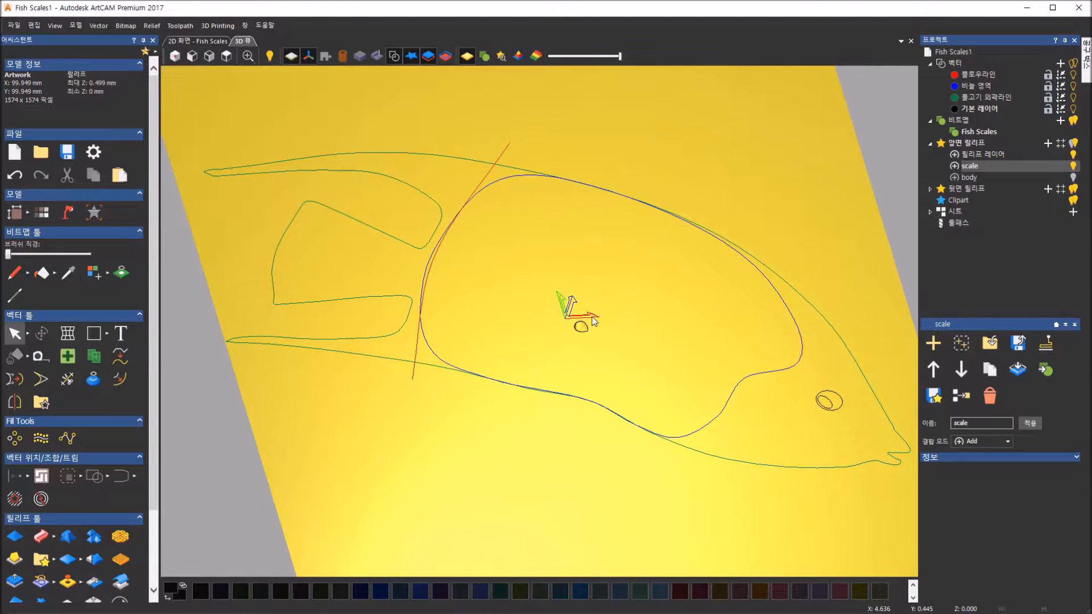
pyautogui.scroll(2, 592, 317)
pyautogui.scroll(2, 594, 321)
pyautogui.click(573, 360)
pyautogui.moveTo(570, 362); pyautogui.dragTo(516, 410)
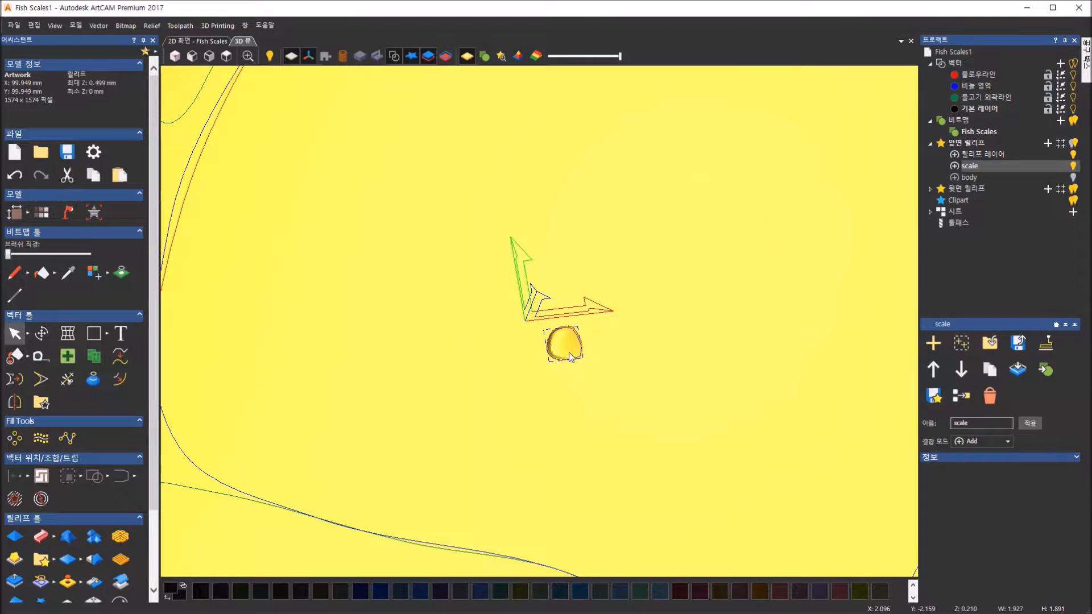
pyautogui.click(34, 26)
pyautogui.moveTo(106, 105)
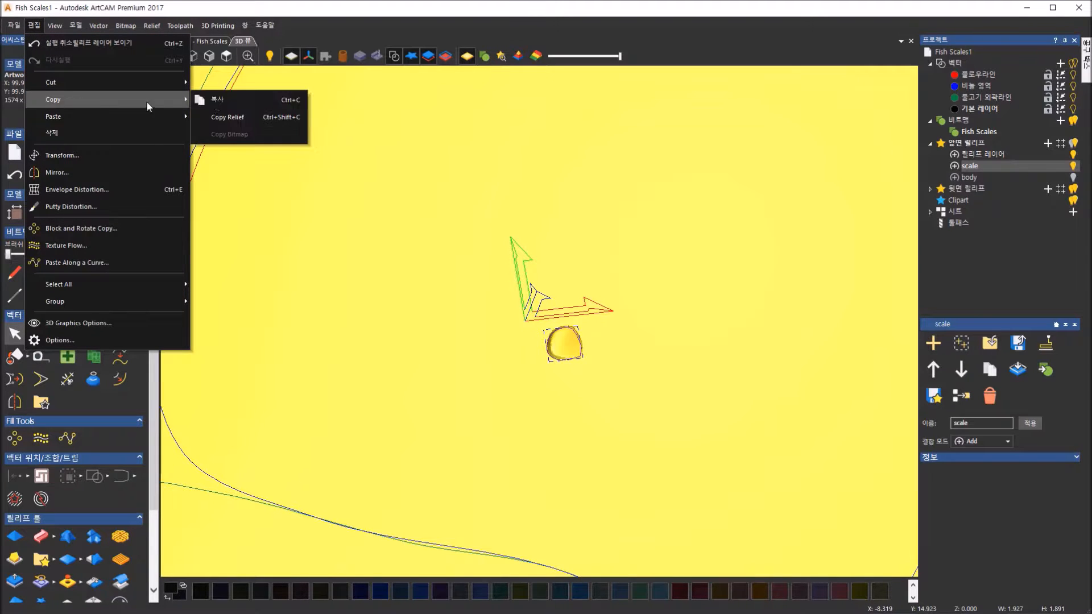
pyautogui.click(386, 233)
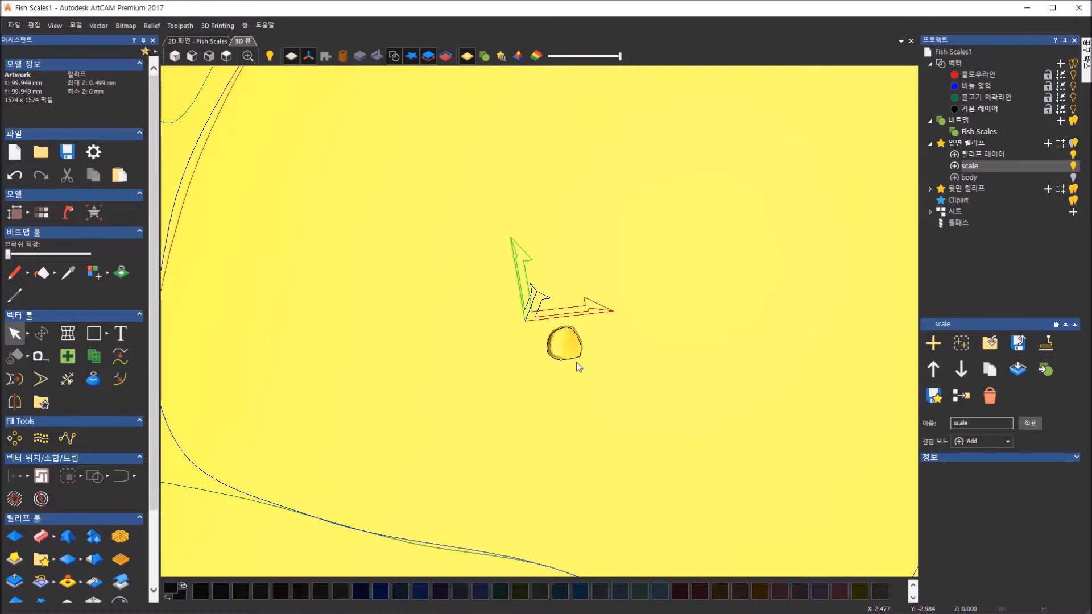
# - Cut the single scale out as relief clipart along its selected outline with Relief Cookie Cutter, and select the clipart for transforming
pyautogui.scroll(-2, 574, 358)
pyautogui.scroll(-1, 574, 358)
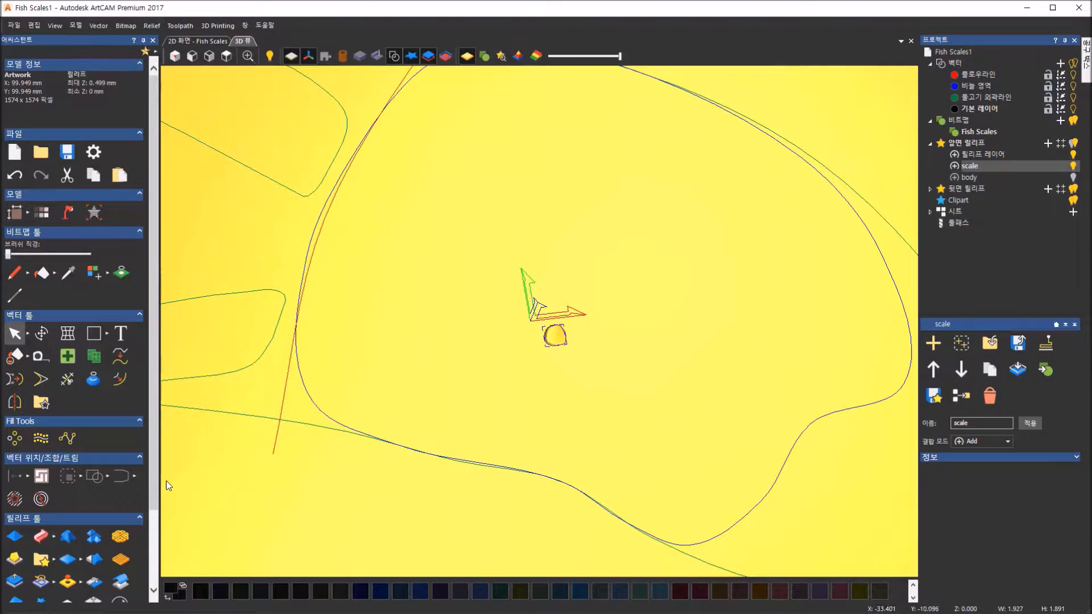
pyautogui.scroll(-1, 154, 538)
pyautogui.scroll(-3, 154, 537)
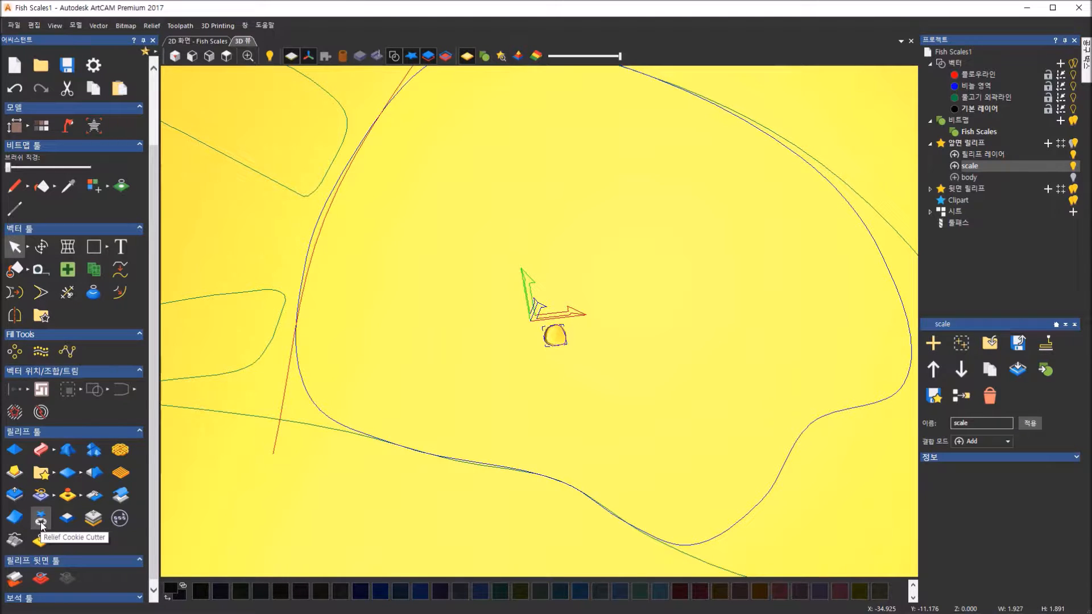
pyautogui.click(41, 522)
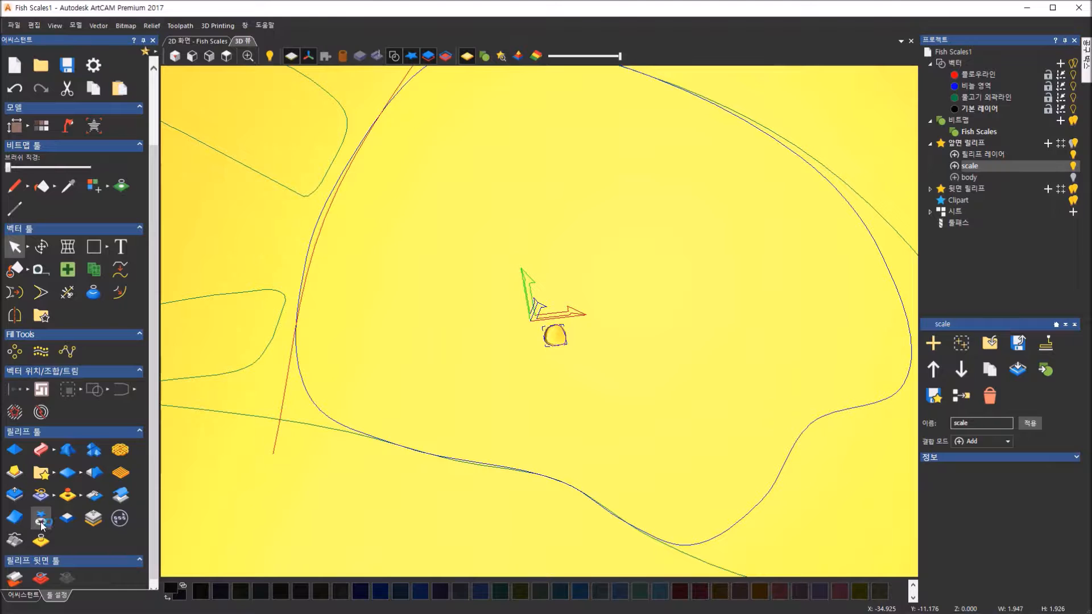
pyautogui.click(560, 333)
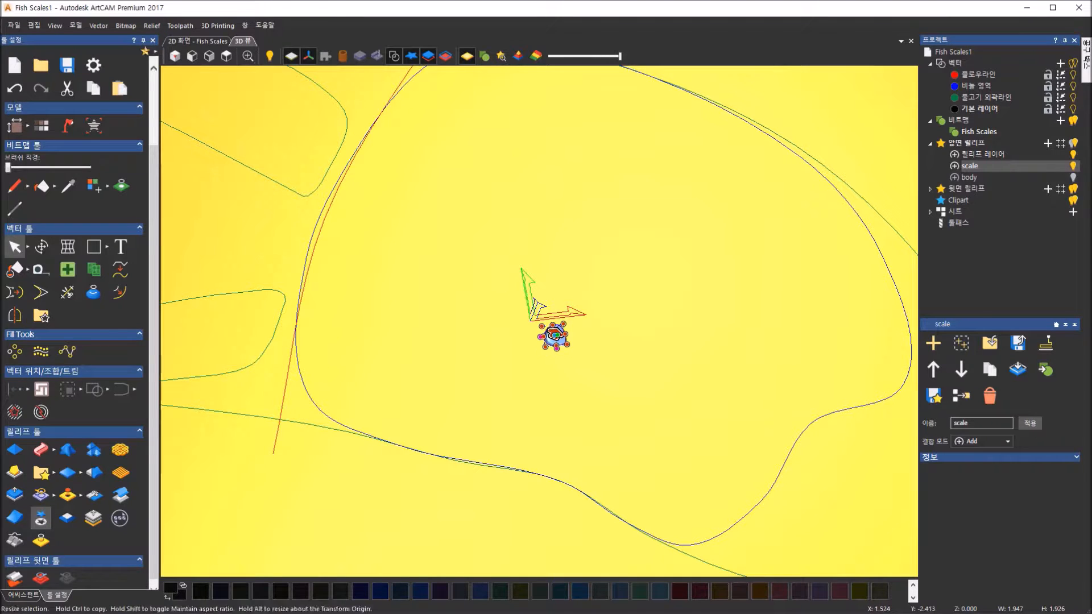
pyautogui.scroll(5, 536, 304)
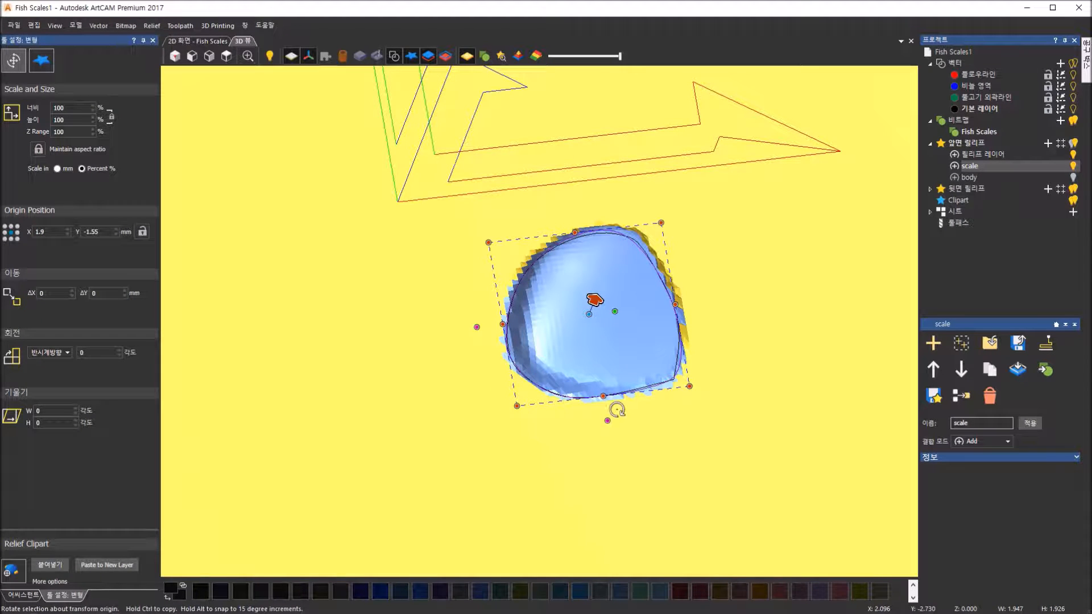
pyautogui.scroll(-5, 609, 399)
pyautogui.scroll(-1, 606, 385)
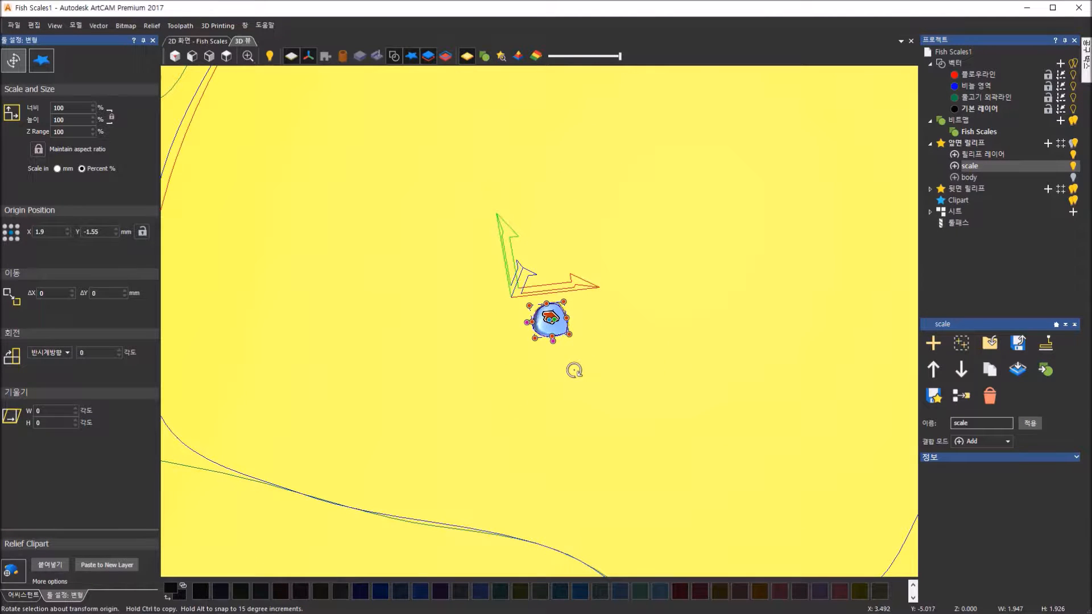
# - Start Texture Flow and set the small scale relief clipart as the object to repeat
pyautogui.click(31, 596)
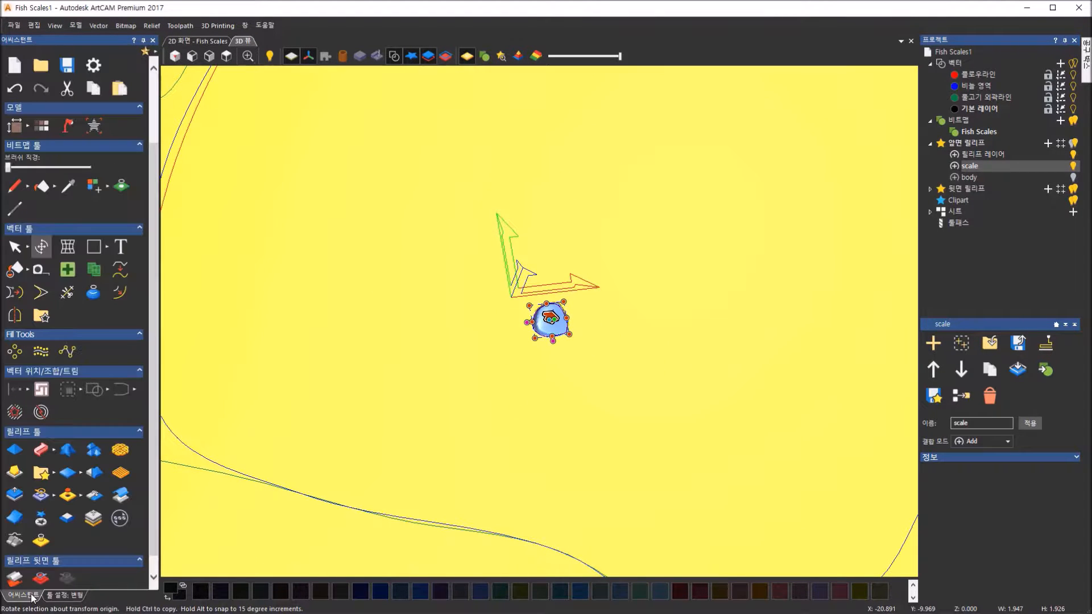
pyautogui.scroll(4, 480, 414)
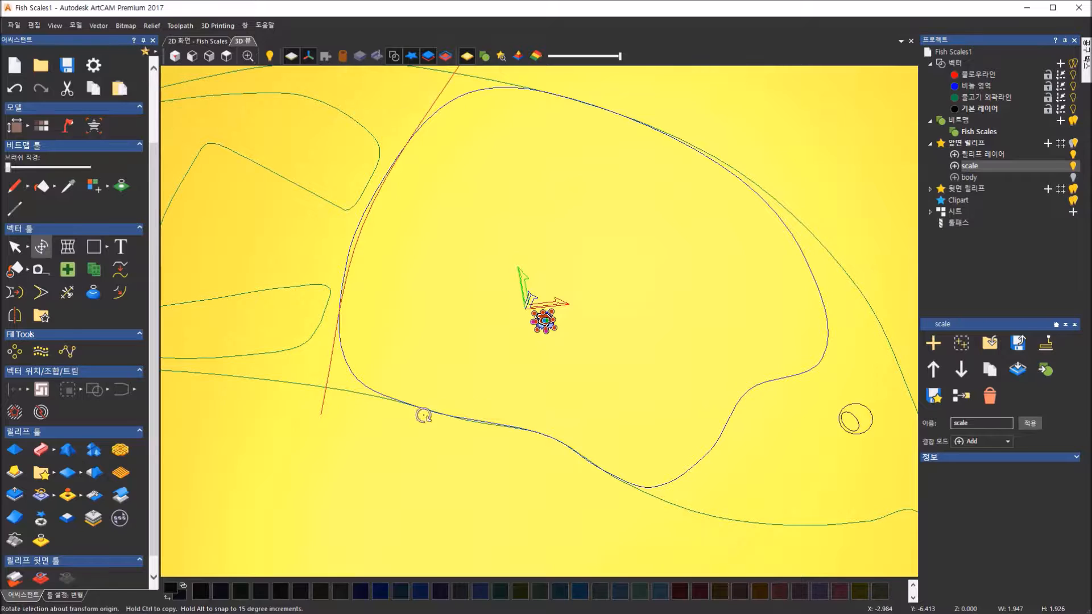
pyautogui.scroll(-1, 121, 461)
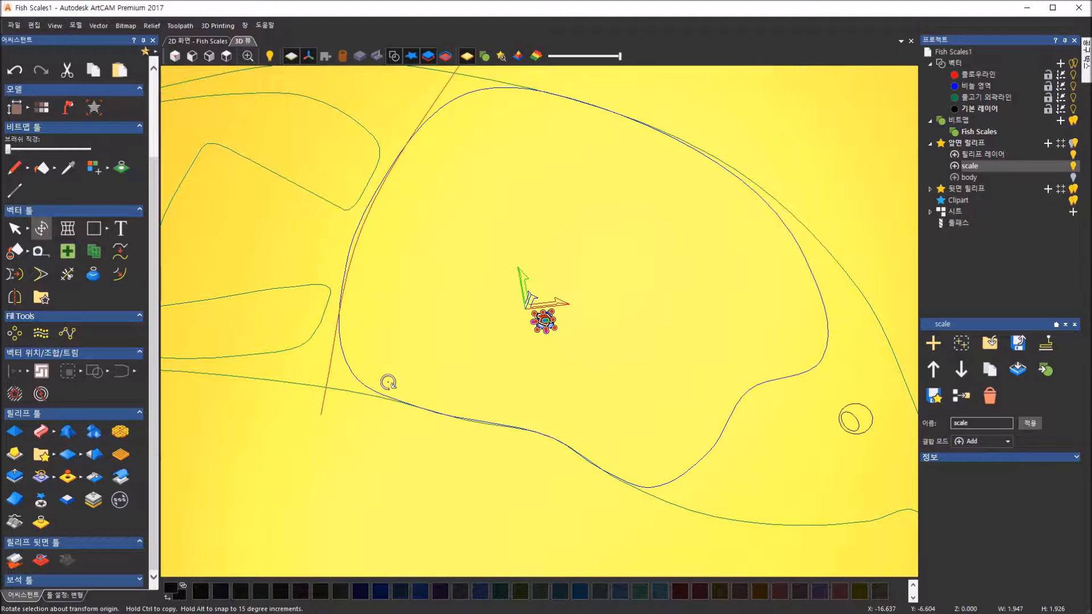
pyautogui.click(41, 335)
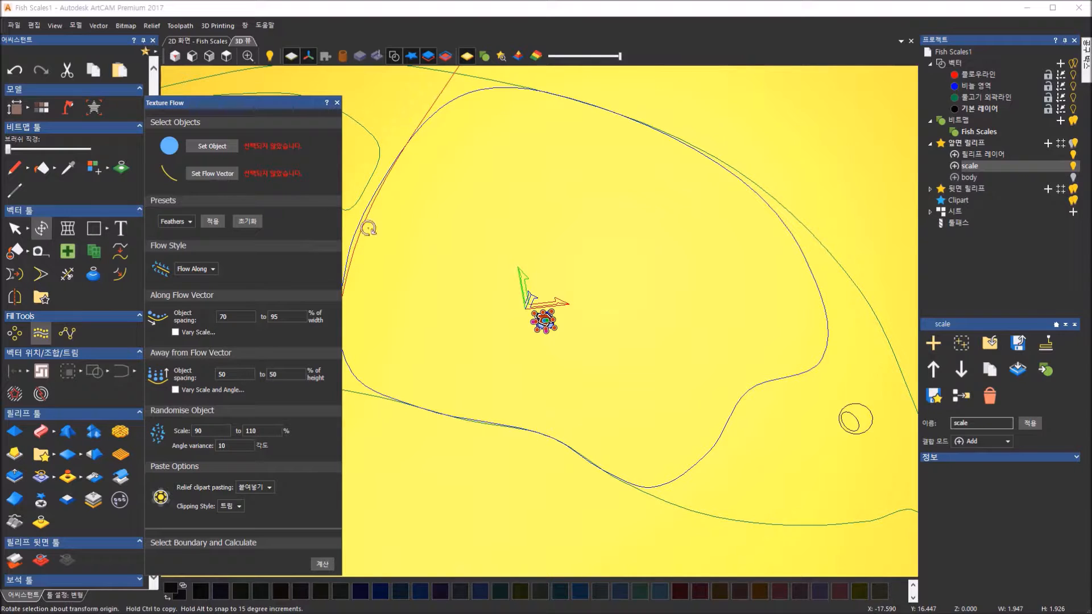
pyautogui.scroll(3, 548, 270)
pyautogui.scroll(3, 564, 319)
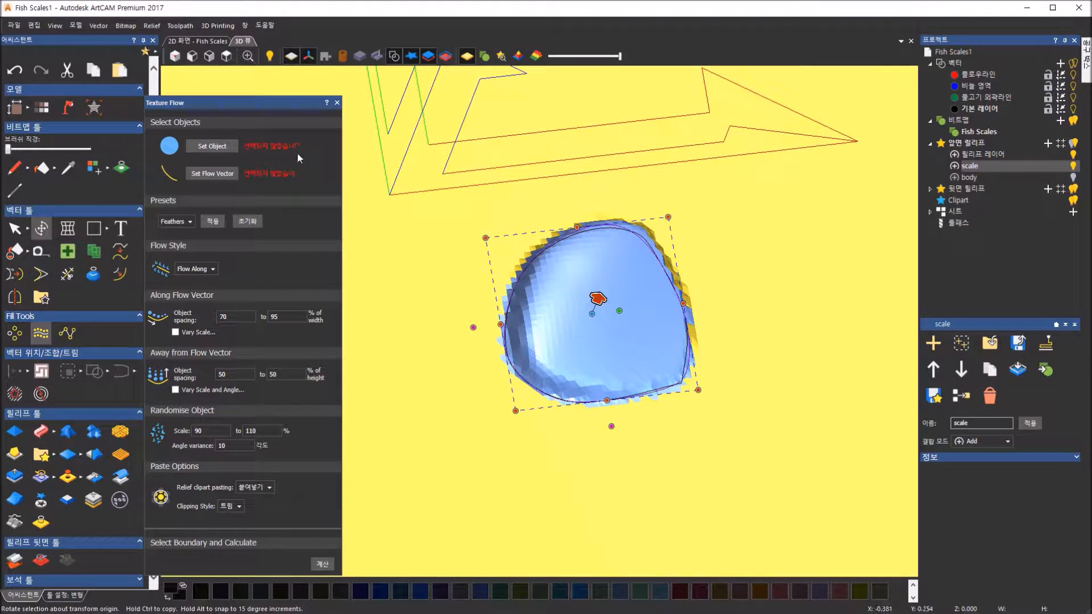
pyautogui.click(227, 150)
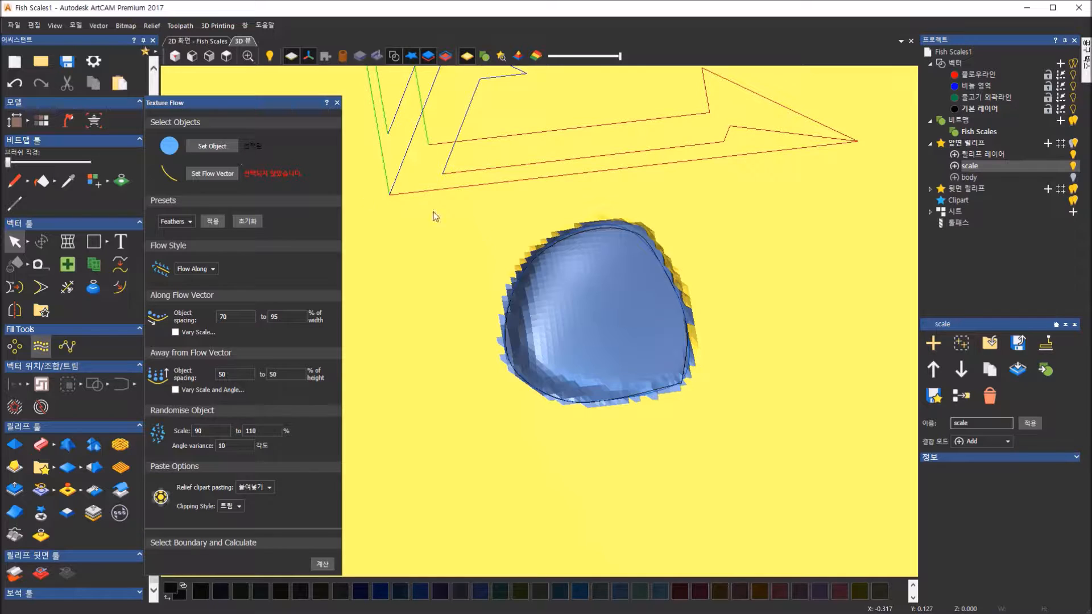
# - Set the curved line along the tail-side edge of the scale area as the flow vector
pyautogui.scroll(-5, 484, 224)
pyautogui.scroll(-5, 485, 224)
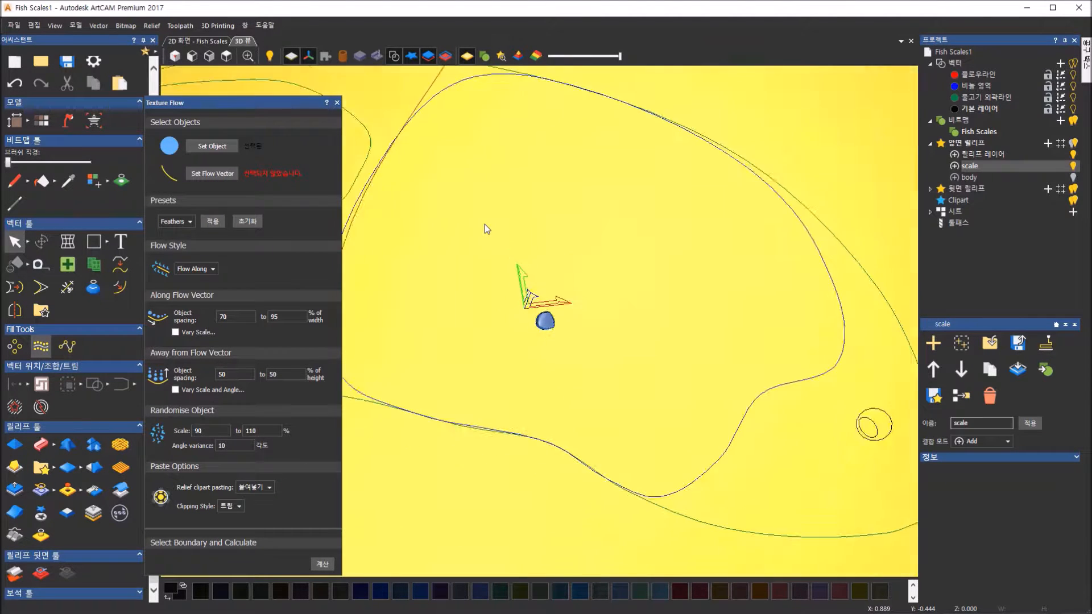
pyautogui.click(508, 172)
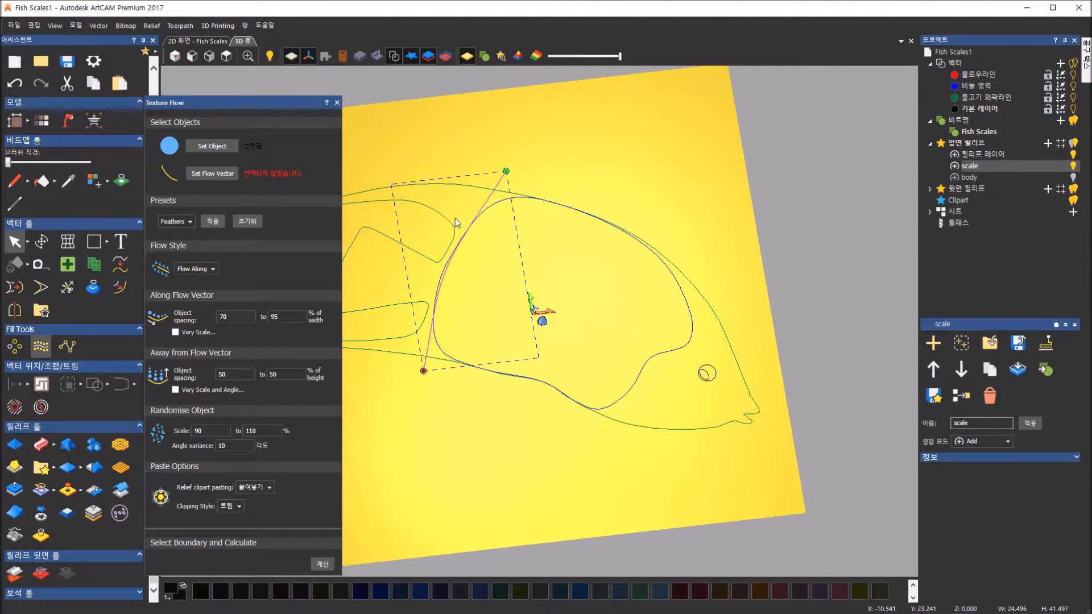
pyautogui.scroll(4, 450, 223)
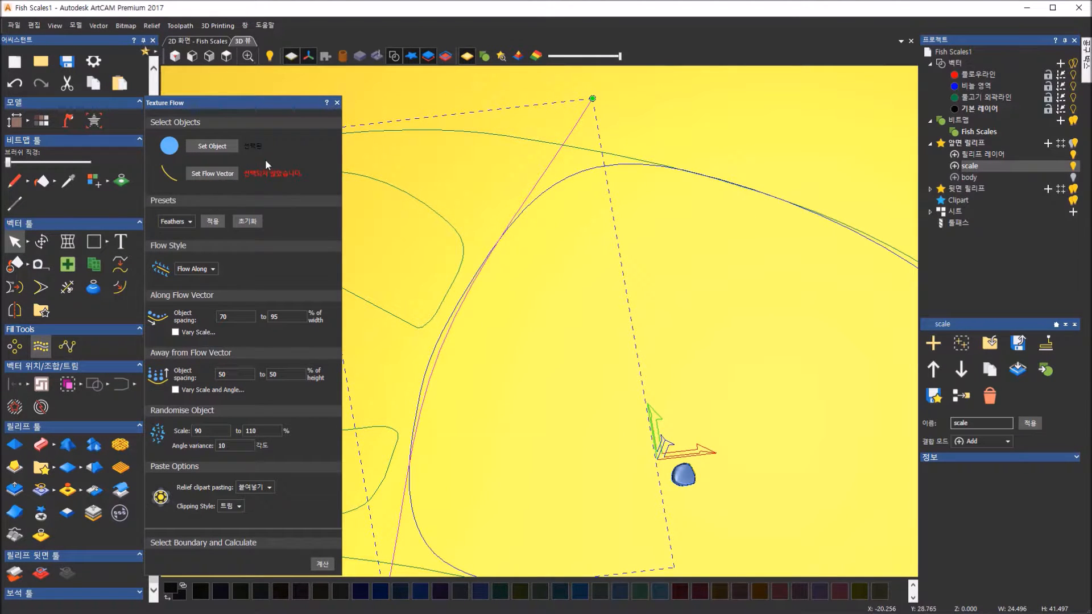
pyautogui.click(231, 176)
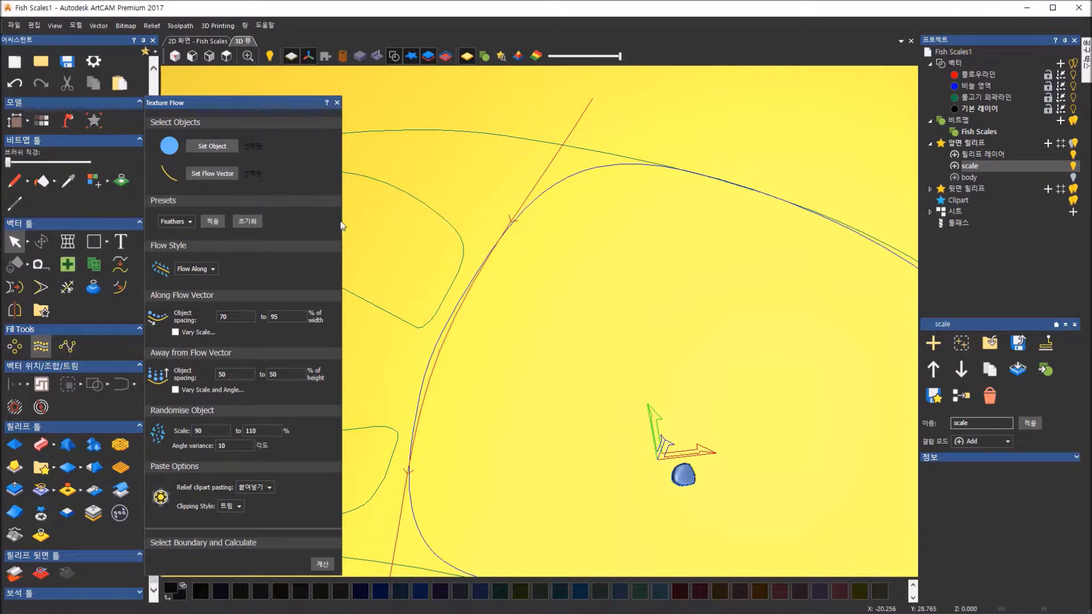
pyautogui.scroll(-3, 500, 258)
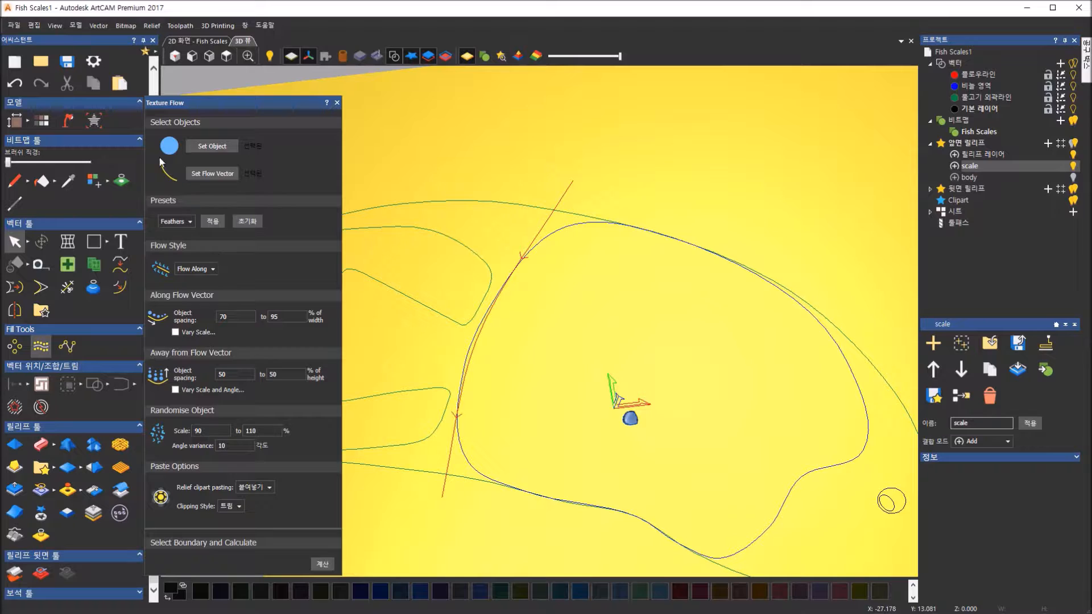
# - Reset all Texture Flow parameters to their default values
pyautogui.click(190, 222)
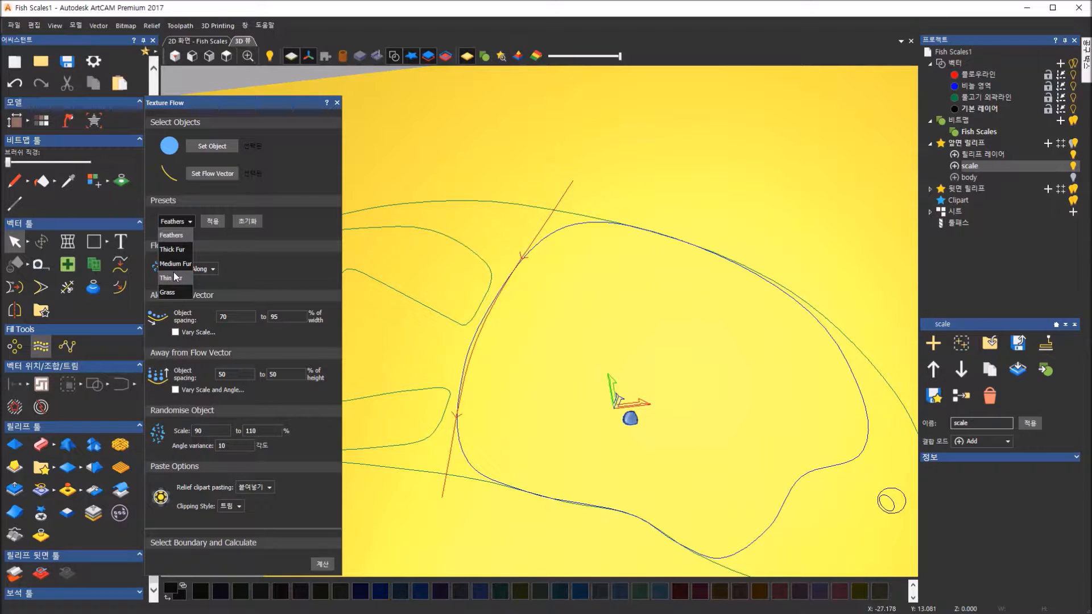
pyautogui.click(247, 220)
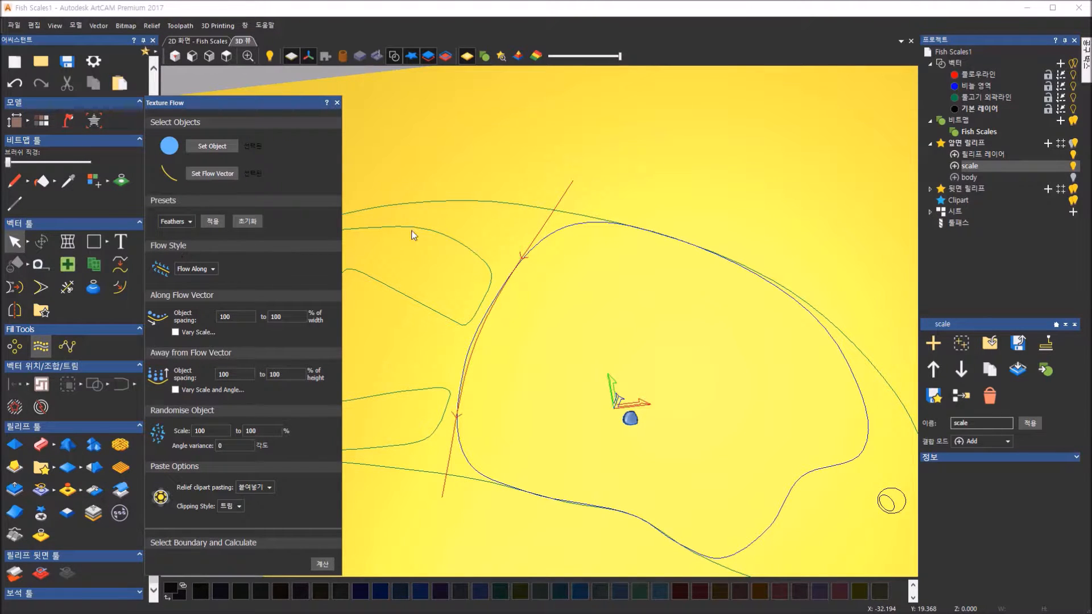
pyautogui.click(555, 211)
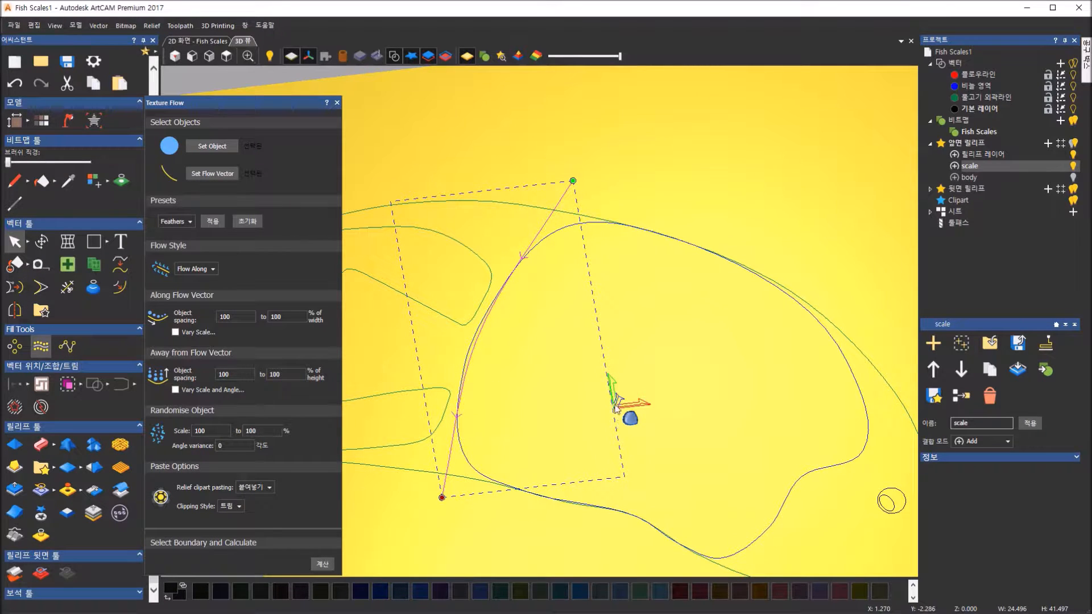
# - Set the flow style to Mirror Along
pyautogui.click(208, 271)
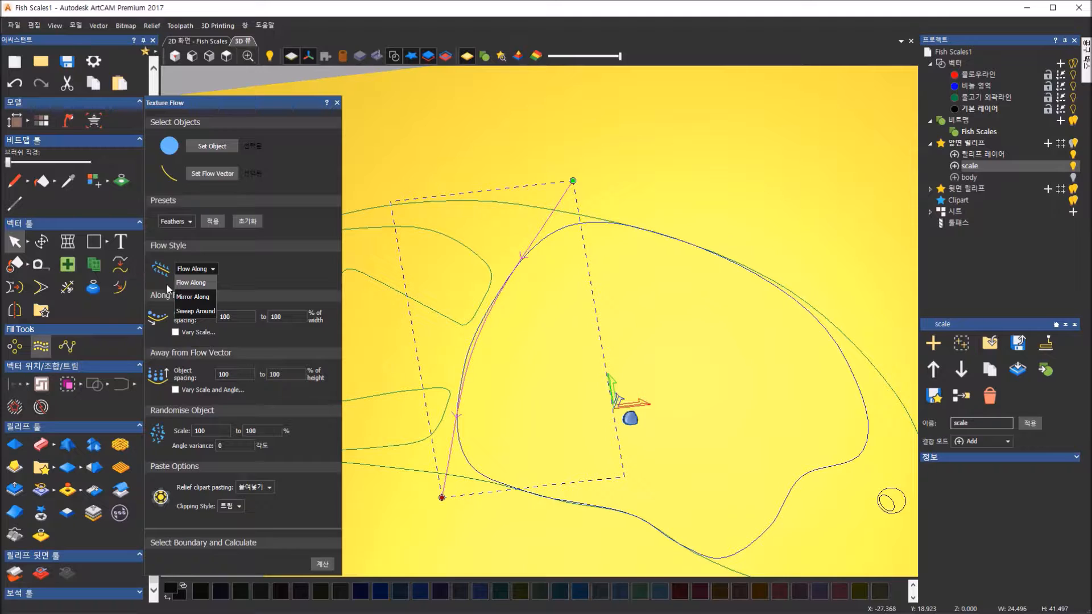
pyautogui.click(211, 300)
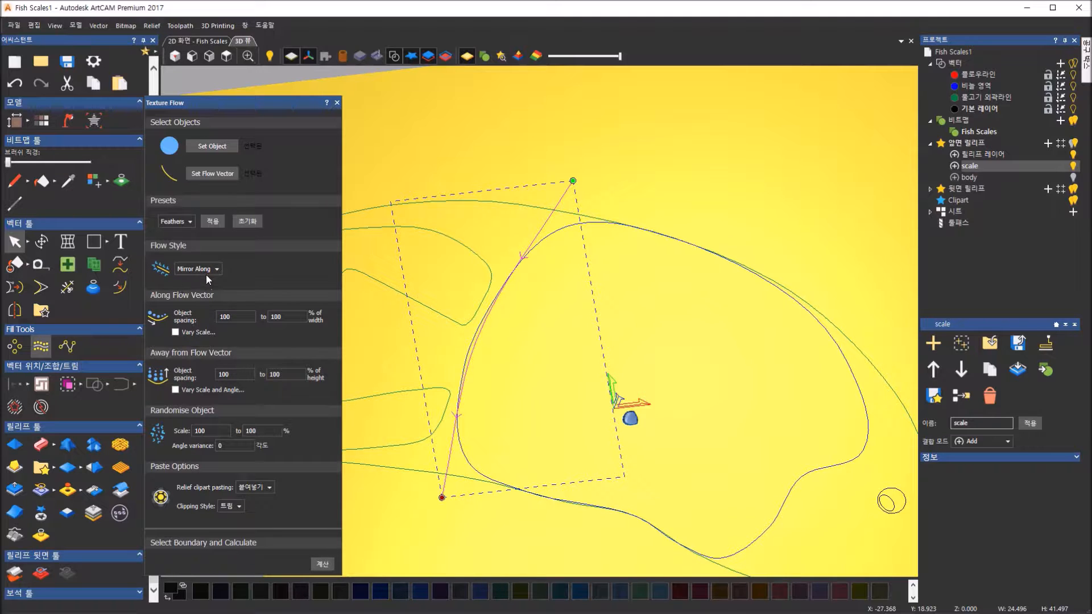
pyautogui.click(214, 272)
pyautogui.click(212, 309)
pyautogui.click(198, 268)
# - Review the object spacing, random scale, angle variance and relief clipart pasting options against the single scale
pyautogui.click(286, 319)
pyautogui.click(290, 374)
pyautogui.click(630, 420)
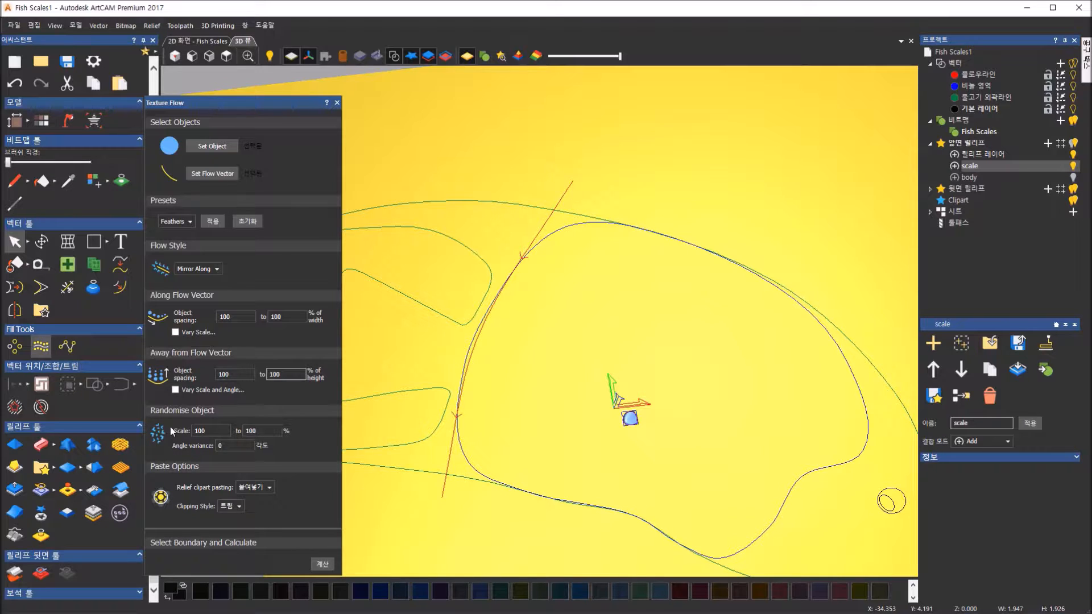
pyautogui.click(256, 431)
pyautogui.click(238, 447)
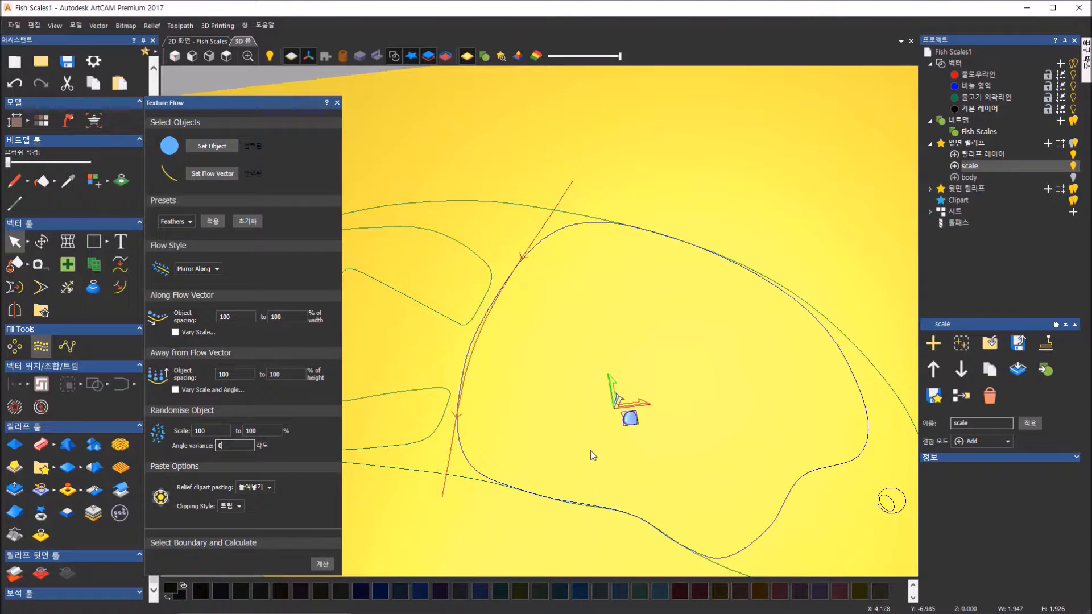
pyautogui.click(251, 431)
pyautogui.click(265, 488)
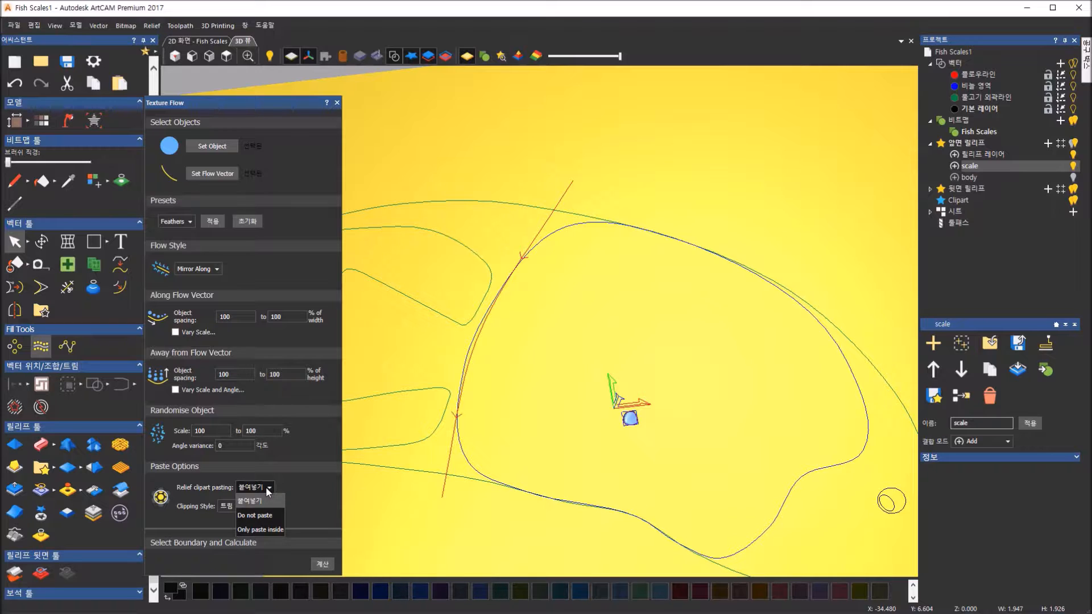
pyautogui.click(266, 488)
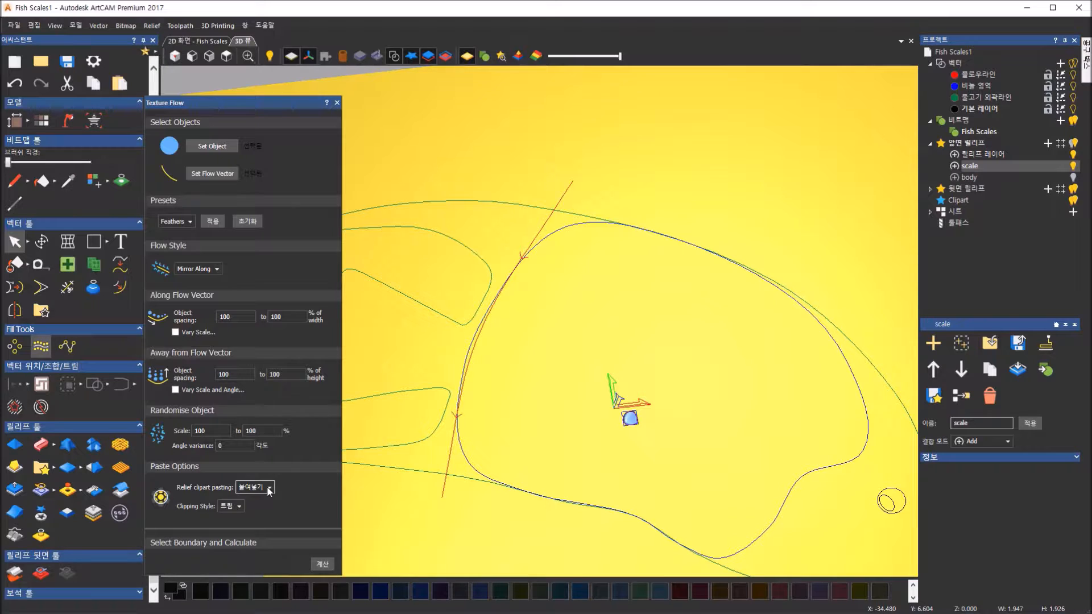
# - Set the clipping style to 유지 (keep) and select the scale area outline on the fish body as the boundary
pyautogui.click(243, 510)
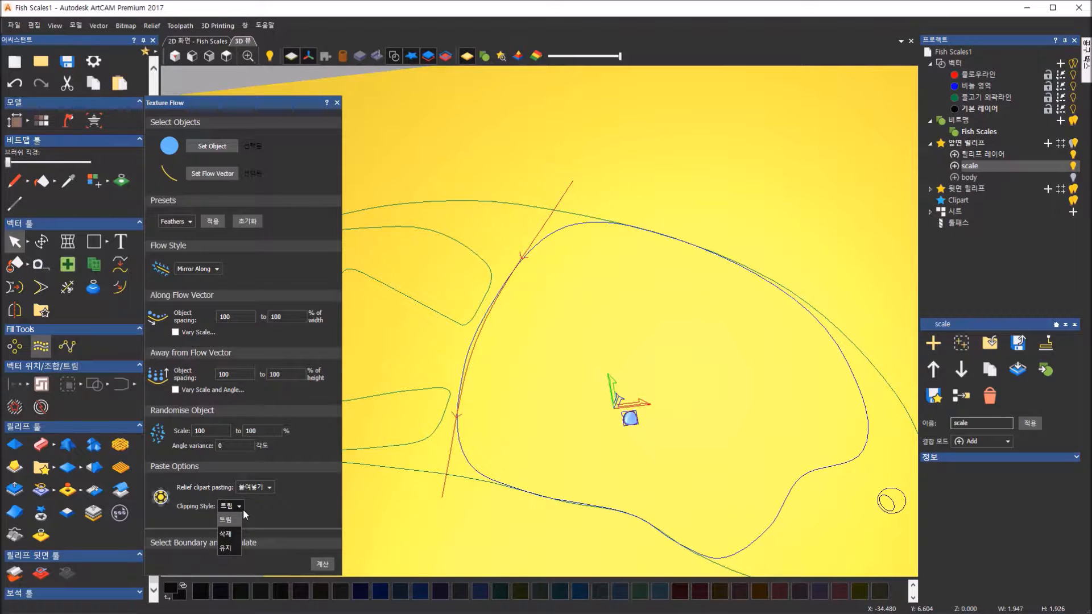
pyautogui.click(222, 550)
pyautogui.click(772, 532)
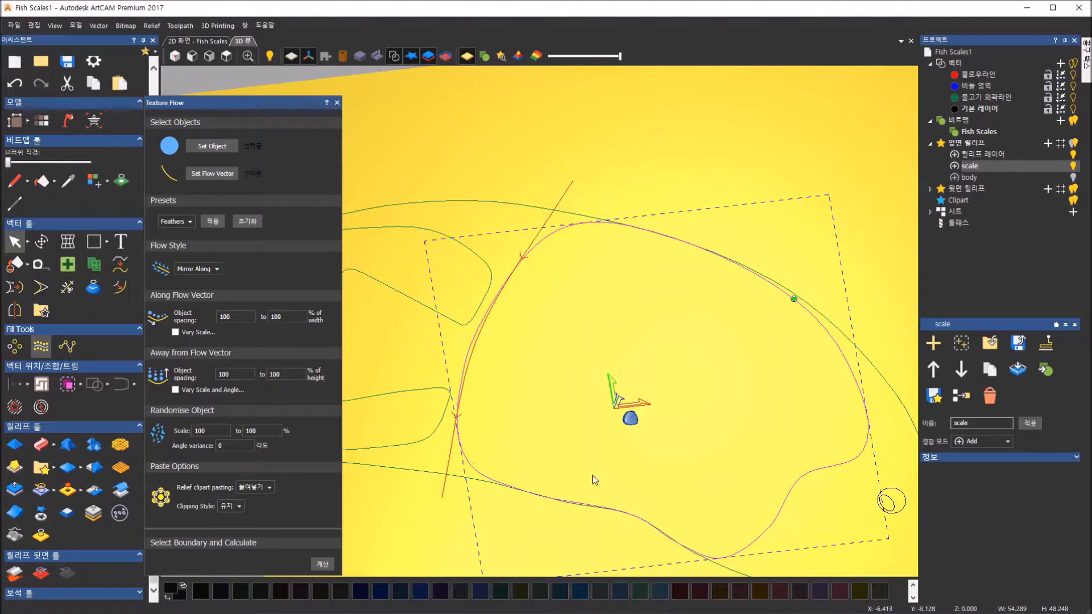
# - Calculate the scale fill inside the selected boundary and inspect the scale pattern from several angles
pyautogui.click(317, 565)
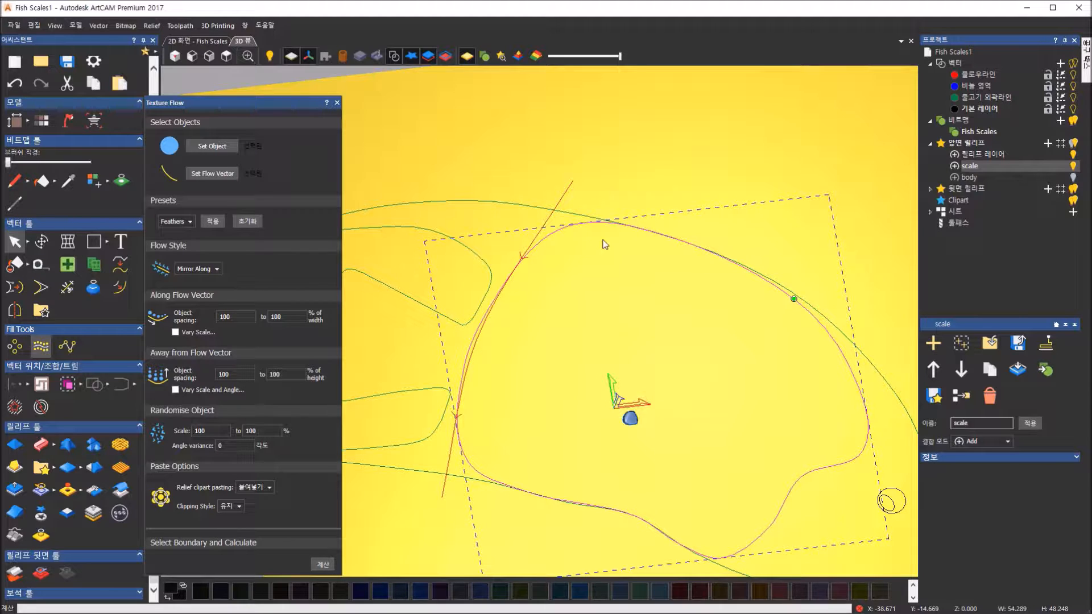
pyautogui.click(803, 485)
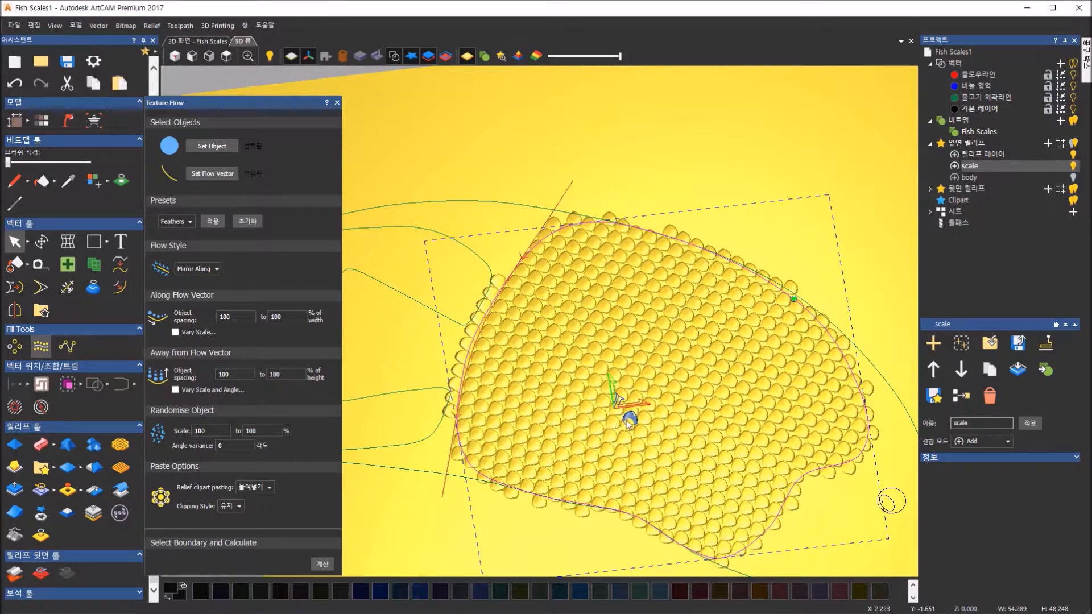
pyautogui.scroll(3, 625, 419)
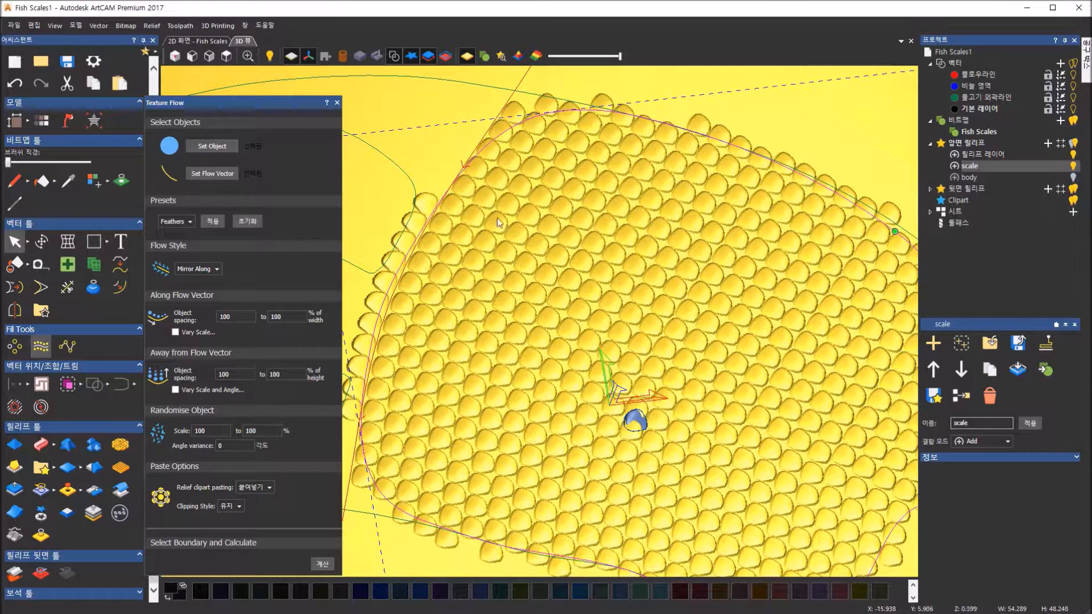
pyautogui.scroll(-3, 506, 419)
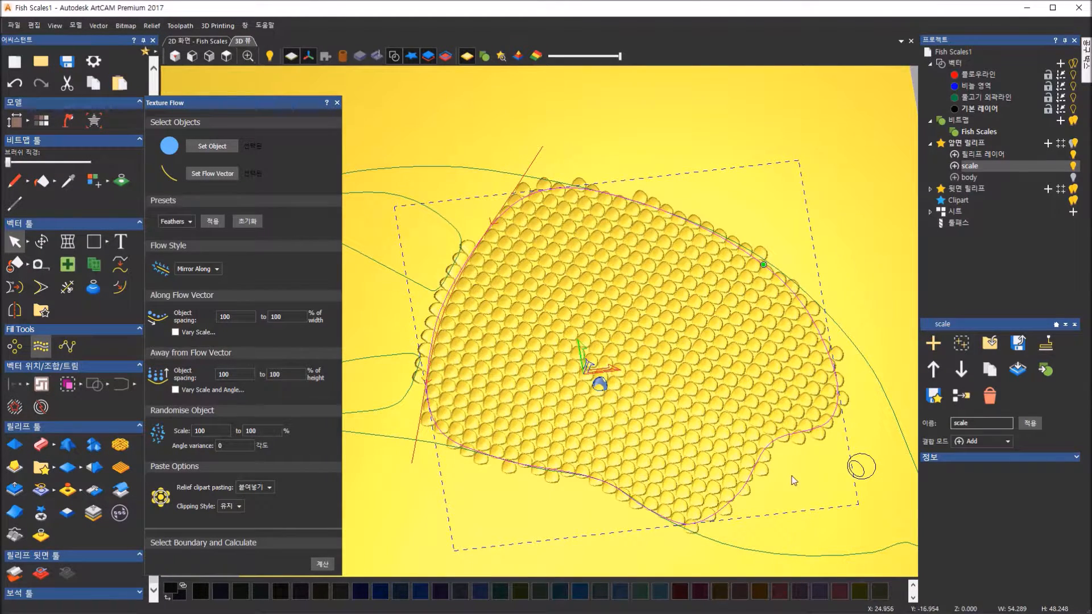
pyautogui.moveTo(432, 280); pyautogui.dragTo(483, 232)
pyautogui.scroll(2, 631, 379)
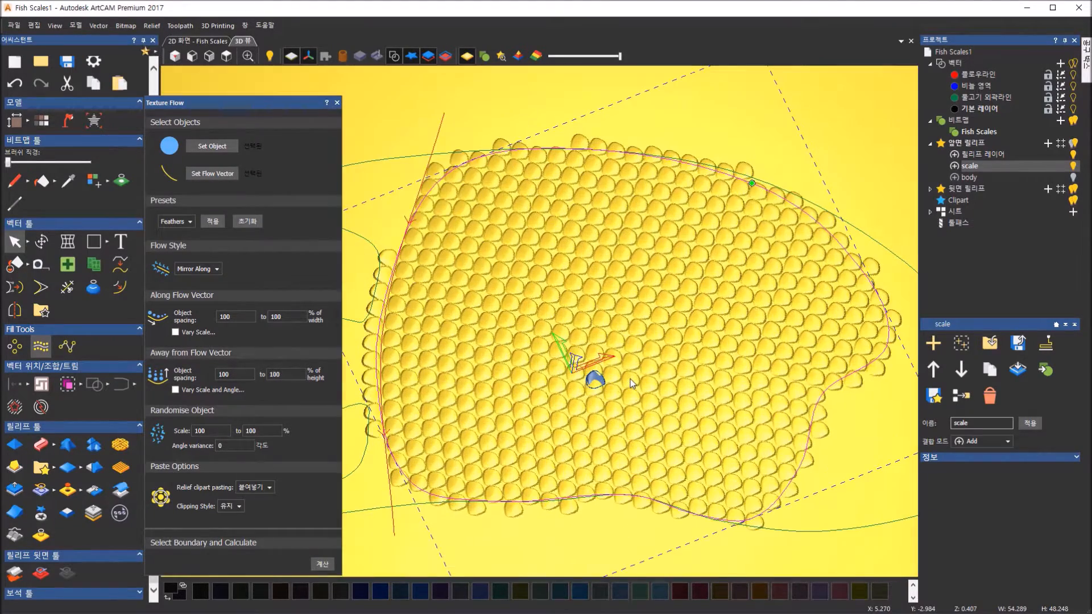
pyautogui.moveTo(629, 396); pyautogui.dragTo(695, 350)
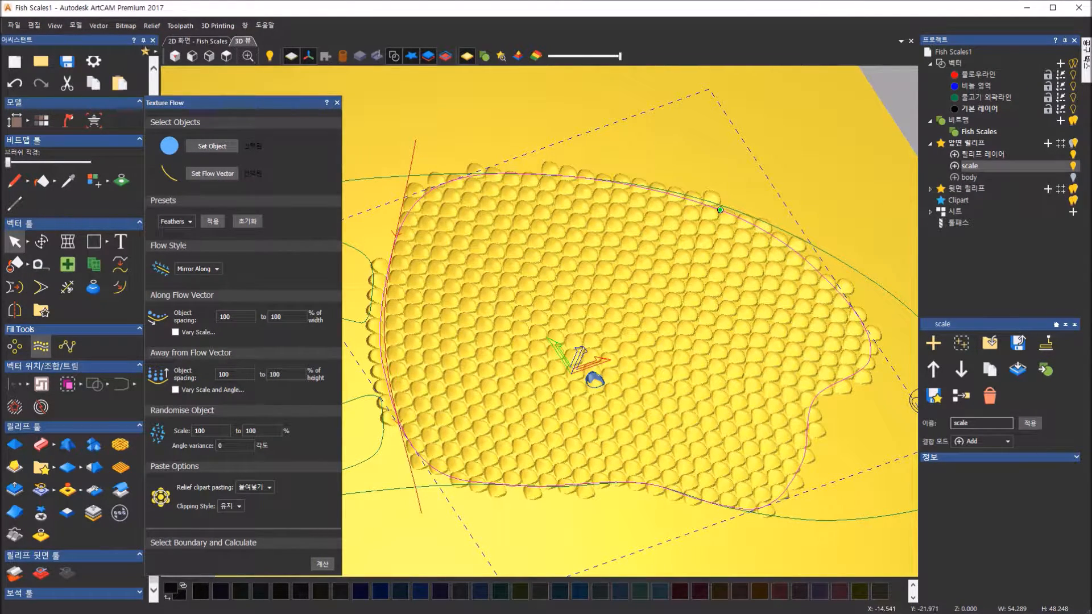
# - Undo the calculated scale fill
pyautogui.hotkey('alt', 'Tab')
pyautogui.click(68, 473)
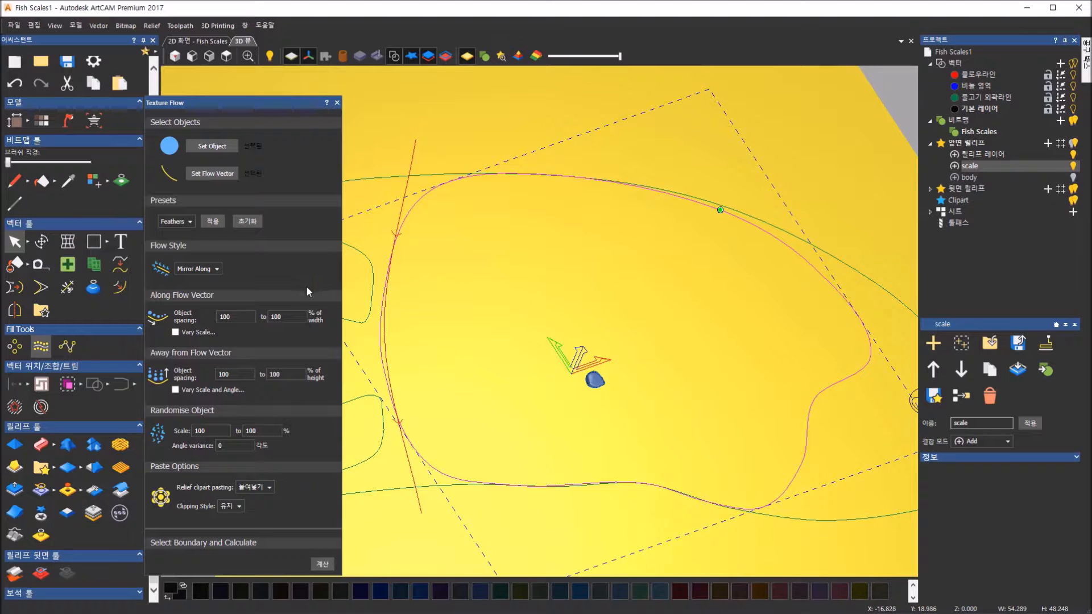
# - Set the object spacing along the flow vector to 75 to 90% of width
pyautogui.click(224, 317)
pyautogui.moveTo(230, 318); pyautogui.dragTo(184, 322)
pyautogui.click(244, 319)
pyautogui.press('BackSpace')
pyautogui.press('BackSpace')
pyautogui.press('BackSpace')
pyautogui.write('70')
pyautogui.press('Tab')
pyautogui.write('90')
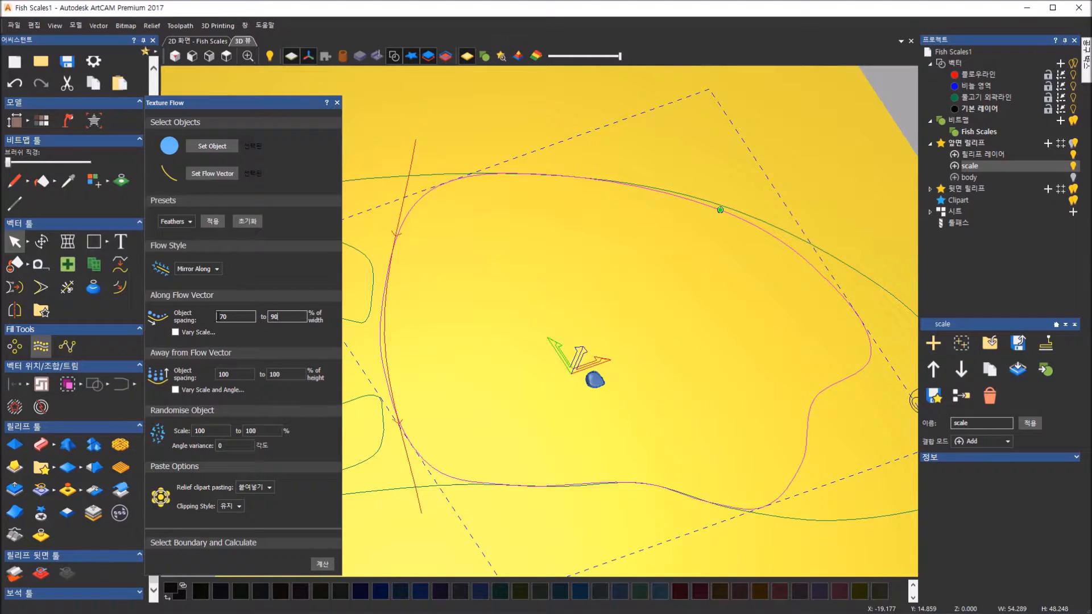
pyautogui.moveTo(229, 317); pyautogui.dragTo(184, 324)
pyautogui.write('75')
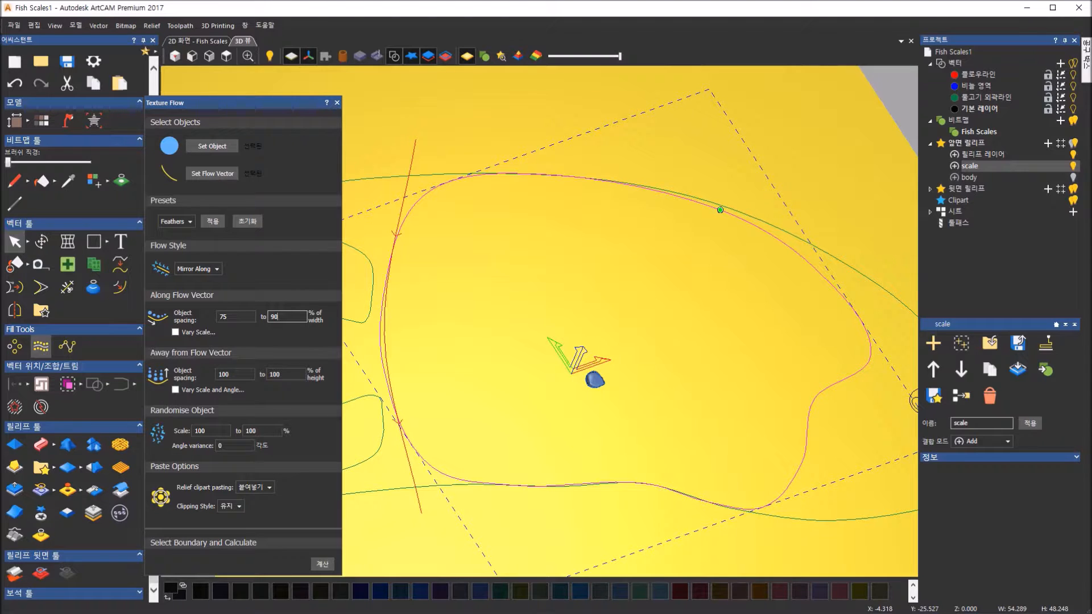
# - Check the reference image of the finished fish and set the object spacing away from the flow vector to 50 to 50% of height
pyautogui.hotkey('alt', 'Tab')
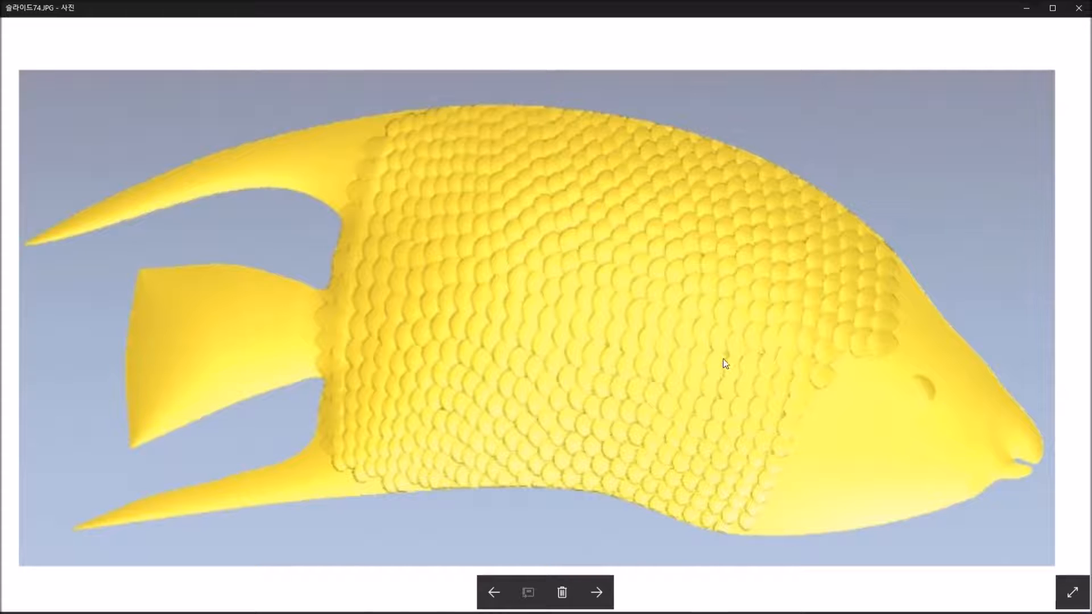
pyautogui.hotkey('alt', 'Tab')
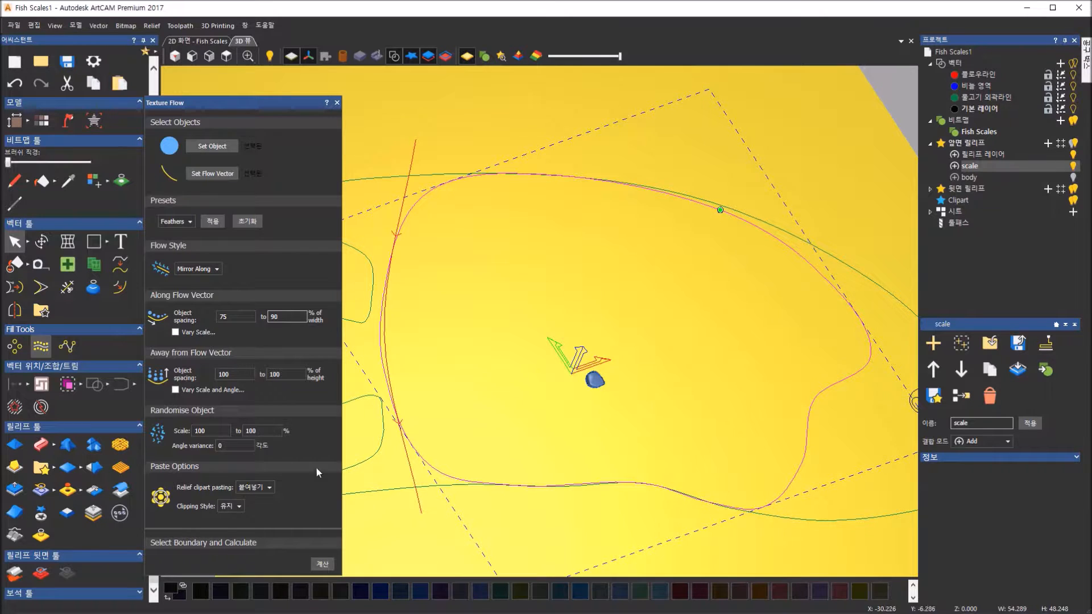
pyautogui.doubleClick(228, 374)
pyautogui.write('50')
pyautogui.doubleClick(277, 374)
pyautogui.write('50')
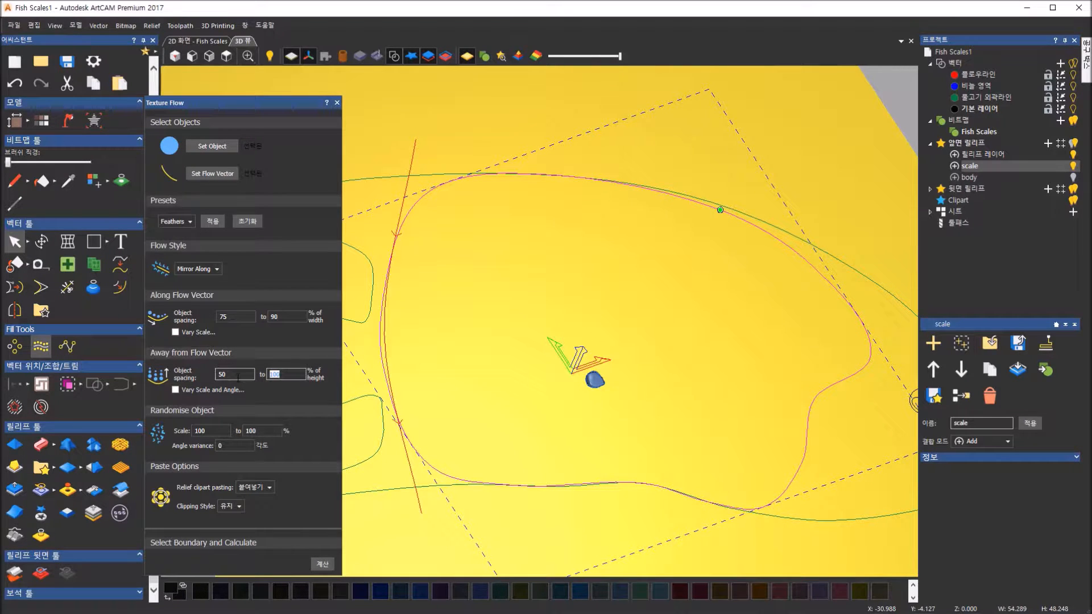
pyautogui.click(238, 378)
# - Set the randomised object scale to 90 to 110% and the angle variance to 10 degrees
pyautogui.click(215, 431)
pyautogui.click(260, 430)
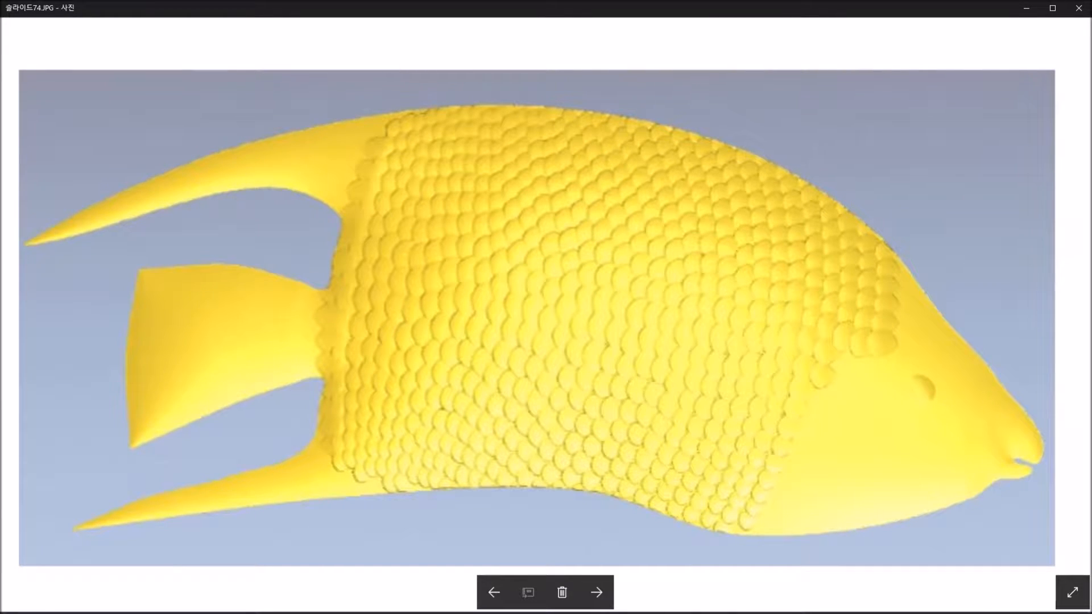
pyautogui.hotkey('alt', 'Tab')
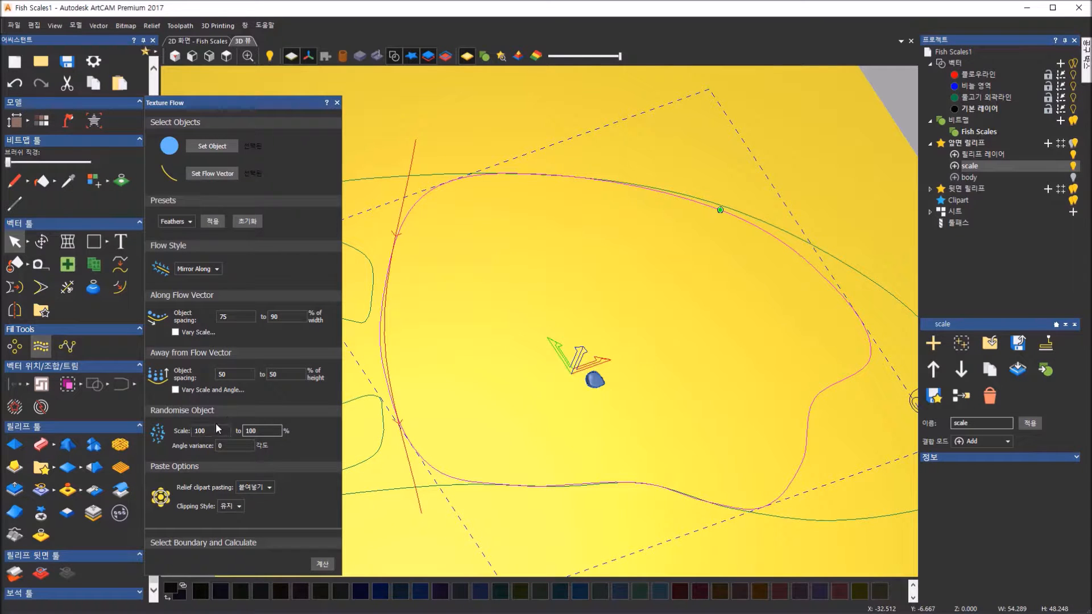
pyautogui.moveTo(214, 432); pyautogui.dragTo(150, 432)
pyautogui.write('90')
pyautogui.click(250, 430)
pyautogui.moveTo(267, 431); pyautogui.dragTo(181, 428)
pyautogui.write('110')
pyautogui.click(233, 446)
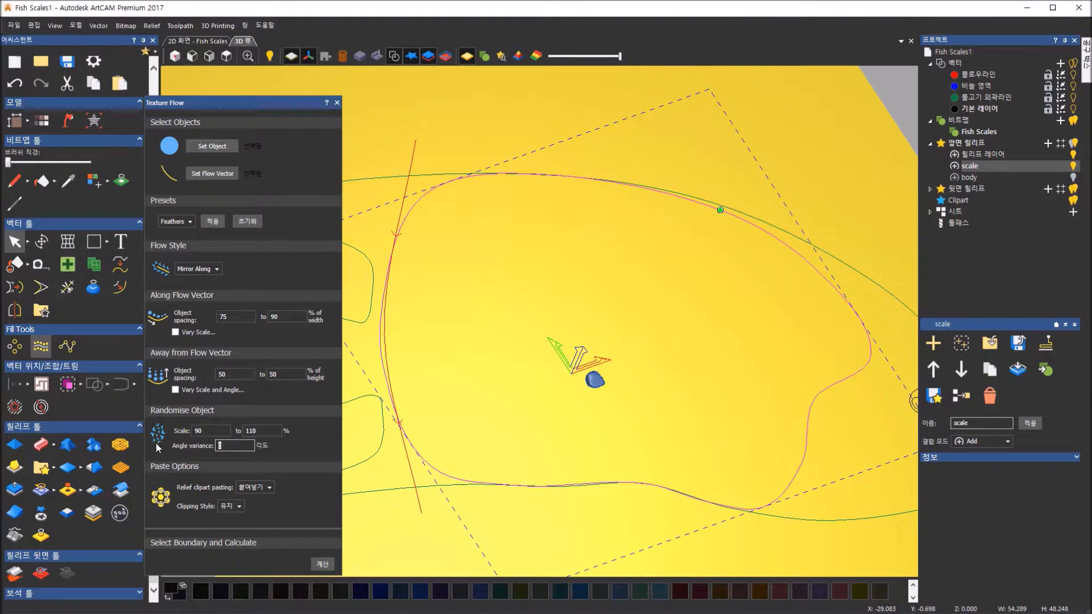
pyautogui.write('10')
# - Calculate the scale fill with the randomised settings and inspect the overlapping scales up close and from above
pyautogui.click(323, 565)
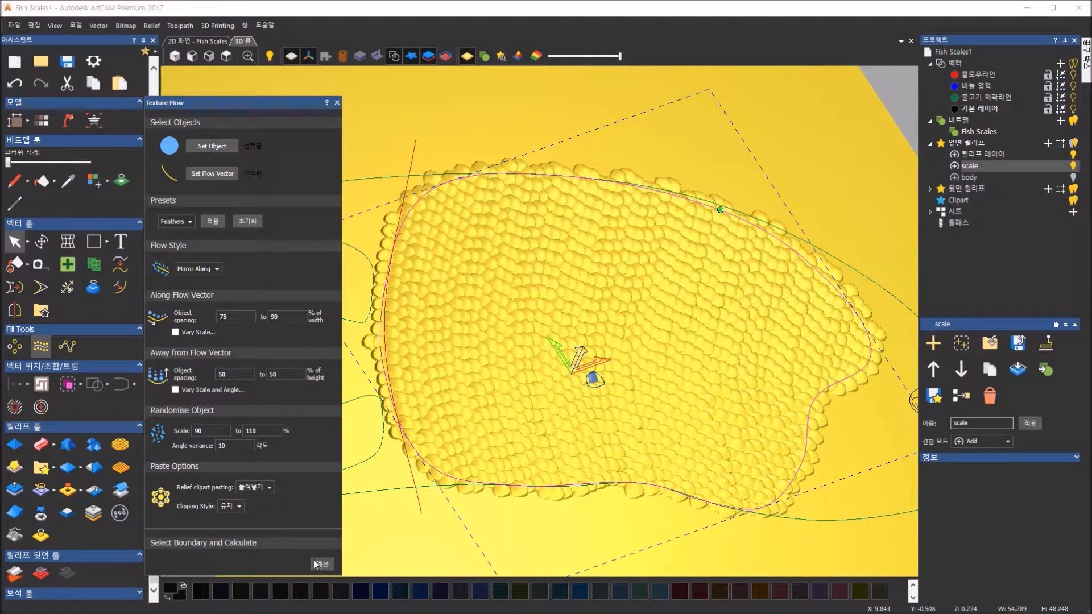
pyautogui.moveTo(462, 247); pyautogui.dragTo(444, 283)
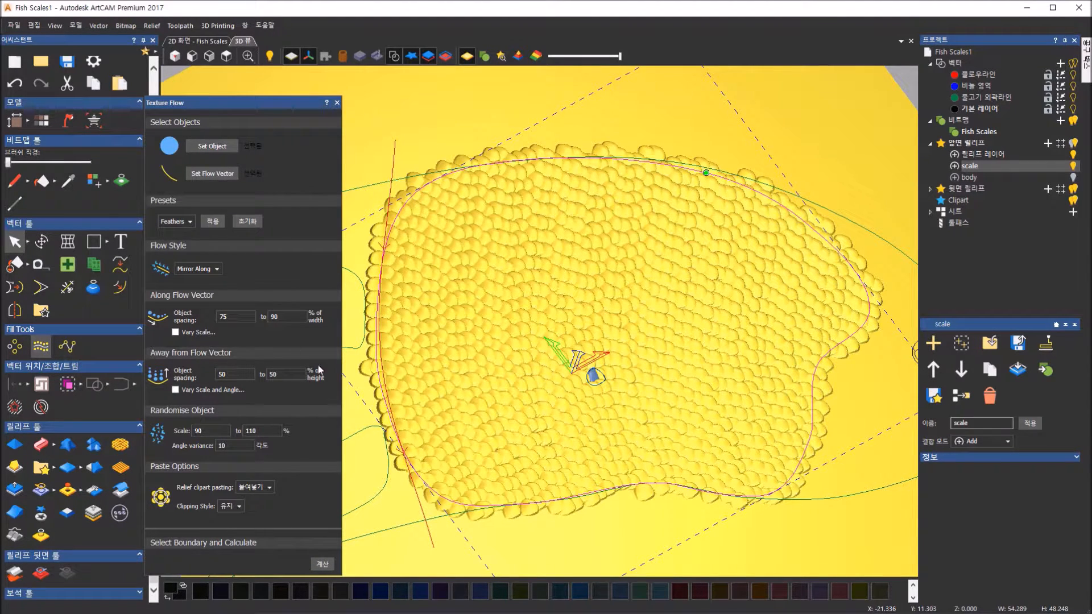
pyautogui.click(277, 317)
pyautogui.scroll(5, 513, 236)
pyautogui.moveTo(511, 281)
pyautogui.mouseDown()
pyautogui.moveTo(489, 254)
pyautogui.moveTo(496, 247)
pyautogui.moveTo(503, 298)
pyautogui.moveTo(516, 301)
pyautogui.mouseUp()
pyautogui.scroll(-5, 515, 300)
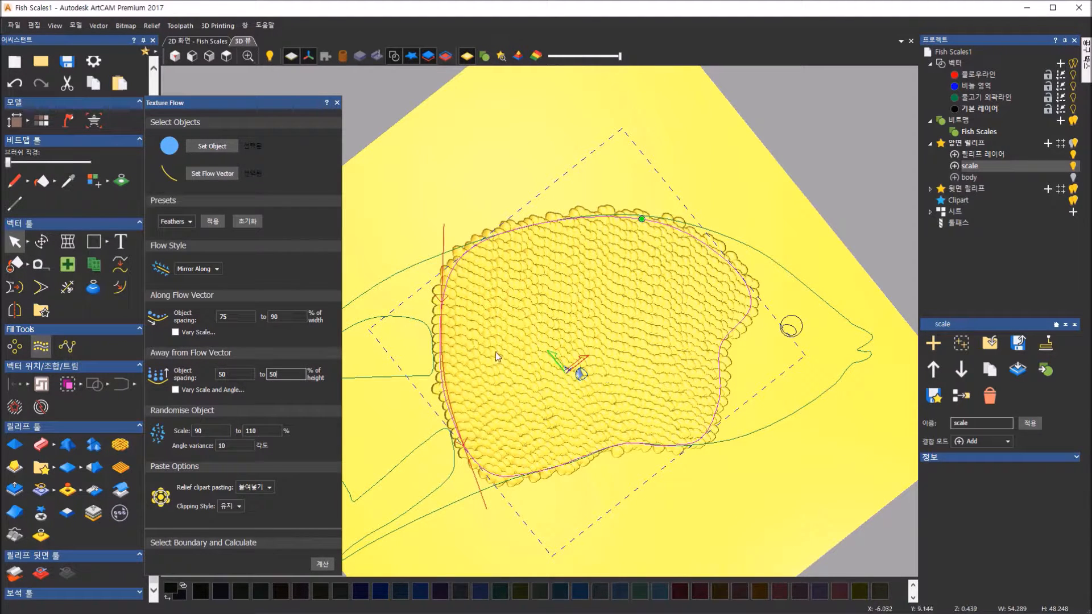
pyautogui.scroll(3, 565, 349)
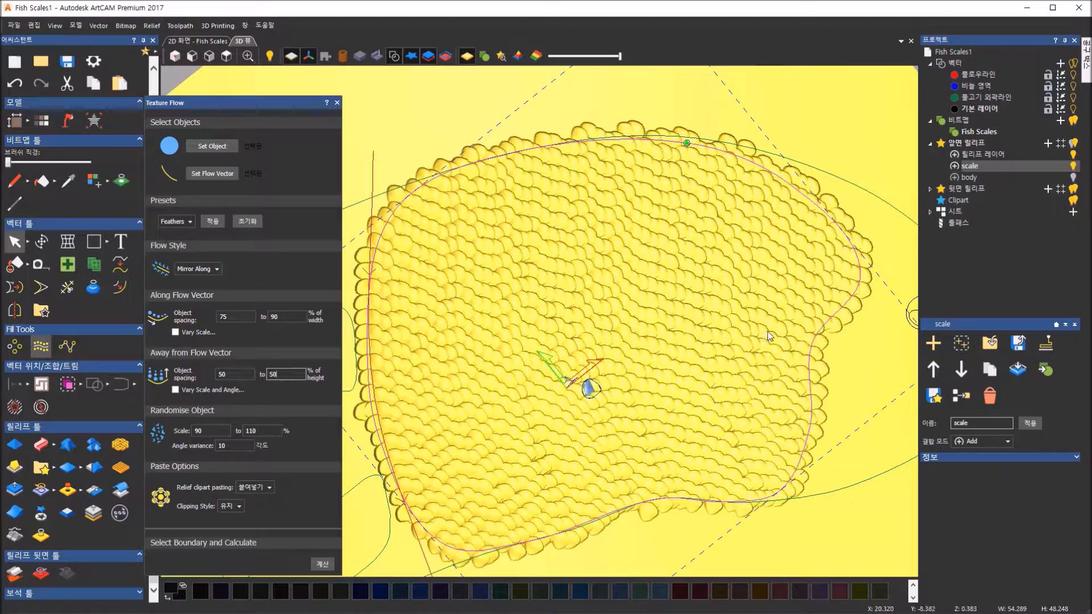
pyautogui.moveTo(614, 538); pyautogui.dragTo(555, 330)
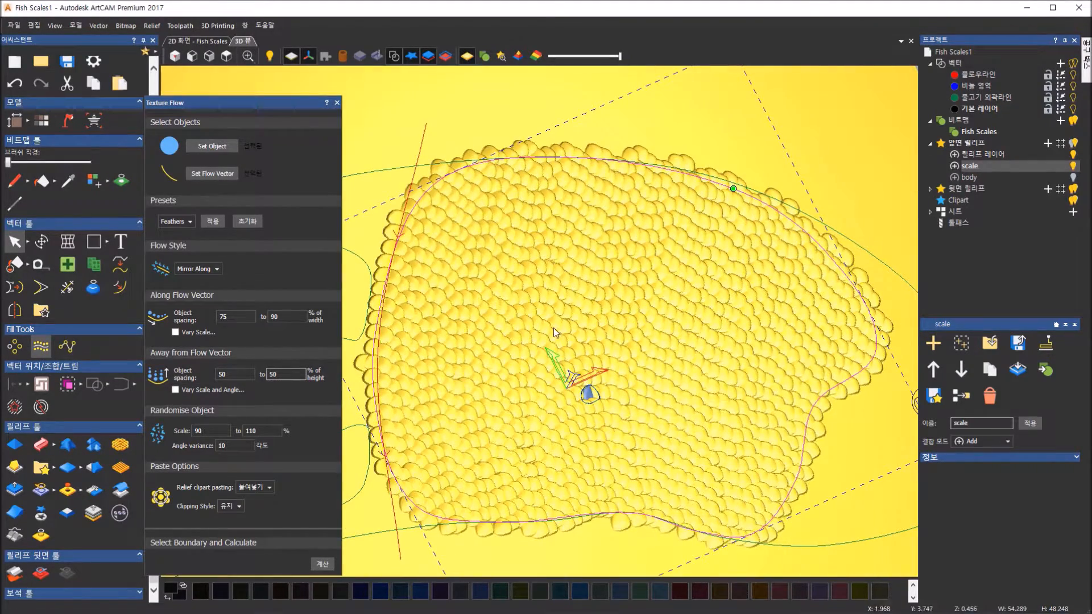
pyautogui.click(211, 430)
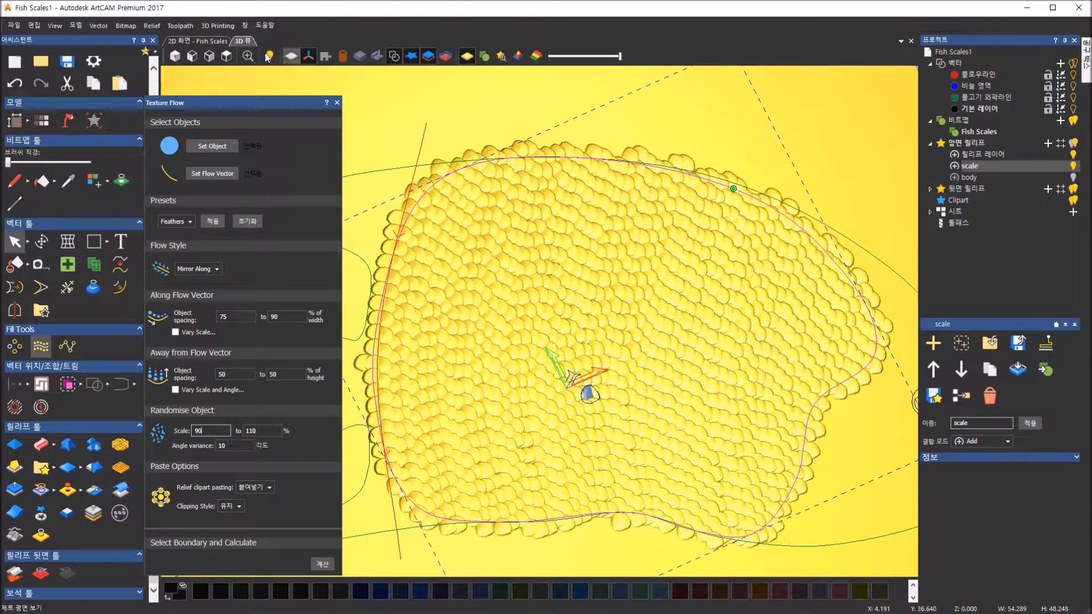
pyautogui.click(226, 56)
pyautogui.scroll(3, 576, 272)
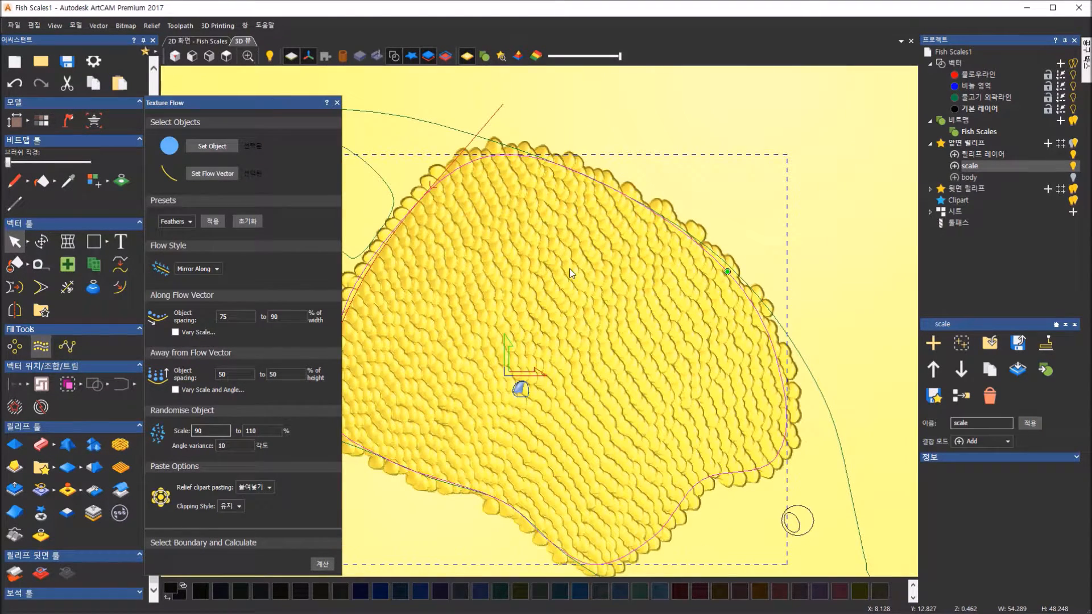
# - Enable Vary Scale along the flow vector and undo the calculated scale fill
pyautogui.click(234, 446)
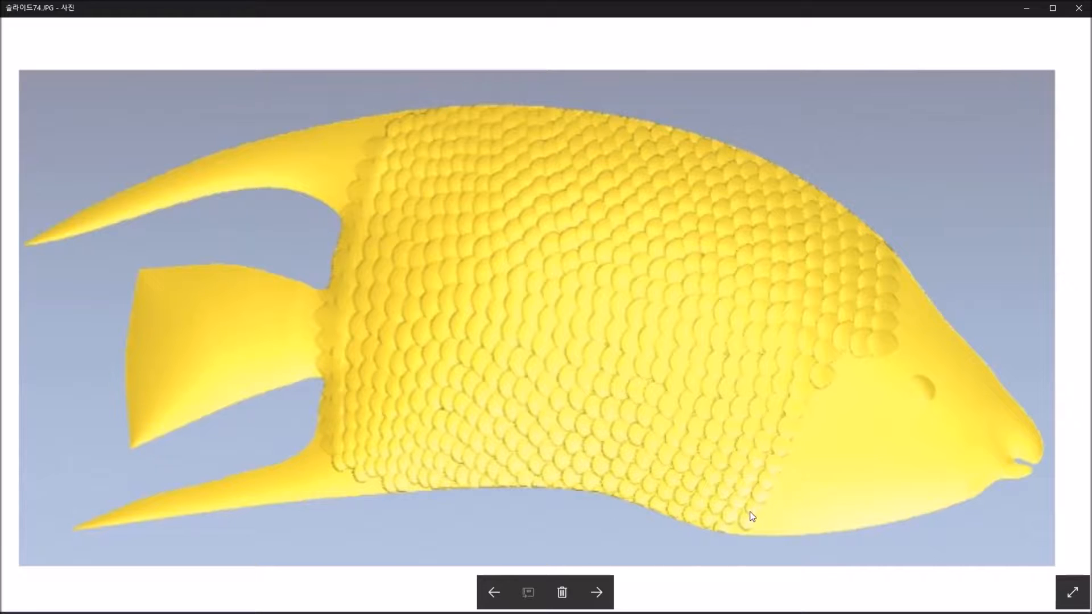
pyautogui.hotkey('alt', 'Tab')
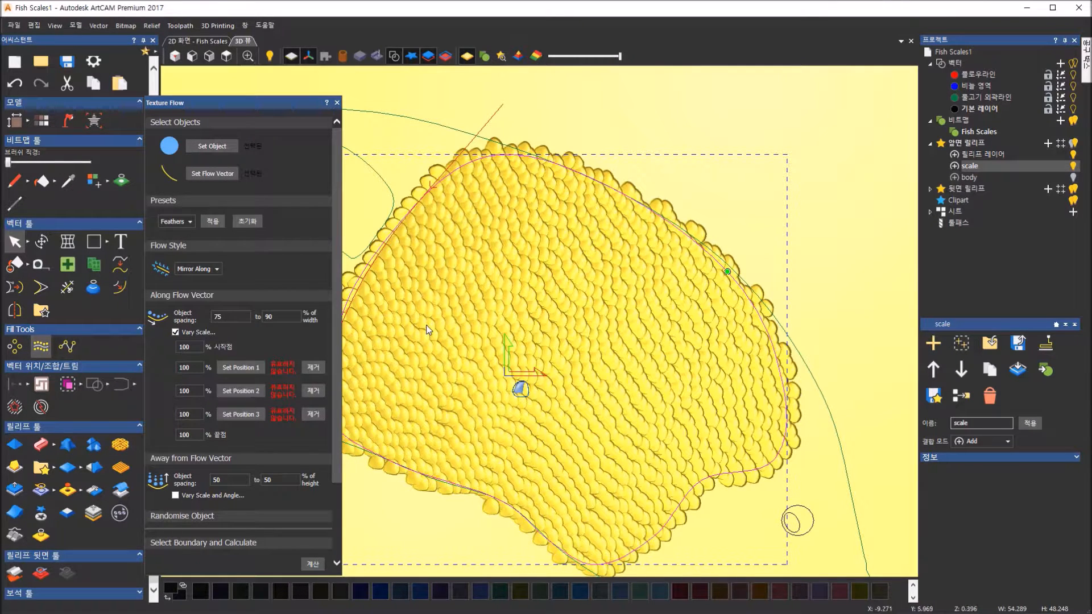
pyautogui.click(76, 475)
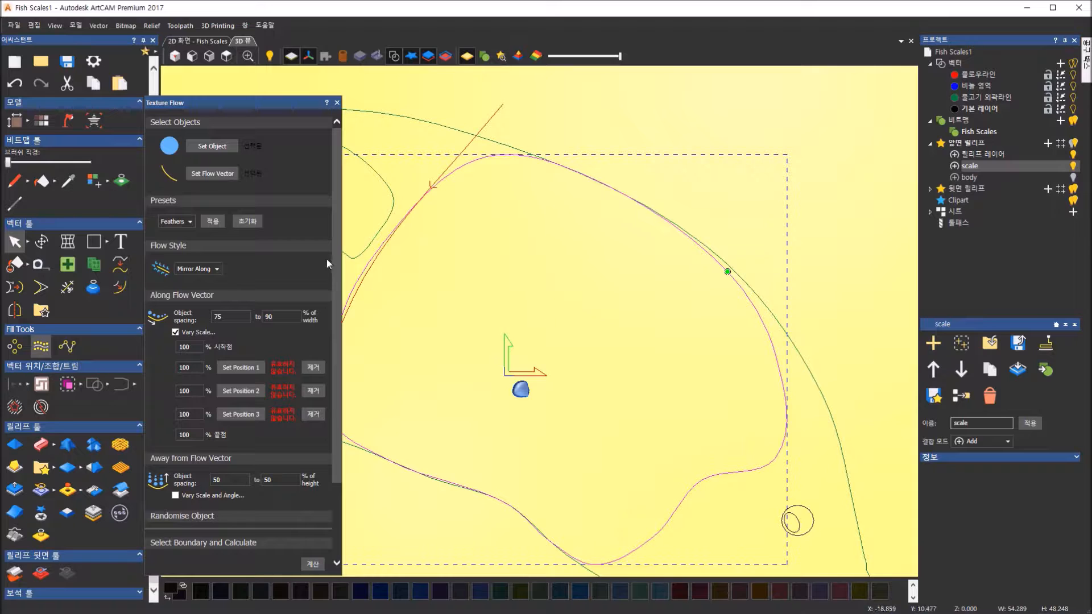
# - Set the varied scale along the flow vector to 65% at the start, 150% at position 2 and 80% at the end
pyautogui.scroll(-3, 337, 302)
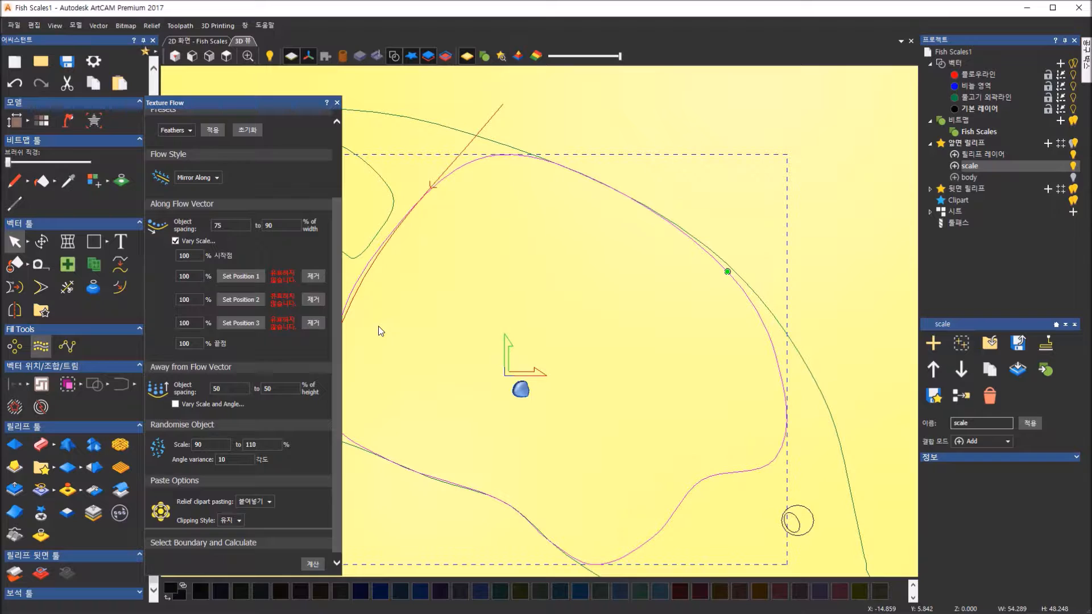
pyautogui.click(190, 255)
pyautogui.write('65')
pyautogui.click(196, 274)
pyautogui.doubleClick(194, 300)
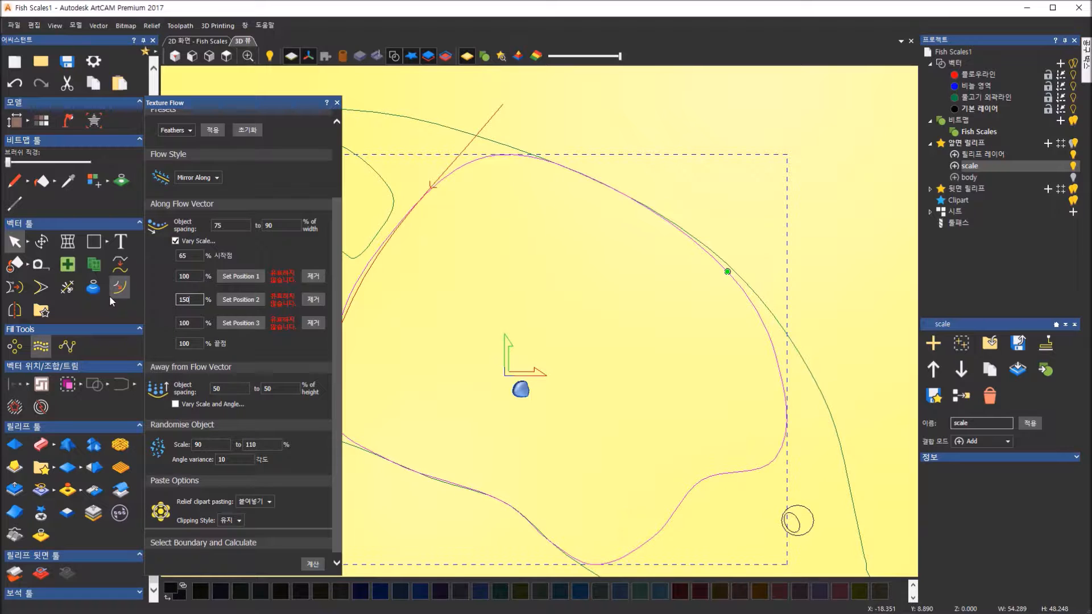
pyautogui.write('150')
pyautogui.click(196, 323)
pyautogui.click(200, 343)
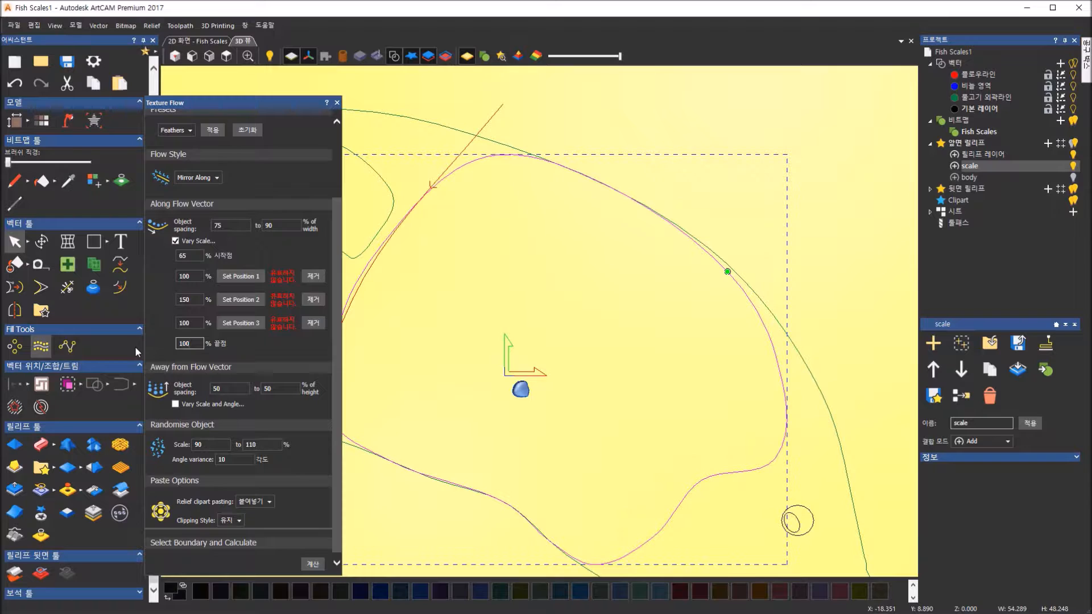
pyautogui.write('88')
pyautogui.write('0')
pyautogui.press('BackSpace')
pyautogui.press('BackSpace')
pyautogui.write('0')
# - Place position 2 near the middle of the flow vector and calculate the scale fill inside the boundary
pyautogui.moveTo(426, 300); pyautogui.dragTo(526, 307, button='middle')
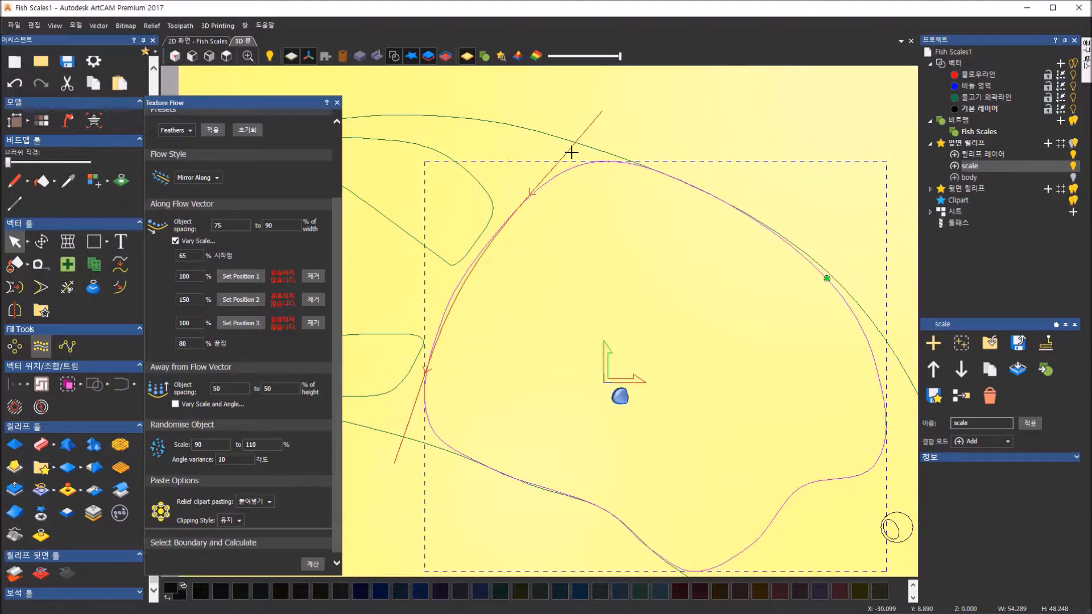
pyautogui.click(453, 299)
pyautogui.click(320, 565)
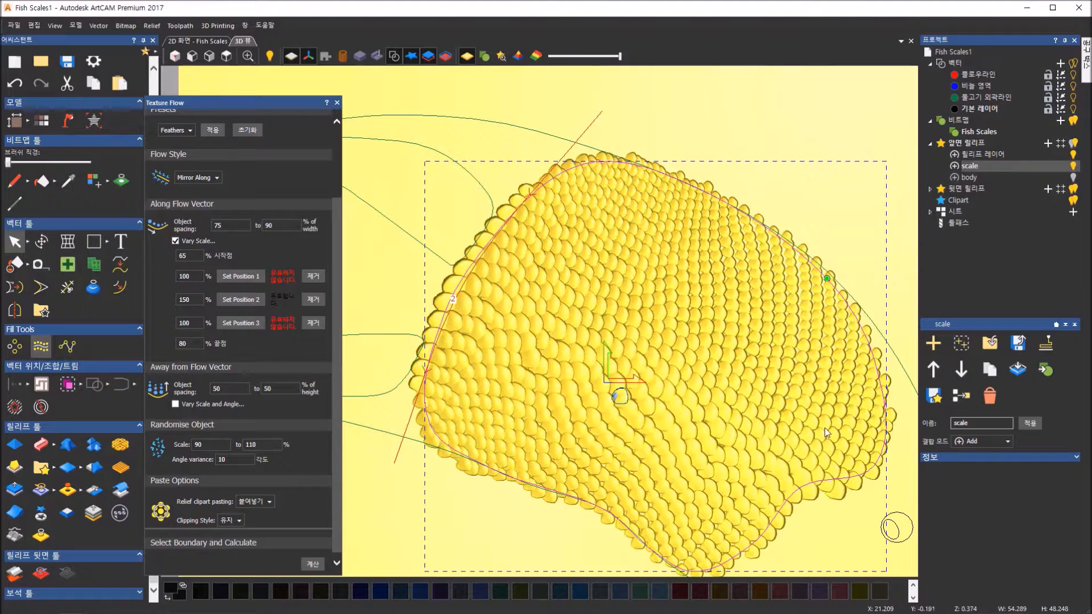
# - Inspect the size variation of the scales from several angles and close the Texture Flow tool
pyautogui.click(281, 392)
pyautogui.click(189, 256)
pyautogui.moveTo(687, 361); pyautogui.dragTo(747, 307)
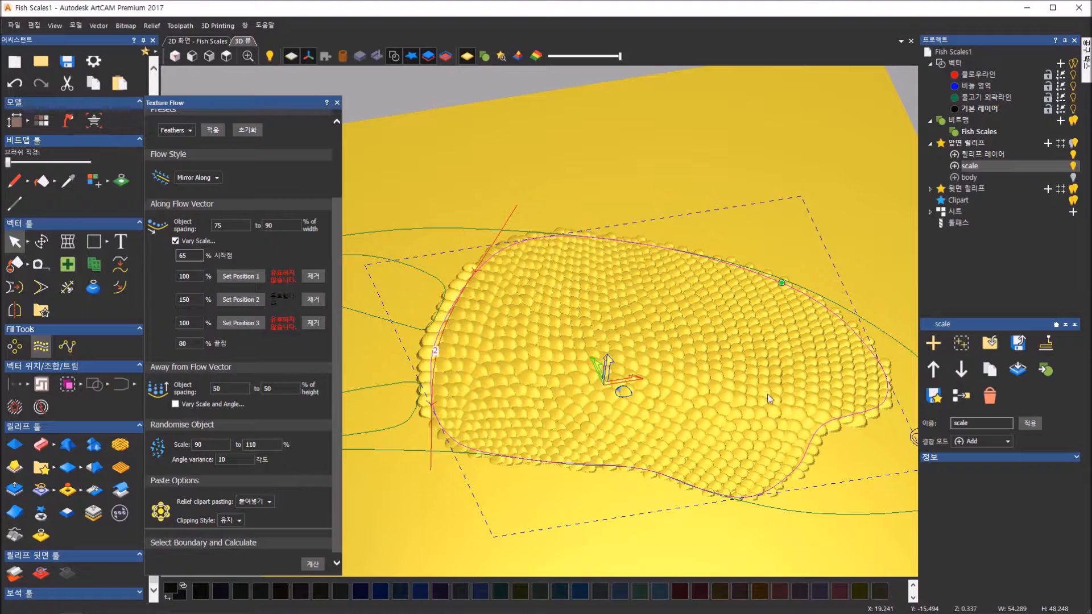
pyautogui.moveTo(506, 262); pyautogui.dragTo(473, 346)
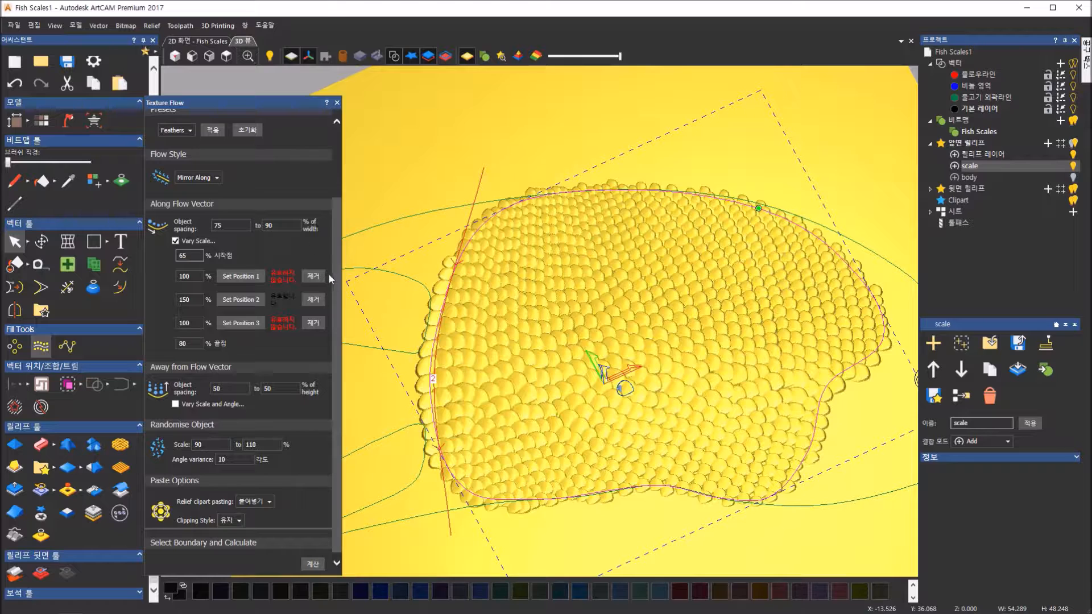
pyautogui.moveTo(337, 315); pyautogui.dragTo(336, 353)
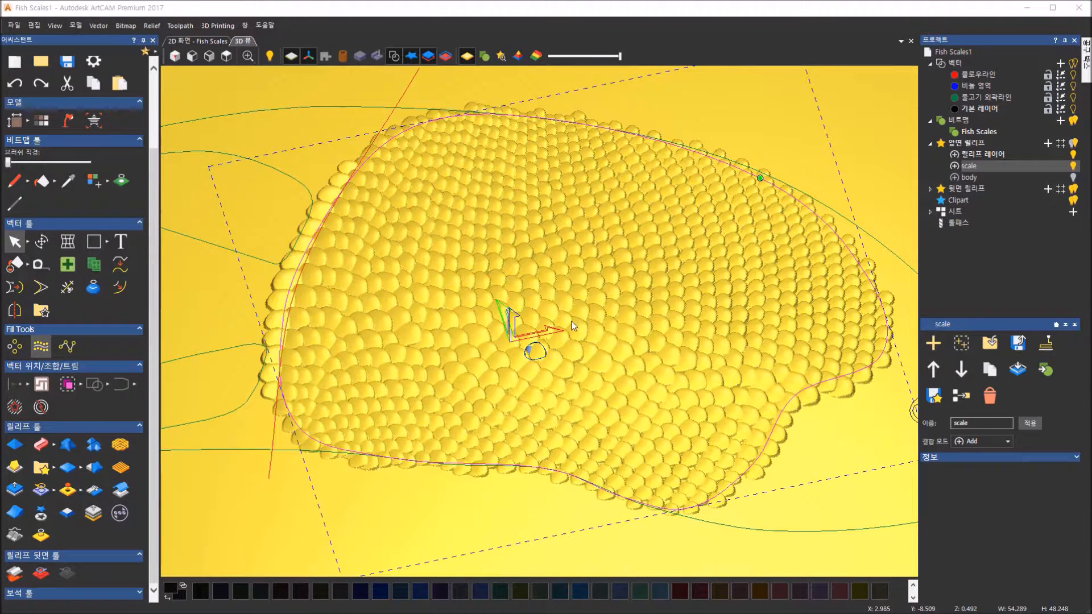
pyautogui.scroll(-3, 608, 367)
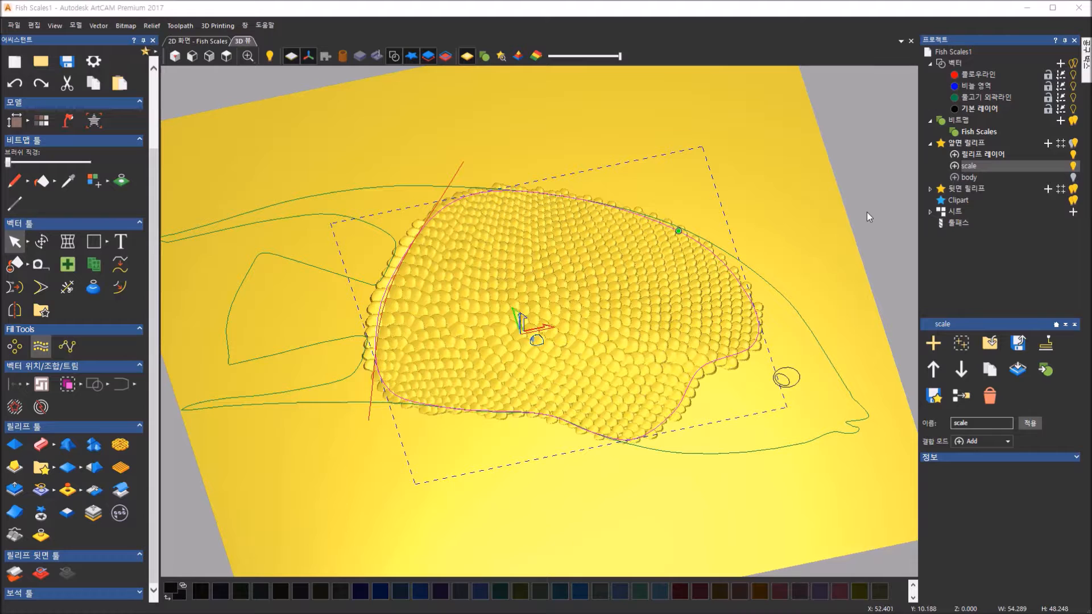
# - Show the body relief layer and examine how the scales sit on the fish body and around the tail
pyautogui.click(971, 178)
pyautogui.click(1075, 178)
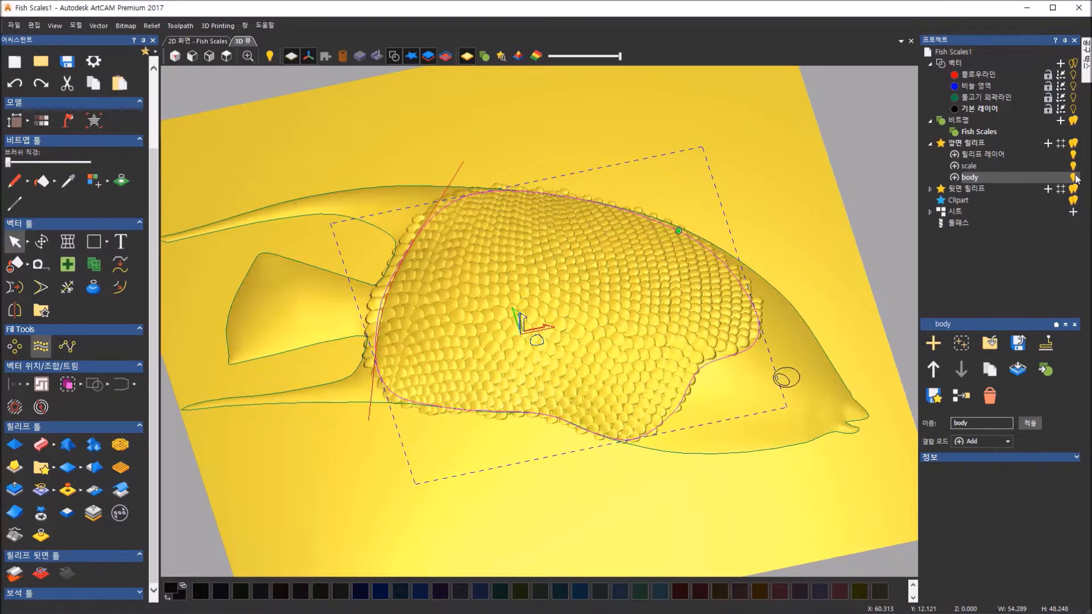
pyautogui.moveTo(662, 176); pyautogui.dragTo(337, 343)
pyautogui.scroll(3, 337, 343)
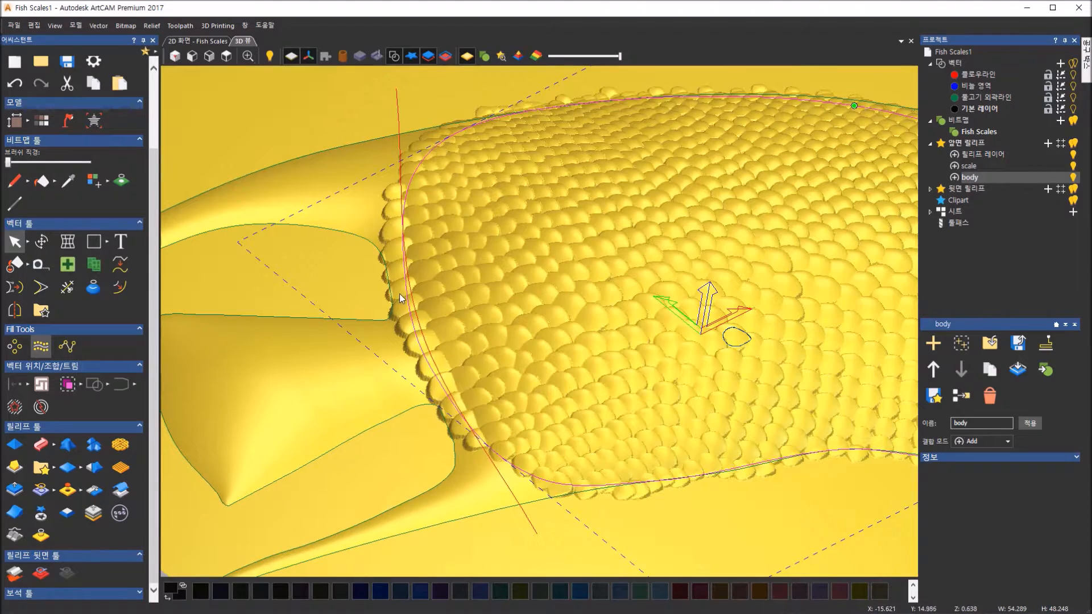
pyautogui.scroll(-3, 499, 437)
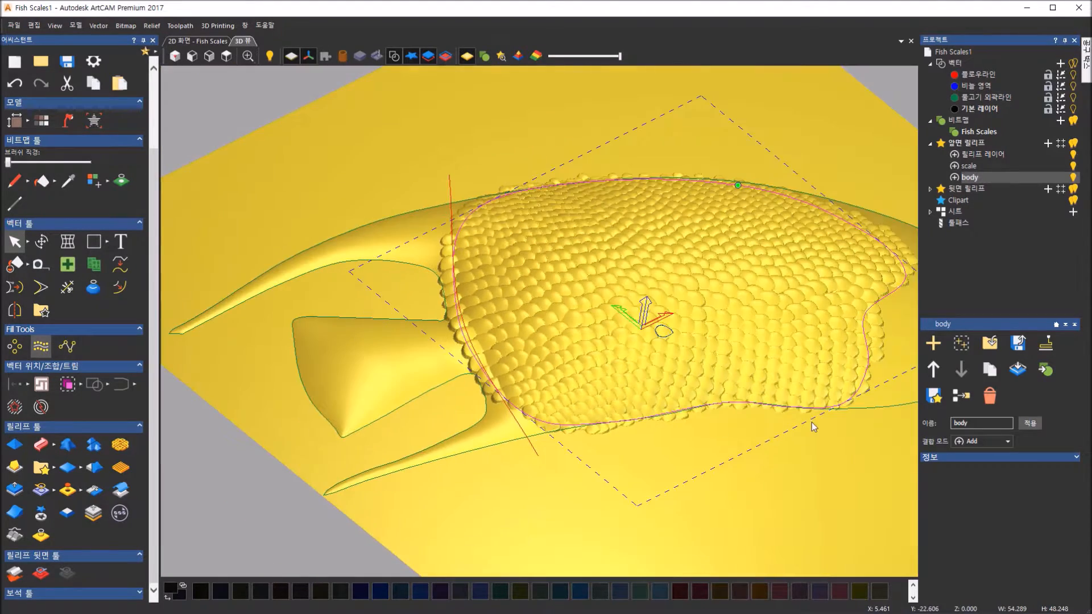
pyautogui.moveTo(674, 430); pyautogui.dragTo(909, 380)
pyautogui.moveTo(701, 387); pyautogui.dragTo(565, 439)
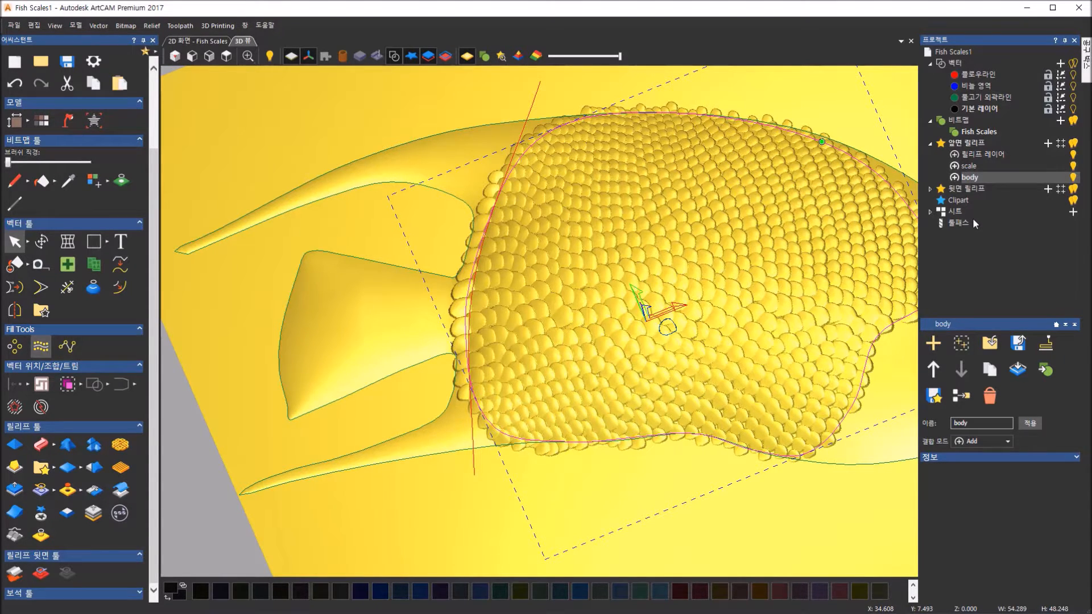
# - Cookie-cut the scale layer's relief along the selected boundary and paste it to a new layer, with the body layer hidden
pyautogui.press('Up')
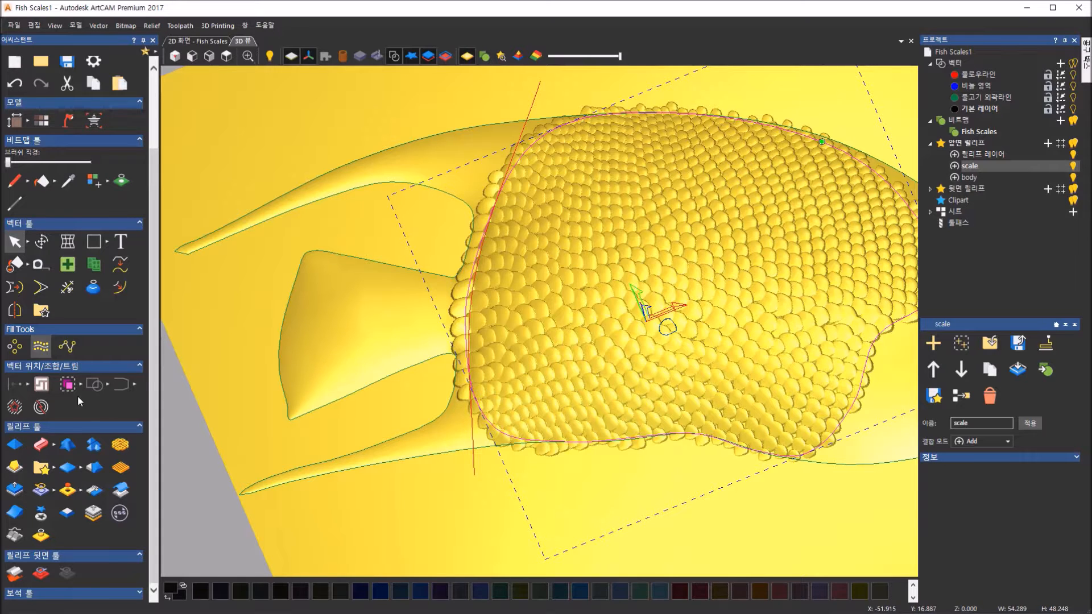
pyautogui.click(47, 516)
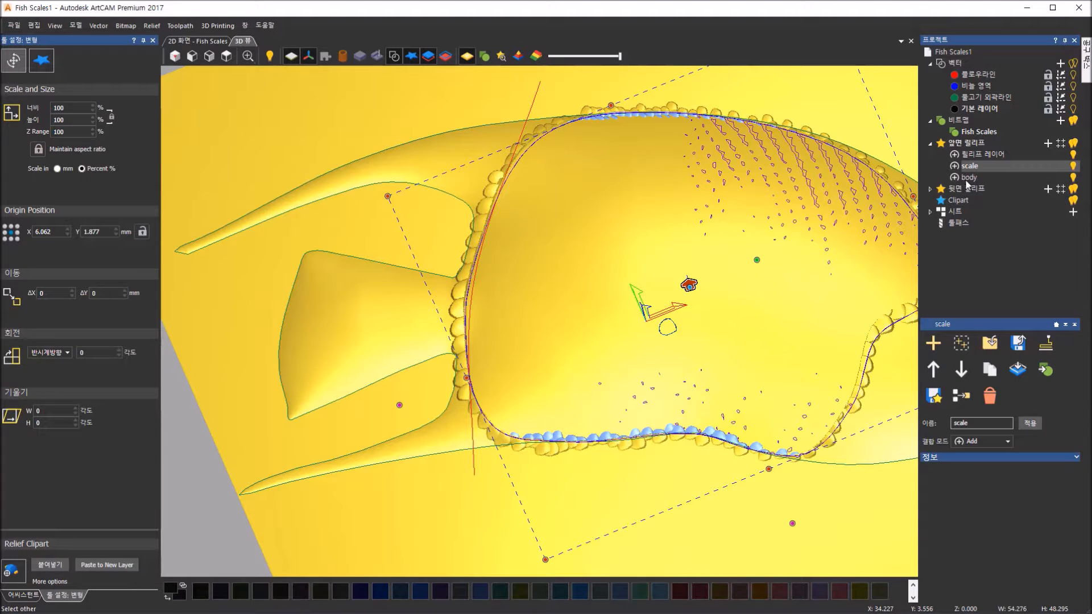
pyautogui.click(1074, 177)
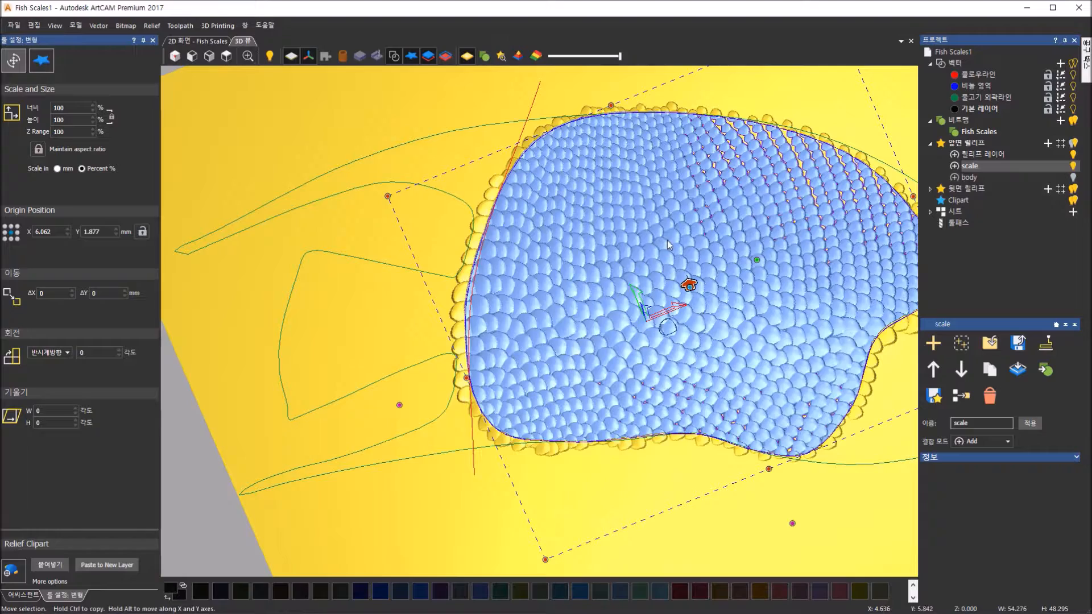
pyautogui.moveTo(708, 151); pyautogui.dragTo(530, 228, button='middle')
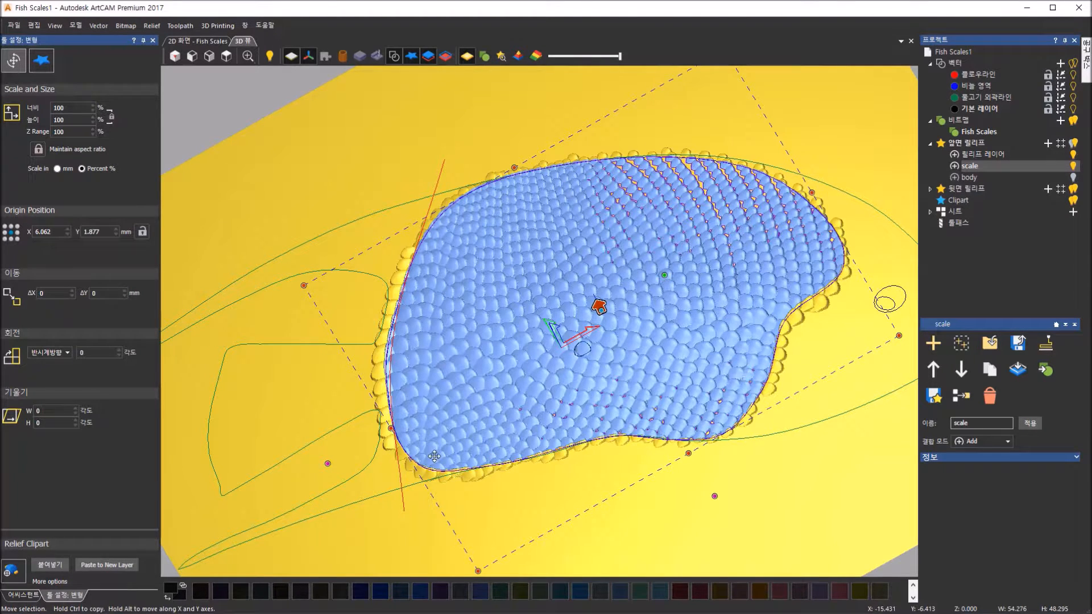
pyautogui.click(117, 566)
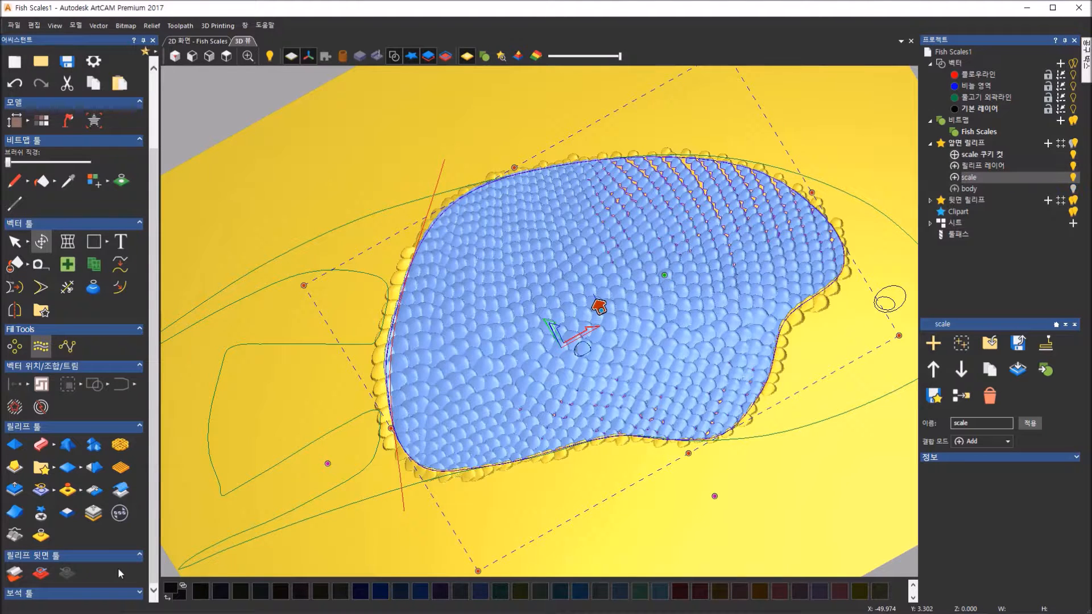
# - Hide the new cookie-cut layer and all vectors to examine the leftover scales outside the boundary
pyautogui.click(1000, 155)
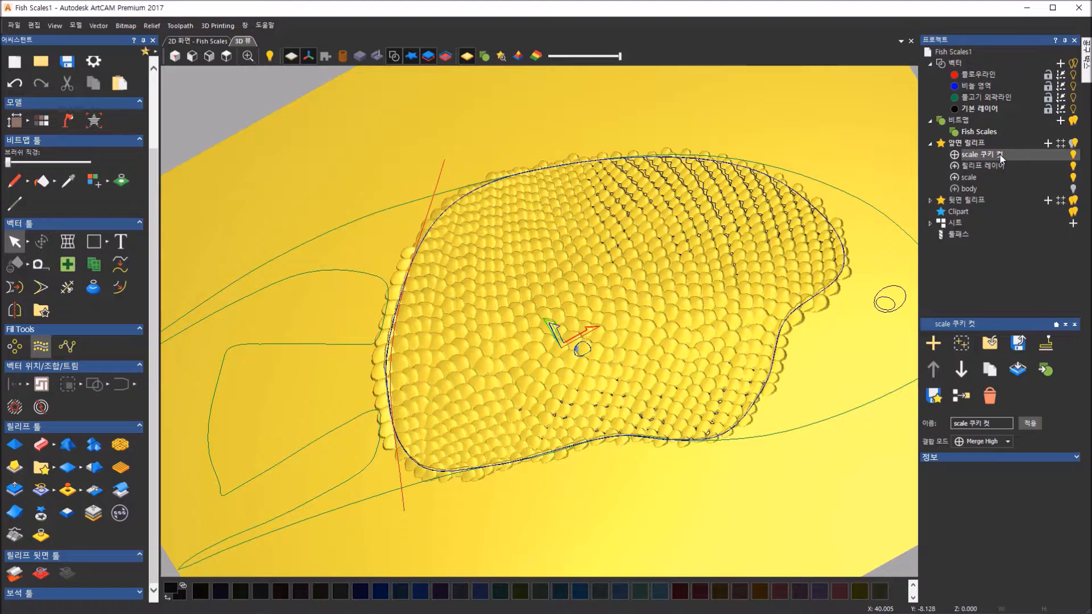
pyautogui.click(1073, 154)
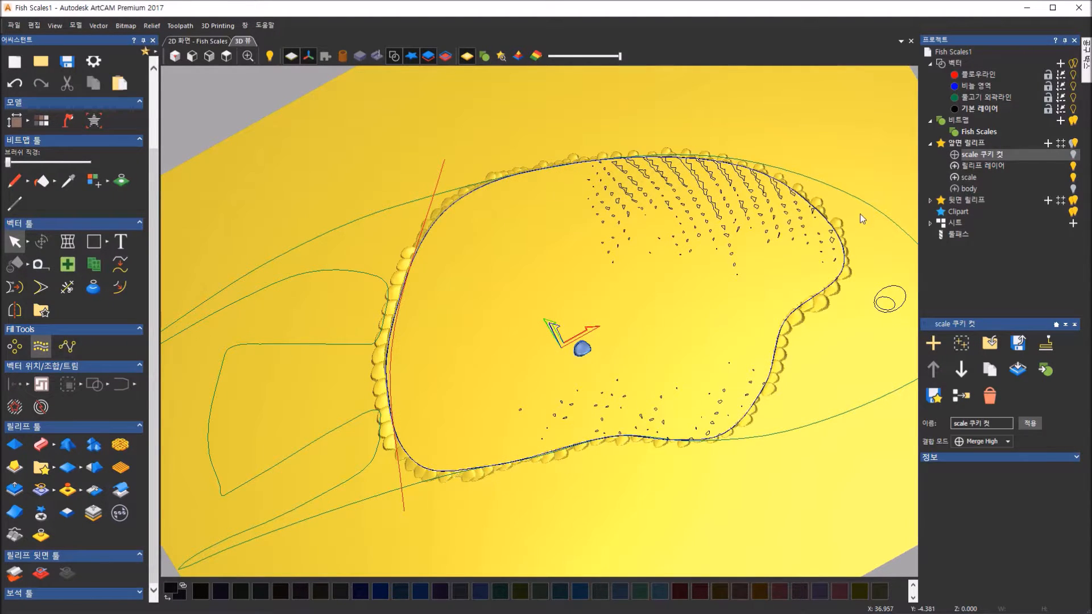
pyautogui.click(393, 57)
pyautogui.scroll(3, 569, 319)
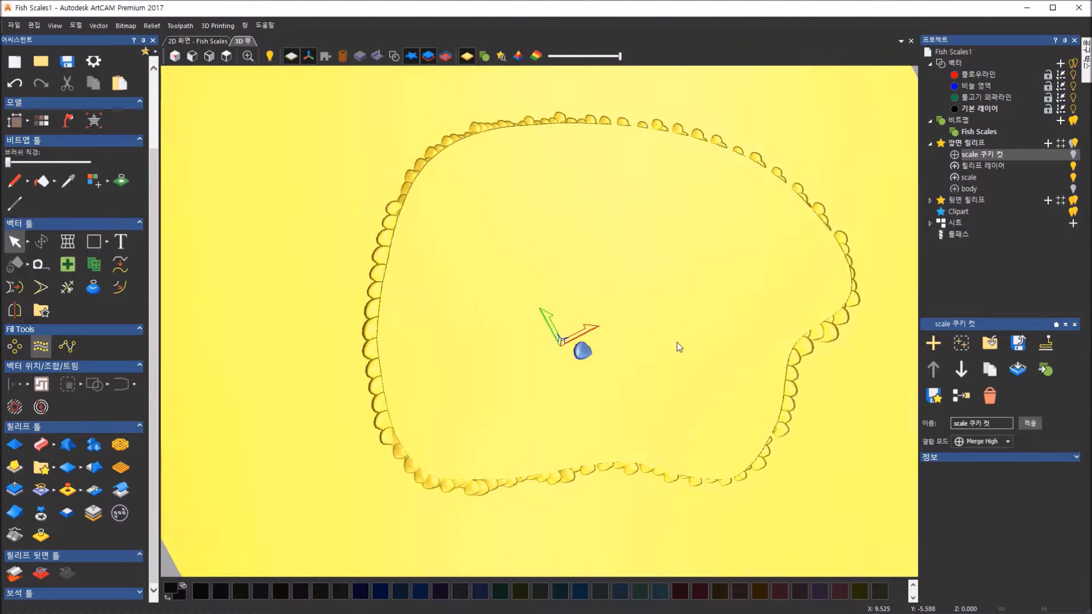
pyautogui.moveTo(675, 348); pyautogui.dragTo(763, 268)
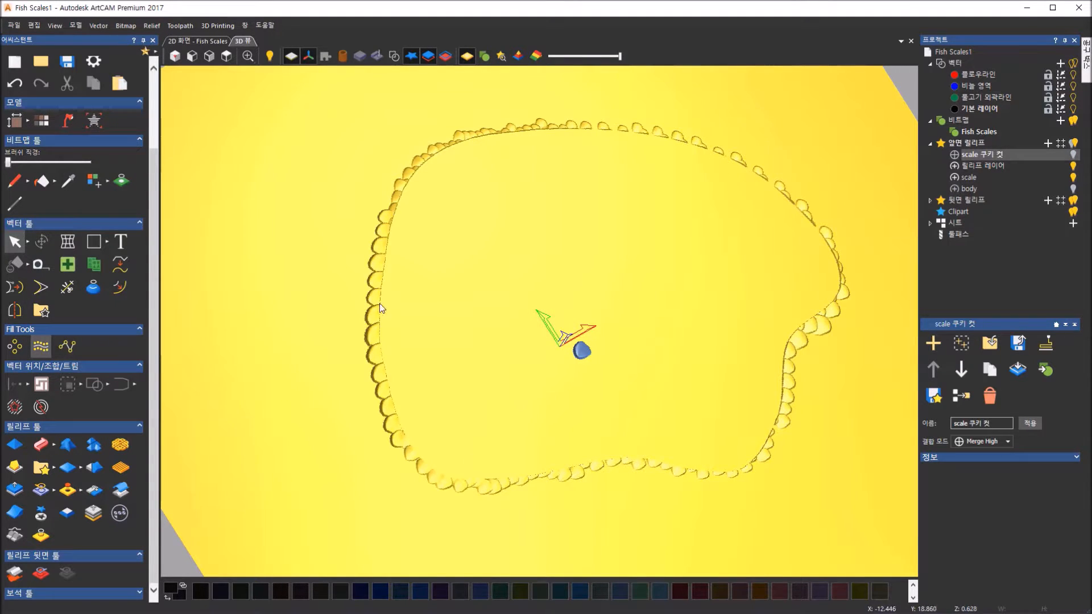
# - Hide the original scale layer, show the cookie-cut scale layer, and examine the trimmed scales along the boundary
pyautogui.click(1074, 177)
pyautogui.click(1073, 154)
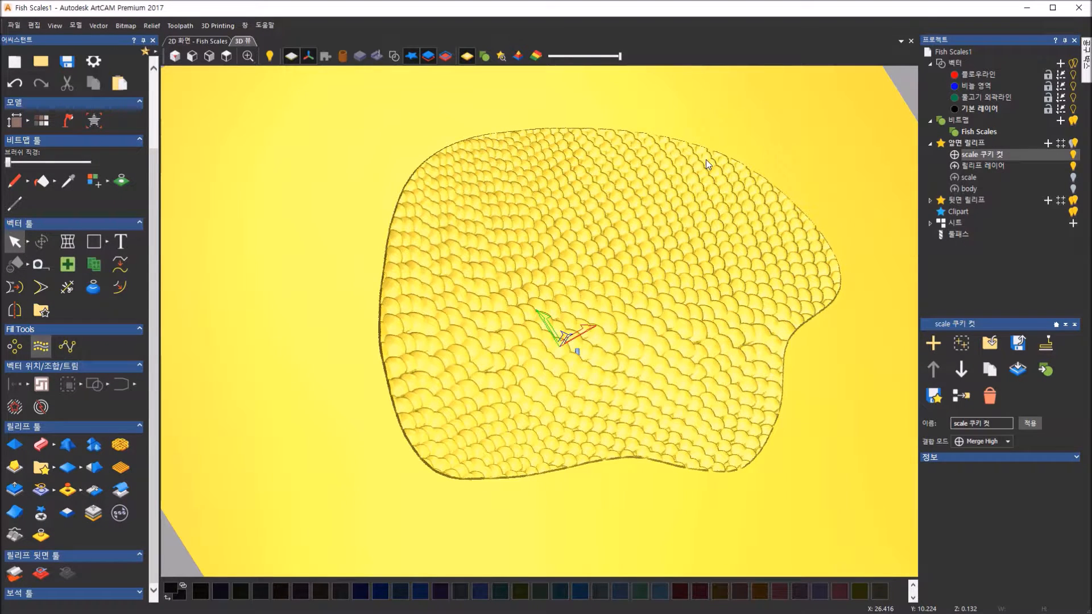
pyautogui.moveTo(691, 371); pyautogui.dragTo(685, 282)
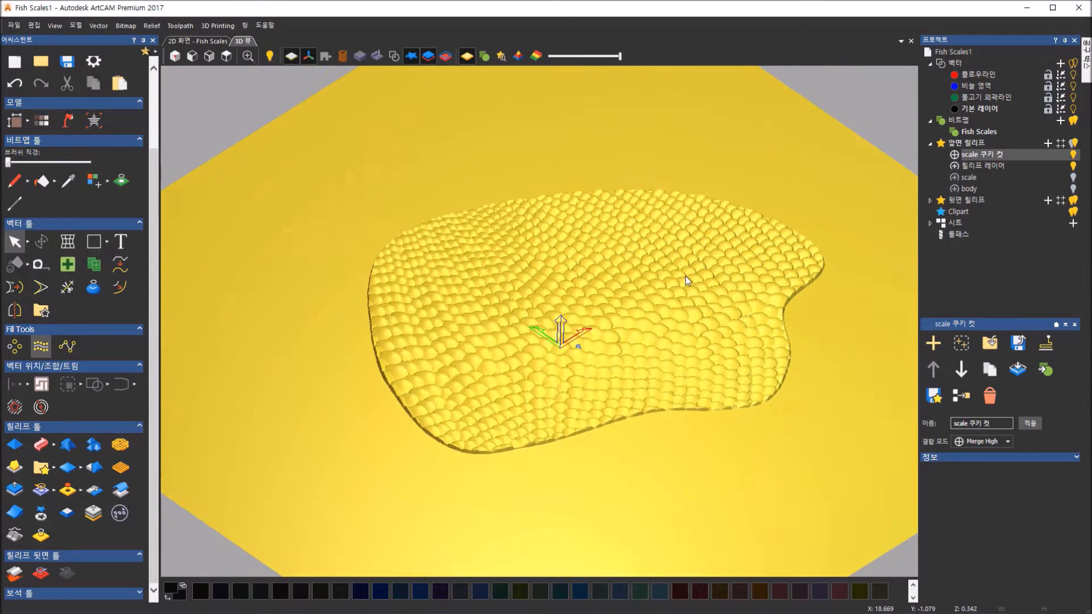
pyautogui.scroll(2, 537, 445)
pyautogui.scroll(2, 537, 444)
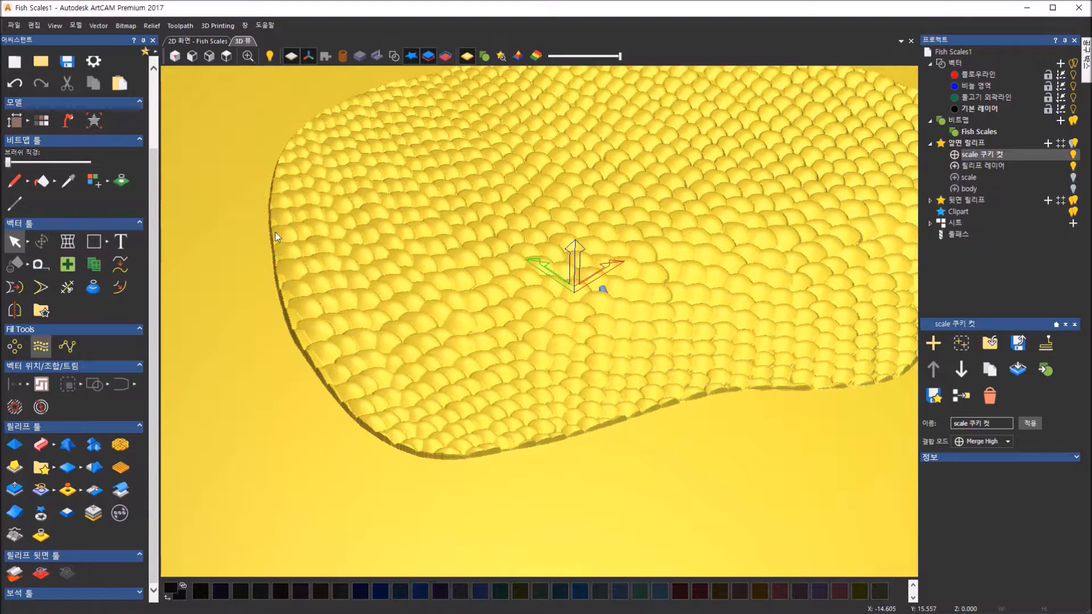
pyautogui.moveTo(303, 128); pyautogui.dragTo(341, 182)
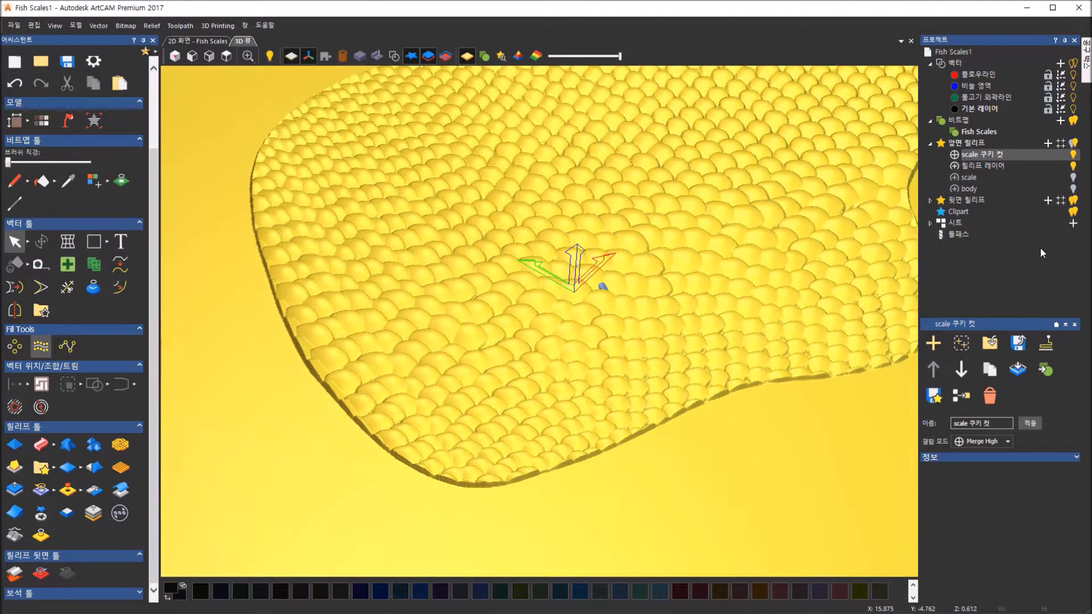
# - Show the body layer, set the cookie-cut scale layer's combine mode to Add, and inspect the scales on the fish body
pyautogui.click(1074, 188)
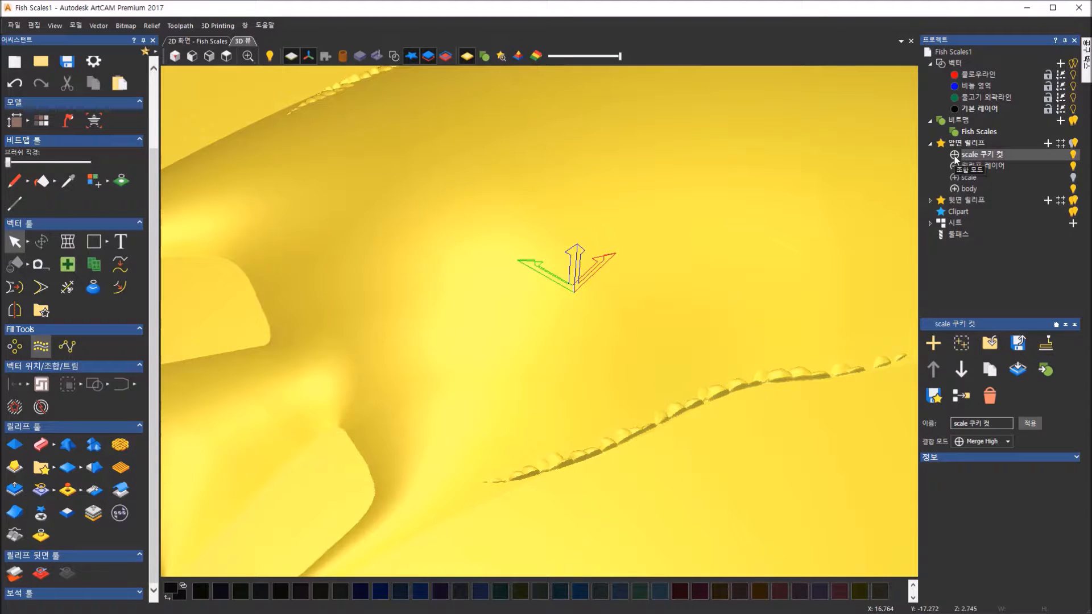
pyautogui.click(955, 158)
pyautogui.click(955, 156)
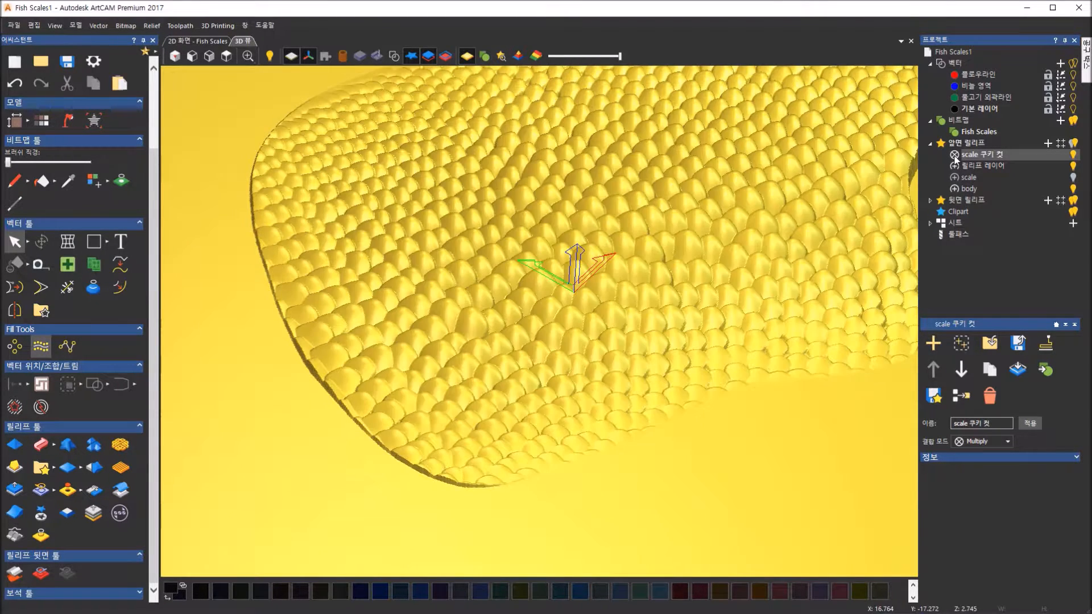
pyautogui.click(955, 156)
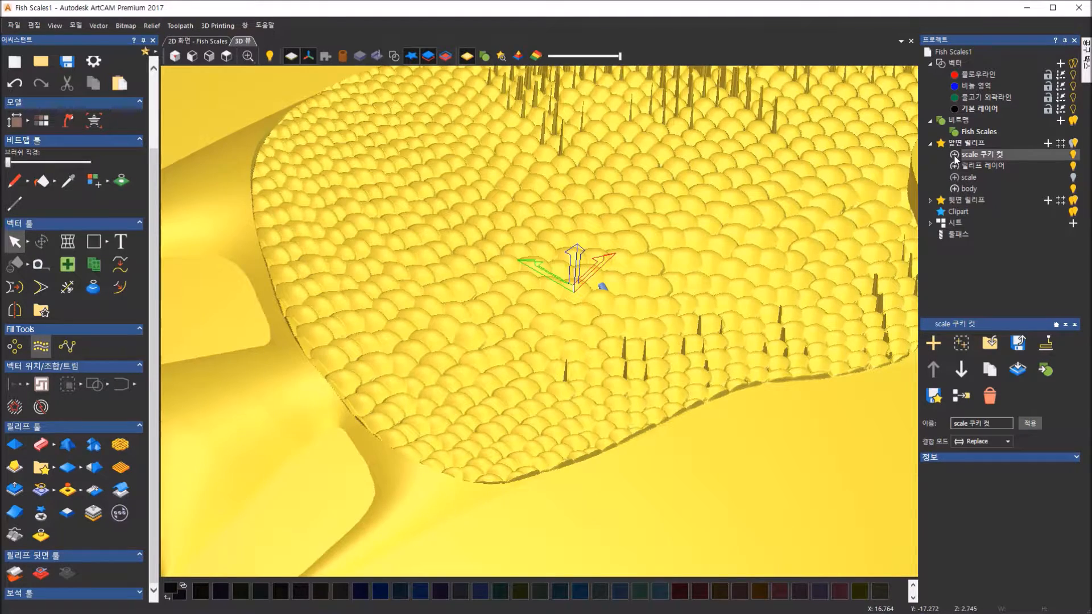
pyautogui.click(955, 155)
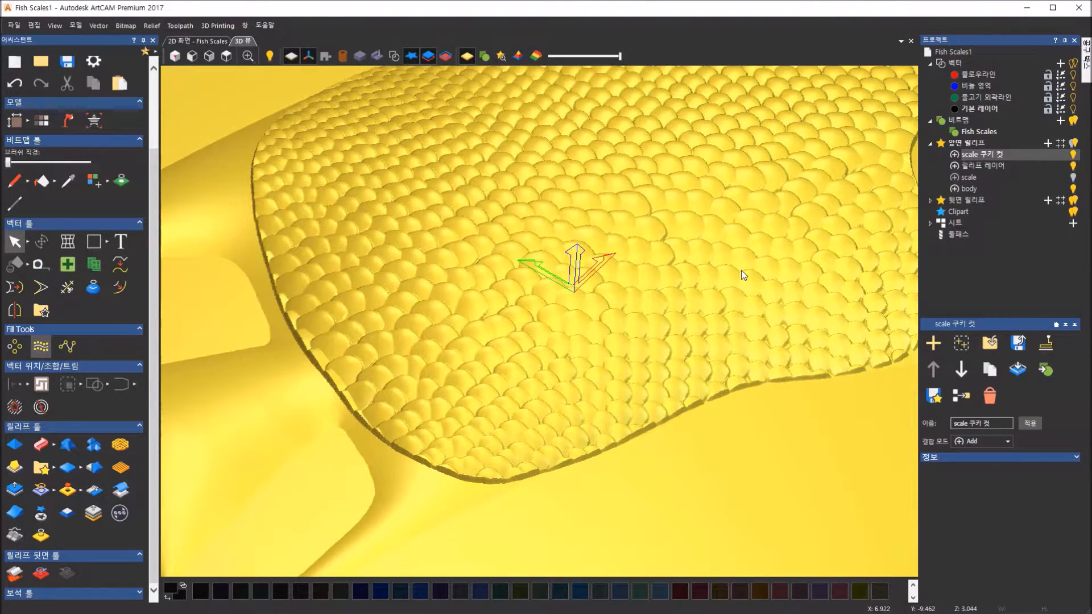
pyautogui.scroll(-3, 742, 270)
pyautogui.moveTo(756, 382); pyautogui.dragTo(619, 355)
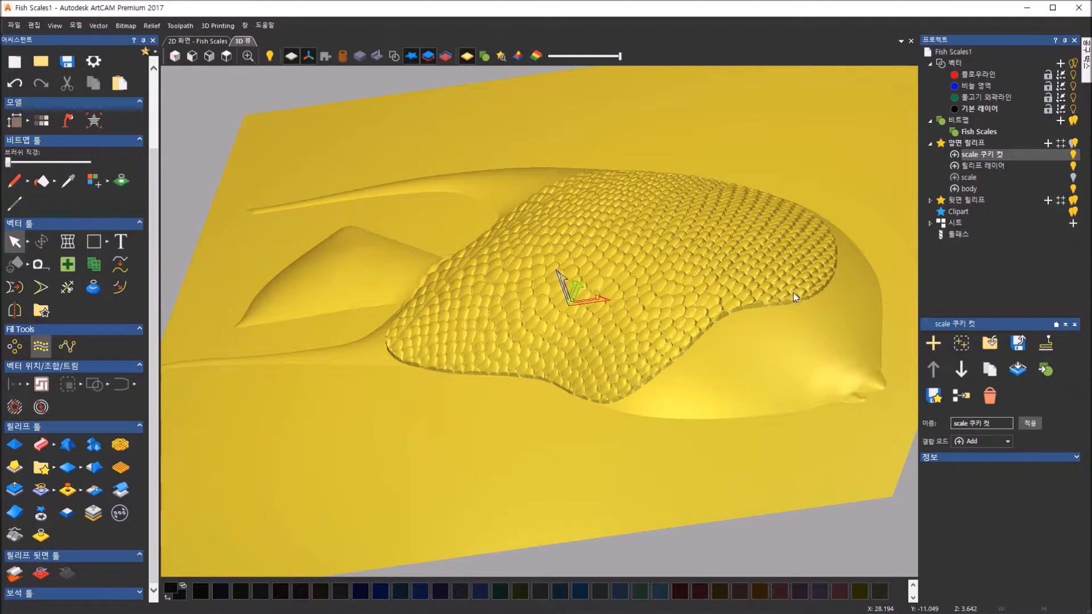
pyautogui.moveTo(574, 390); pyautogui.dragTo(760, 442)
pyautogui.scroll(-3, 760, 443)
pyautogui.moveTo(573, 401); pyautogui.dragTo(635, 455)
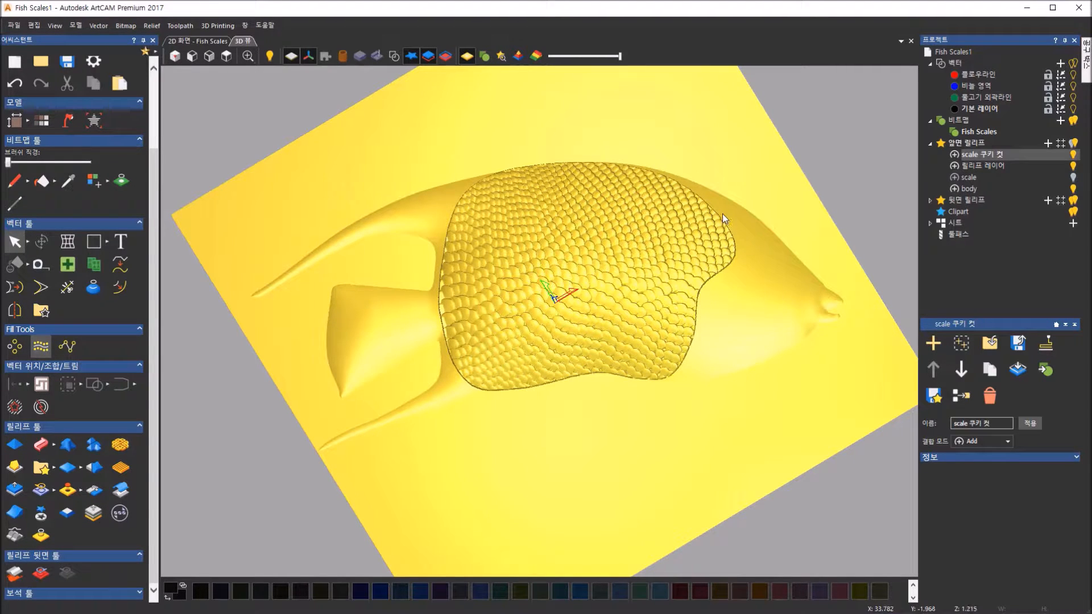
# - Select the scale boundary vector and apply a radial Fade Relief at 100% strength to the cookie-cut scale layer
pyautogui.click(399, 58)
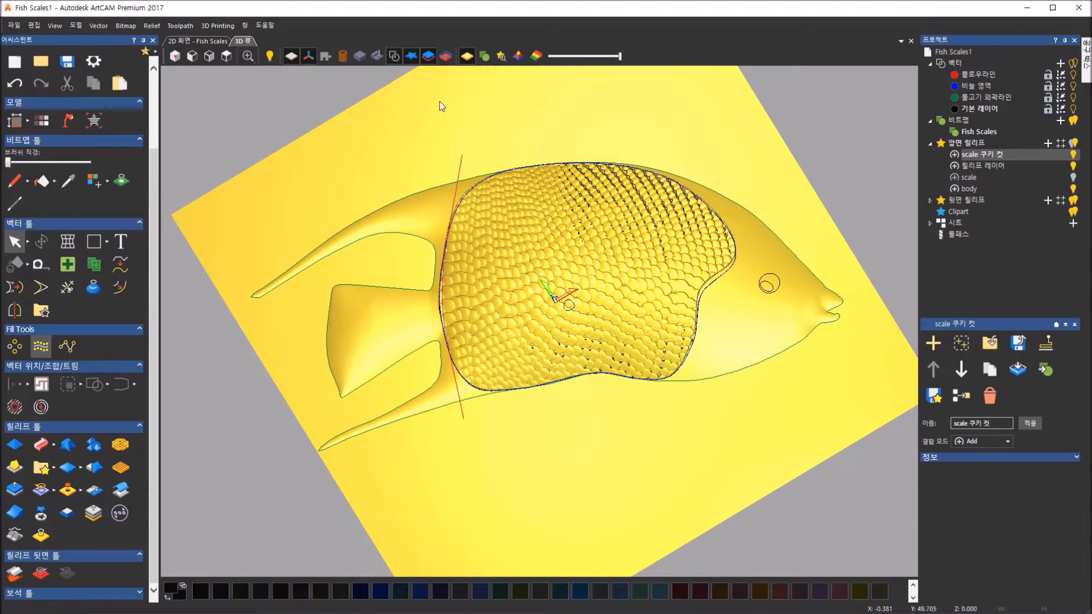
pyautogui.click(716, 279)
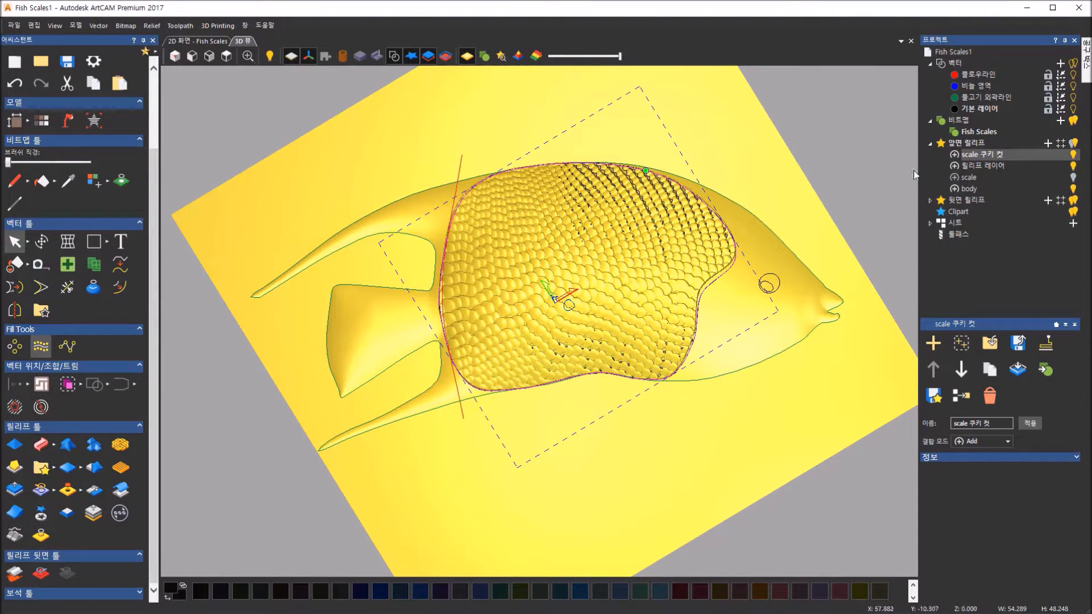
pyautogui.click(987, 157)
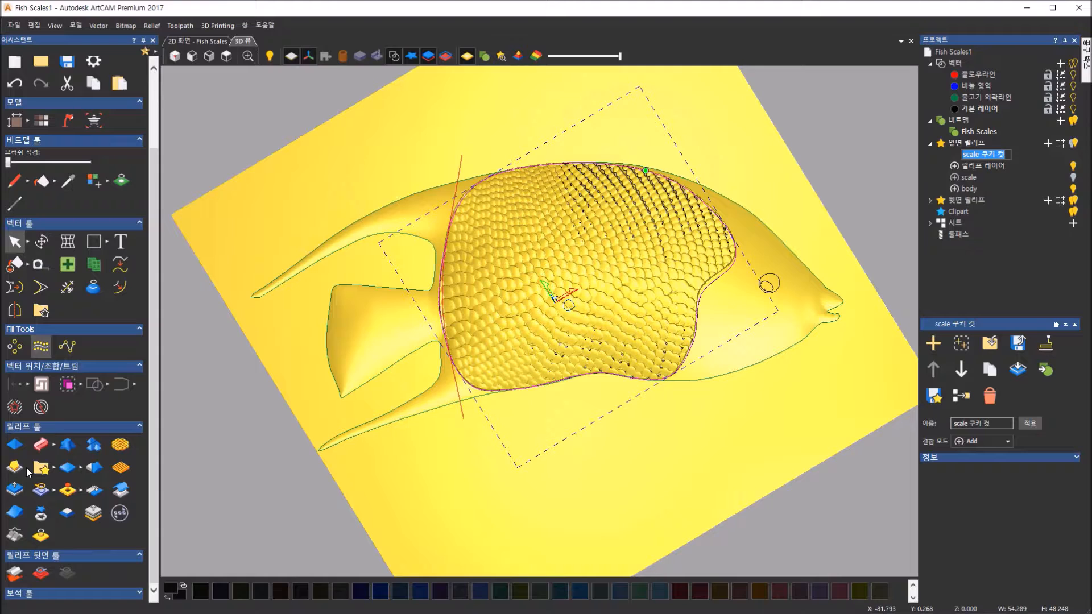
pyautogui.click(15, 511)
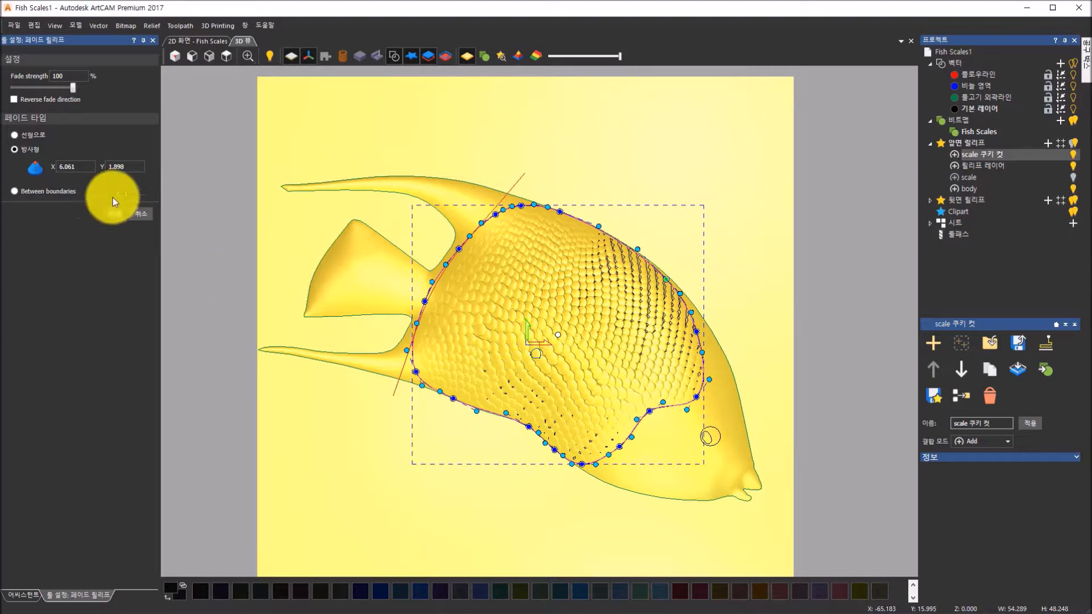
pyautogui.click(68, 75)
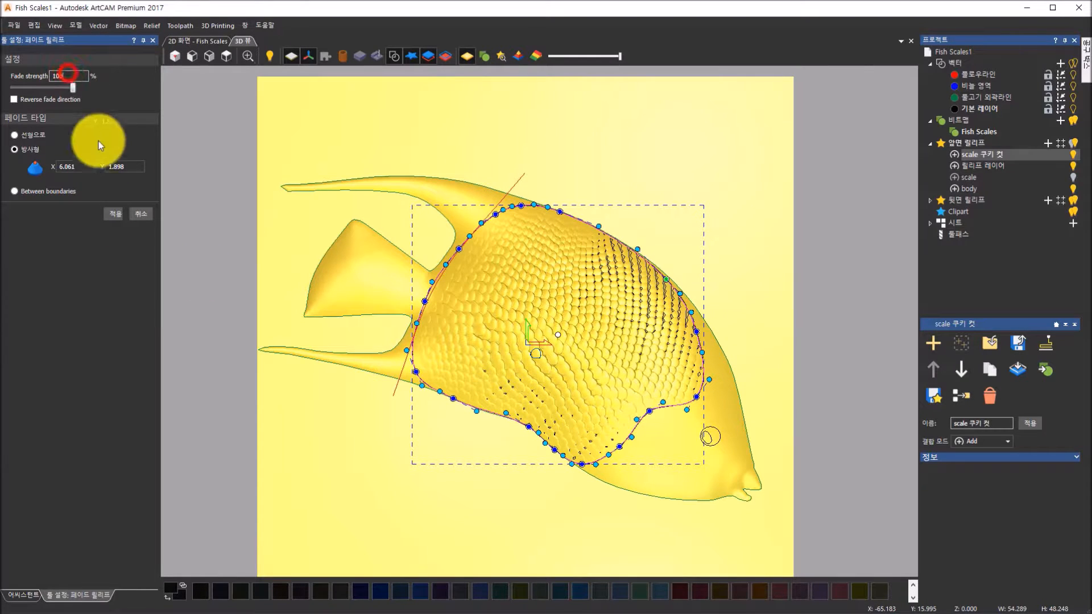
pyautogui.click(110, 216)
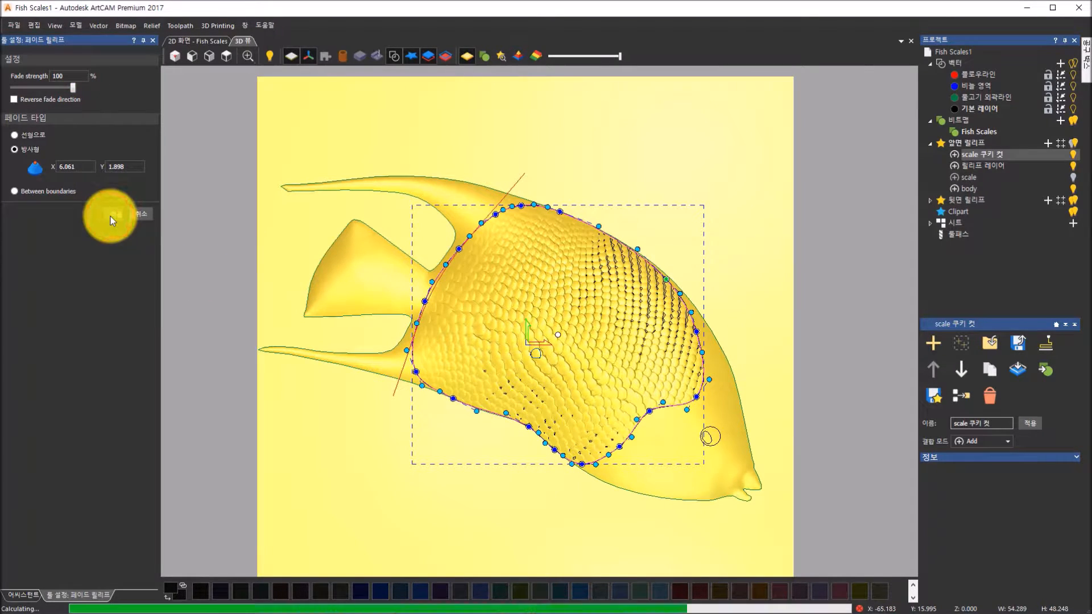
# - Hide the vectors and examine how the faded scales blend into the body along the head and back boundary
pyautogui.moveTo(537, 455); pyautogui.dragTo(592, 244)
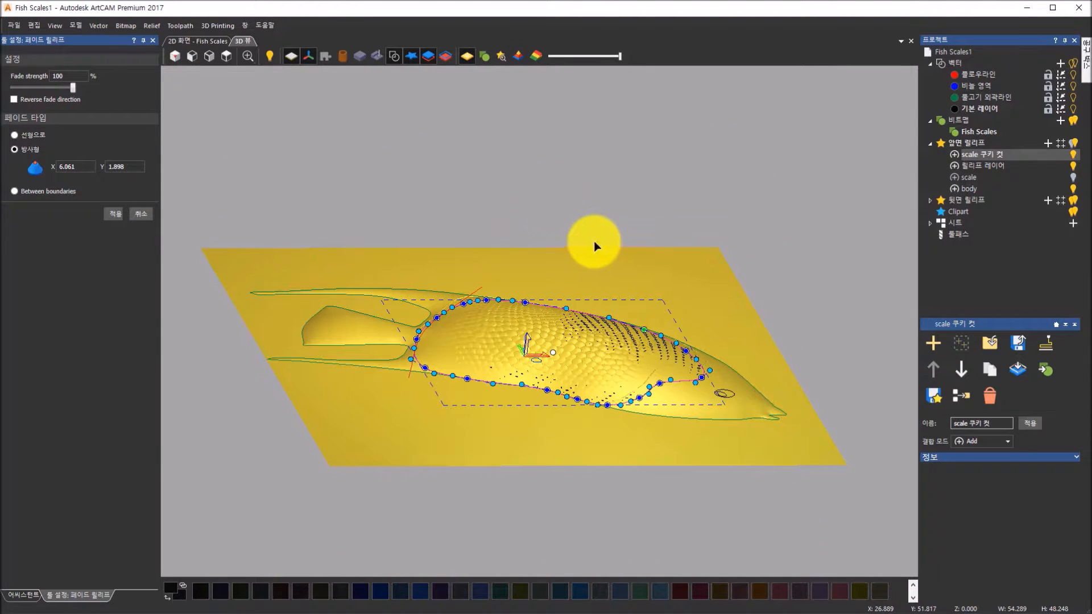
pyautogui.click(393, 55)
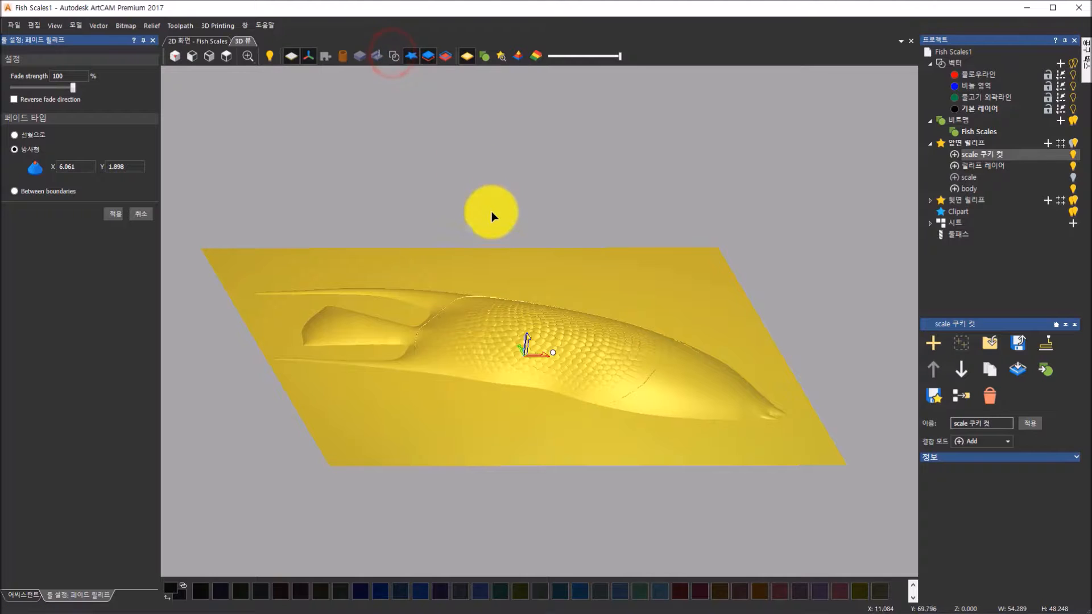
pyautogui.moveTo(478, 278); pyautogui.dragTo(426, 381)
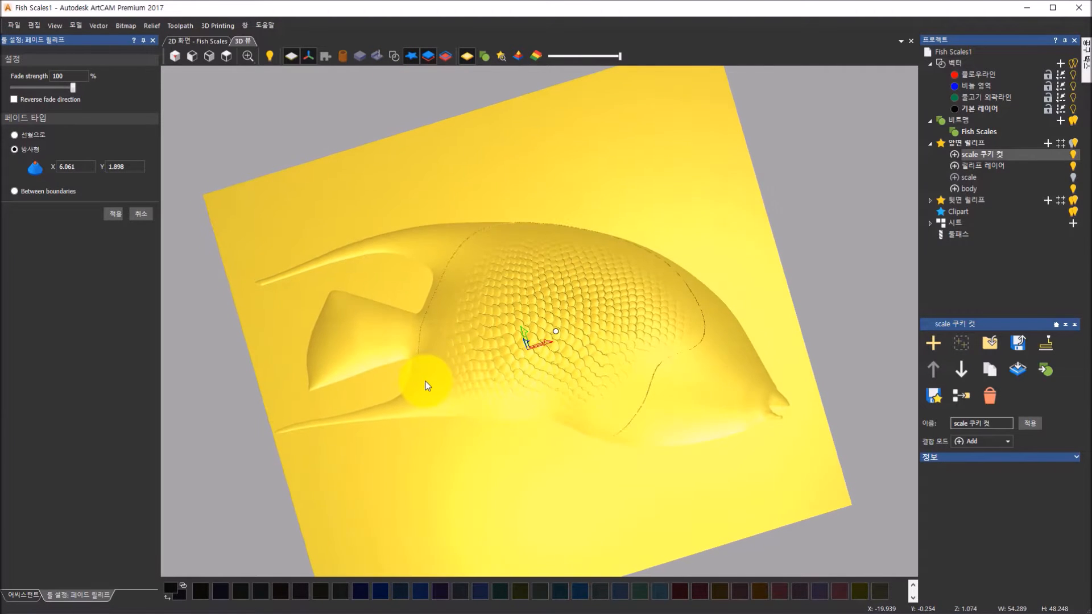
pyautogui.scroll(5, 705, 385)
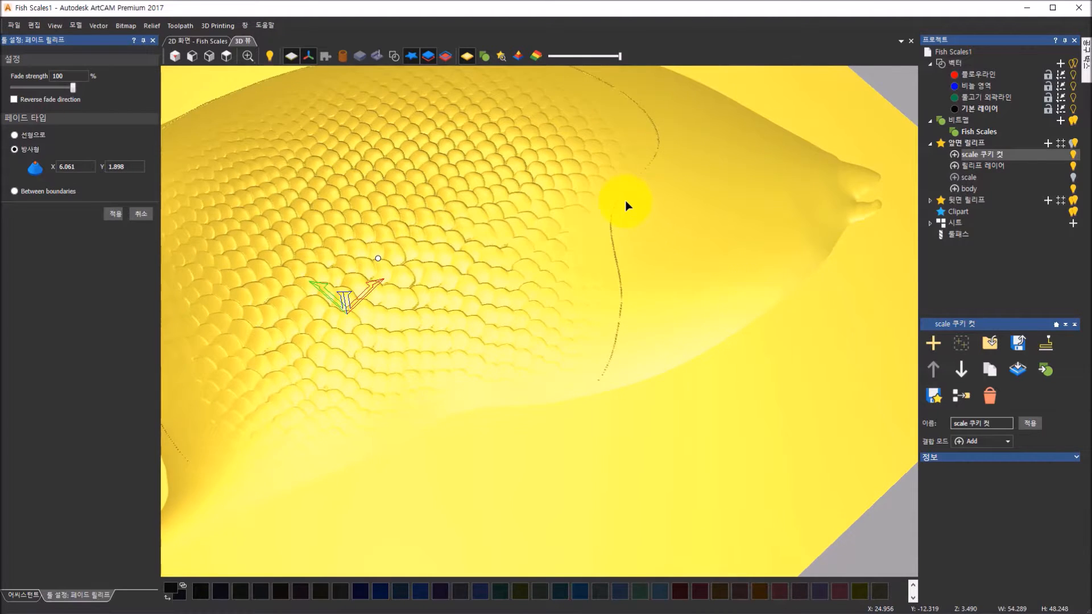
pyautogui.scroll(5, 626, 205)
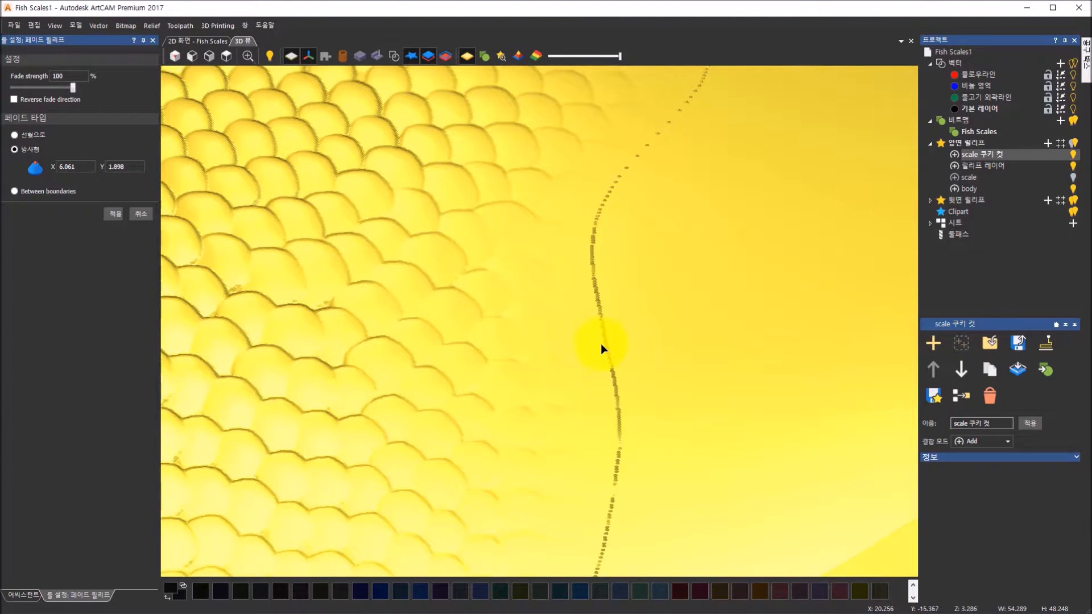
pyautogui.scroll(-2, 629, 431)
pyautogui.scroll(-3, 628, 430)
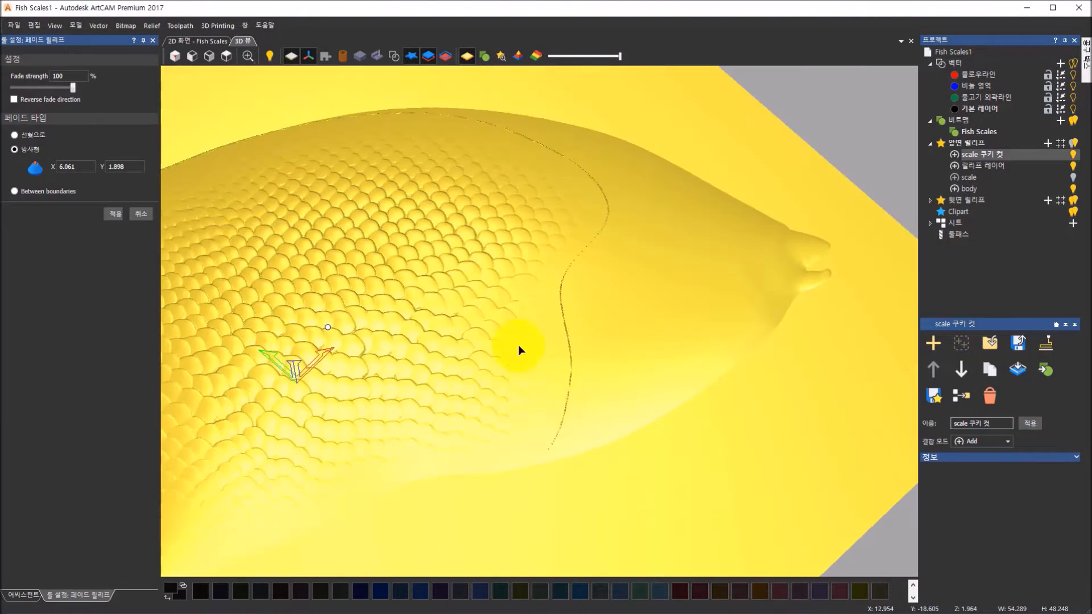
pyautogui.scroll(5, 537, 128)
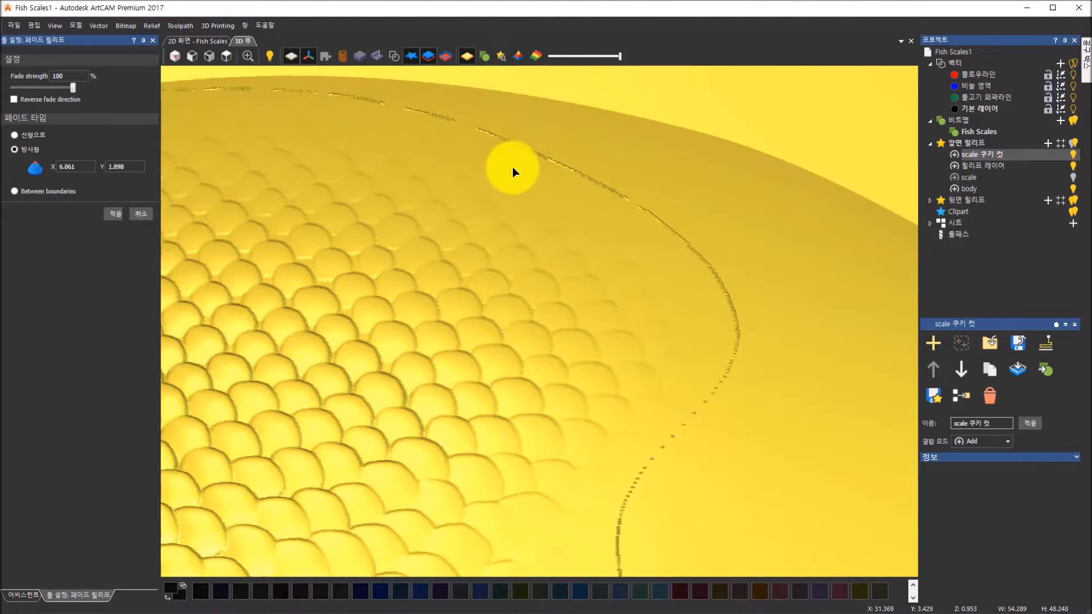
# - Close the Fade Relief tool and undo the last fade on the scales
pyautogui.click(144, 217)
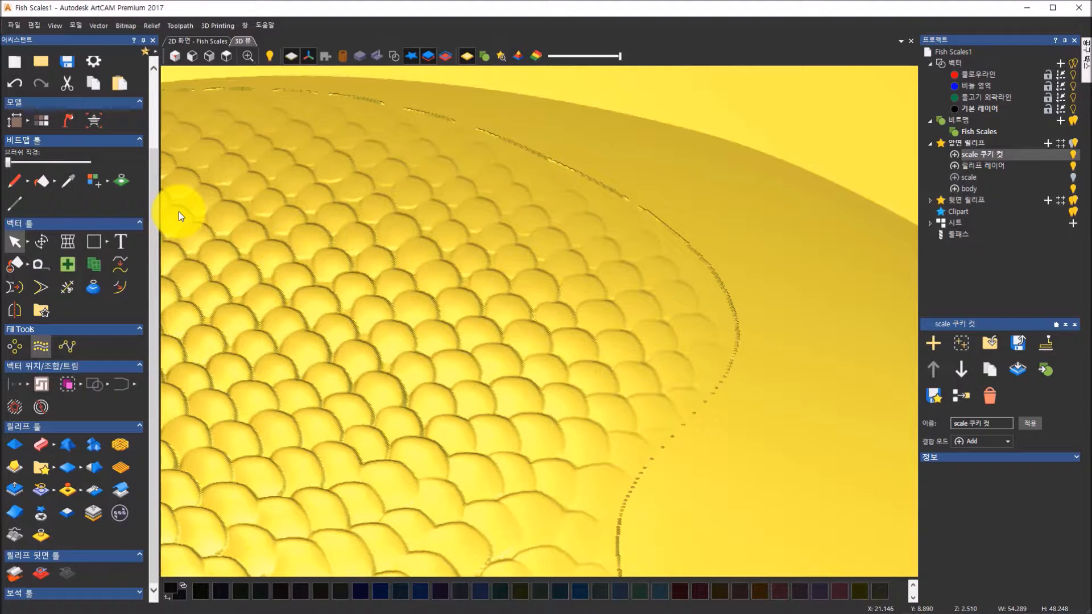
pyautogui.click(8, 88)
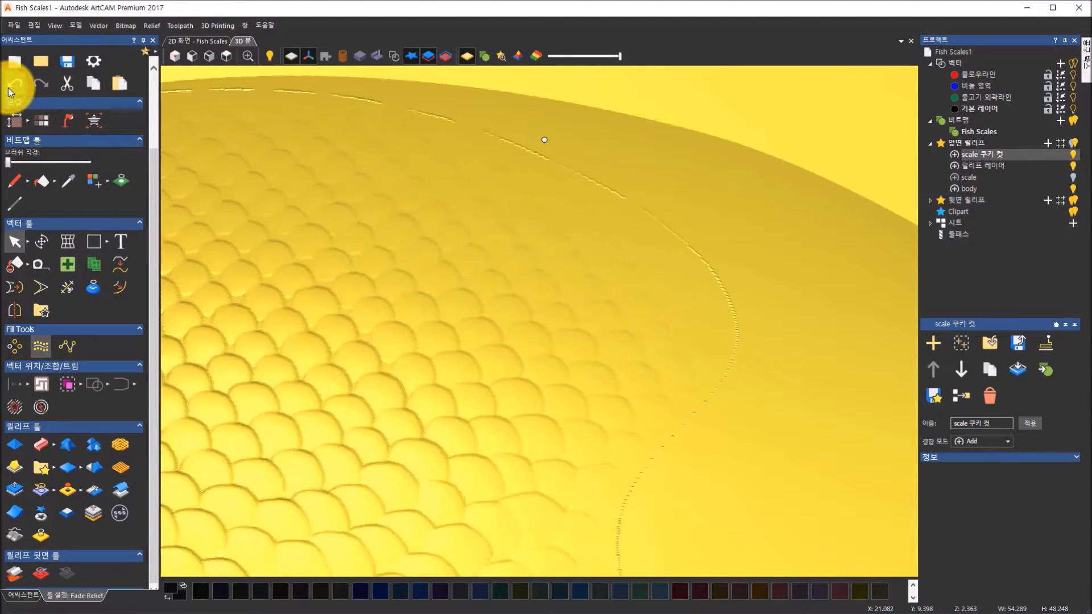
pyautogui.click(67, 118)
pyautogui.scroll(-3, 329, 157)
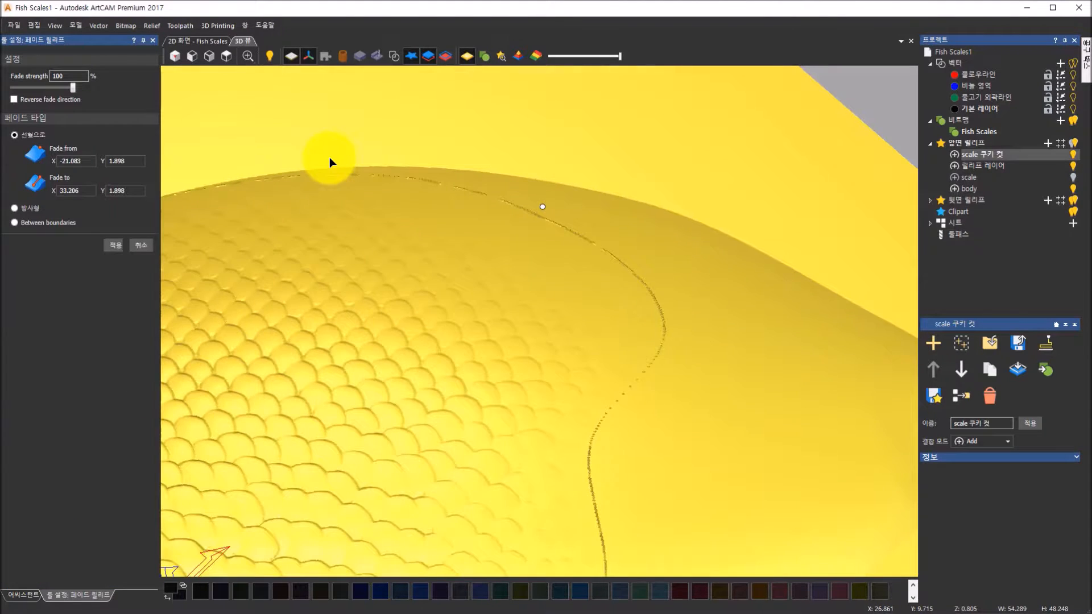
pyautogui.scroll(-2, 330, 157)
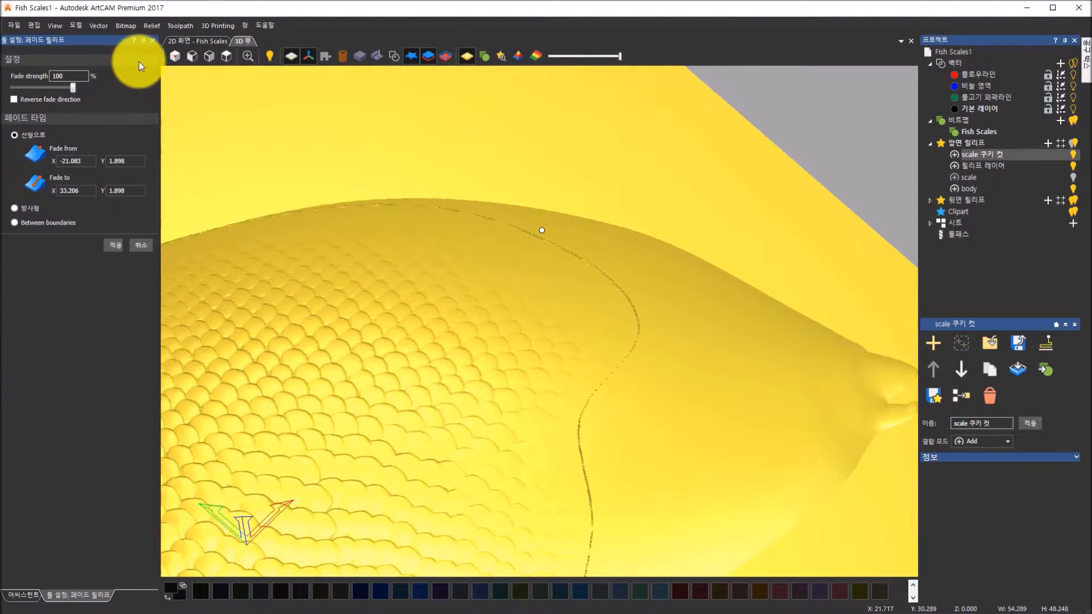
# - Undo the remaining Fade Relief changes on the cookie-cut scales, leave the tool, and view the whole relief from above
pyautogui.click(42, 26)
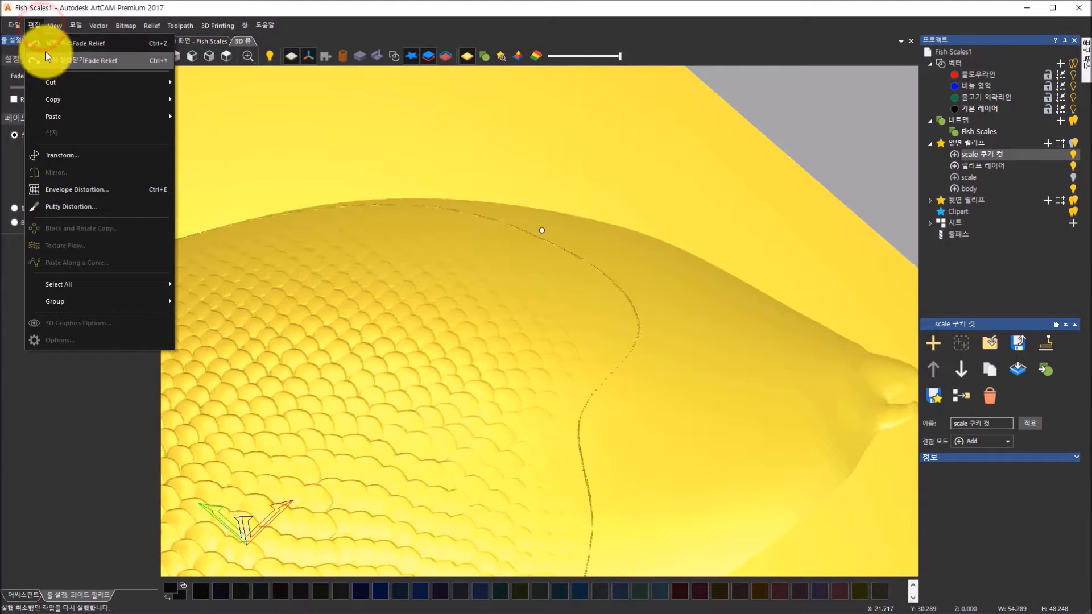
pyautogui.click(49, 44)
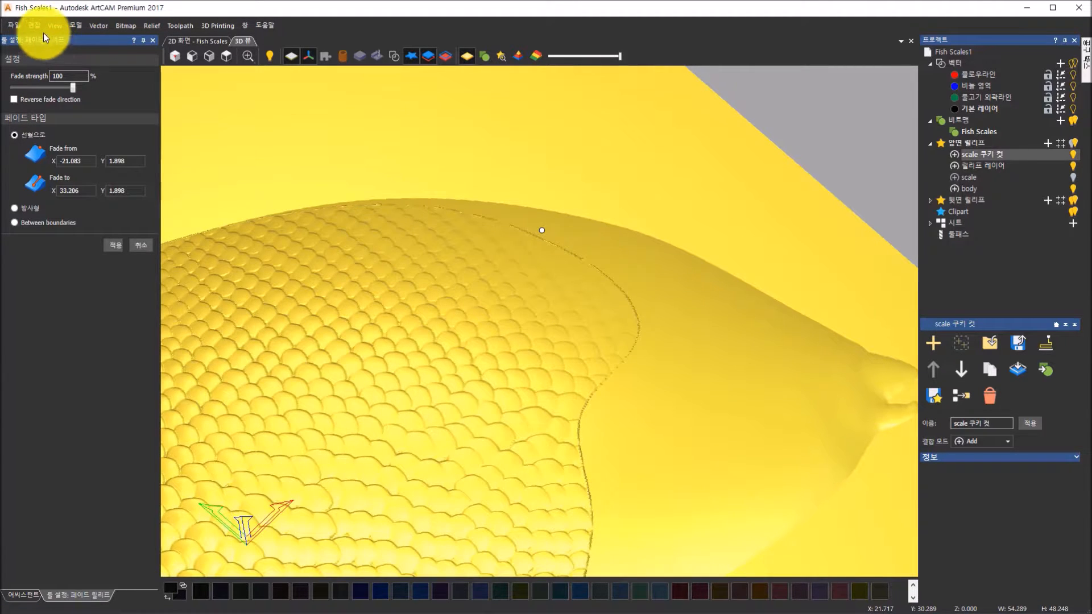
pyautogui.click(39, 28)
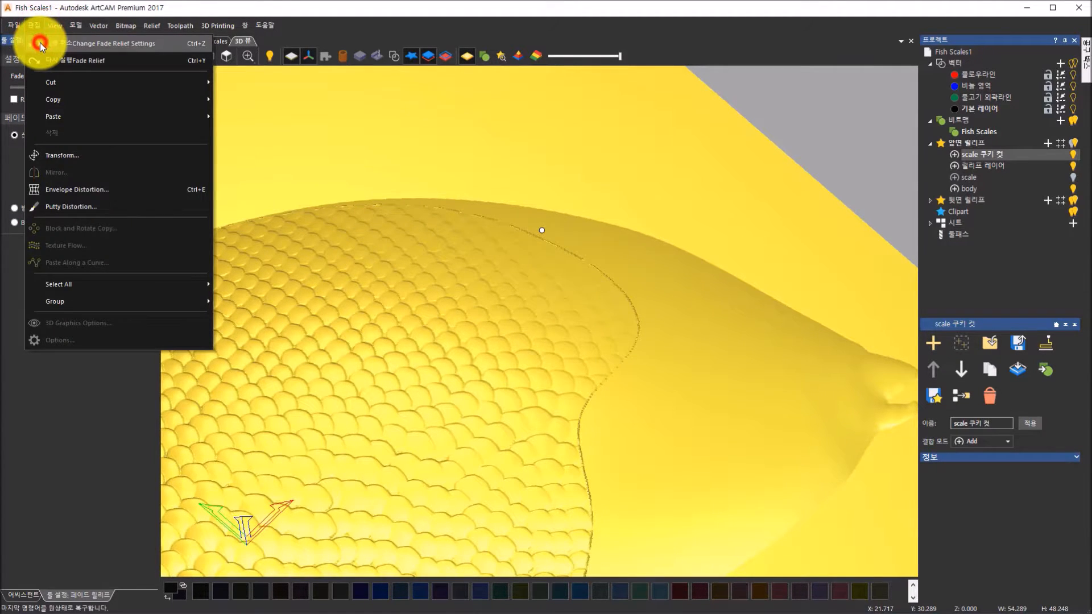
pyautogui.click(40, 42)
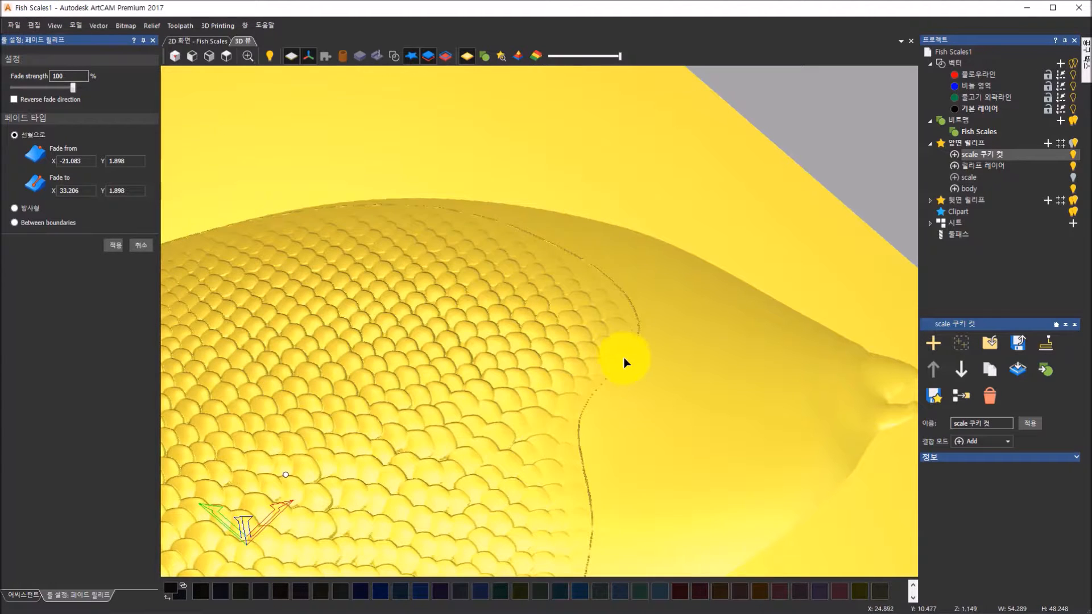
pyautogui.click(42, 28)
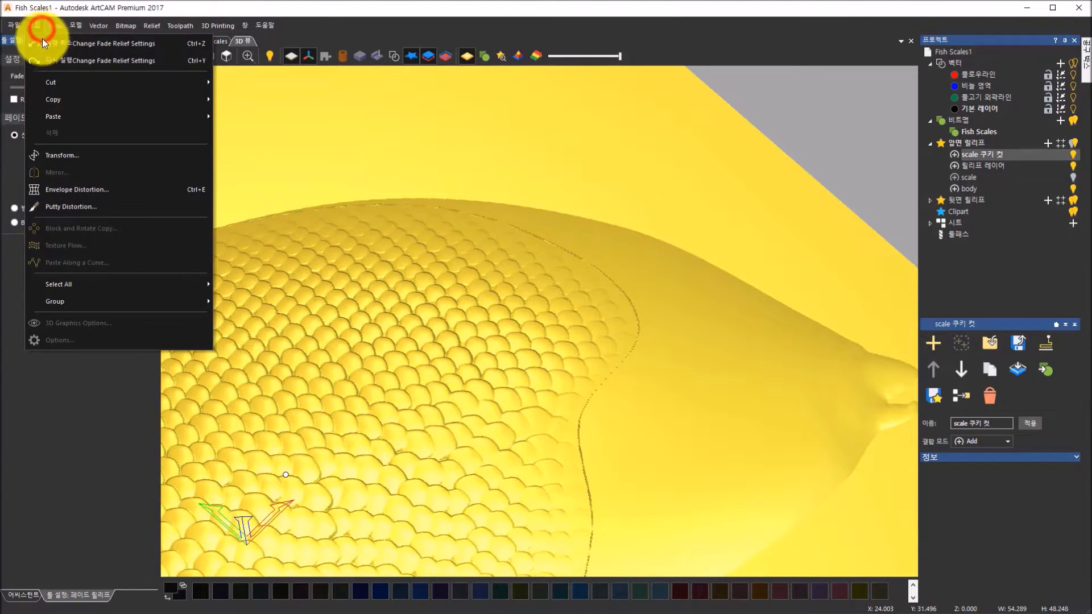
pyautogui.click(43, 42)
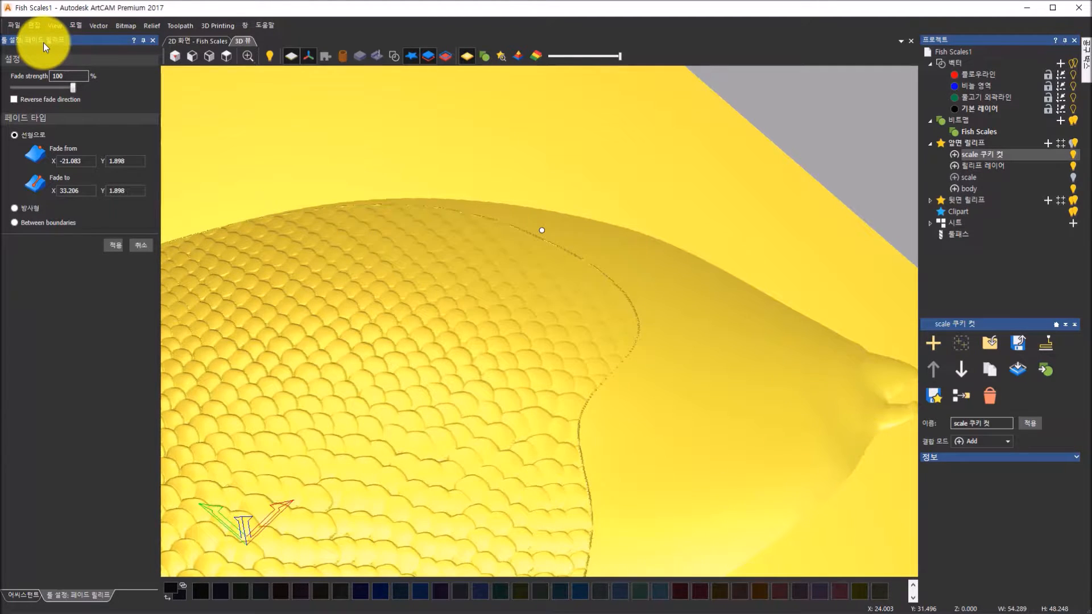
pyautogui.press('Escape')
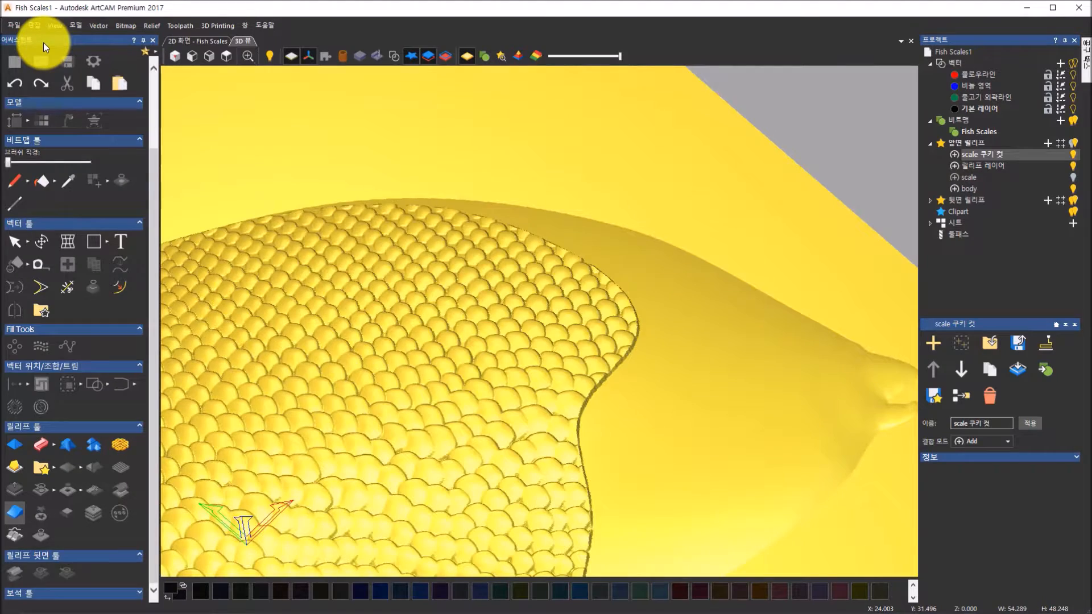
pyautogui.moveTo(727, 445); pyautogui.dragTo(647, 393)
pyautogui.click(231, 54)
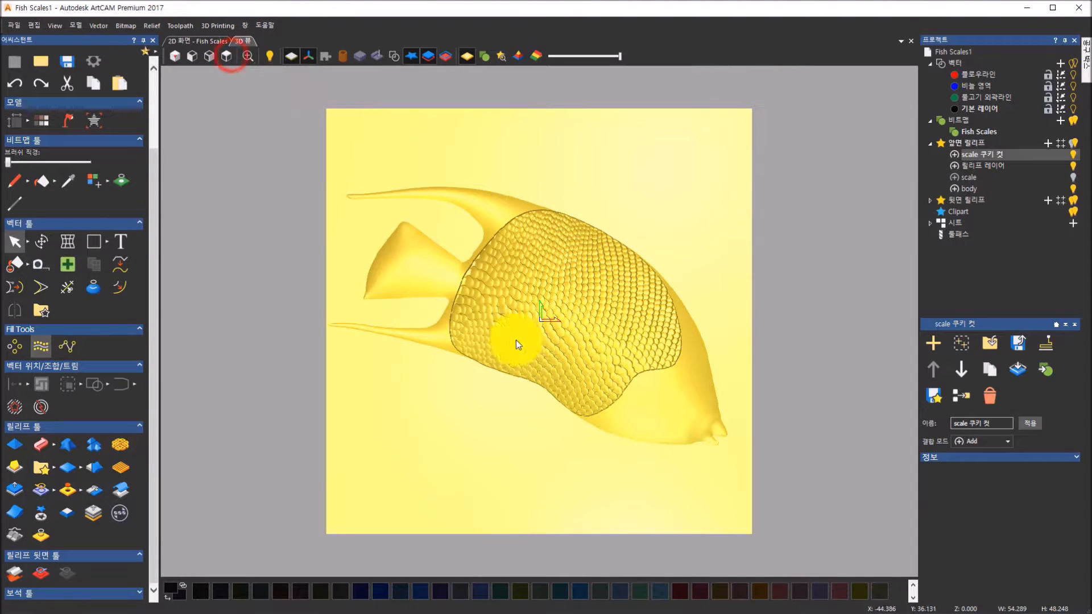
# - Show the vectors and offset the scale boundary vector outwards by 0.5 mm with sharp corners, keeping the original and selecting the offset
pyautogui.moveTo(589, 481); pyautogui.dragTo(727, 297)
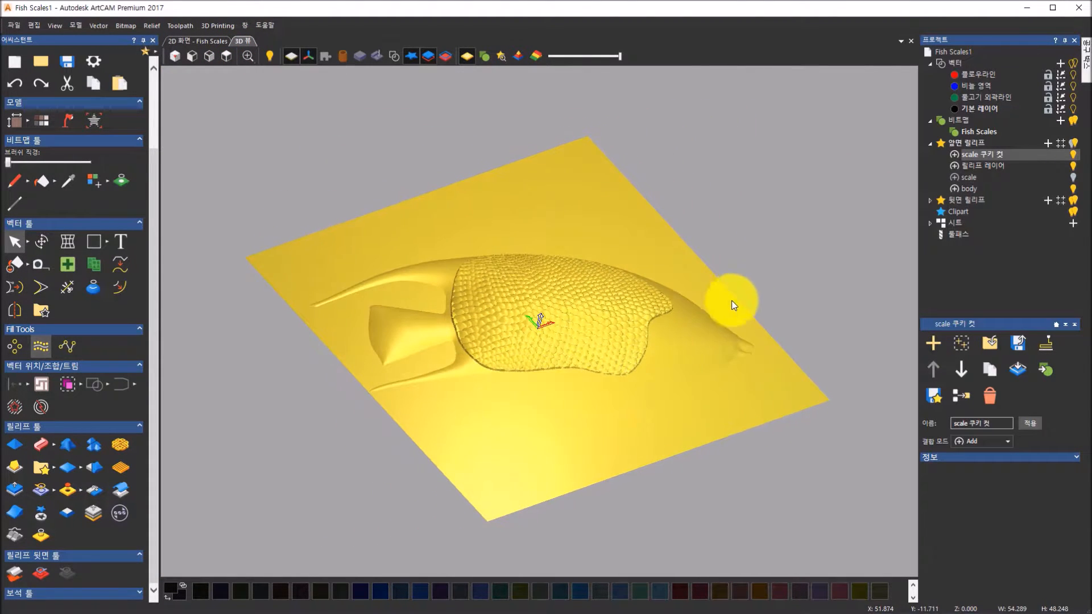
pyautogui.click(400, 57)
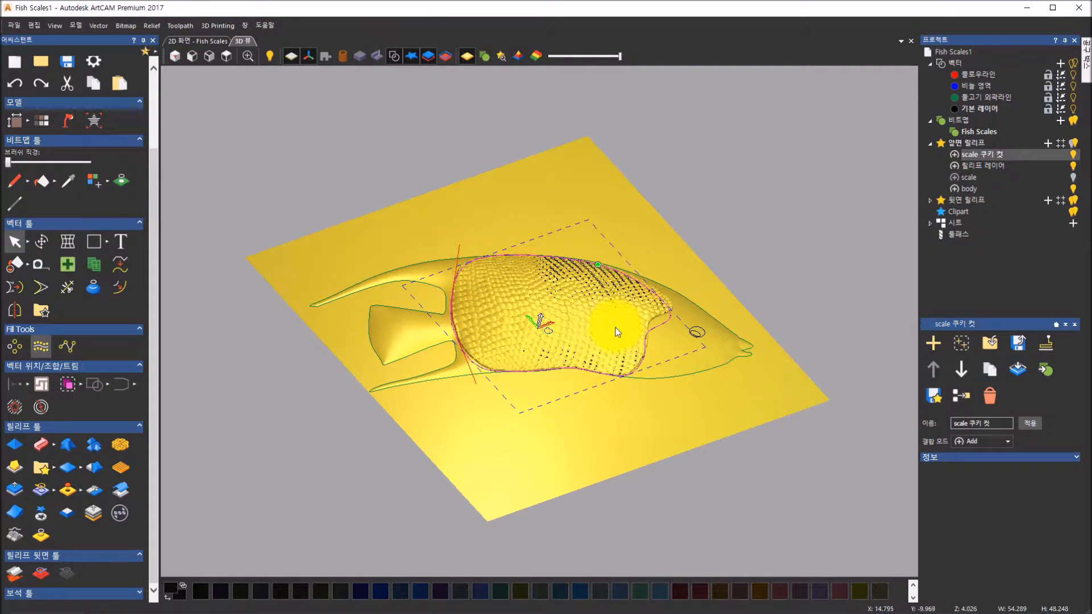
pyautogui.click(225, 55)
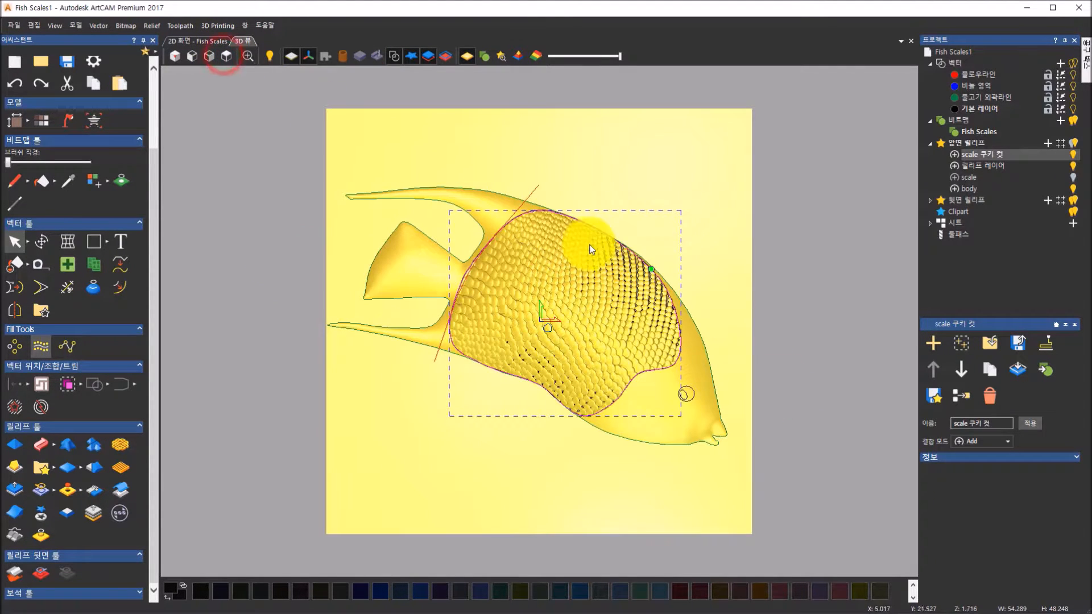
pyautogui.scroll(5, 554, 203)
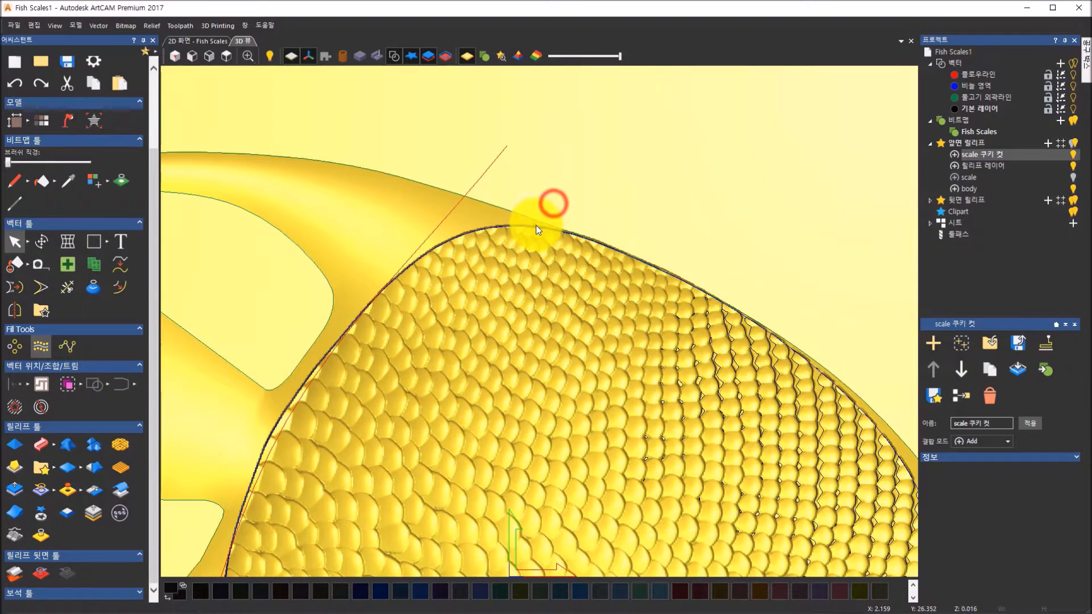
pyautogui.click(533, 227)
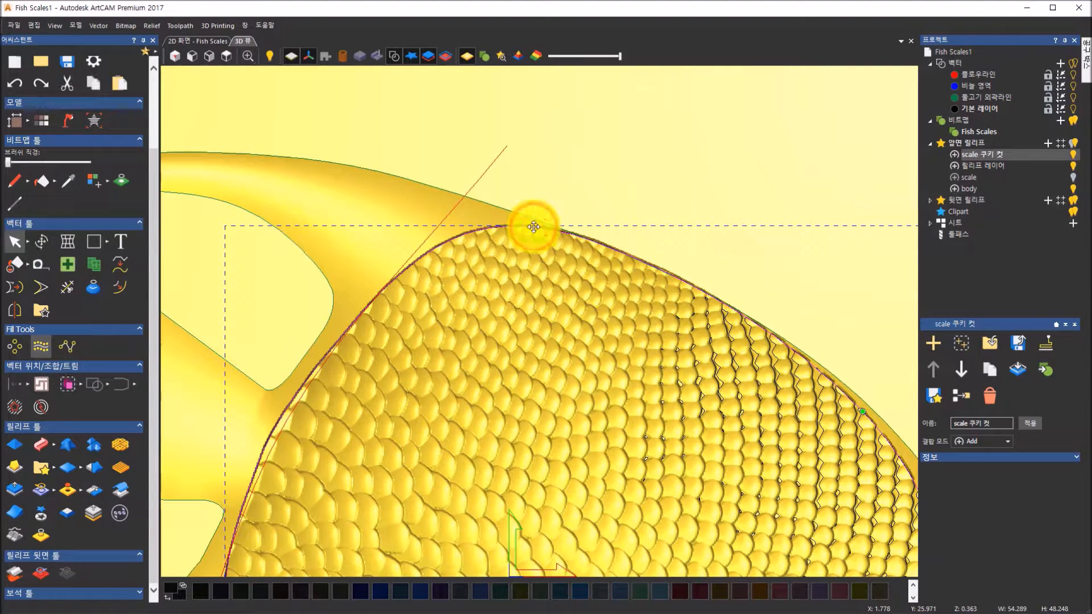
pyautogui.click(126, 292)
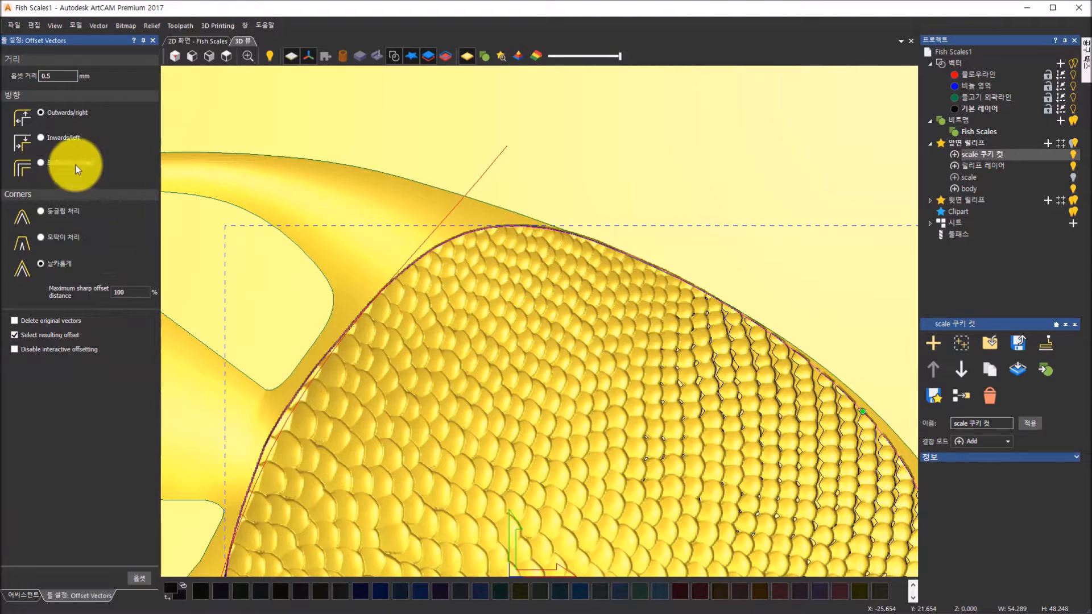
pyautogui.doubleClick(59, 76)
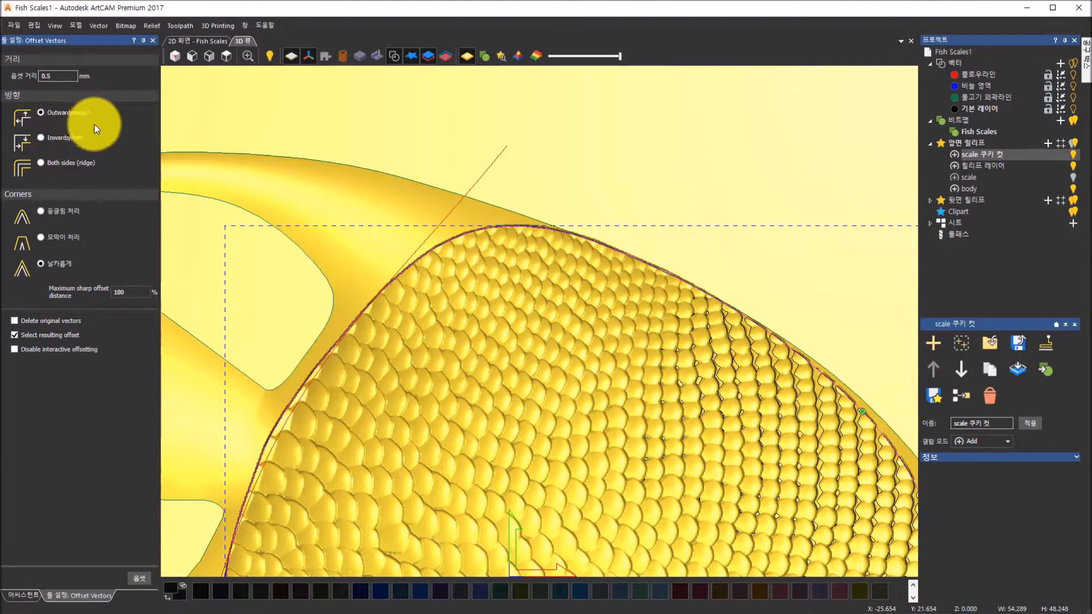
pyautogui.click(134, 578)
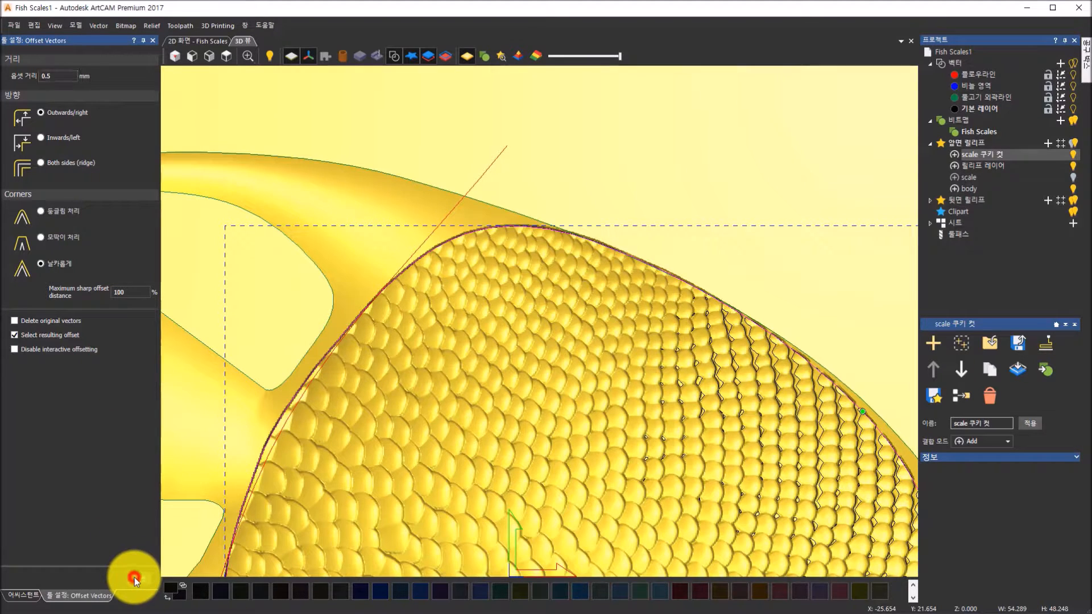
pyautogui.scroll(-5, 368, 510)
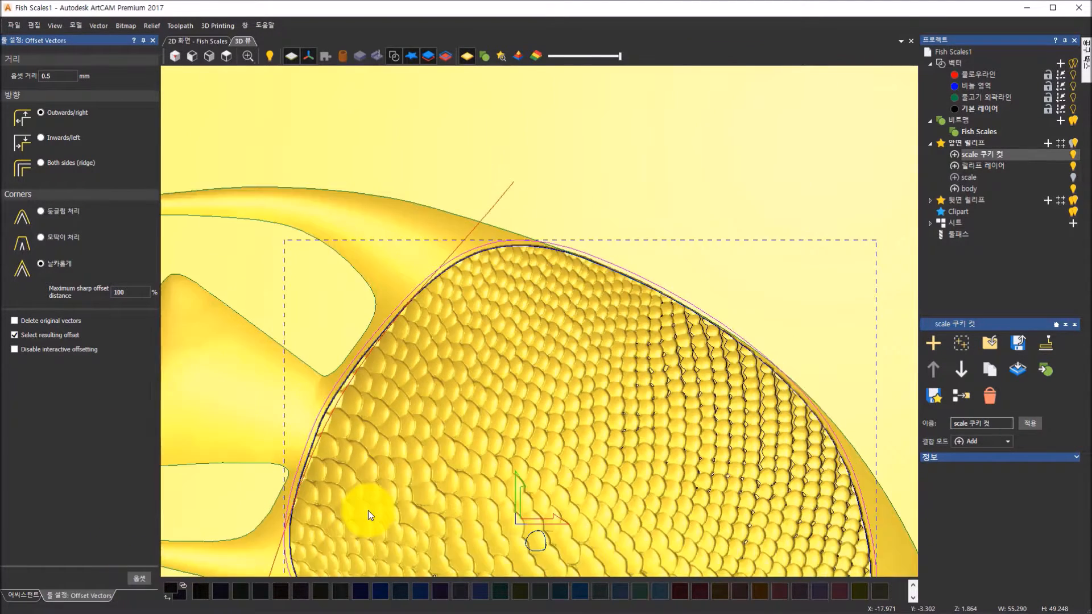
pyautogui.scroll(3, 553, 537)
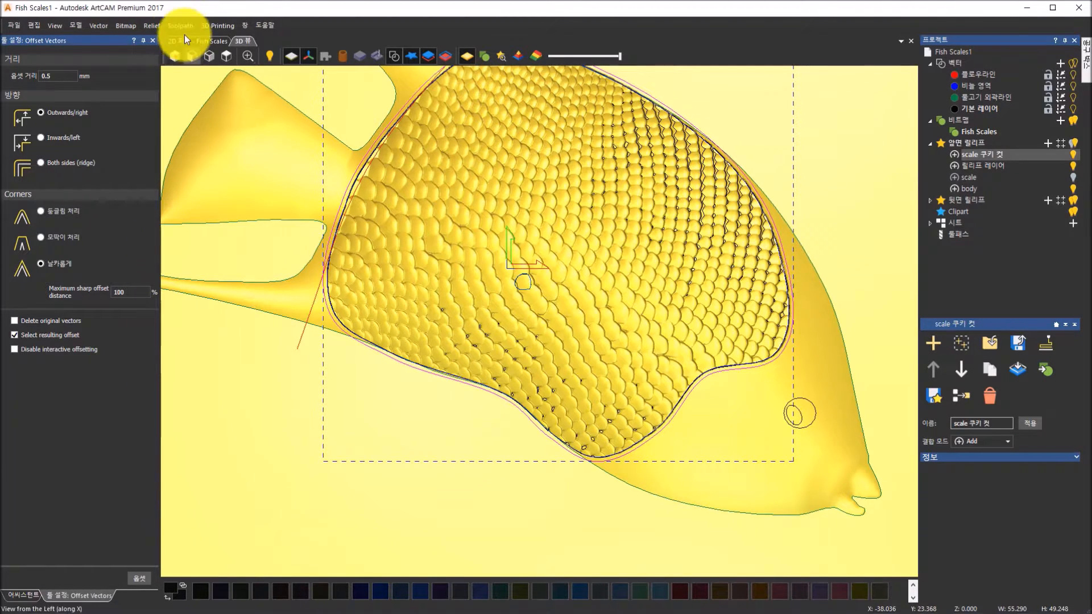
pyautogui.click(152, 41)
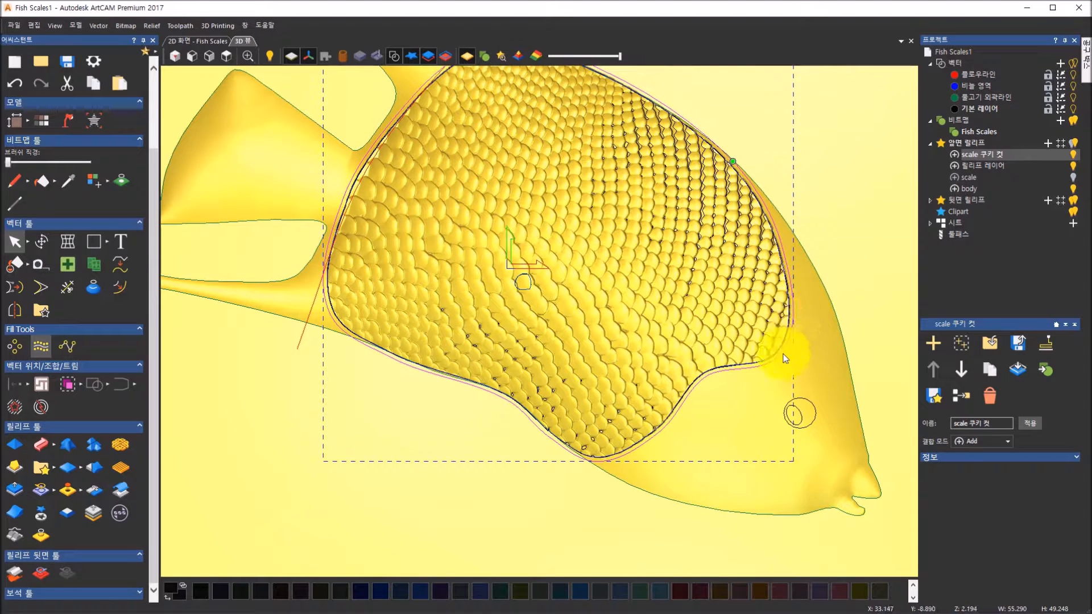
# - Apply a radial Fade Relief at 100% strength to the cookie-cut scale layer within the selected offset vector
pyautogui.click(15, 514)
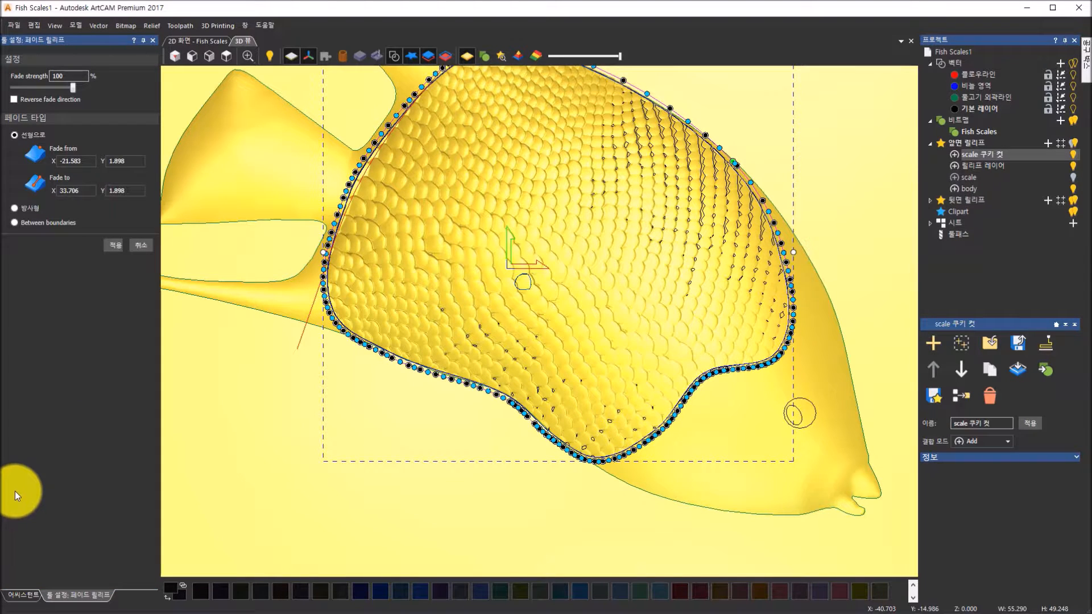
pyautogui.click(13, 210)
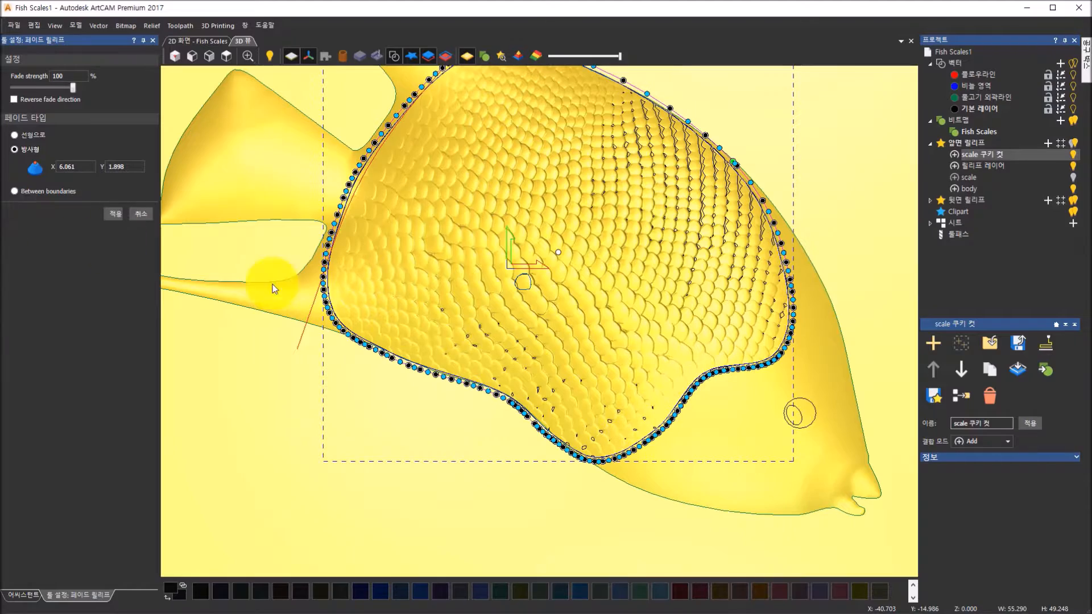
pyautogui.moveTo(486, 268)
pyautogui.mouseDown()
pyautogui.moveTo(483, 192)
pyautogui.moveTo(414, 171)
pyautogui.moveTo(342, 195)
pyautogui.moveTo(312, 230)
pyautogui.moveTo(415, 305)
pyautogui.moveTo(463, 324)
pyautogui.moveTo(534, 321)
pyautogui.mouseUp()
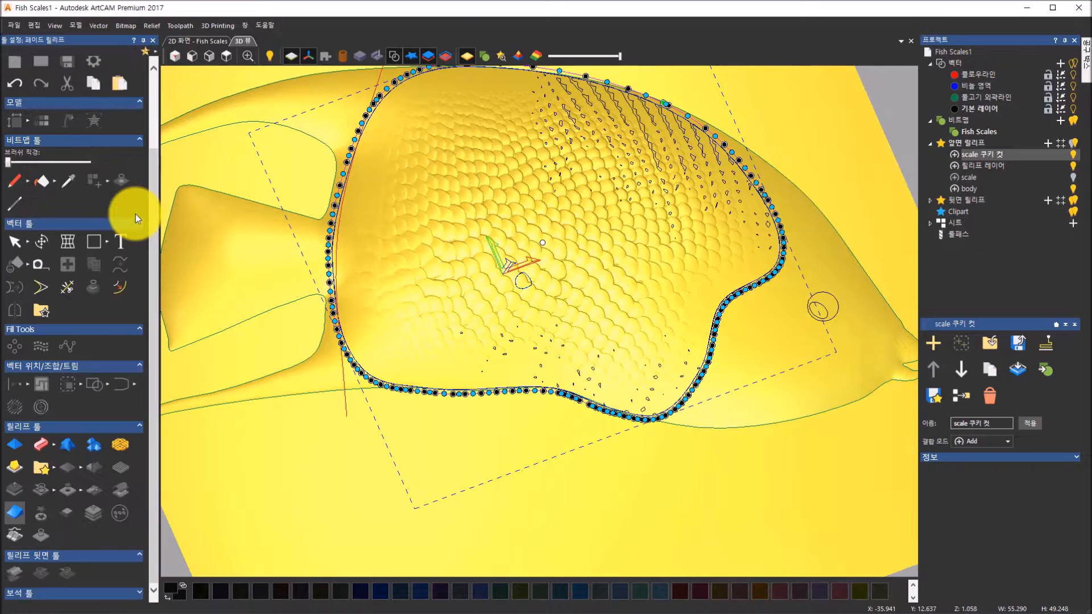
# - Hide the vectors and the zero plane, and examine how the faded scales blend into the fish body from above and at an angle
pyautogui.click(394, 58)
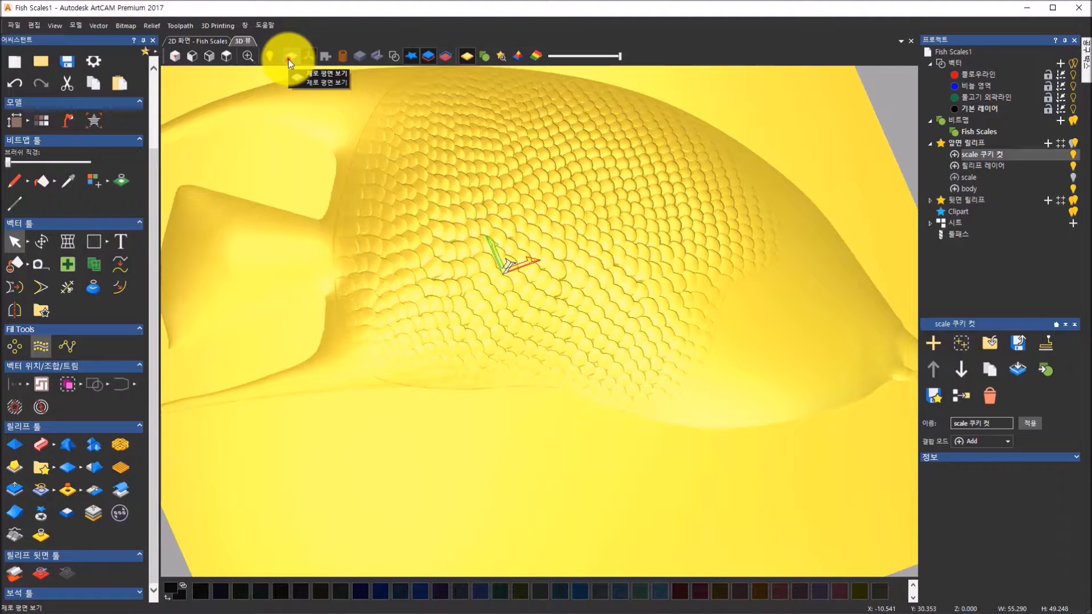
pyautogui.click(288, 59)
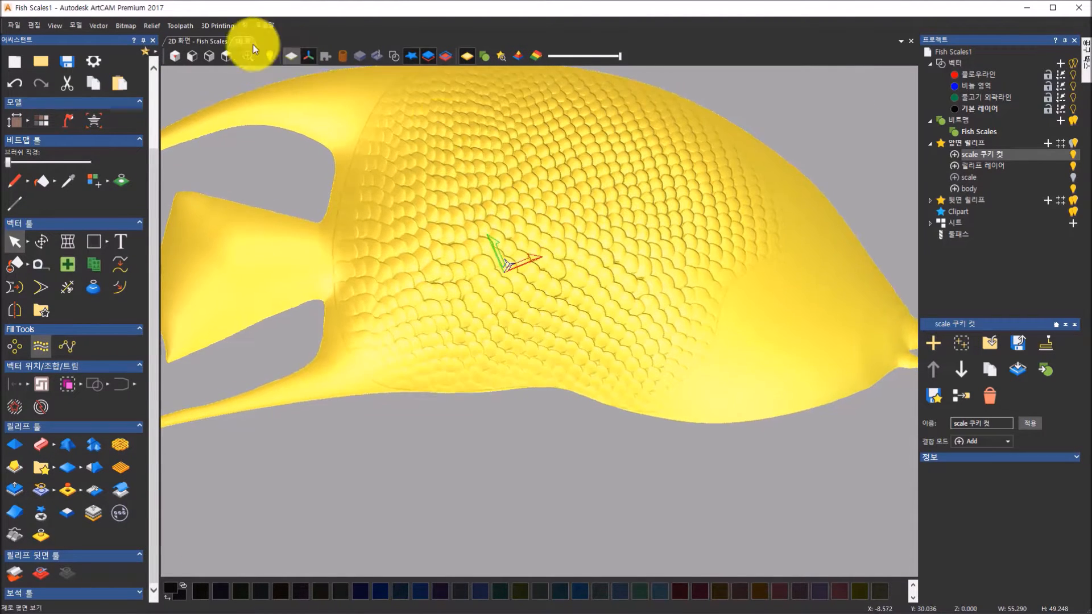
pyautogui.click(224, 51)
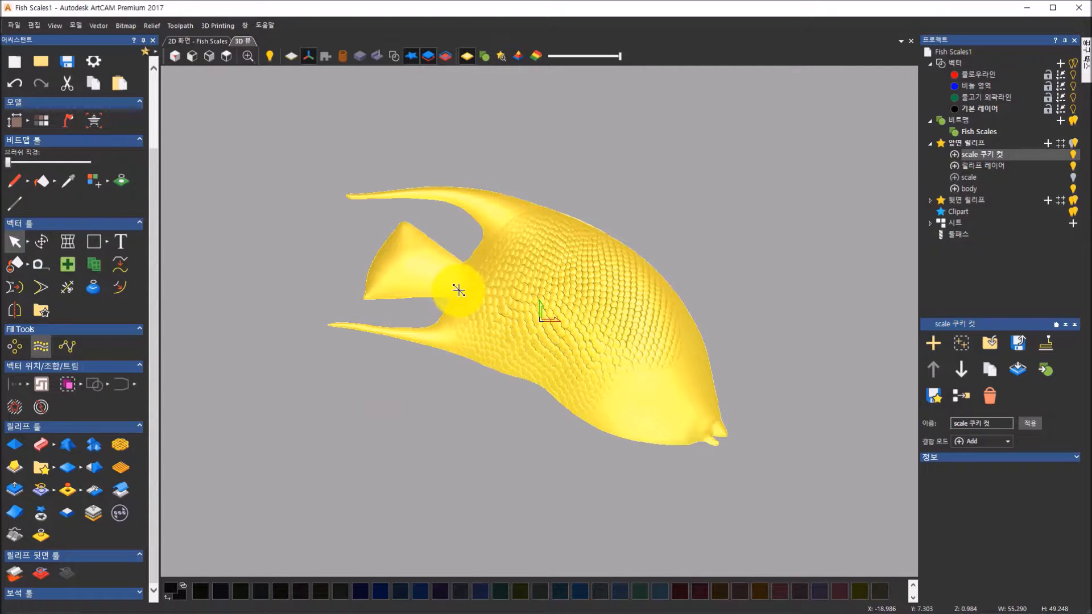
pyautogui.moveTo(553, 287); pyautogui.dragTo(588, 325)
pyautogui.scroll(2, 587, 325)
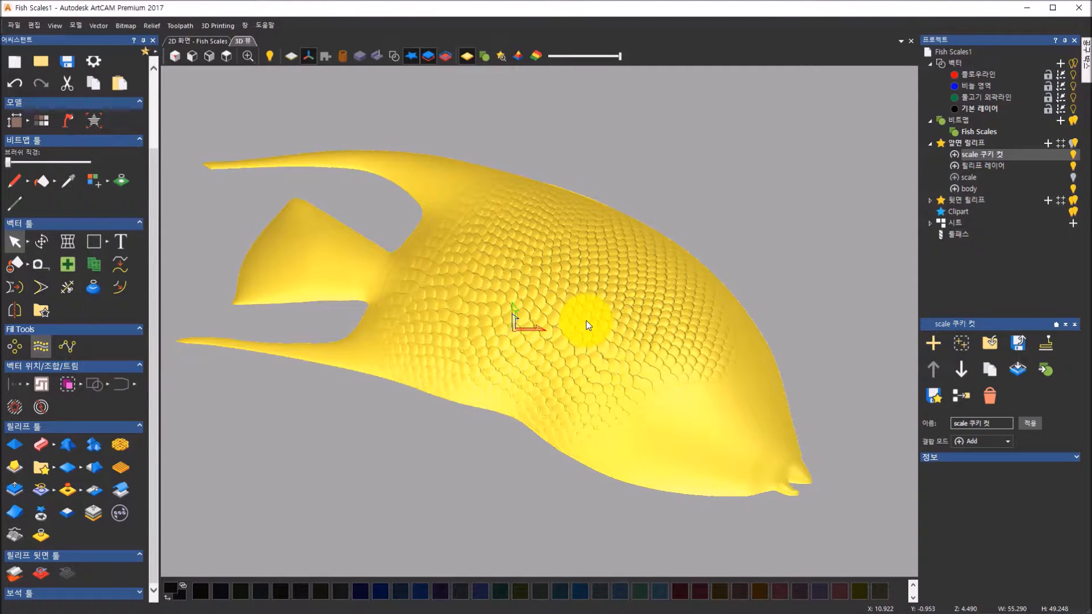
pyautogui.scroll(2, 588, 325)
pyautogui.moveTo(488, 329); pyautogui.dragTo(618, 309)
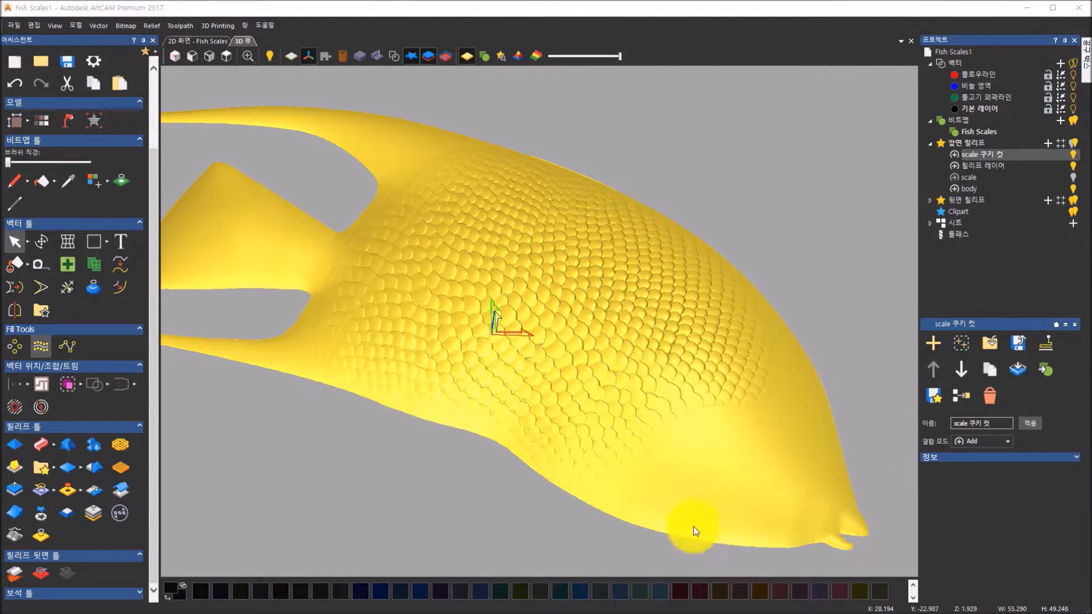
# - Switch to the Photos app and page forward from the finished fish image through the slides on loading a model
pyautogui.click(481, 613)
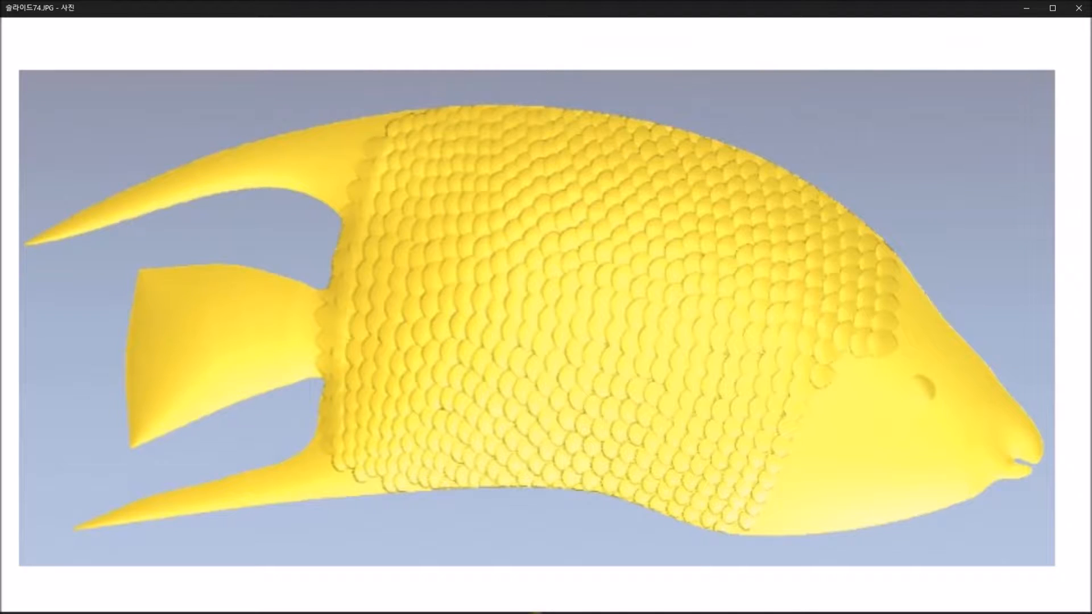
pyautogui.click(602, 594)
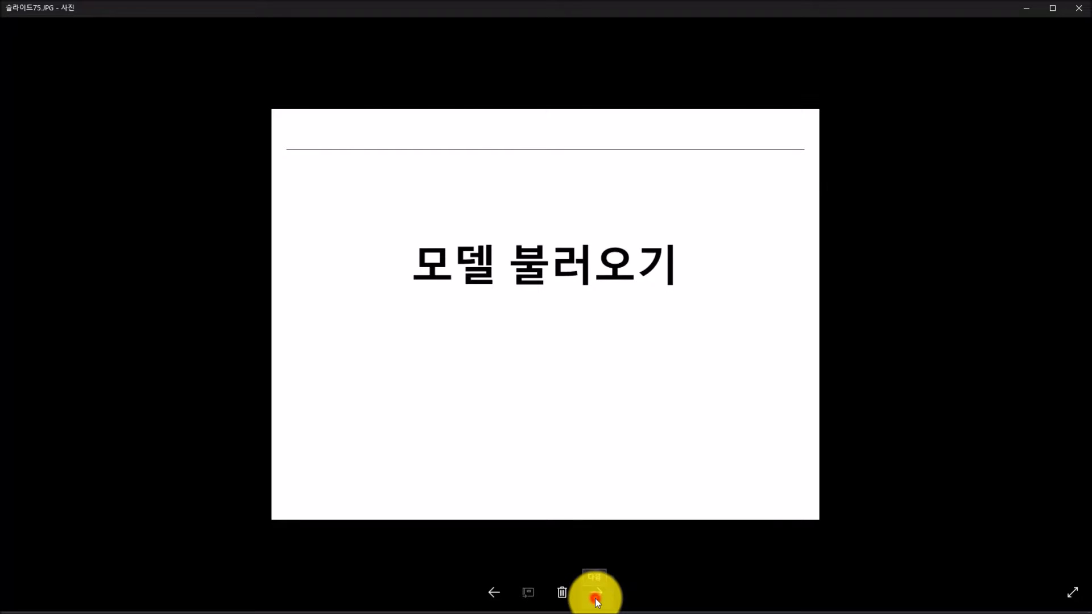
pyautogui.click(596, 599)
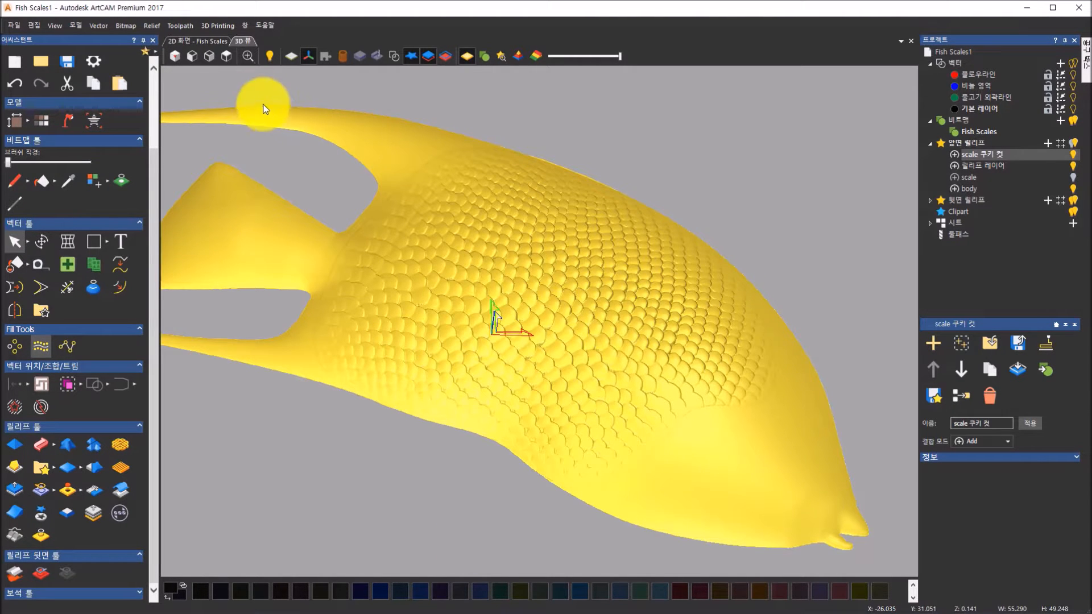
# - Return to ArtCAM and close the Fish Scales1 model without saving the changes
pyautogui.click(210, 41)
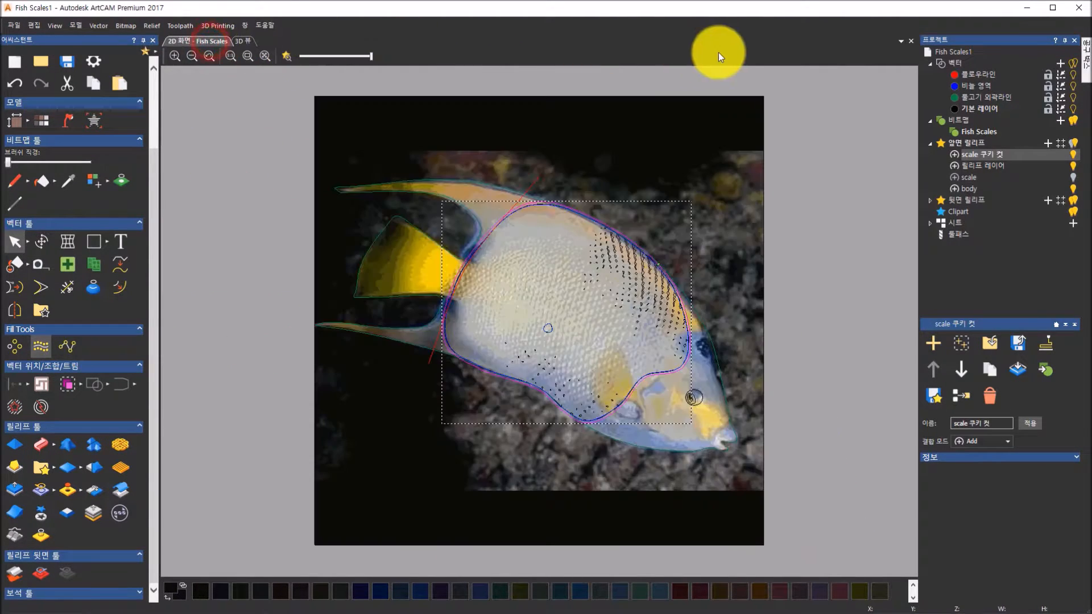
pyautogui.click(910, 41)
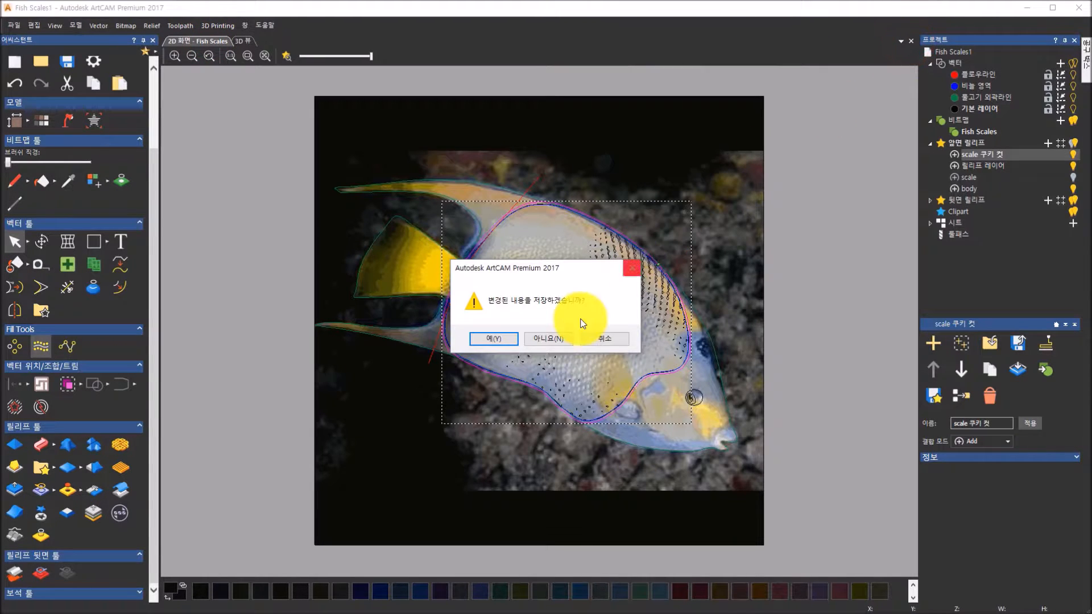
pyautogui.click(555, 339)
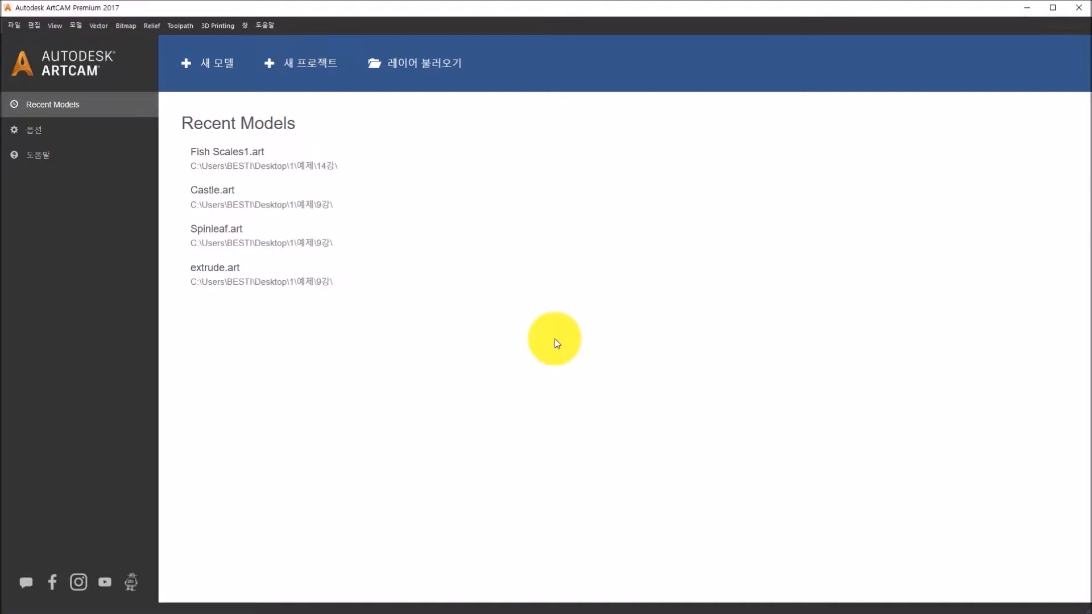
# - Open the image toddler.tif from the 14강 folder as a new model with a maximum Z of 0.5 mm
pyautogui.click(429, 69)
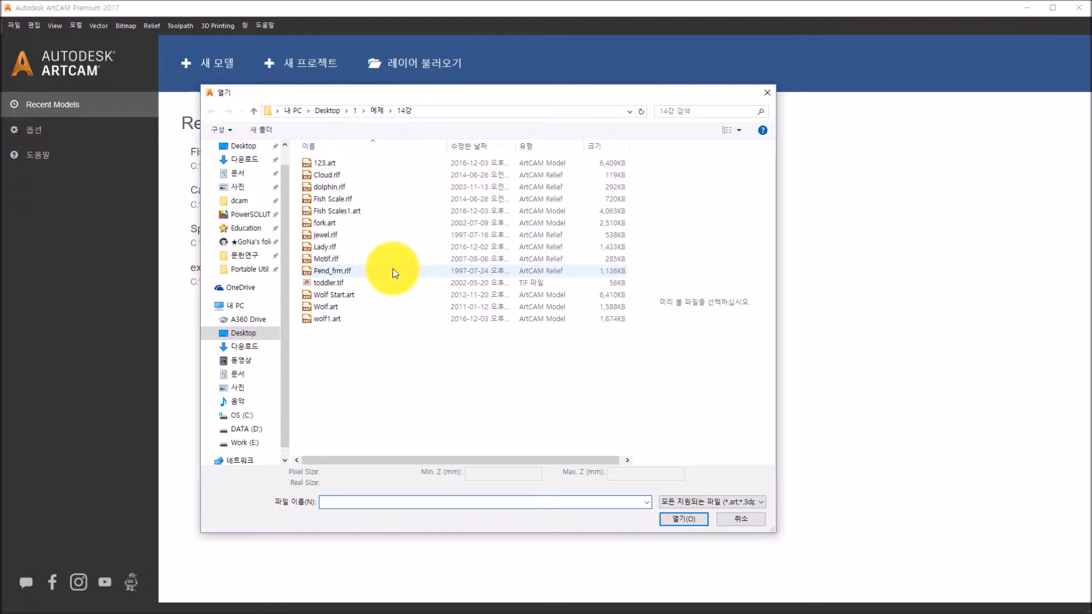
pyautogui.click(367, 282)
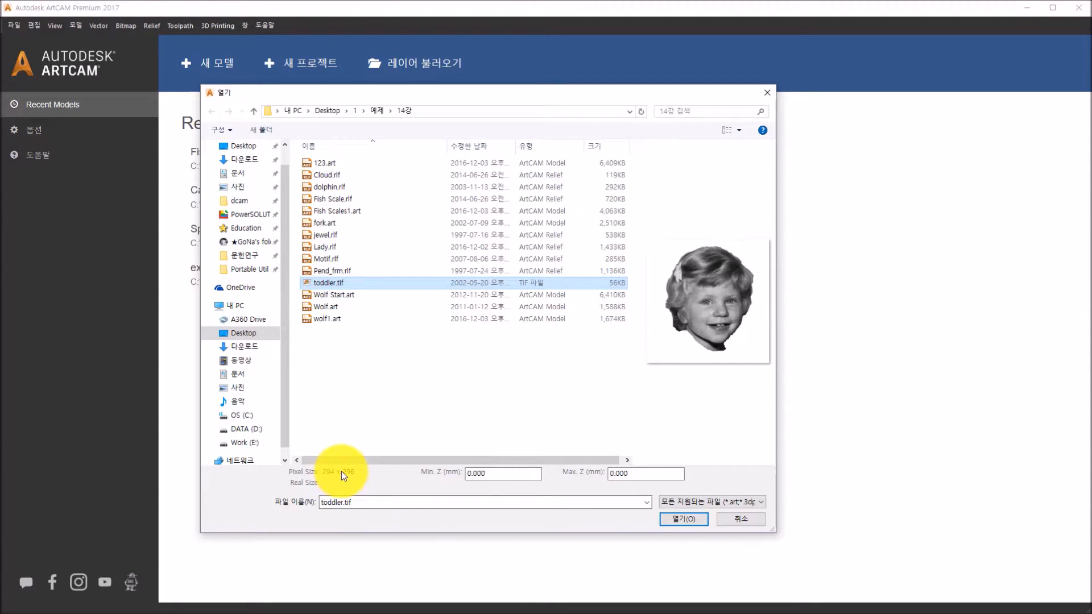
pyautogui.moveTo(481, 473); pyautogui.dragTo(428, 474)
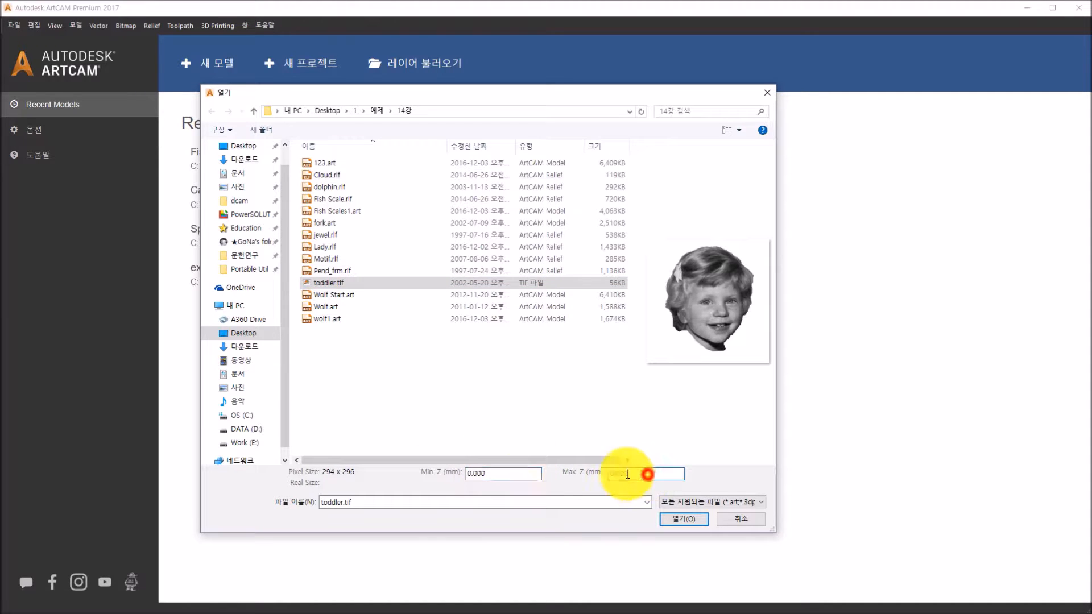
pyautogui.moveTo(647, 474); pyautogui.dragTo(523, 477)
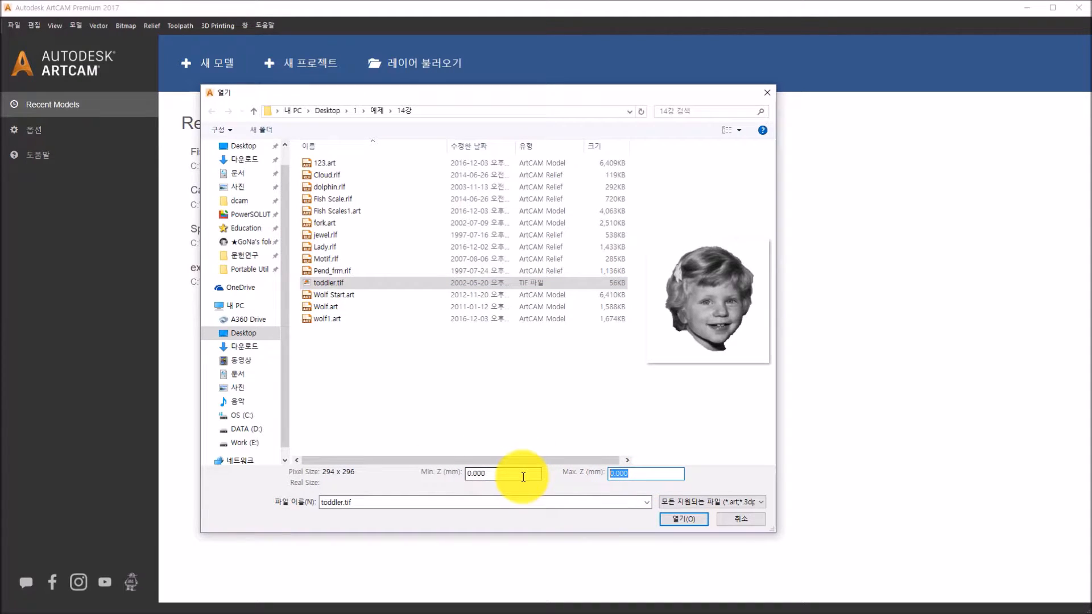
pyautogui.moveTo(520, 475); pyautogui.dragTo(464, 474)
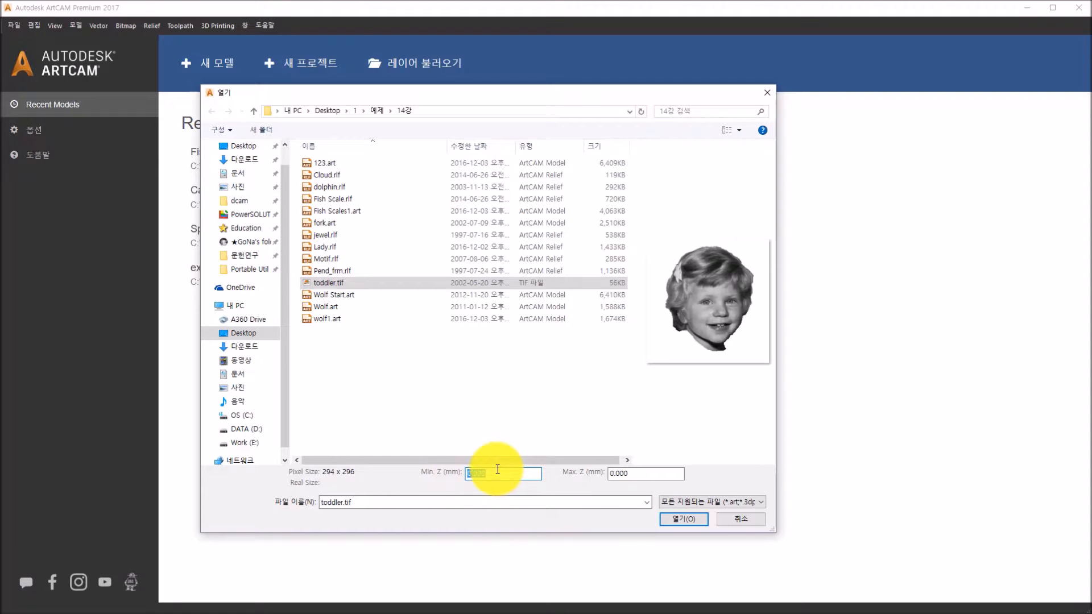
pyautogui.moveTo(636, 474); pyautogui.dragTo(512, 478)
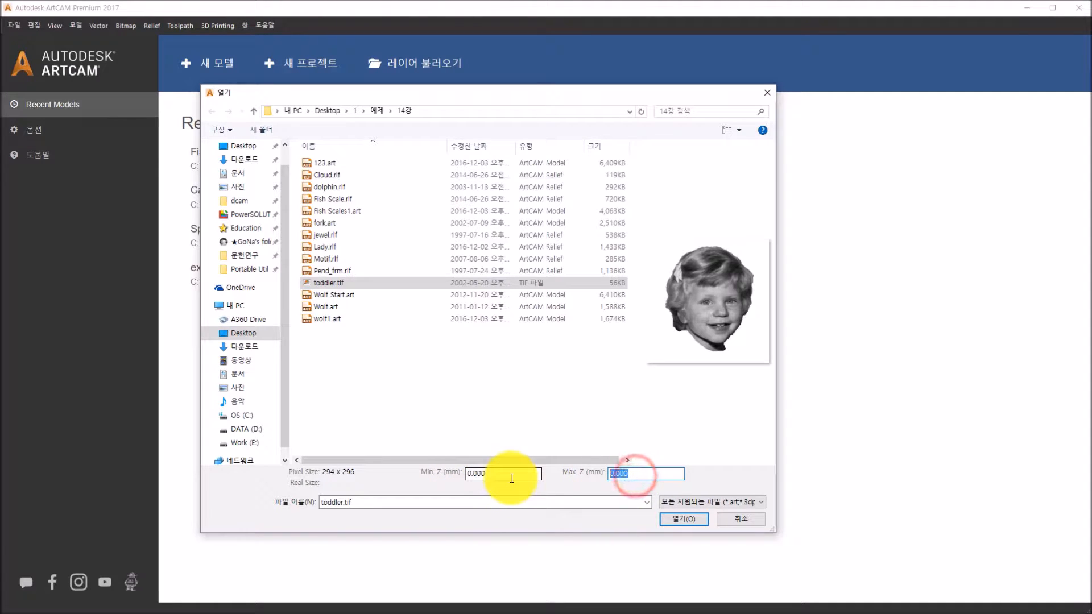
pyautogui.write('.5')
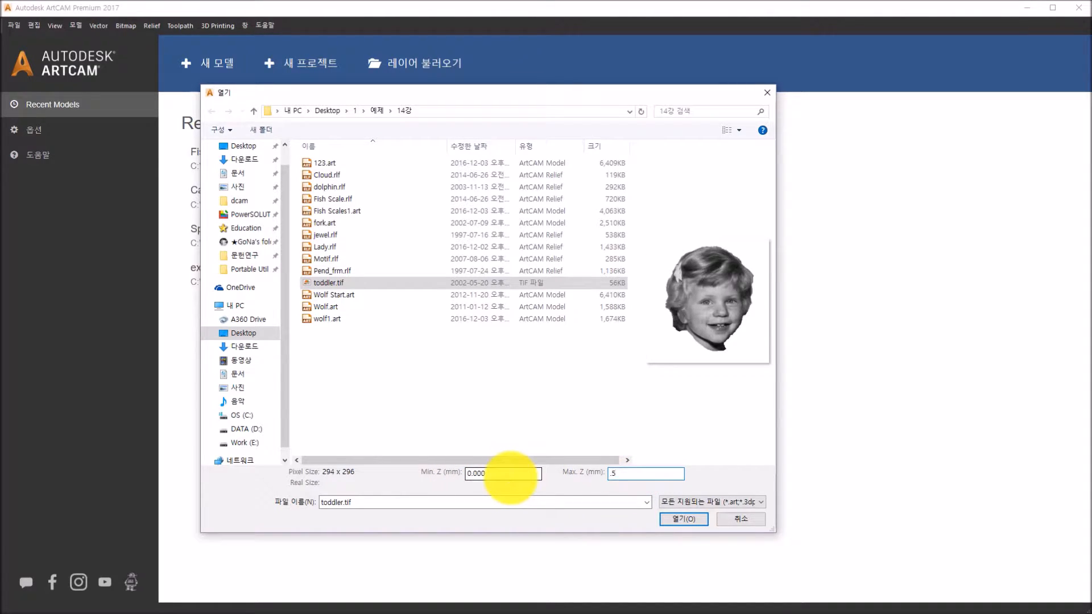
pyautogui.click(687, 515)
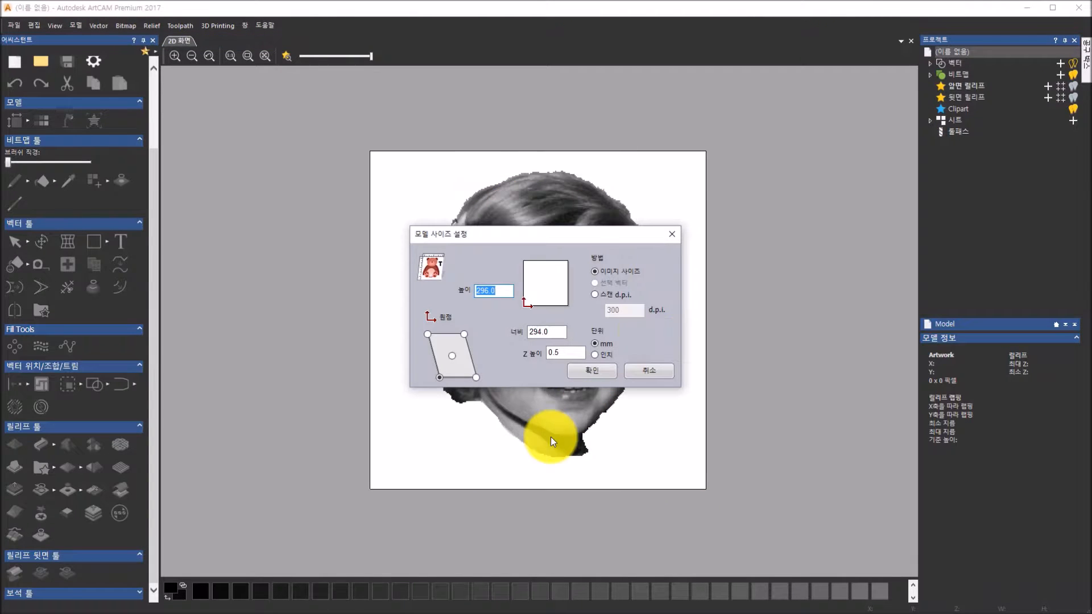
# - Size the toddler model by scan resolution at 300 d.p.i. in mm, with the origin at the centre and a Z height of 0.5
pyautogui.moveTo(551, 239); pyautogui.dragTo(889, 235)
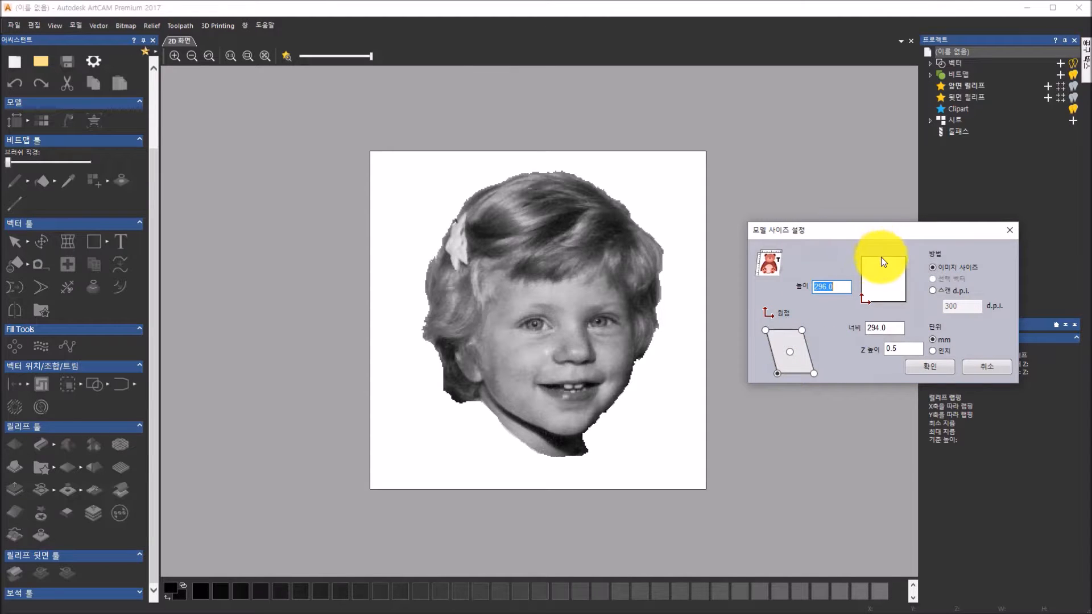
pyautogui.click(791, 353)
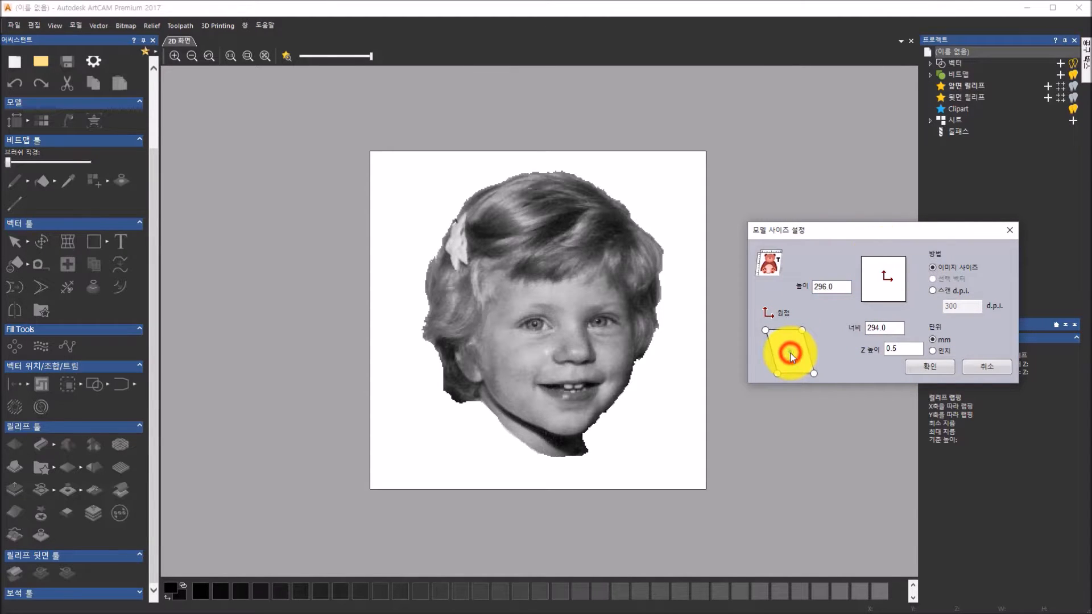
pyautogui.moveTo(862, 226); pyautogui.dragTo(809, 227)
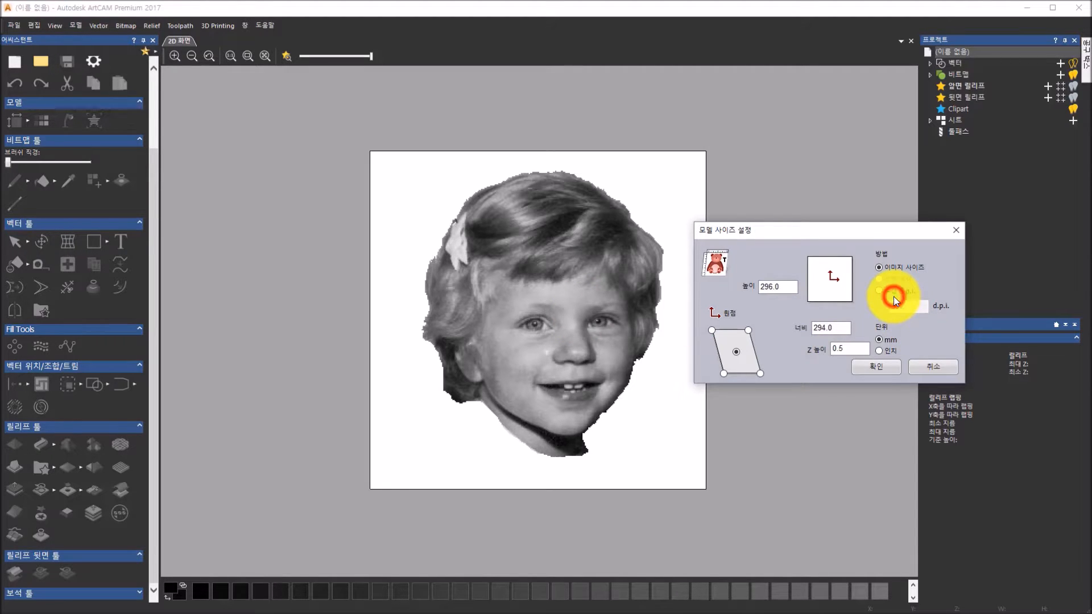
pyautogui.click(881, 292)
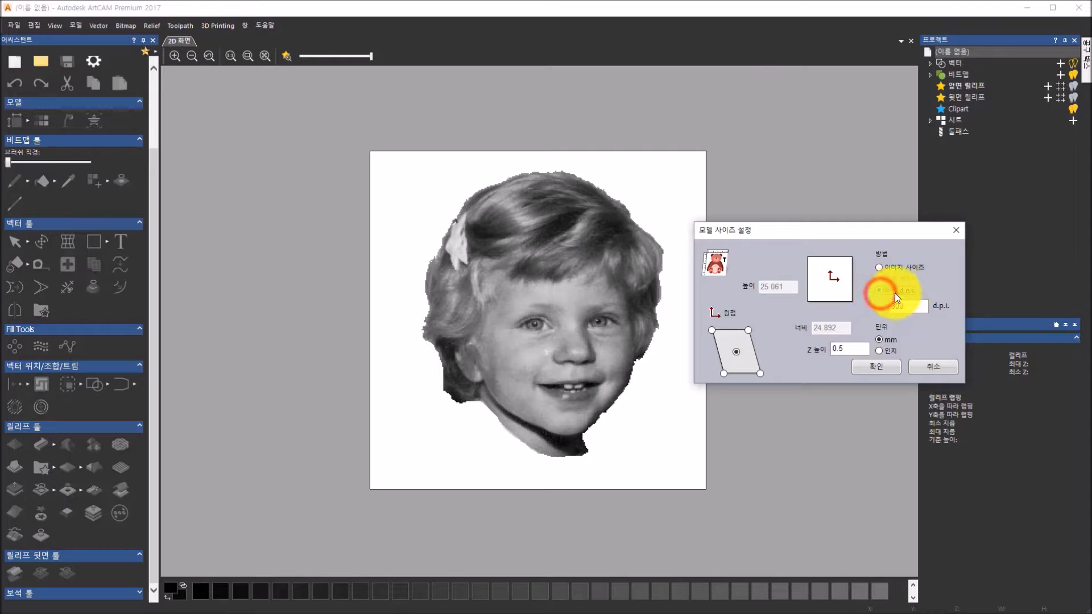
pyautogui.click(916, 306)
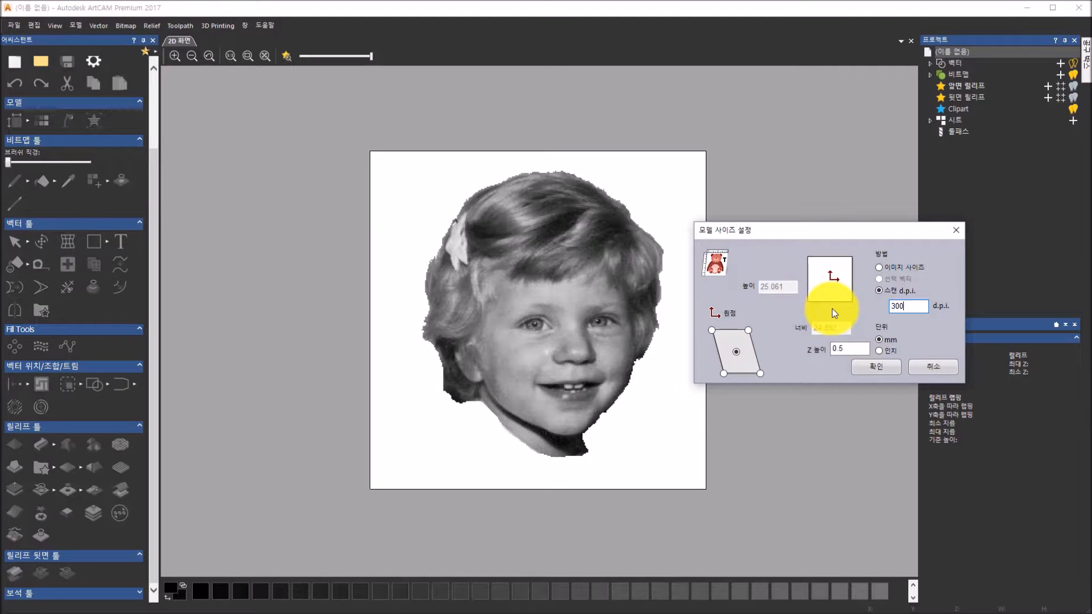
pyautogui.click(855, 349)
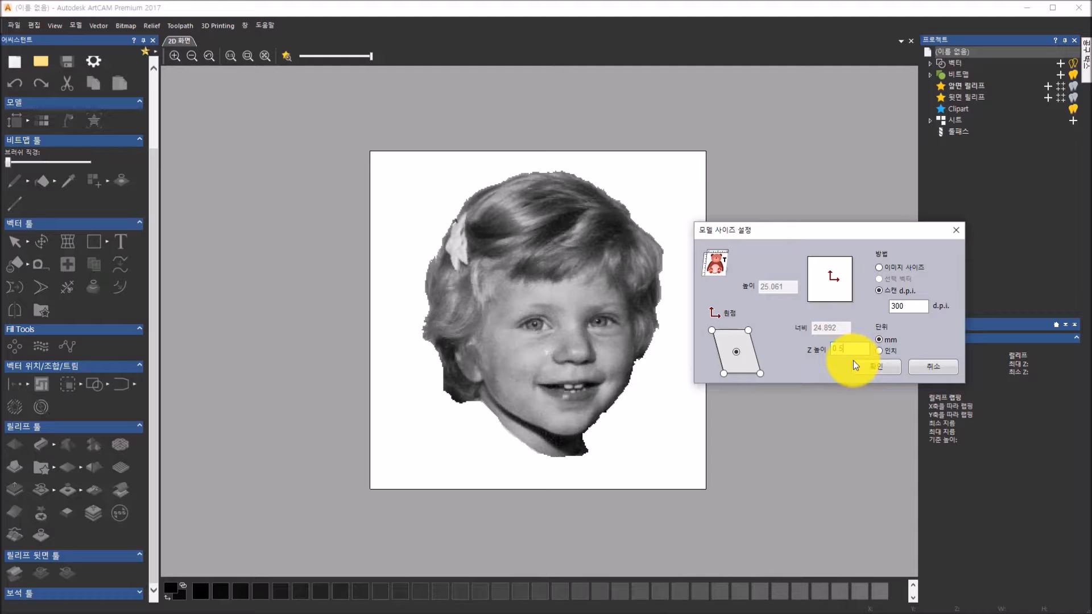
pyautogui.click(908, 306)
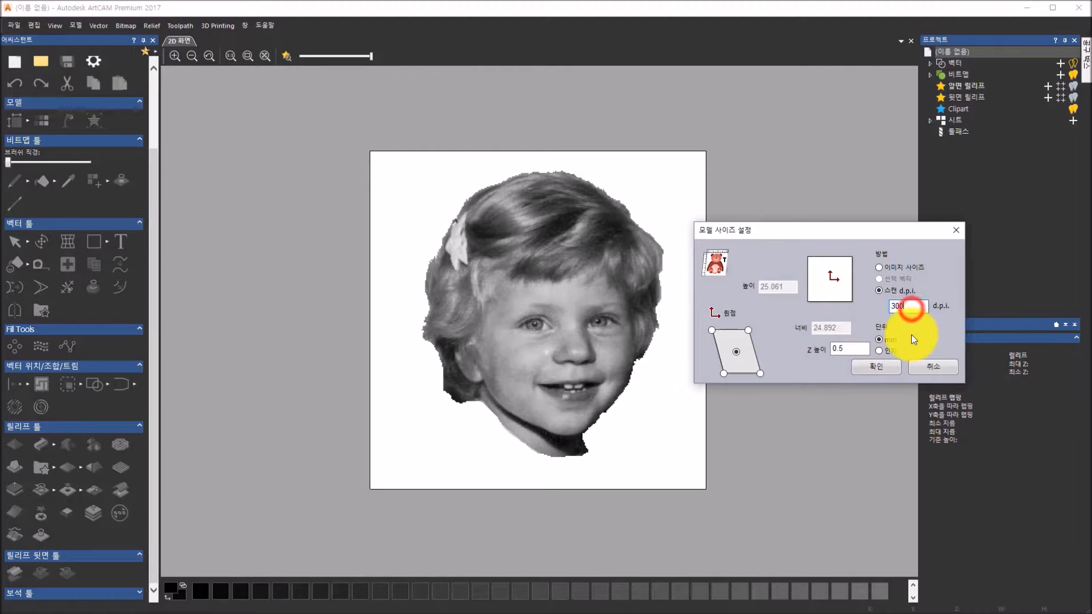
pyautogui.click(736, 352)
pyautogui.click(880, 367)
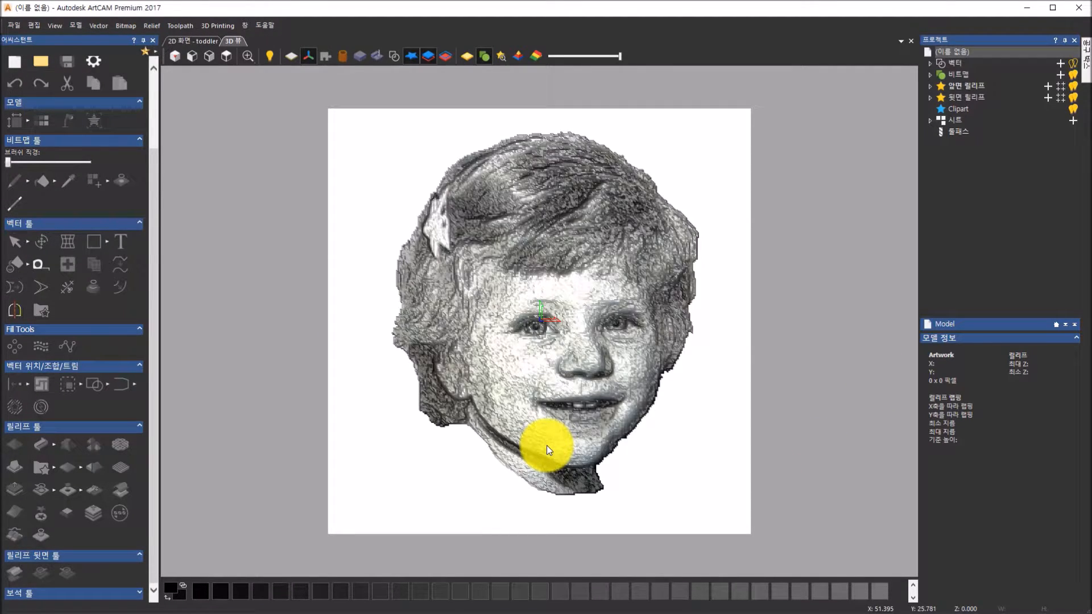
# - Display the toddler relief in plain gold shading instead of the photo bitmap and inspect its surface at an angle
pyautogui.moveTo(558, 463); pyautogui.dragTo(777, 284)
pyautogui.scroll(3, 671, 286)
pyautogui.moveTo(669, 286); pyautogui.dragTo(503, 332)
pyautogui.scroll(-3, 524, 368)
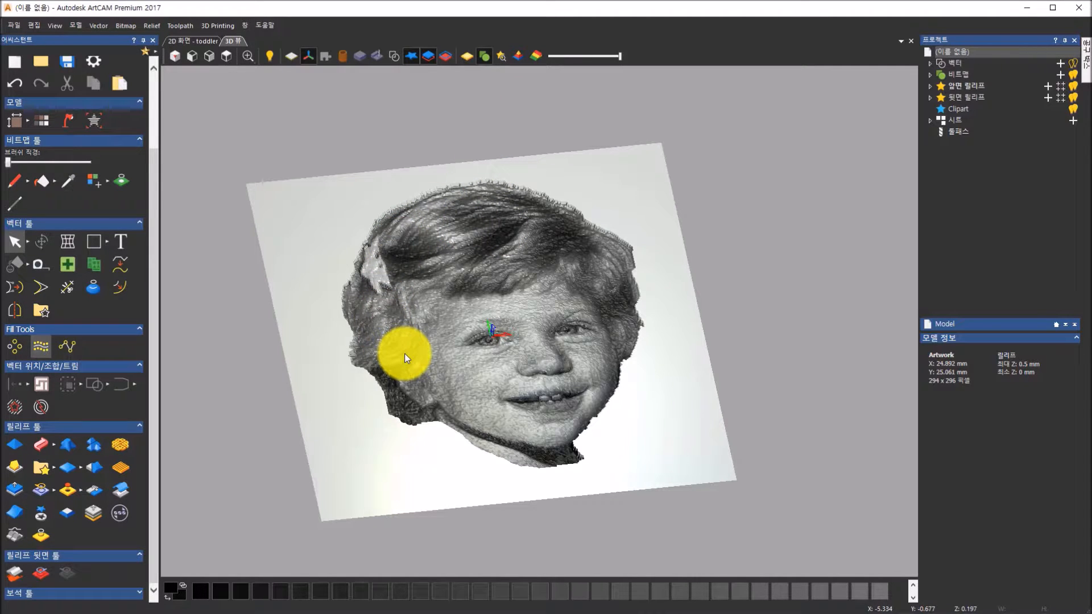
pyautogui.click(464, 57)
pyautogui.moveTo(561, 244); pyautogui.dragTo(607, 326)
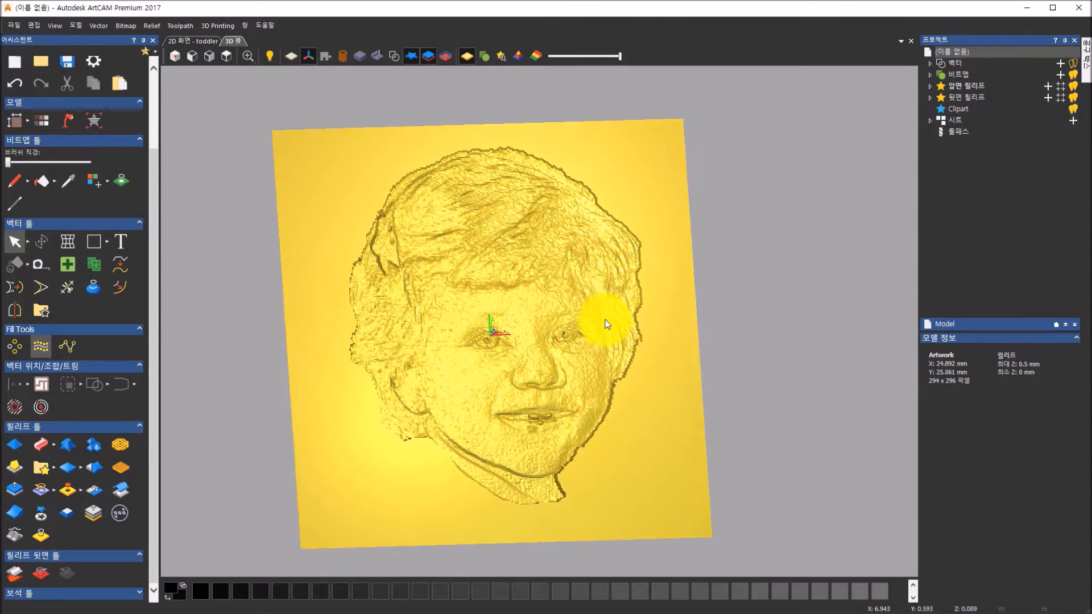
# - Compare the rough 3D relief with the source photo in the 2D view, looking closely at the forehead and eyes
pyautogui.click(209, 40)
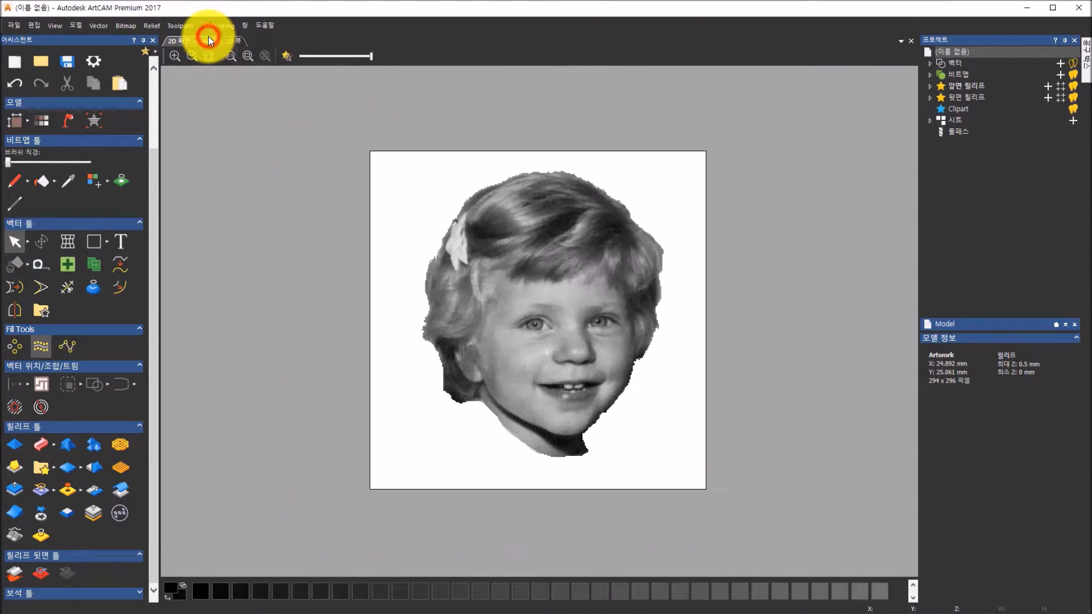
pyautogui.click(229, 40)
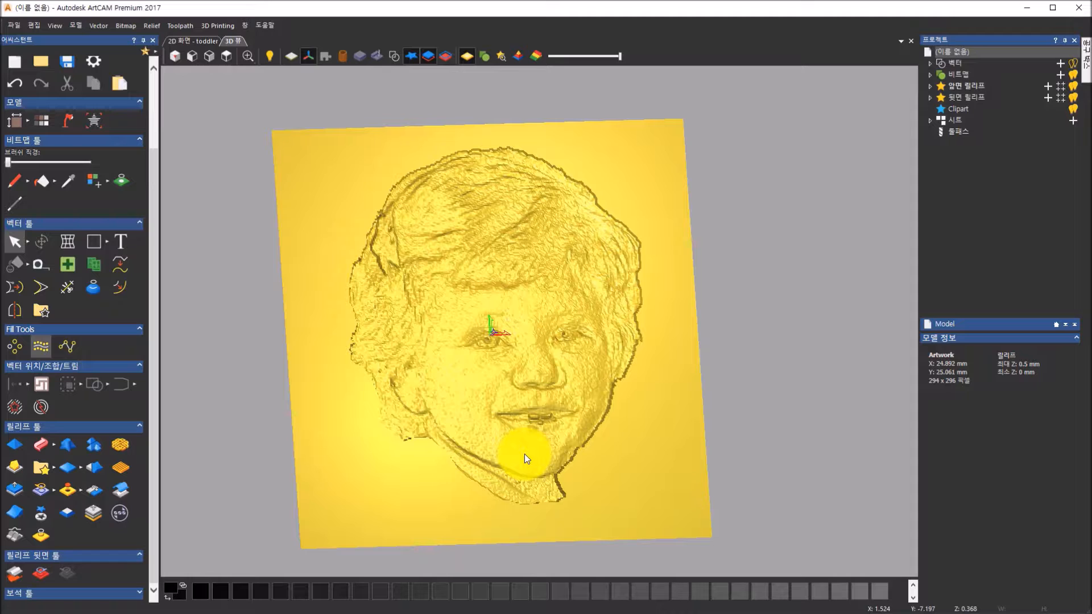
pyautogui.moveTo(575, 397); pyautogui.dragTo(579, 339)
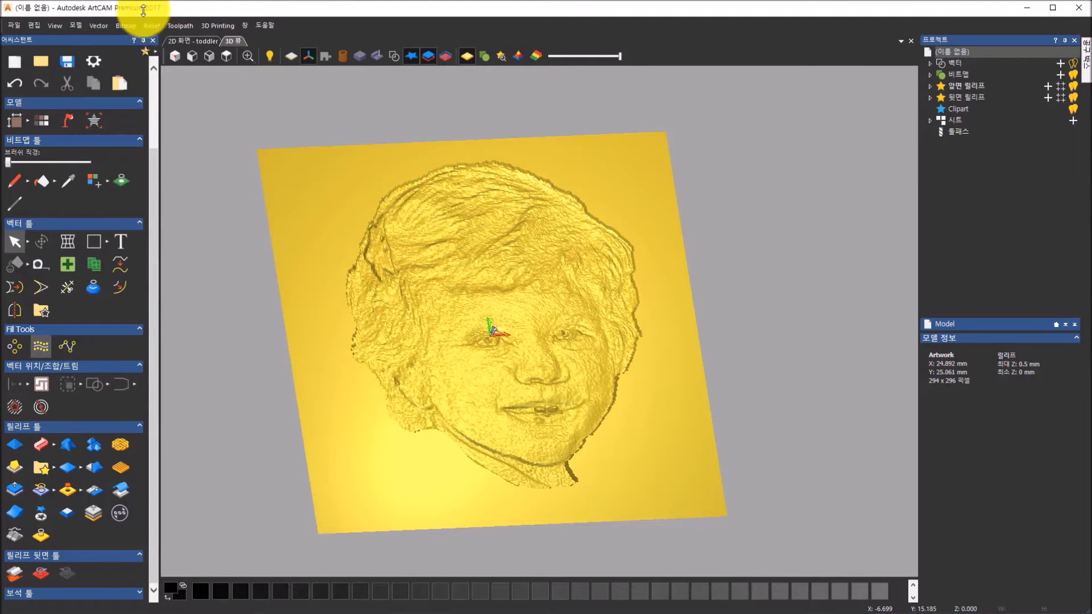
pyautogui.click(188, 40)
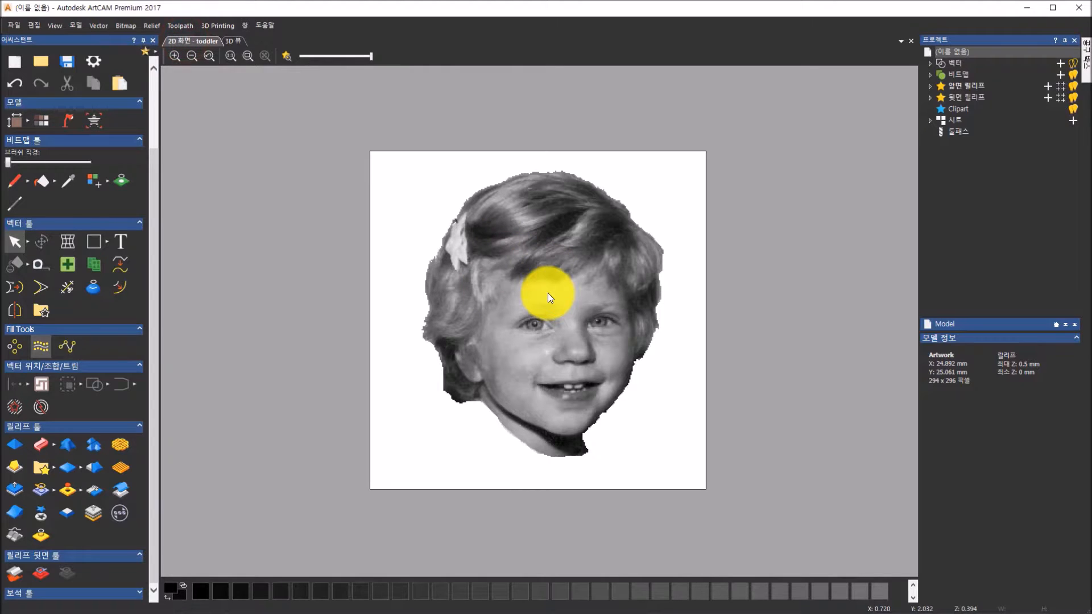
pyautogui.scroll(2, 551, 289)
pyautogui.scroll(2, 551, 289)
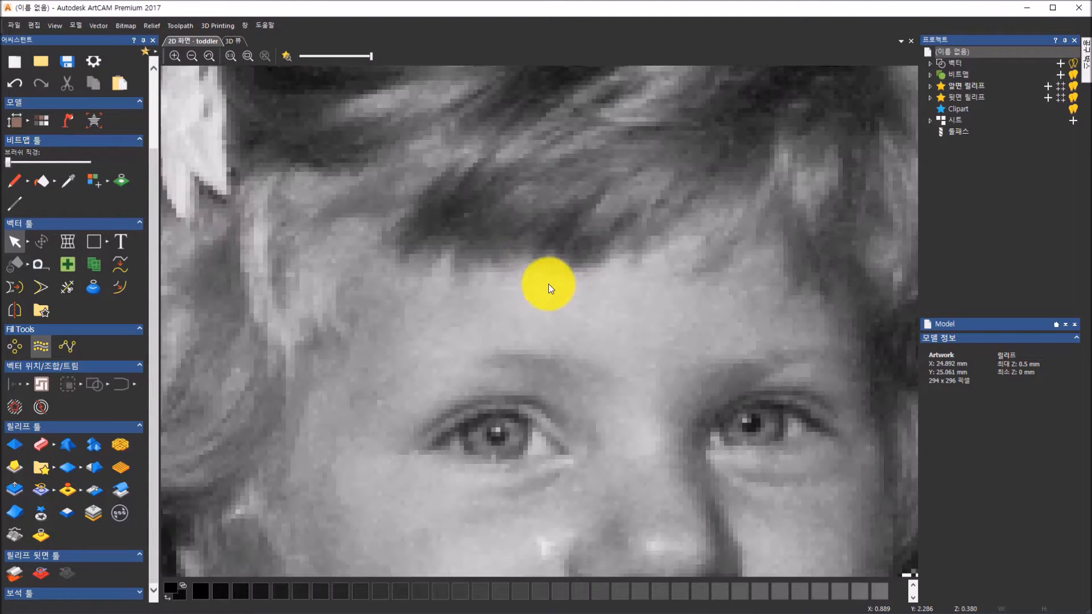
pyautogui.scroll(-2, 447, 273)
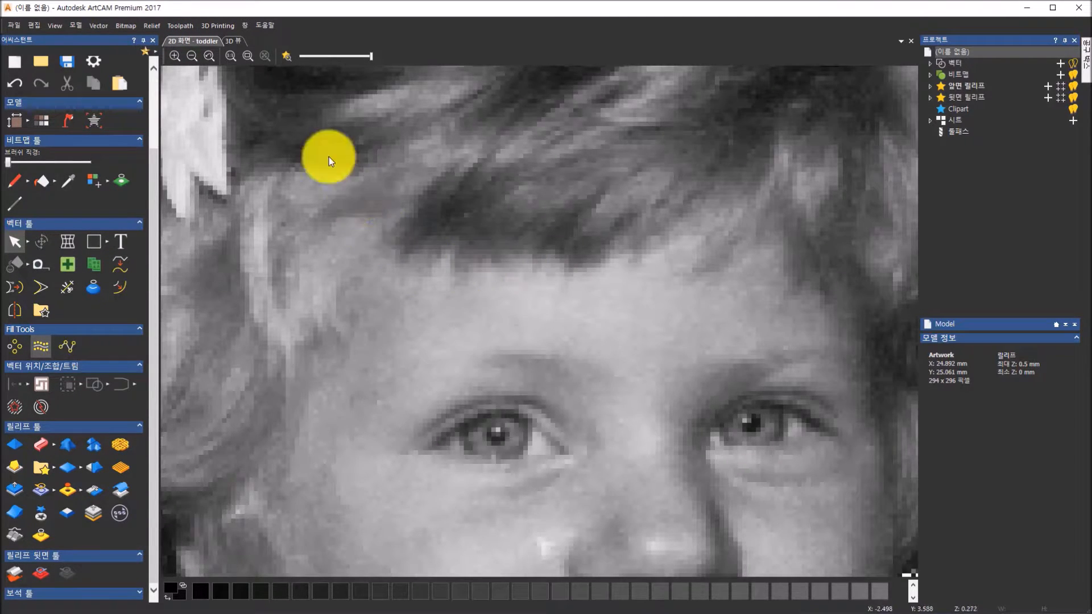
pyautogui.click(242, 41)
pyautogui.moveTo(429, 283); pyautogui.dragTo(434, 322)
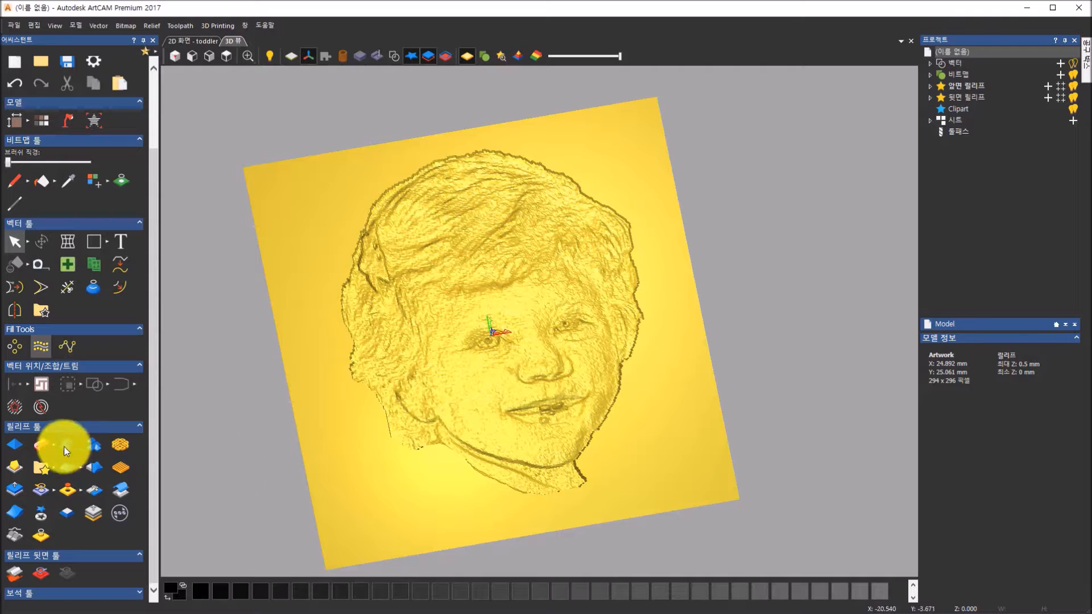
# - Smooth the whole relief layer with 1 smoothing pass and inspect the face up close
pyautogui.click(91, 474)
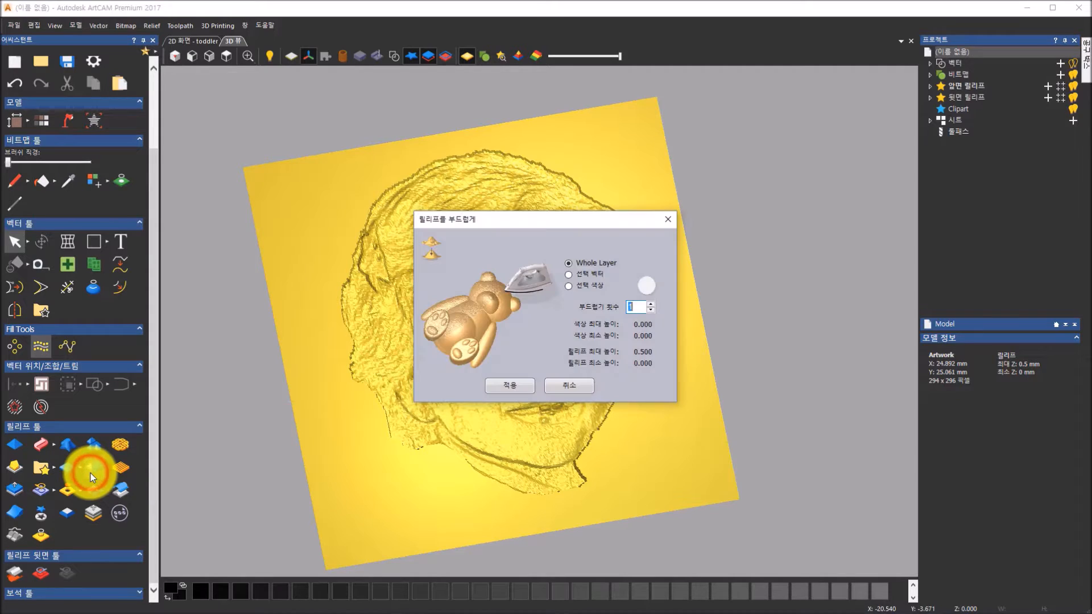
pyautogui.moveTo(551, 223); pyautogui.dragTo(859, 207)
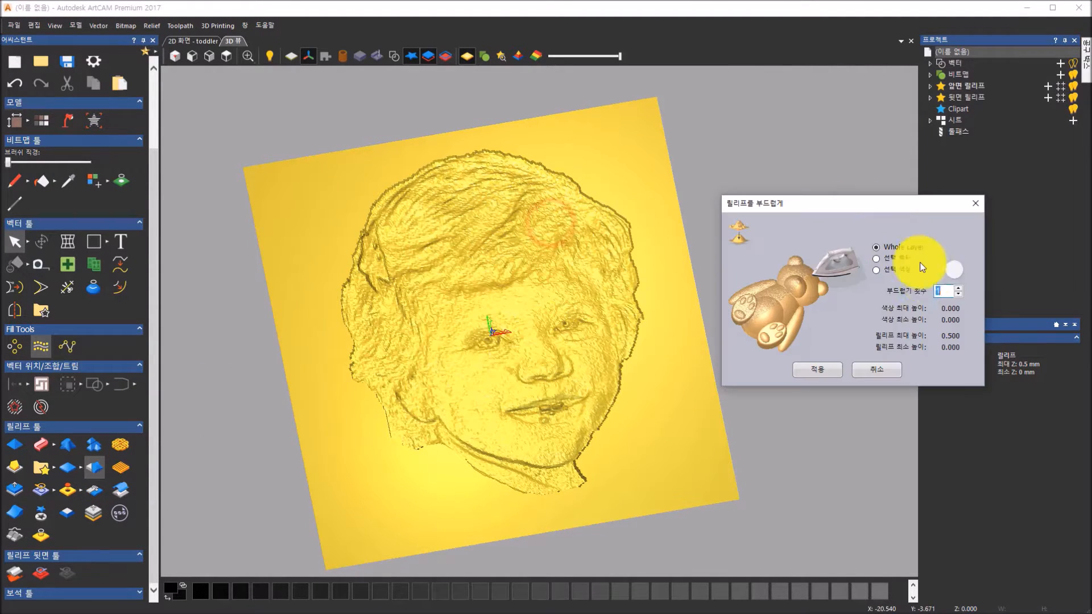
pyautogui.click(831, 372)
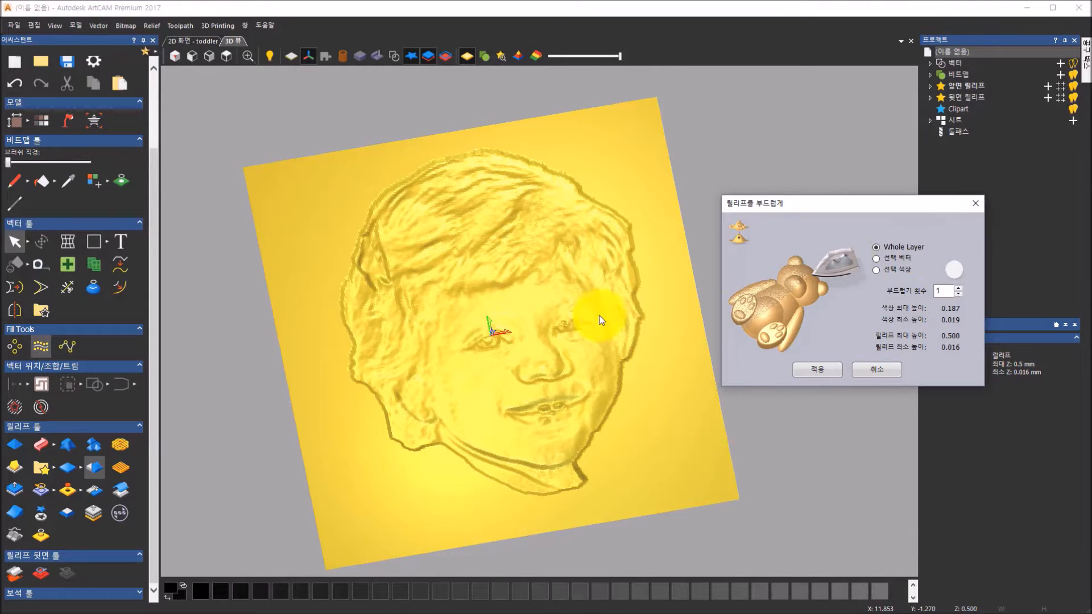
pyautogui.moveTo(415, 365); pyautogui.dragTo(446, 305)
pyautogui.moveTo(466, 355)
pyautogui.mouseDown()
pyautogui.moveTo(480, 337)
pyautogui.moveTo(480, 285)
pyautogui.moveTo(435, 231)
pyautogui.moveTo(472, 360)
pyautogui.moveTo(452, 359)
pyautogui.mouseUp()
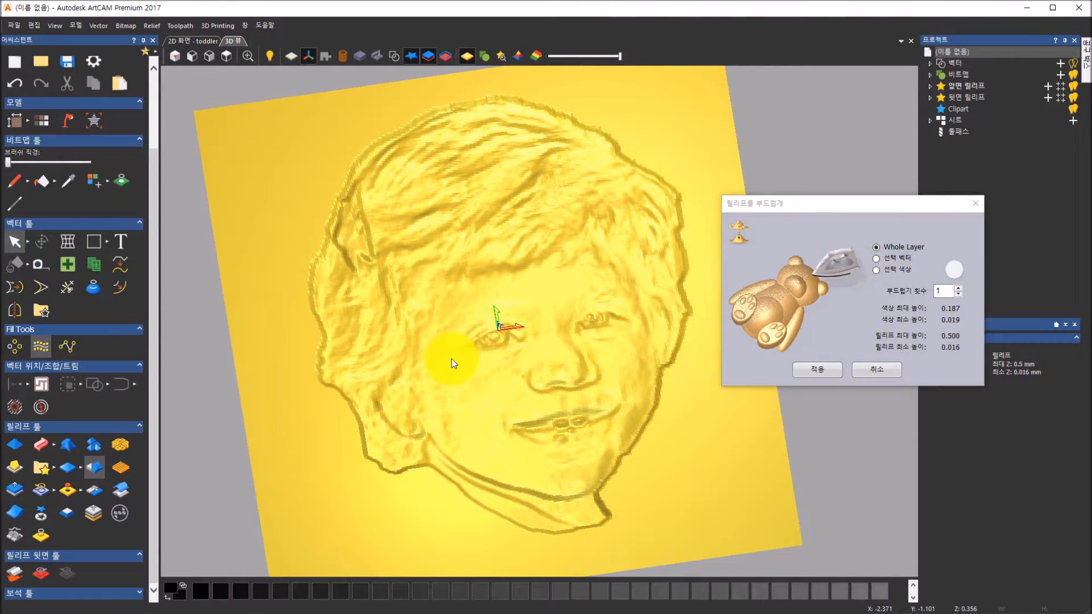
# - Apply the same smoothing to the whole layer again, check the face, and close the smoothing settings
pyautogui.click(806, 375)
pyautogui.click(824, 371)
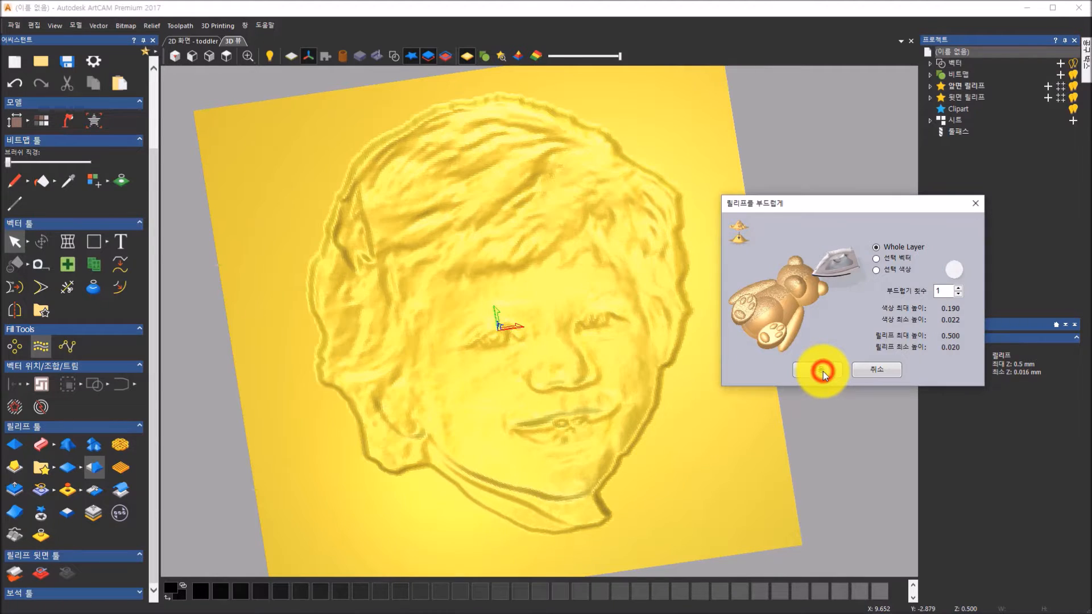
pyautogui.moveTo(507, 279); pyautogui.dragTo(564, 284)
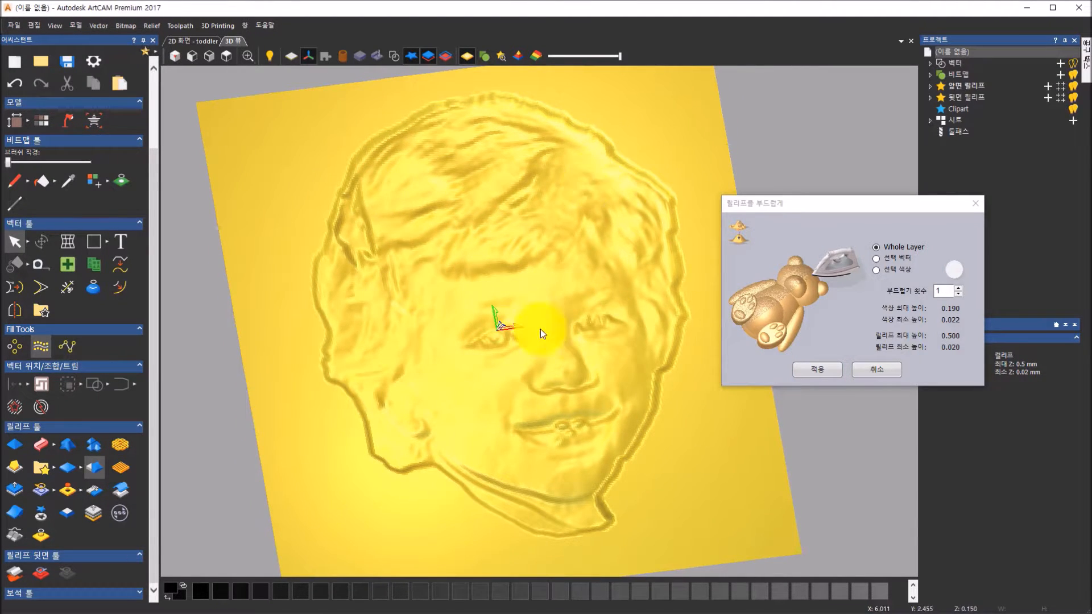
pyautogui.click(877, 372)
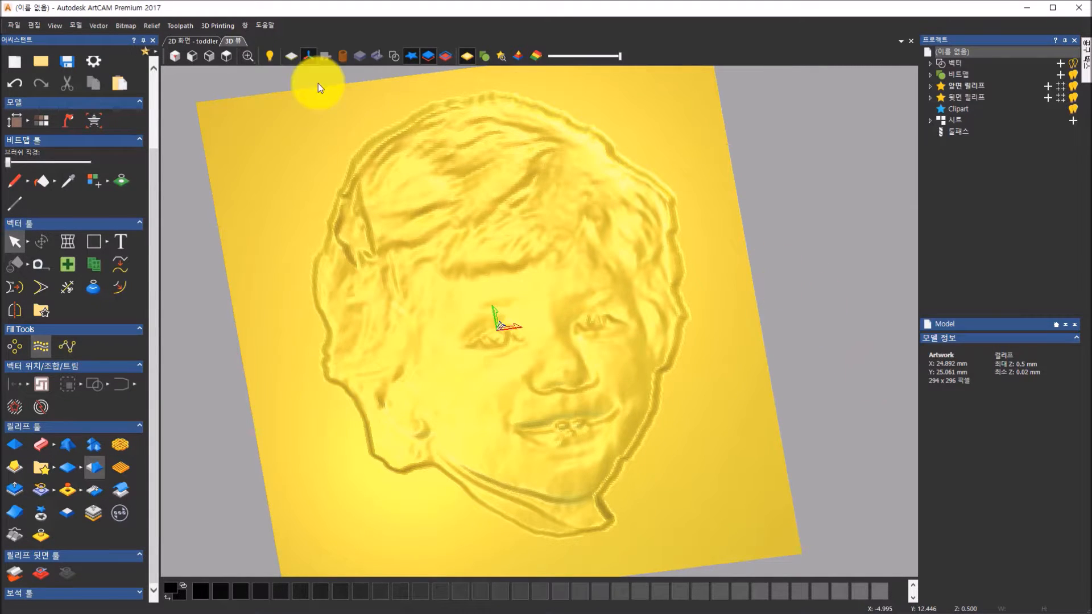
# - Examine the smoothed toddler relief from above and at an angle, and compare it with the photo in the 2D view
pyautogui.click(226, 57)
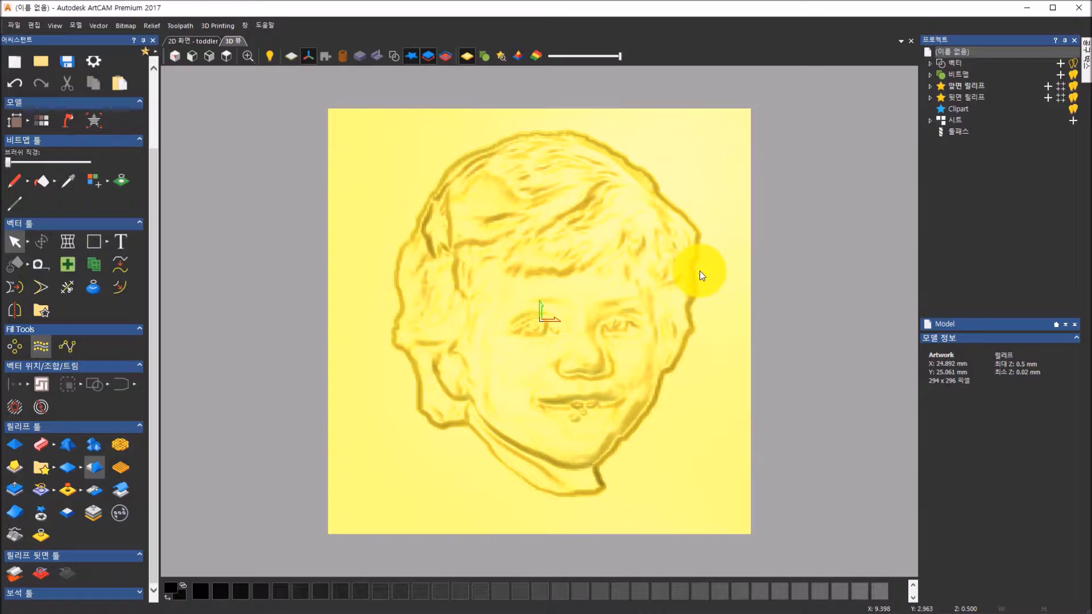
pyautogui.moveTo(658, 366); pyautogui.dragTo(726, 268)
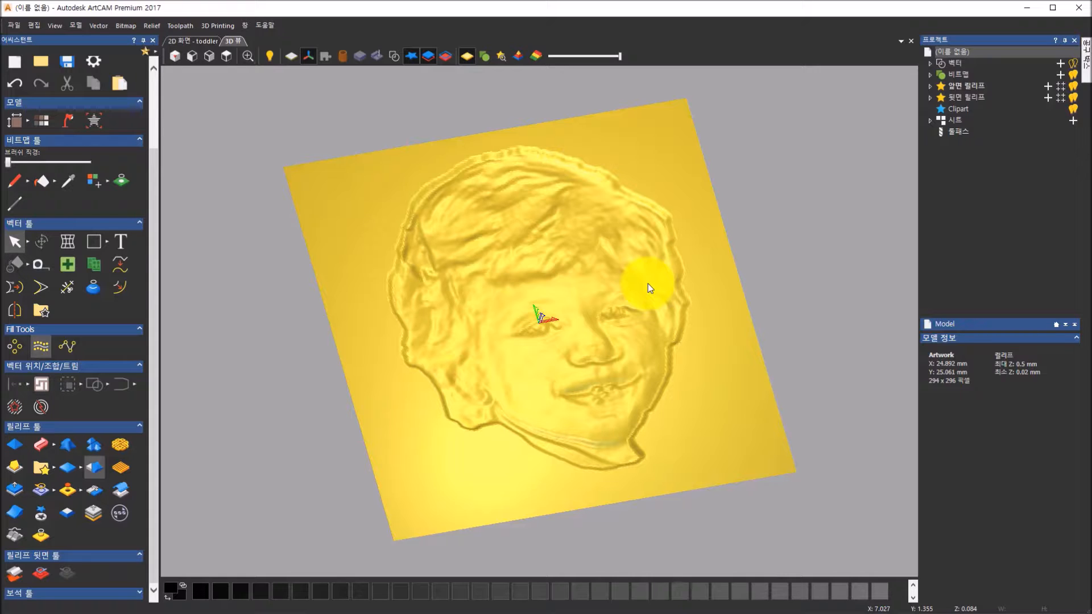
pyautogui.moveTo(647, 284); pyautogui.dragTo(489, 248)
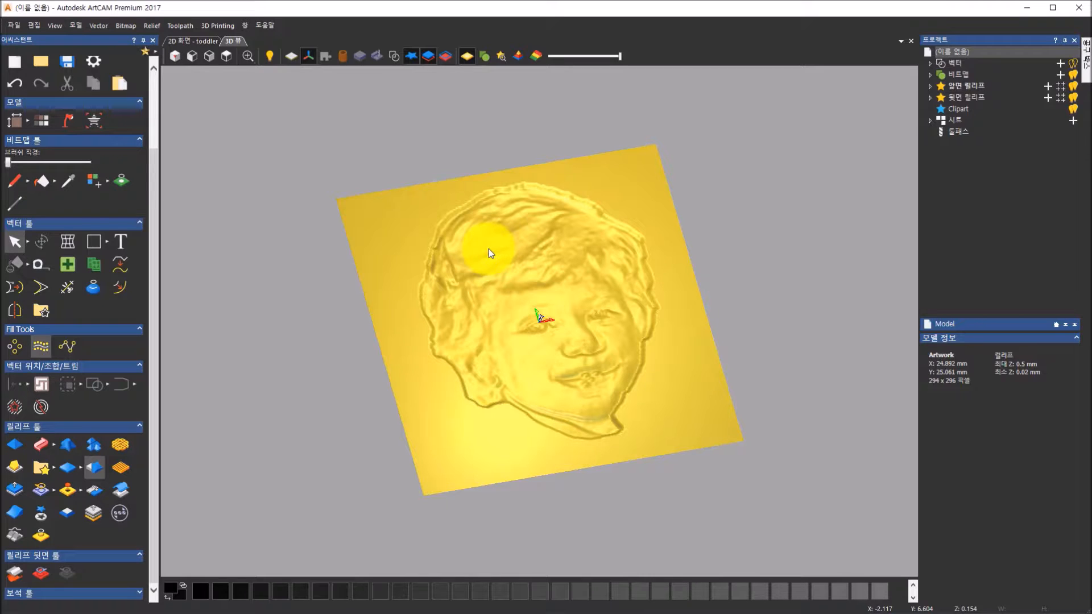
pyautogui.click(204, 39)
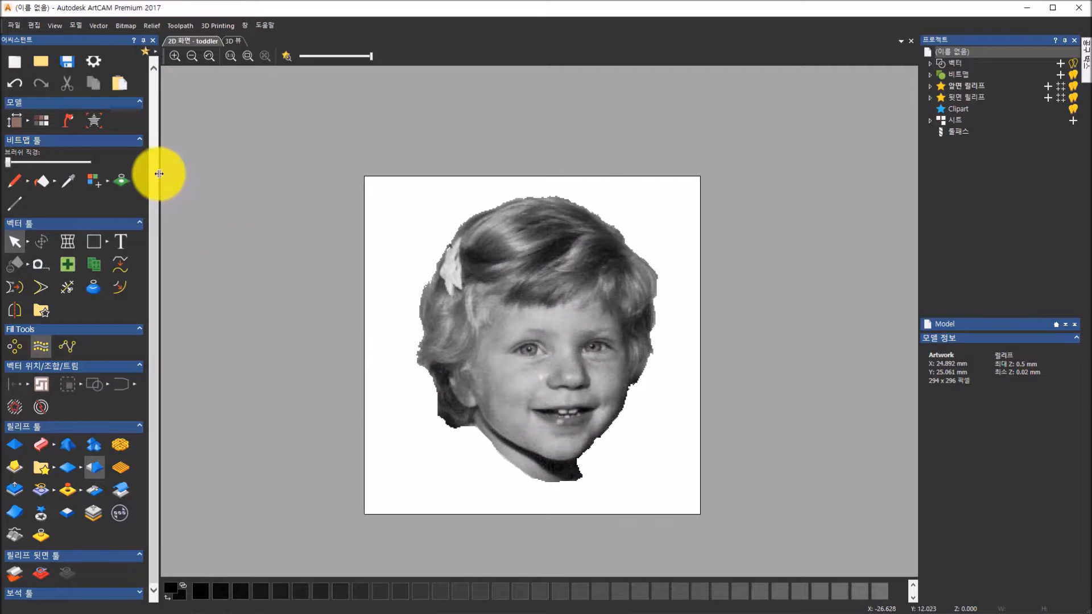
pyautogui.moveTo(155, 166); pyautogui.dragTo(155, 136)
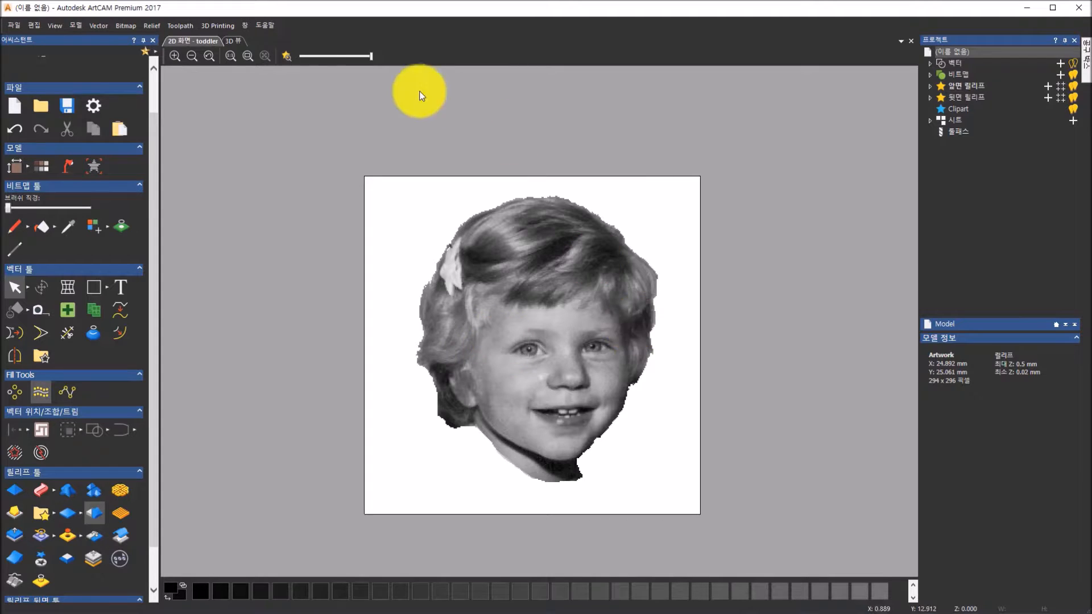
pyautogui.click(230, 41)
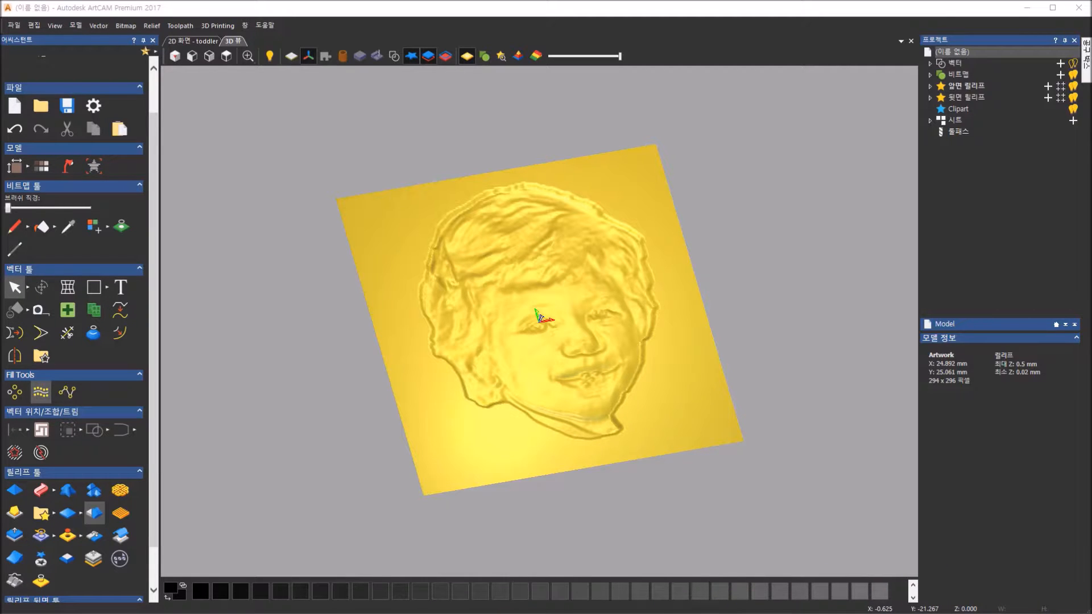
# - Switch to the Photos app to view the slide on creating a triangle mesh, and return to the 2D view in ArtCAM
pyautogui.hotkey('alt', 'Tab')
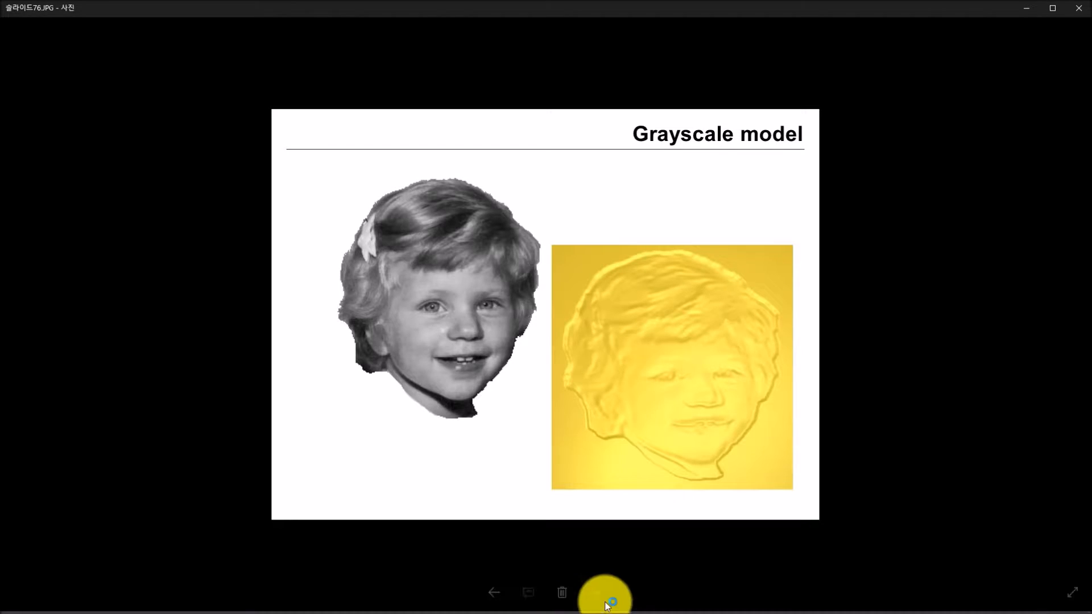
pyautogui.click(606, 599)
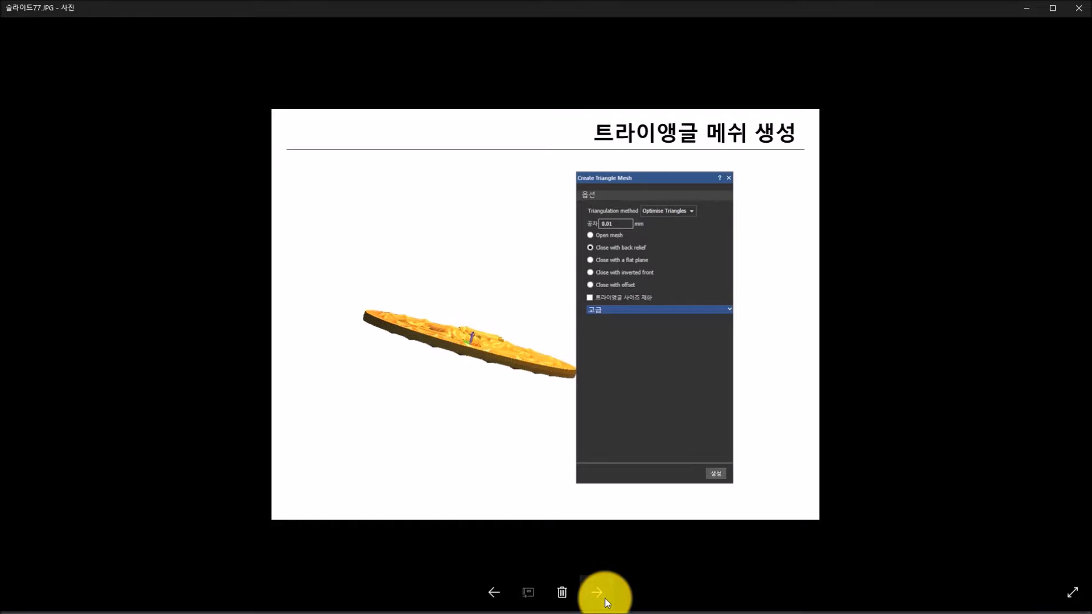
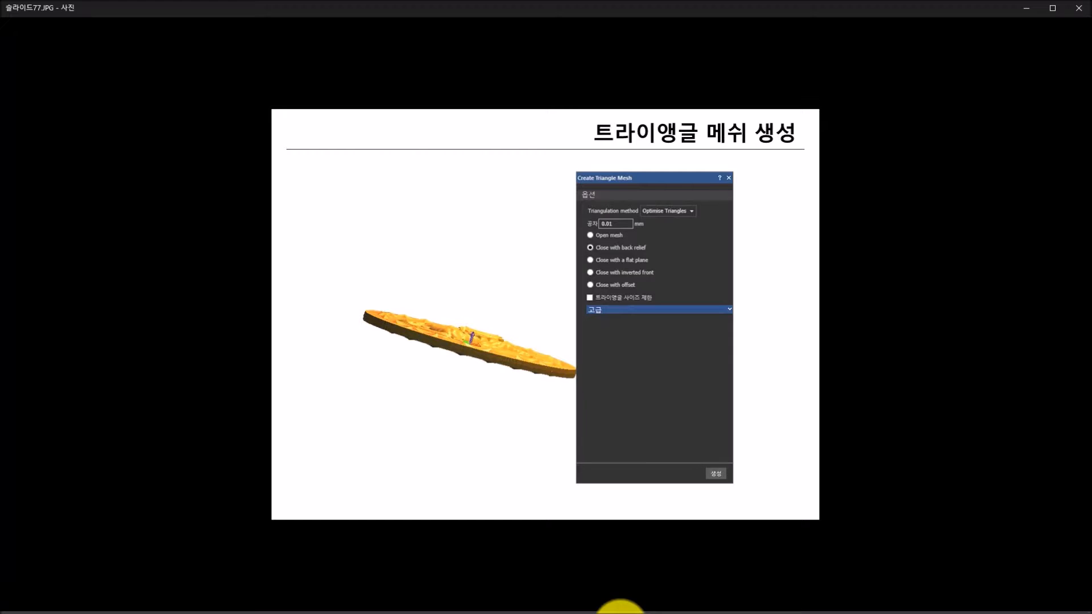
pyautogui.click(575, 613)
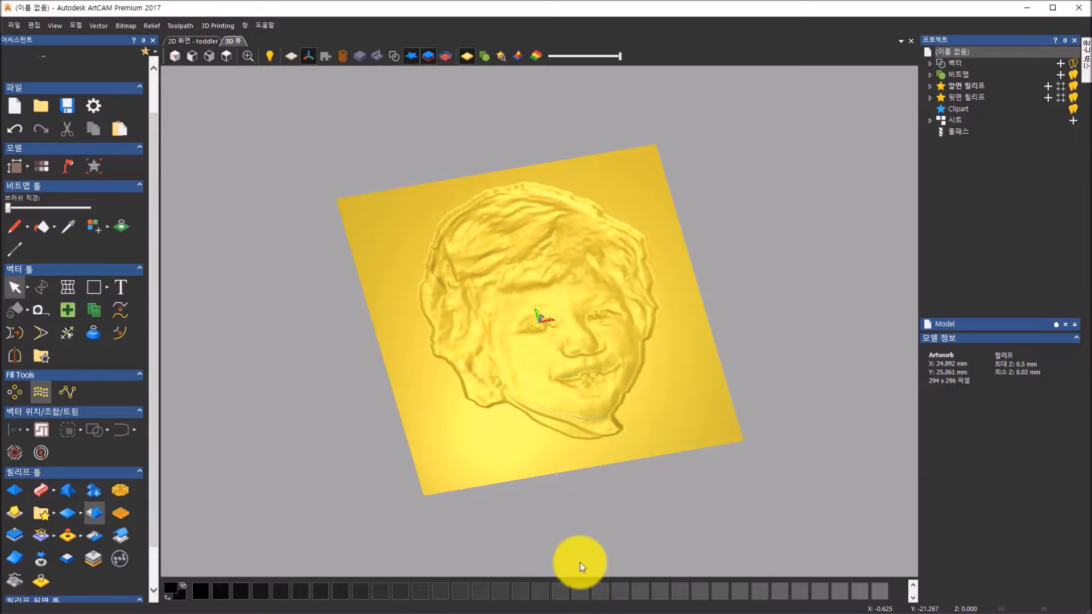
pyautogui.click(208, 42)
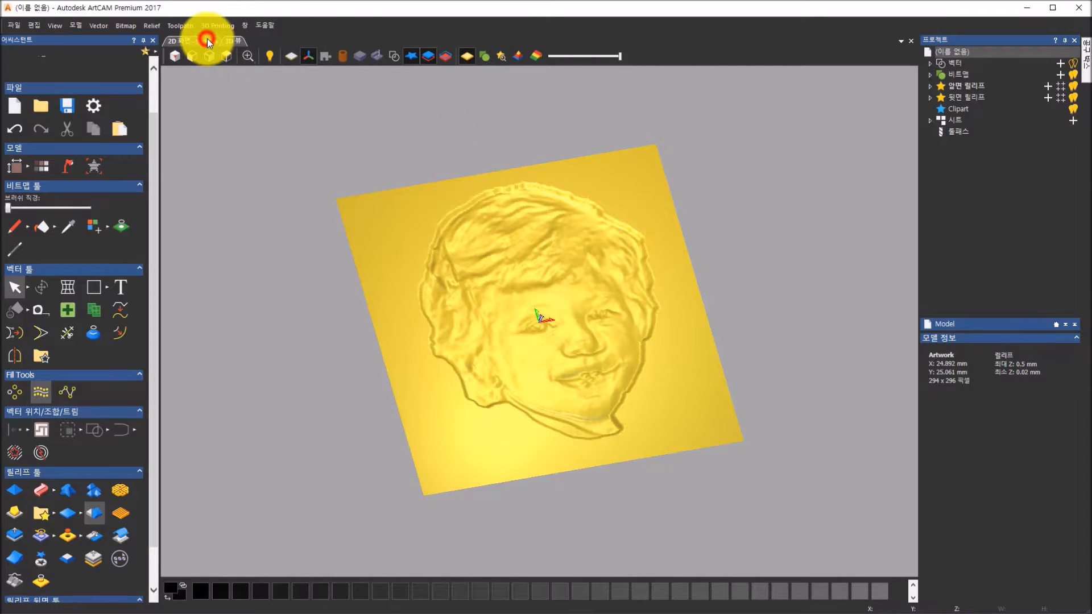
# - Close the toddler model without saving it and open the coin-top.art model
pyautogui.click(912, 42)
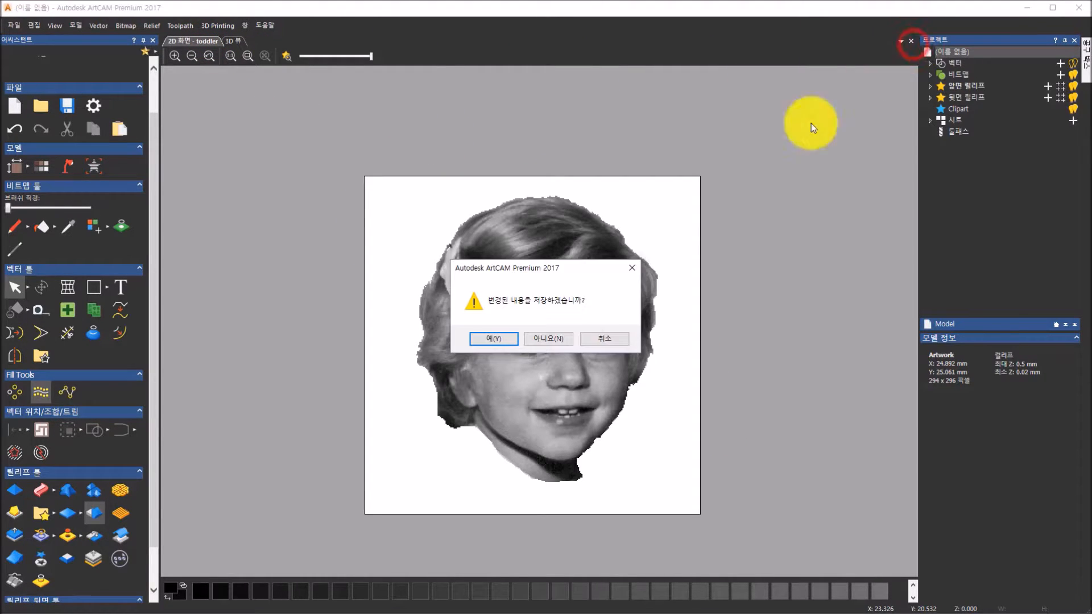
pyautogui.click(565, 336)
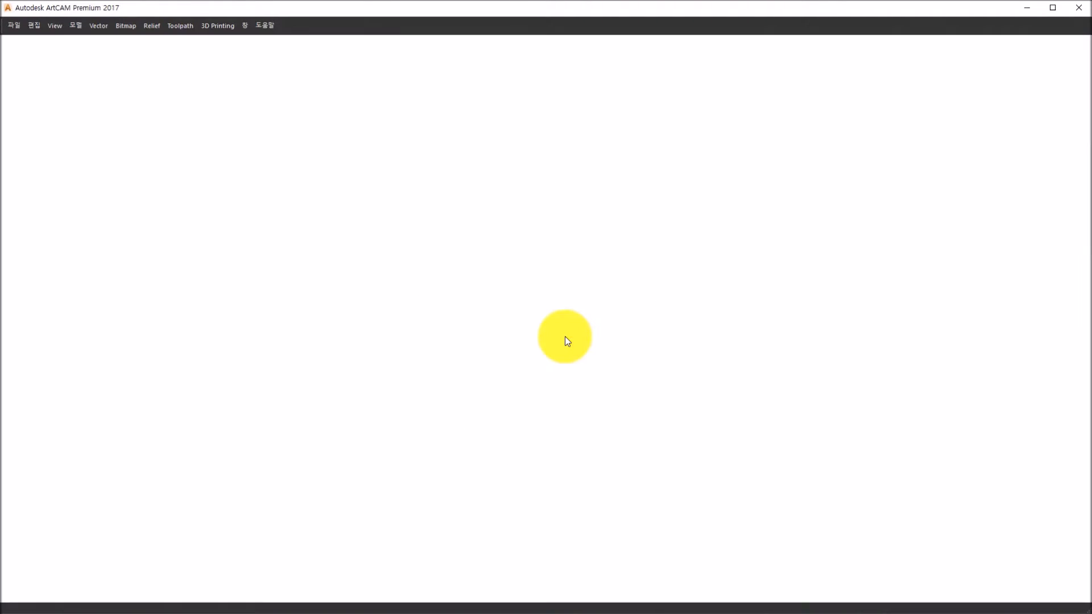
pyautogui.click(436, 67)
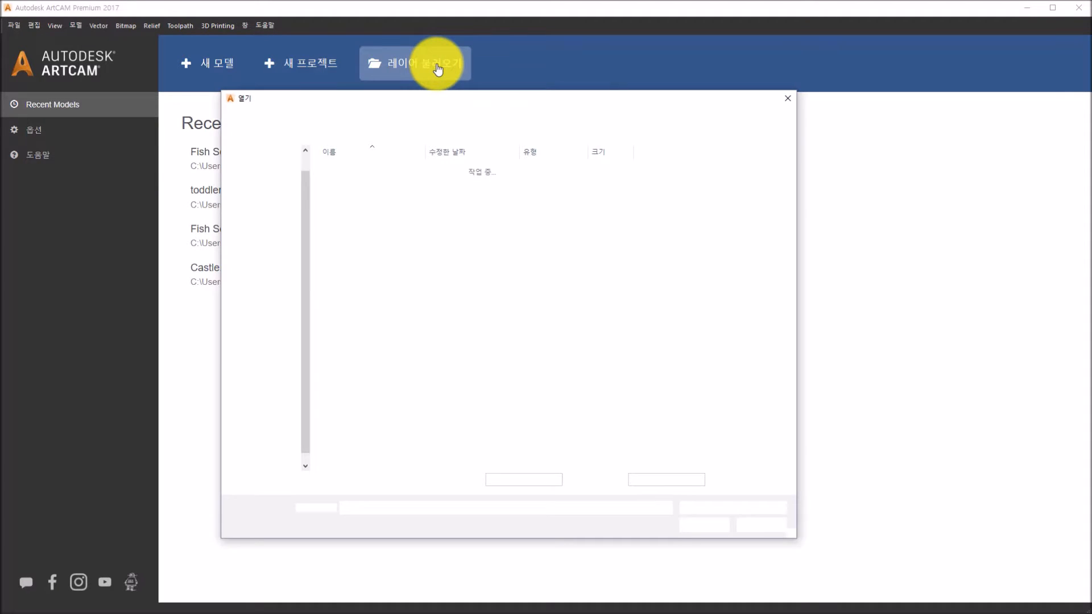
pyautogui.click(455, 194)
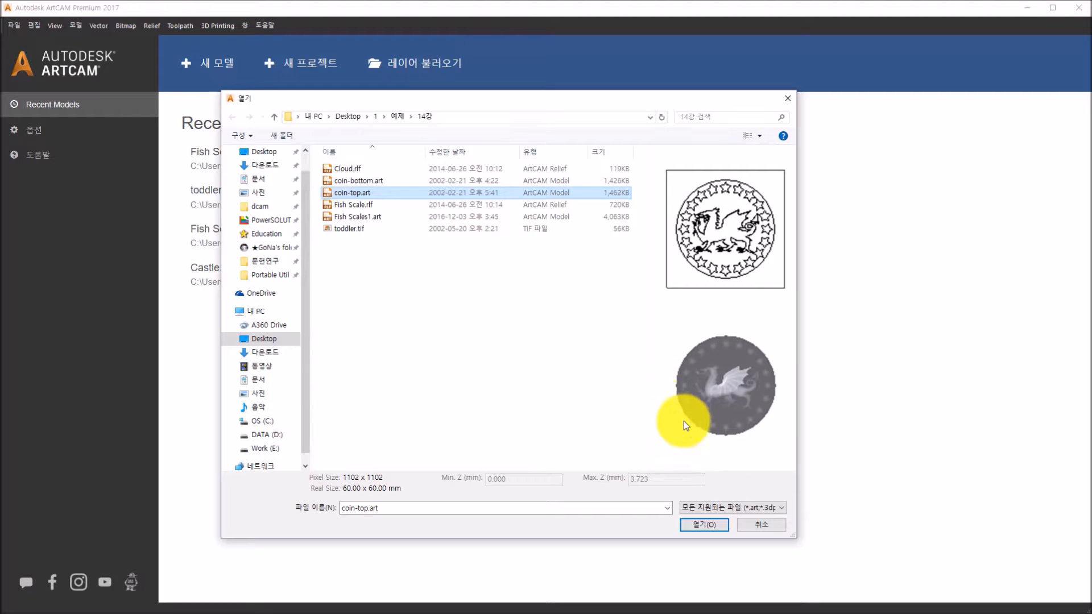
pyautogui.click(709, 525)
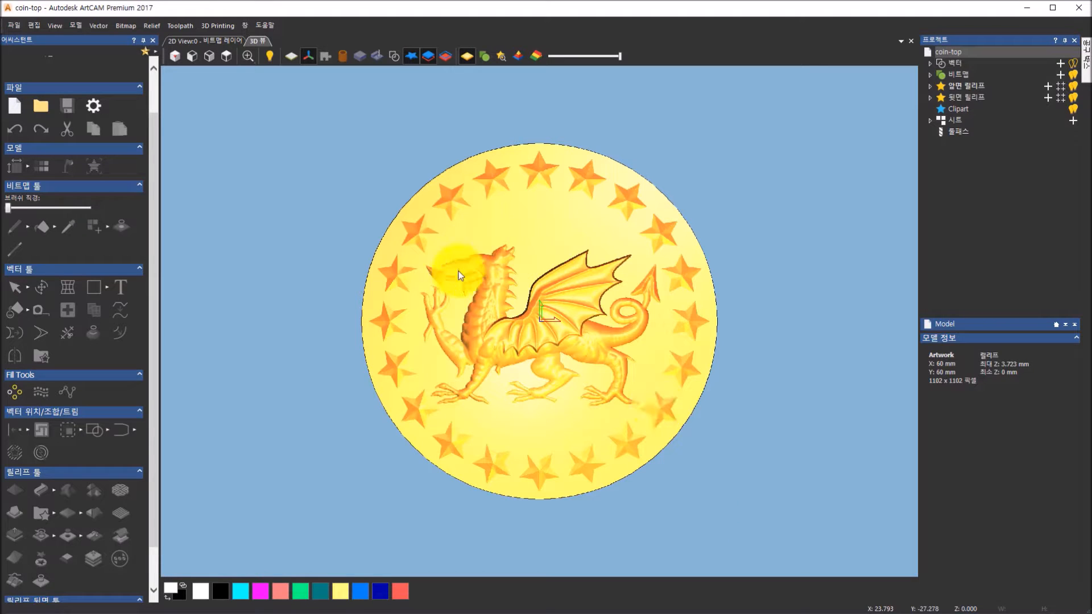
# - Start creating a triangle mesh for the dragon coin, try Triangle Grid, and set the triangulation method back to Optimise Triangles
pyautogui.moveTo(460, 352); pyautogui.dragTo(761, 98)
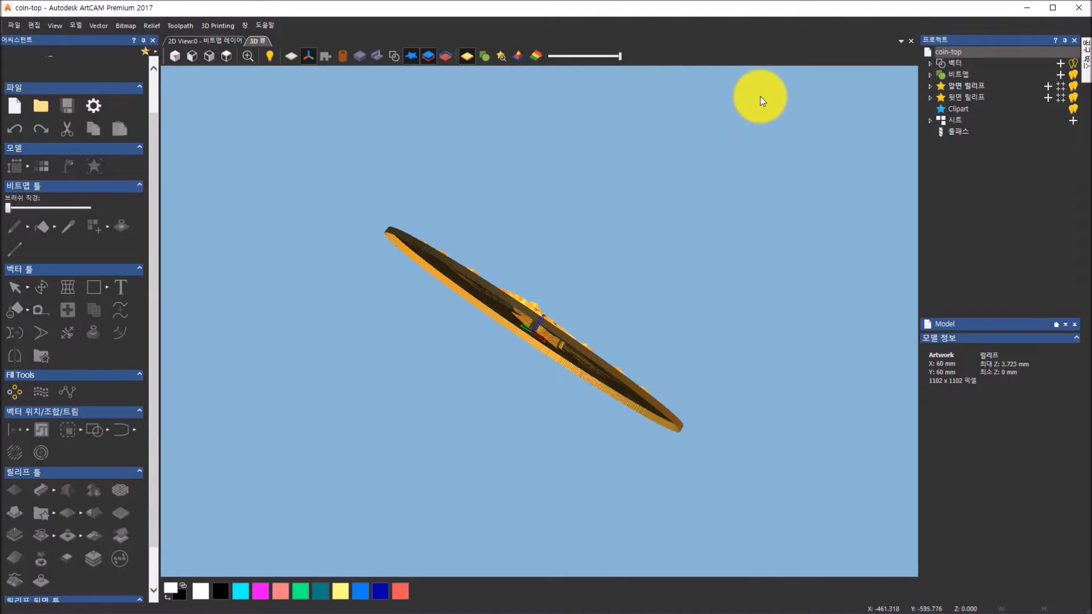
pyautogui.moveTo(606, 308); pyautogui.dragTo(553, 289)
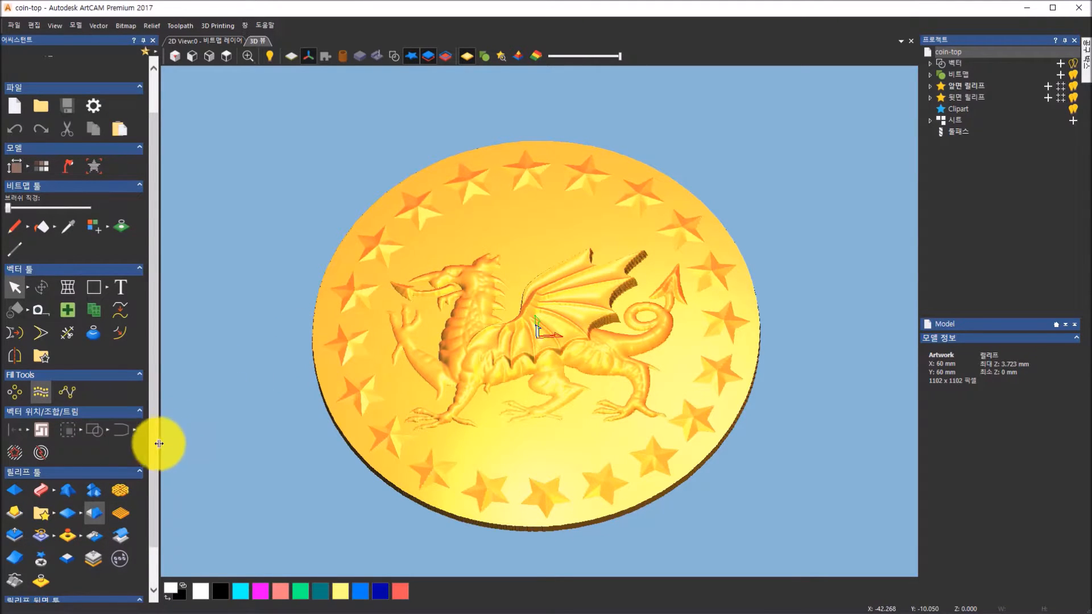
pyautogui.moveTo(155, 466); pyautogui.dragTo(153, 535)
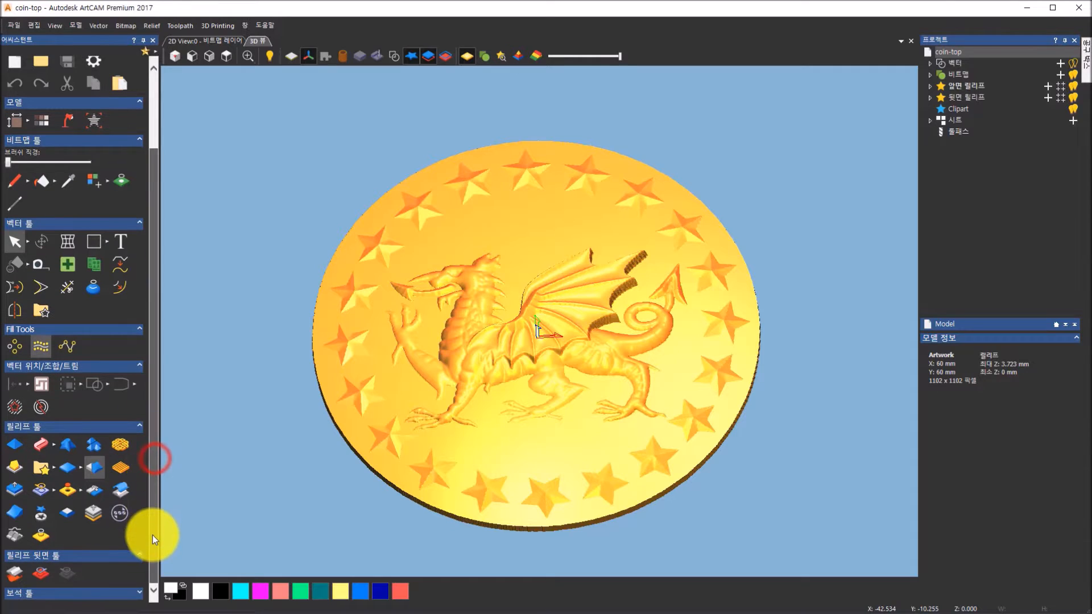
pyautogui.click(126, 515)
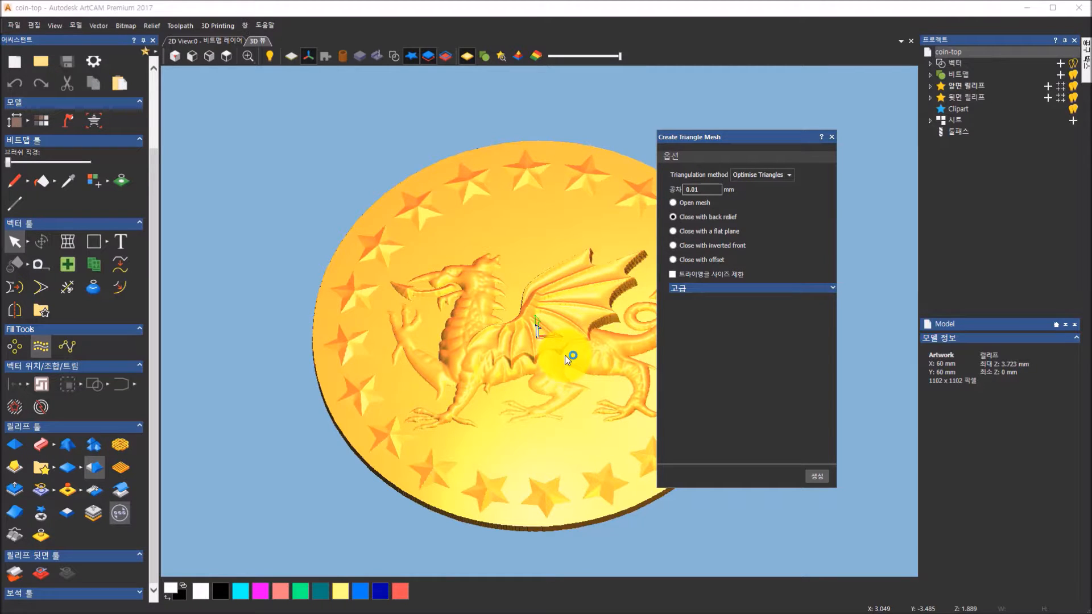
pyautogui.click(791, 179)
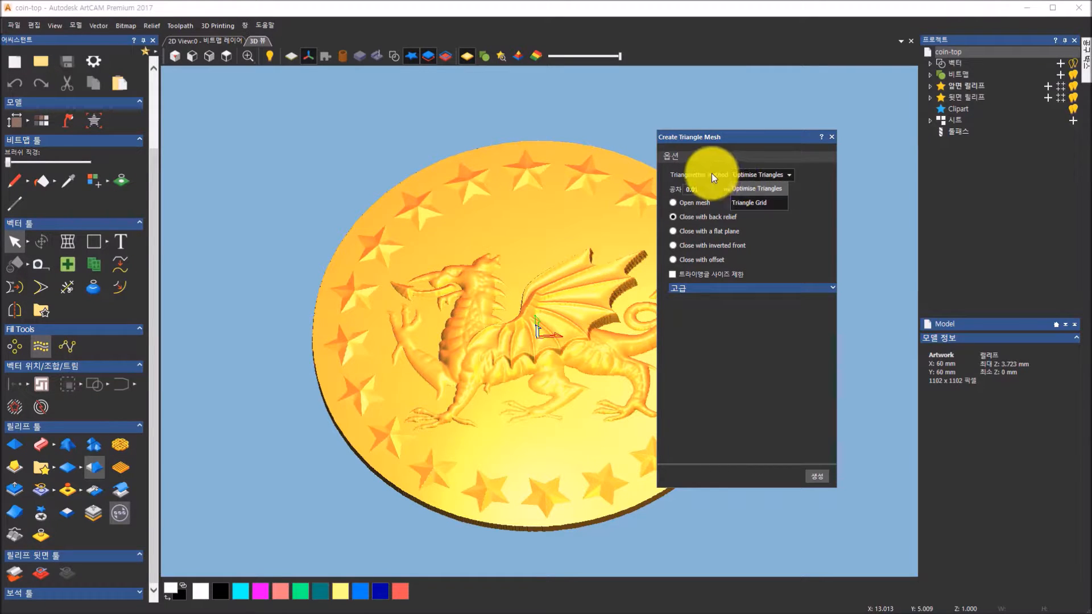
pyautogui.click(750, 205)
pyautogui.click(759, 175)
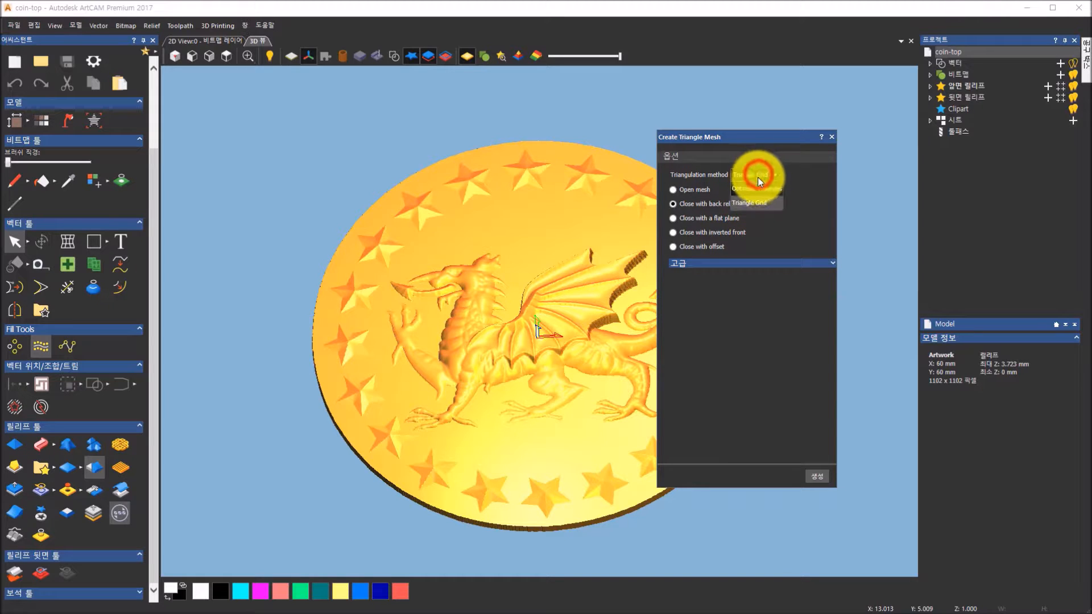
pyautogui.click(756, 190)
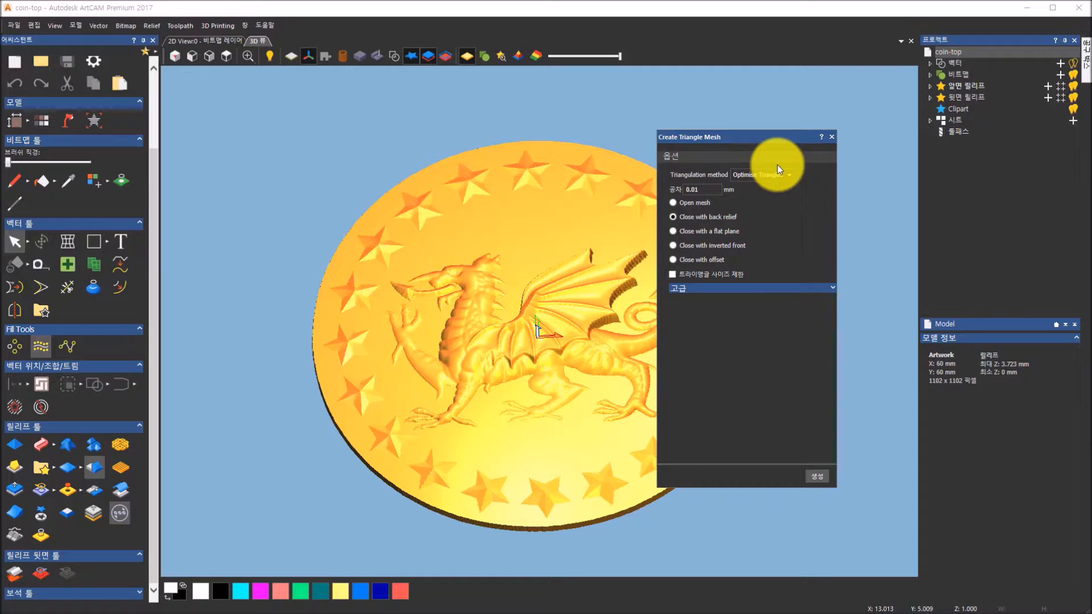
# - Examine the mesh tolerance setting against the coin's relief detail, with the mesh settings moved clear of the coin
pyautogui.click(709, 188)
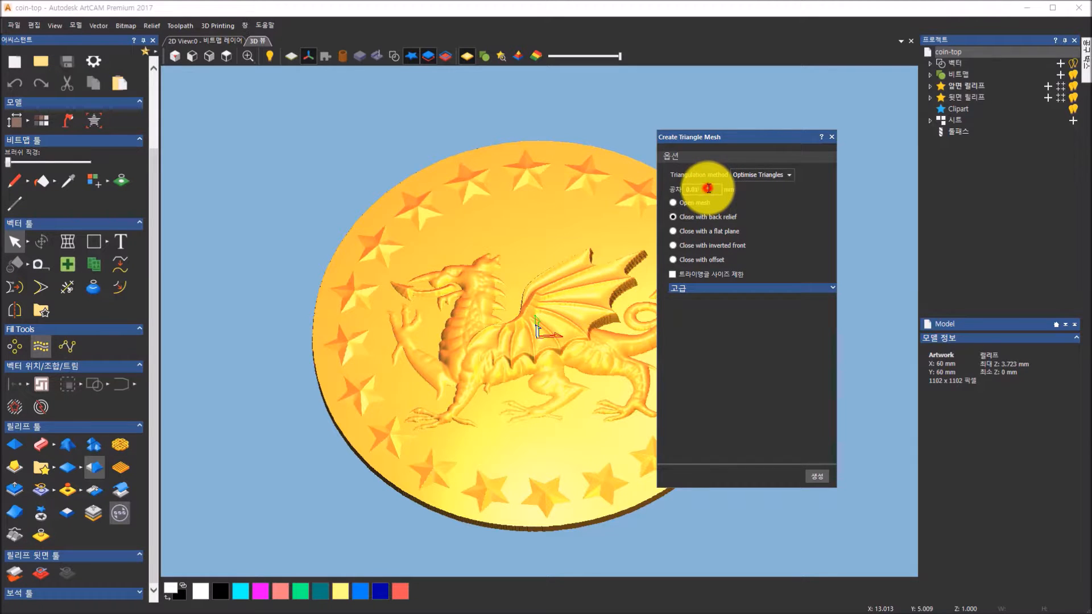
pyautogui.moveTo(455, 332); pyautogui.dragTo(344, 235)
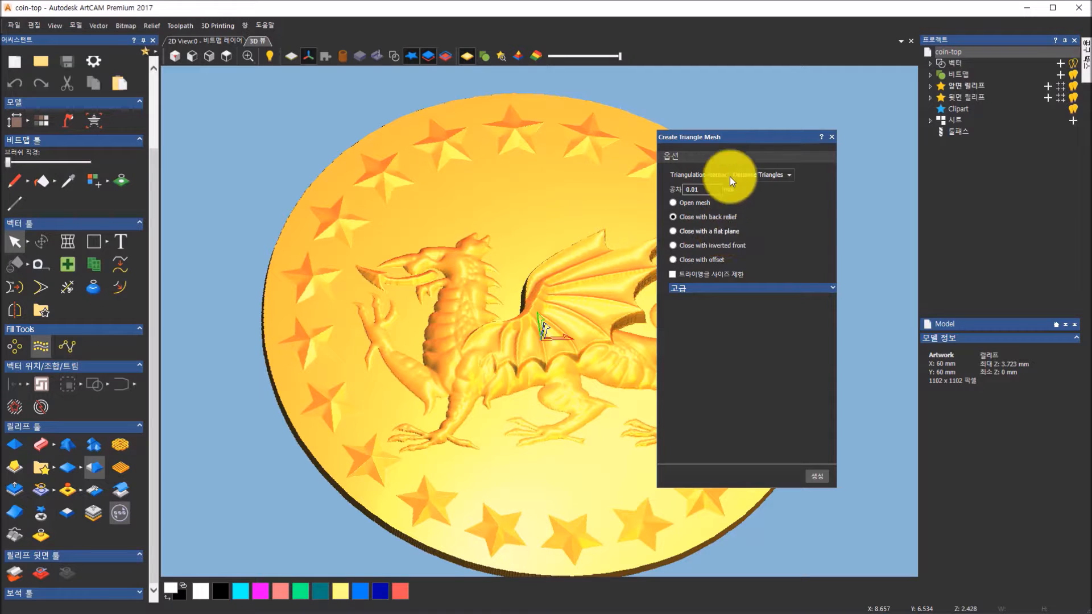
pyautogui.moveTo(731, 137); pyautogui.dragTo(839, 76)
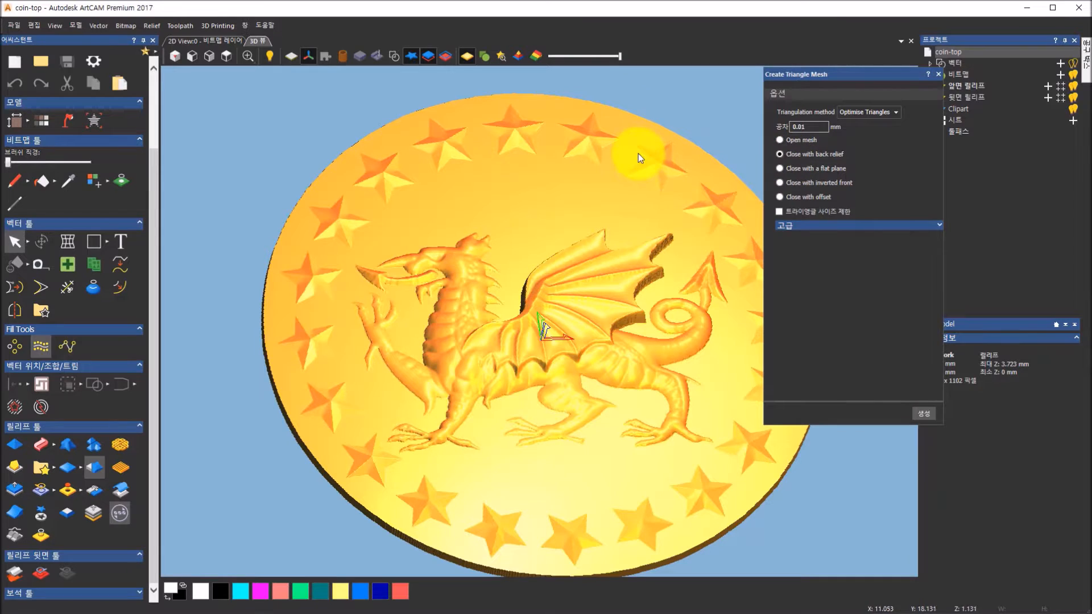
pyautogui.moveTo(637, 154); pyautogui.dragTo(687, 143)
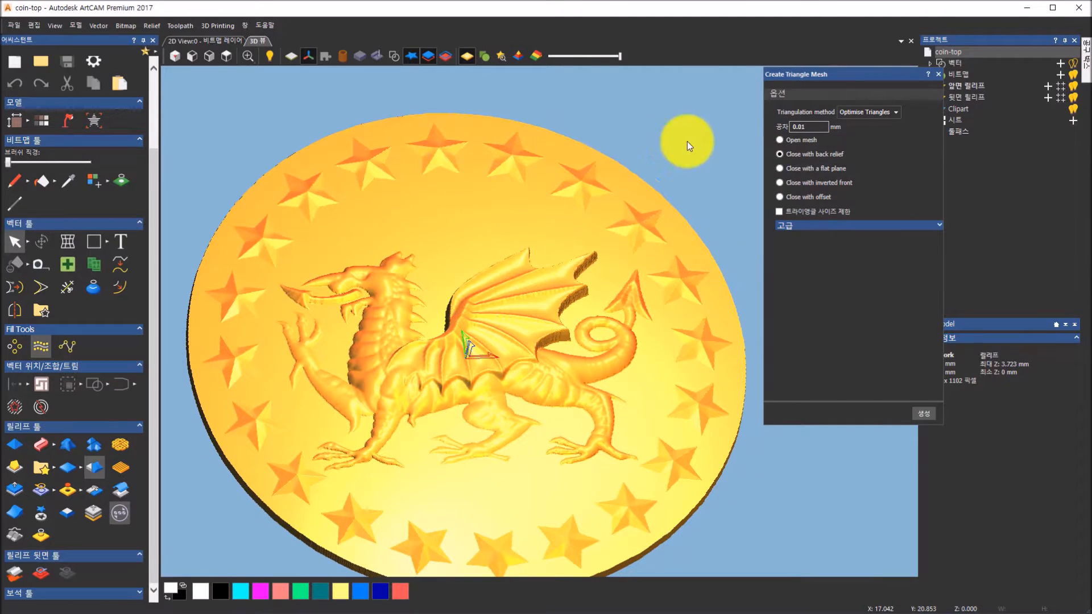
pyautogui.click(818, 125)
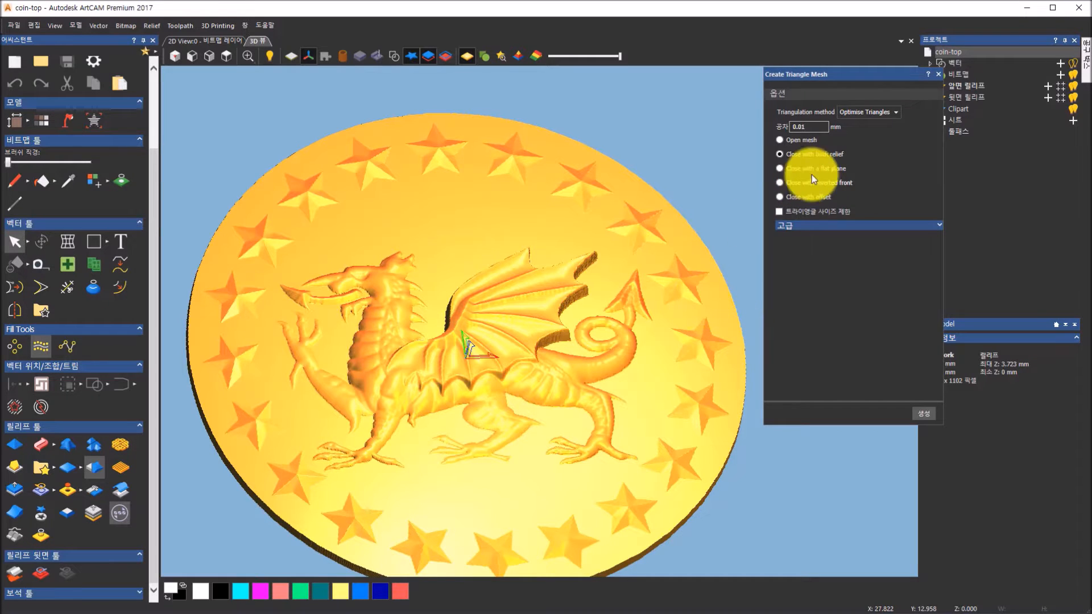
pyautogui.doubleClick(804, 127)
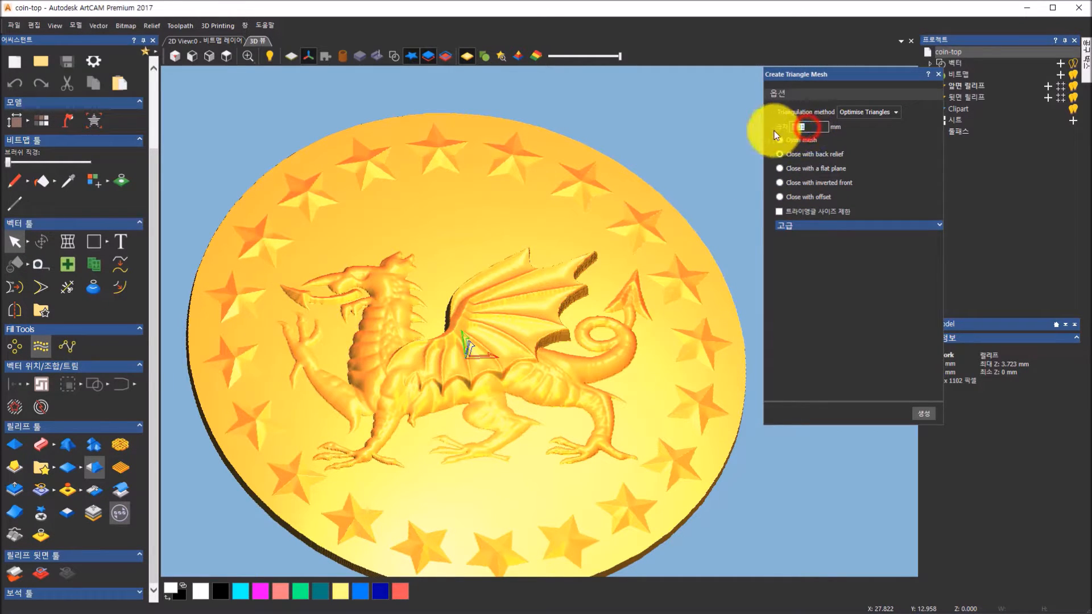
pyautogui.click(699, 203)
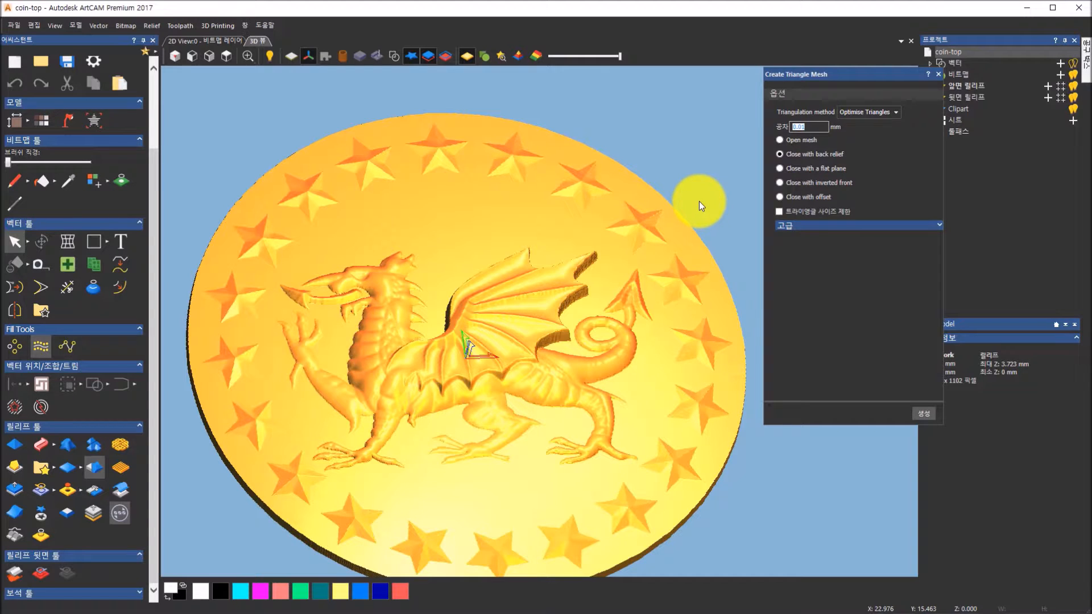
# - Go through the mesh closing options up to Close with offset and choose Open mesh
pyautogui.click(787, 143)
pyautogui.click(785, 156)
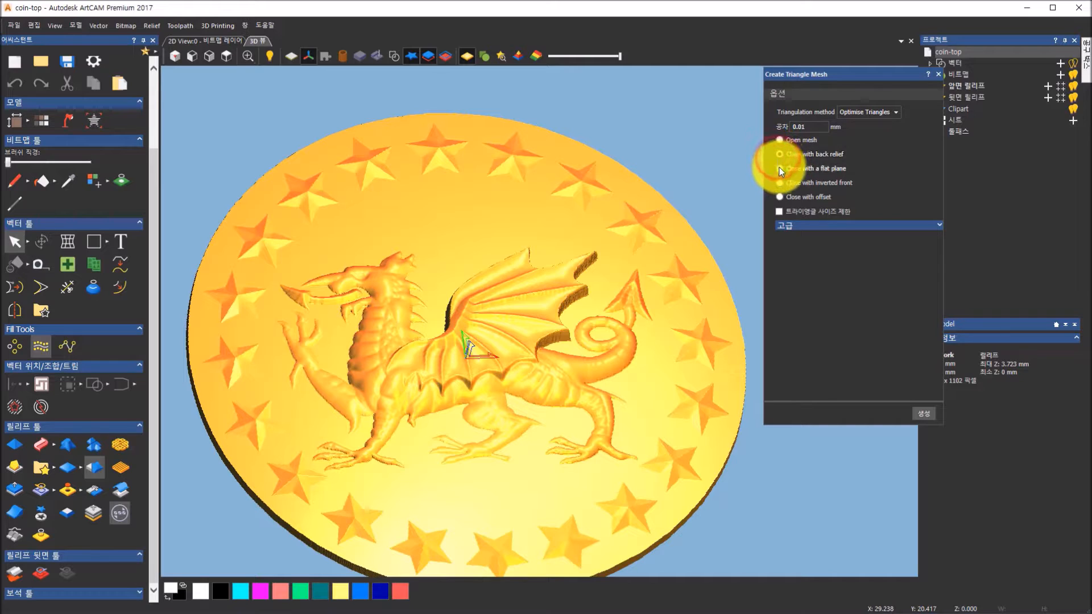
pyautogui.click(779, 180)
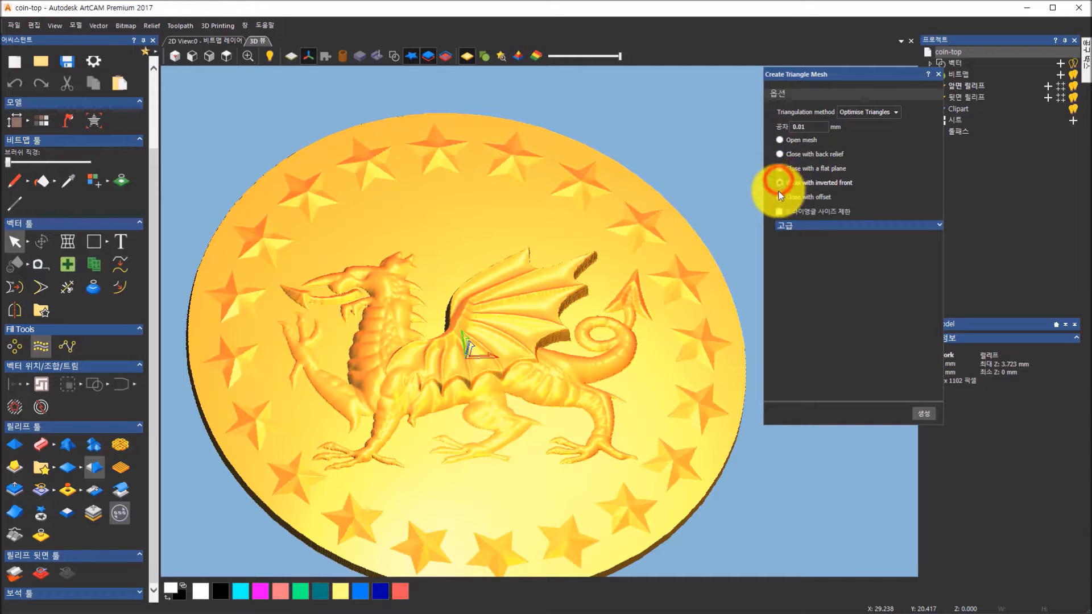
pyautogui.click(779, 197)
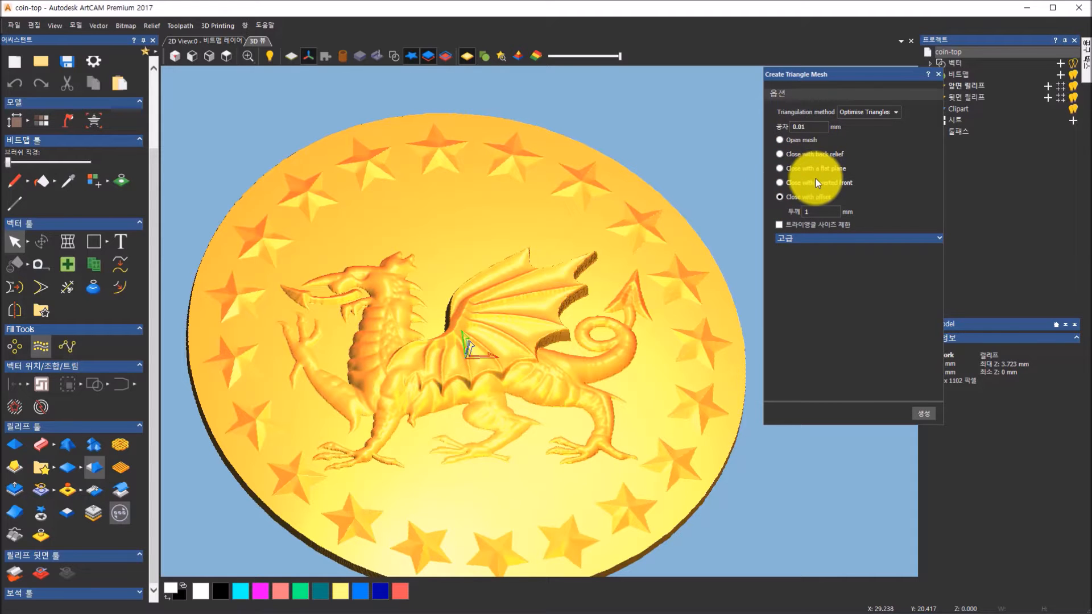
pyautogui.click(779, 141)
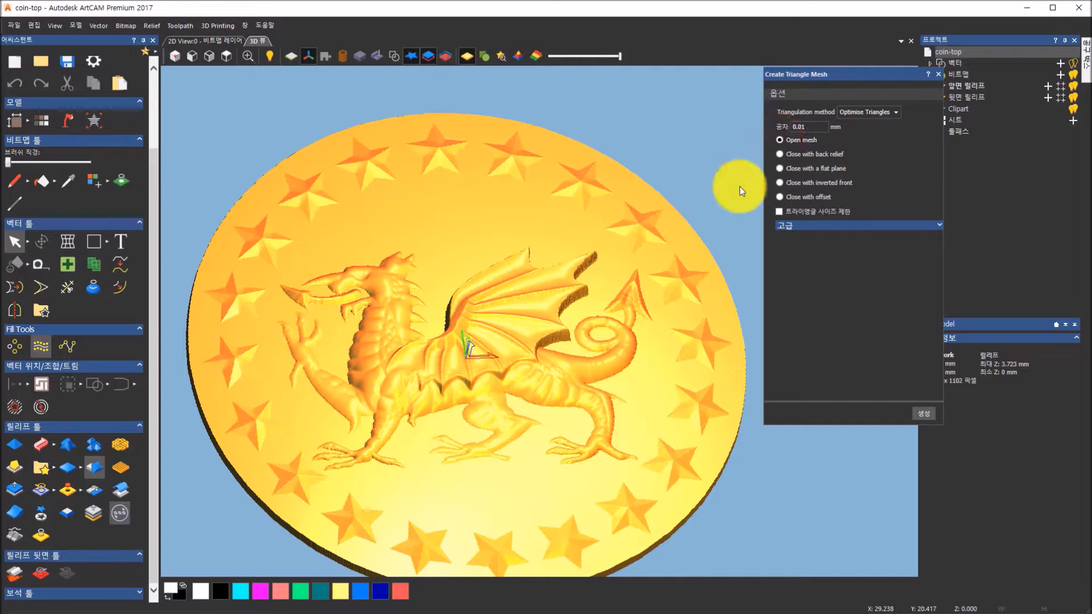
# - Check the coin's underside and create its open triangle mesh with a 0.01 mm tolerance
pyautogui.moveTo(722, 199); pyautogui.dragTo(12, 390)
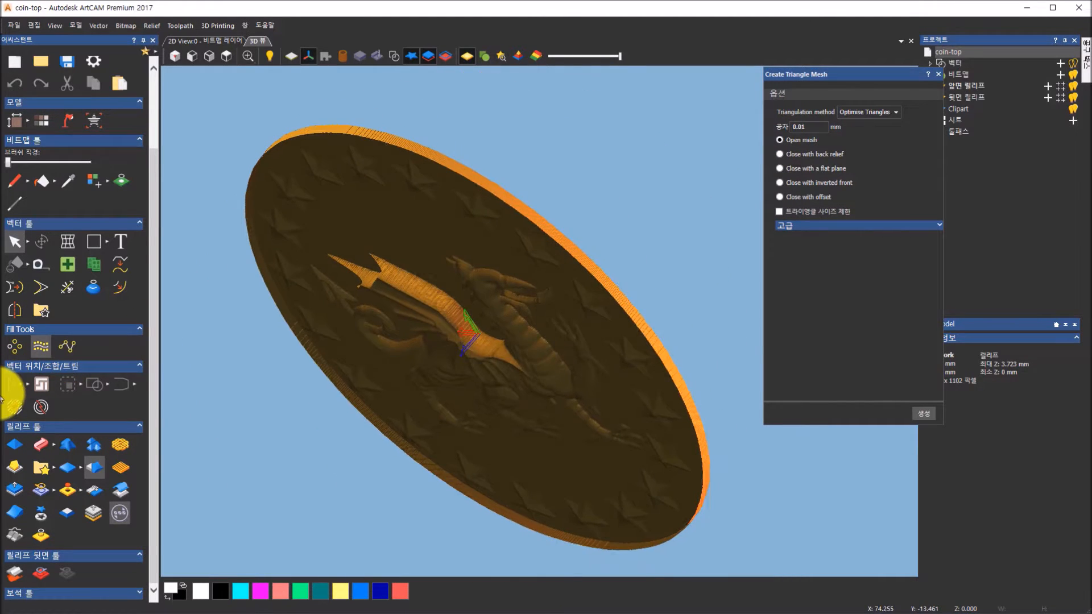
pyautogui.moveTo(438, 463); pyautogui.dragTo(485, 188)
pyautogui.click(175, 55)
pyautogui.click(800, 138)
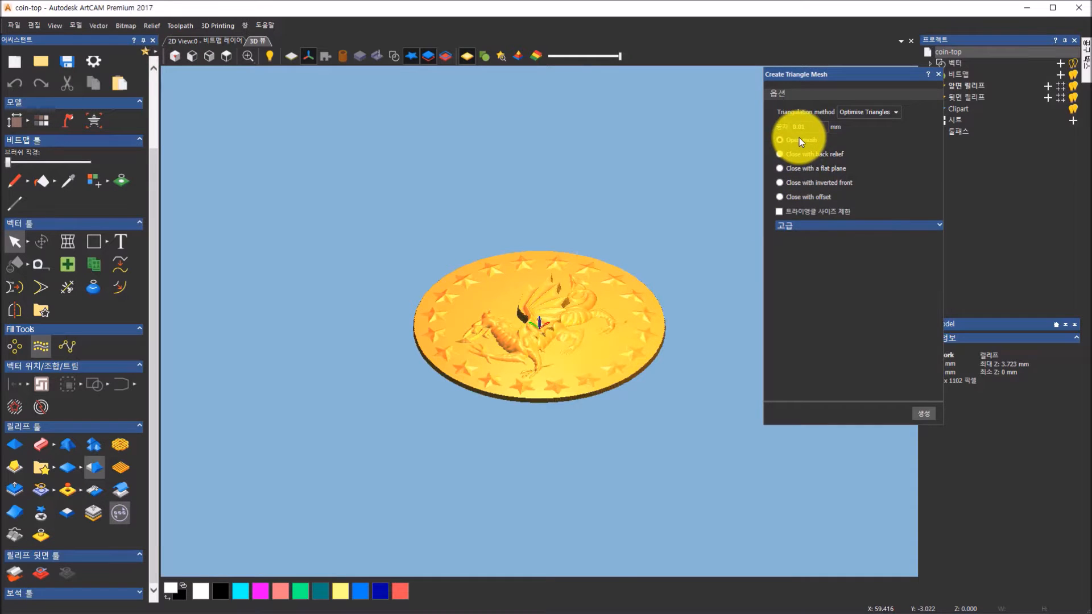
pyautogui.click(924, 419)
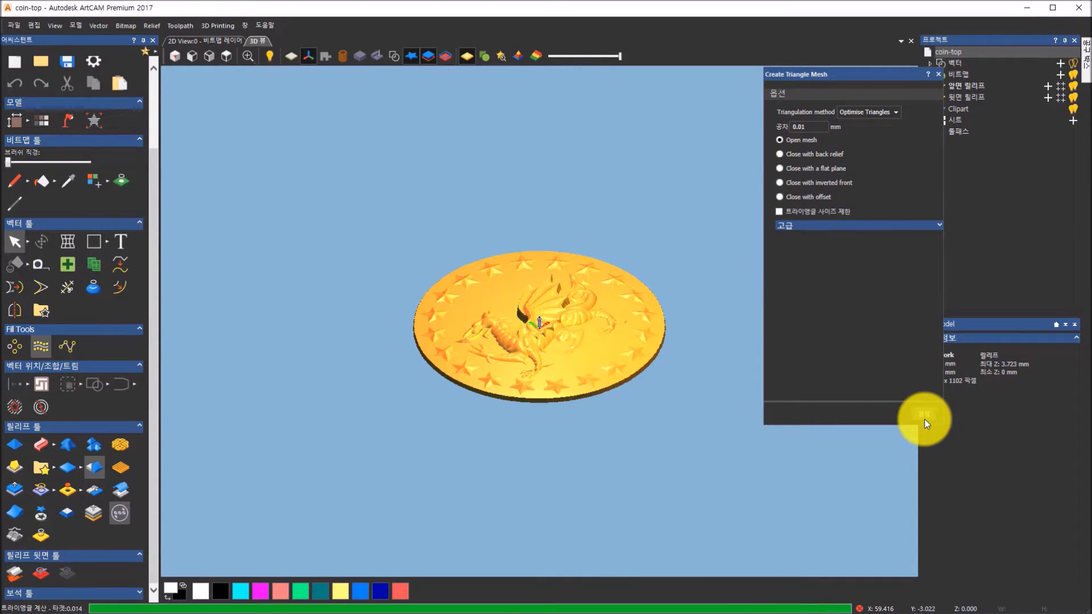
# - Inspect the shaded coin mesh, and switch its drawing mode to Wireframe to examine the dragon's triangles up close
pyautogui.moveTo(604, 268)
pyautogui.mouseDown()
pyautogui.moveTo(195, 239)
pyautogui.moveTo(617, 298)
pyautogui.moveTo(505, 173)
pyautogui.moveTo(760, 446)
pyautogui.mouseUp()
pyautogui.scroll(3, 585, 251)
pyautogui.moveTo(609, 329)
pyautogui.mouseDown()
pyautogui.moveTo(680, 439)
pyautogui.moveTo(464, 309)
pyautogui.moveTo(513, 449)
pyautogui.moveTo(545, 398)
pyautogui.moveTo(534, 333)
pyautogui.mouseUp()
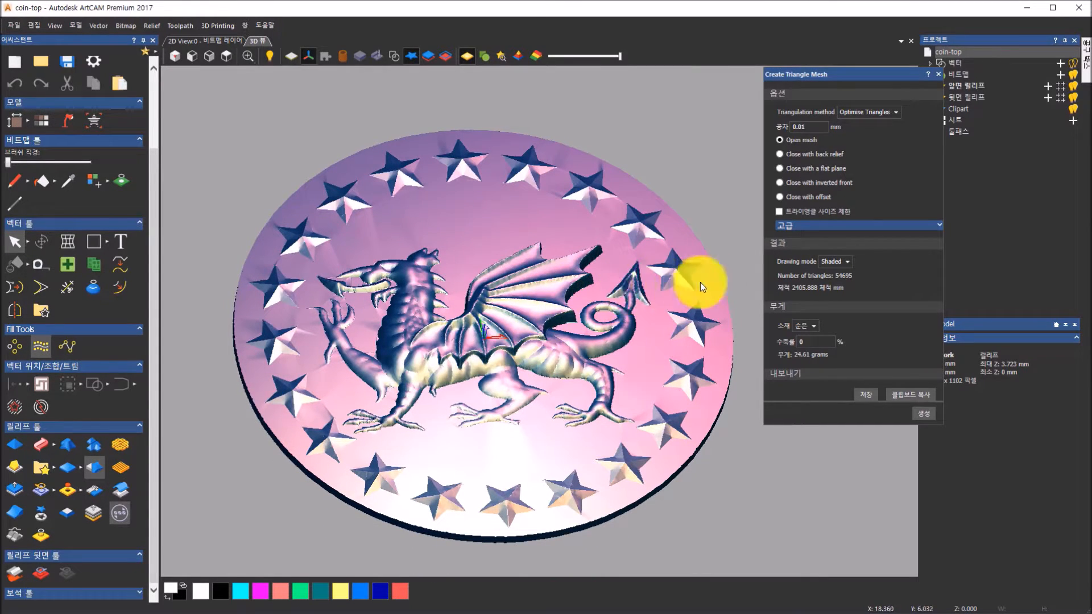
pyautogui.click(848, 261)
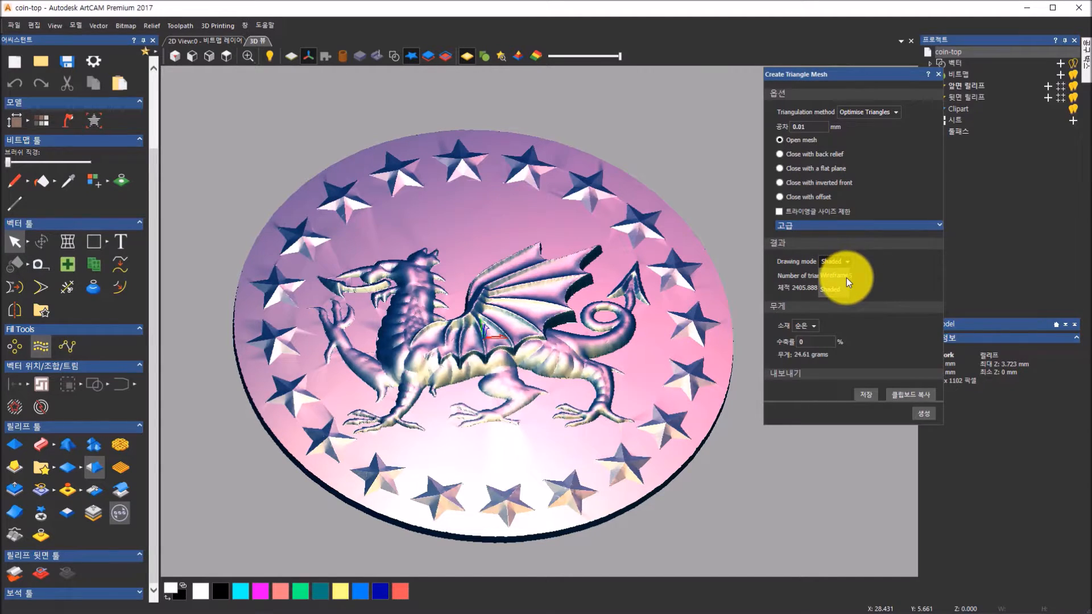
pyautogui.click(847, 277)
pyautogui.moveTo(472, 231)
pyautogui.mouseDown()
pyautogui.moveTo(455, 339)
pyautogui.moveTo(461, 320)
pyautogui.moveTo(437, 333)
pyautogui.mouseUp()
pyautogui.scroll(5, 436, 332)
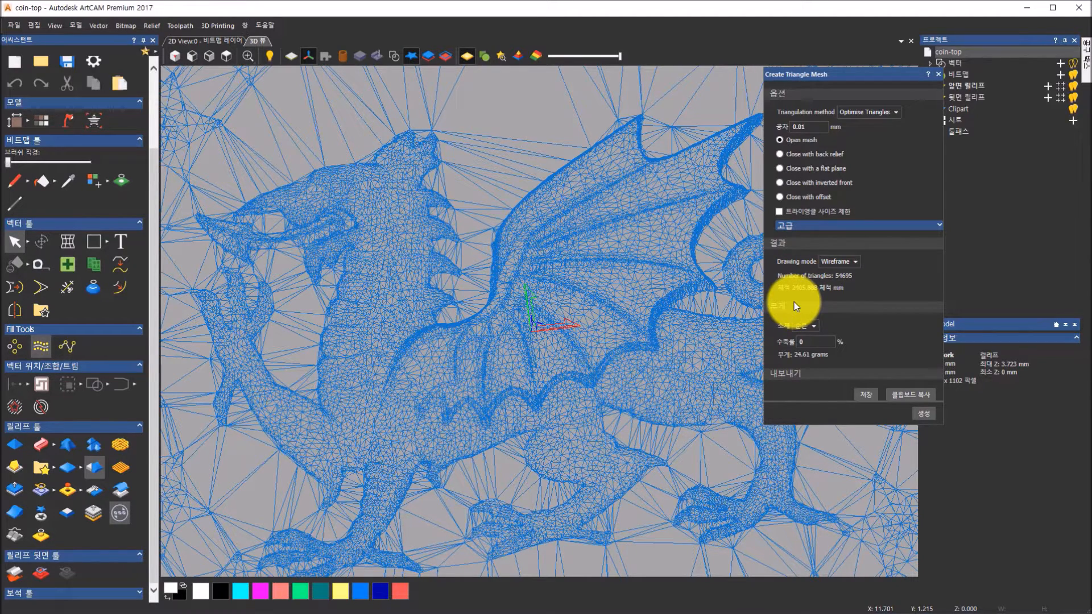
# - Review the material choices for the weight calculation and the file formats for exporting the mesh, without saving a file
pyautogui.click(811, 325)
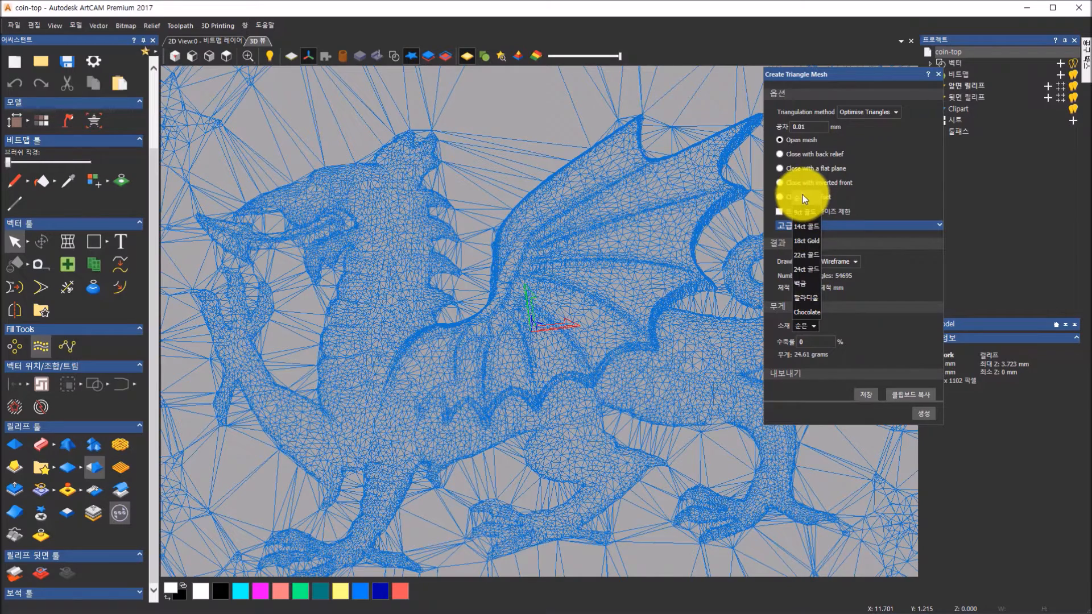
pyautogui.click(803, 195)
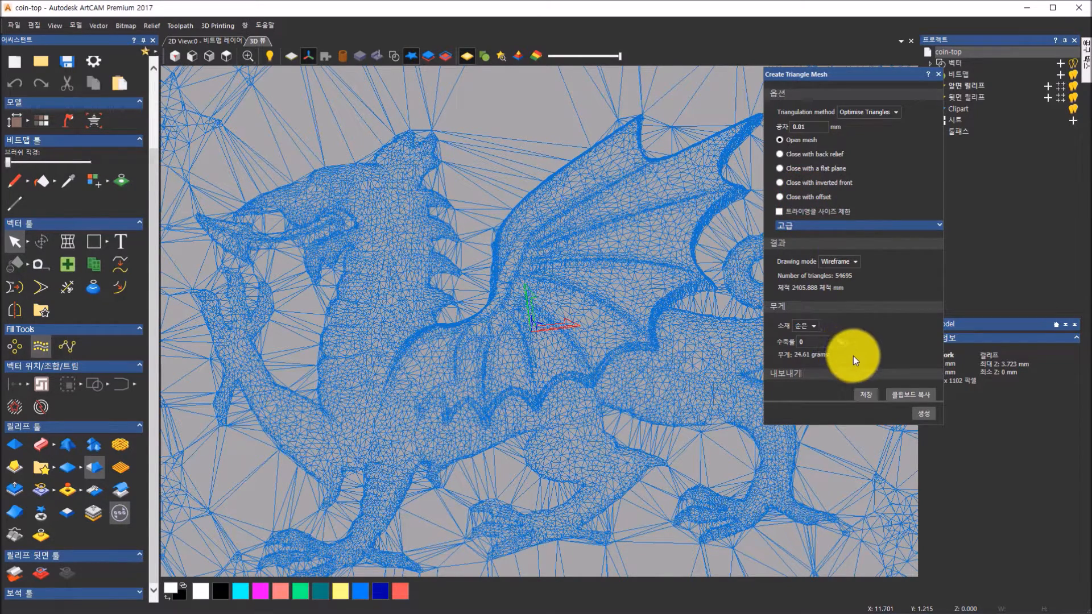
pyautogui.click(863, 394)
pyautogui.moveTo(788, 87); pyautogui.dragTo(317, 91)
pyautogui.click(575, 464)
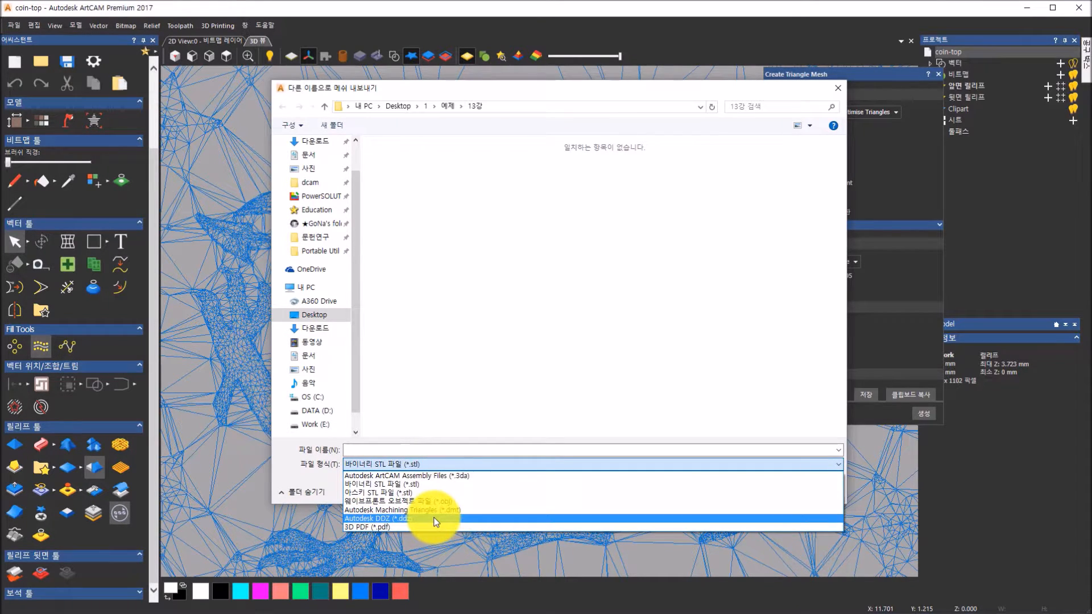
pyautogui.click(527, 356)
pyautogui.click(792, 492)
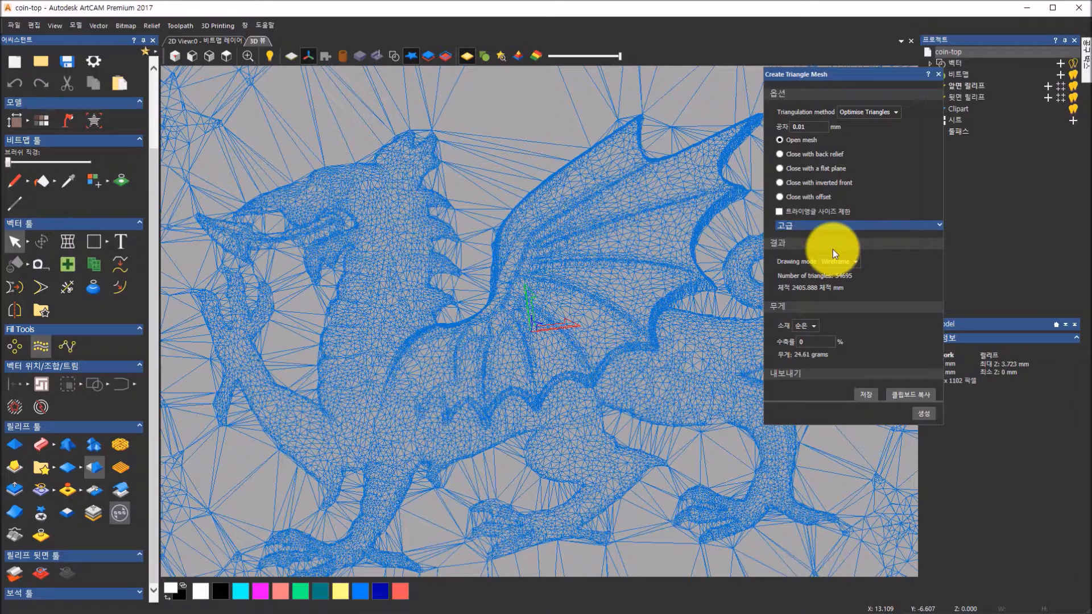
pyautogui.moveTo(541, 475); pyautogui.dragTo(549, 459)
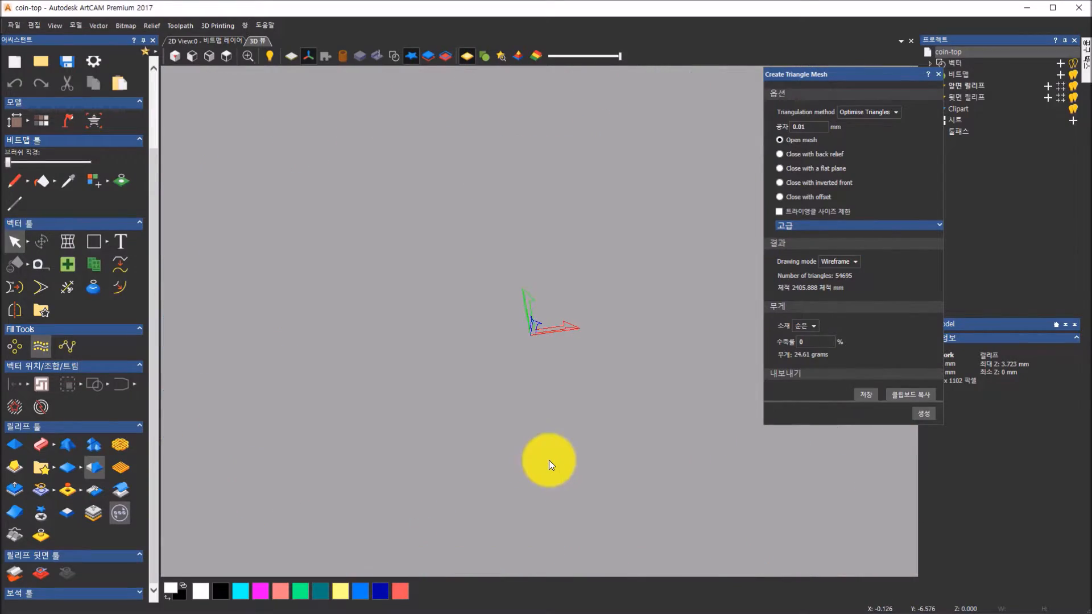
pyautogui.scroll(-3, 549, 460)
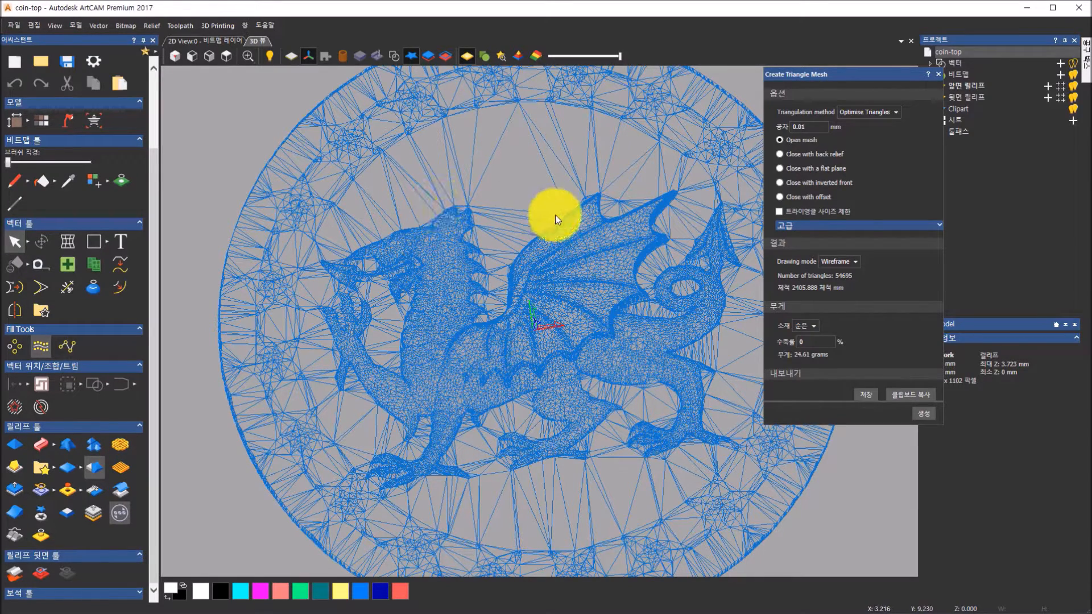
# - Limit the triangle size in both directions to a maximum side length of 1 mm, recreate the open mesh, and inspect its wireframe
pyautogui.scroll(2, 445, 374)
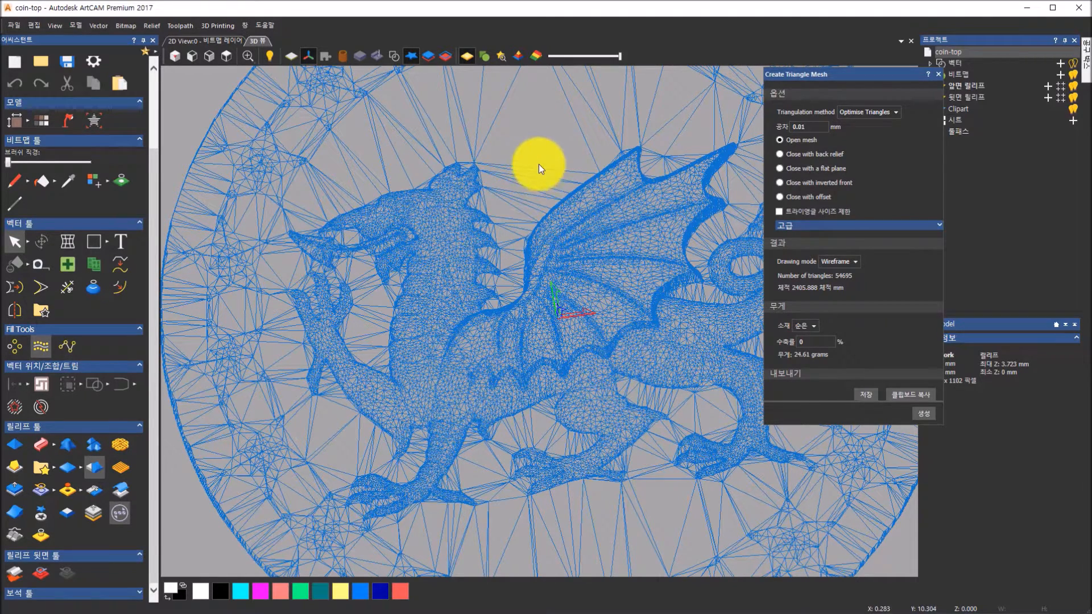
pyautogui.click(784, 211)
pyautogui.click(783, 213)
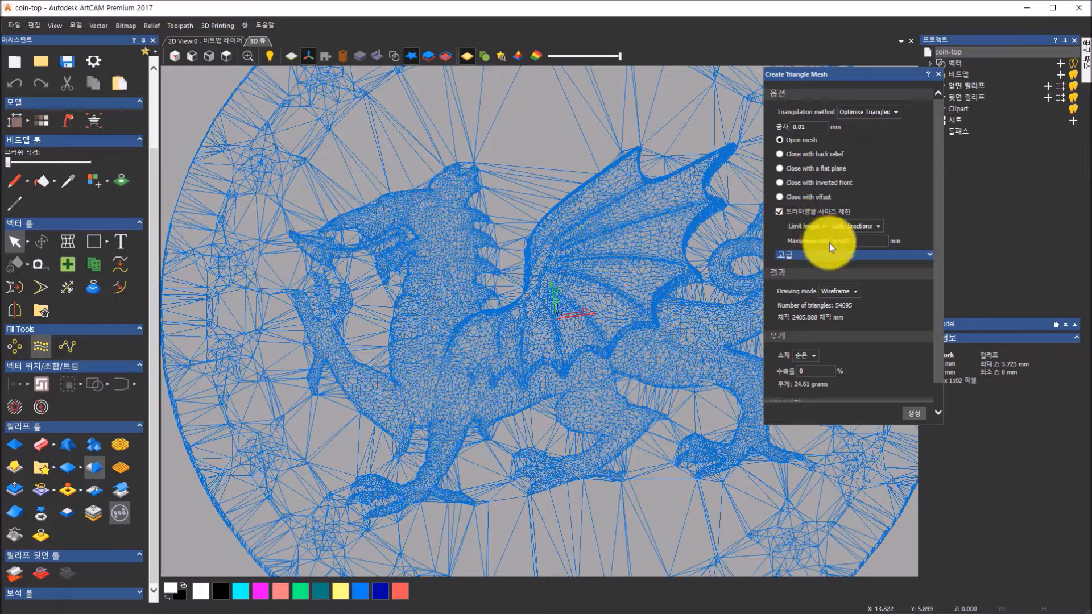
pyautogui.click(858, 242)
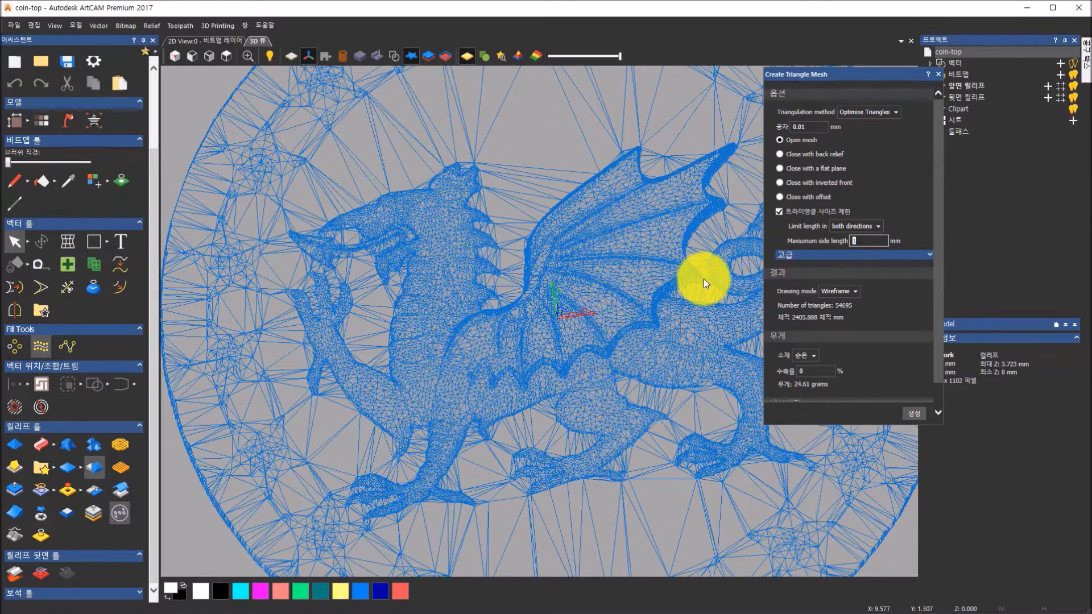
pyautogui.click(915, 415)
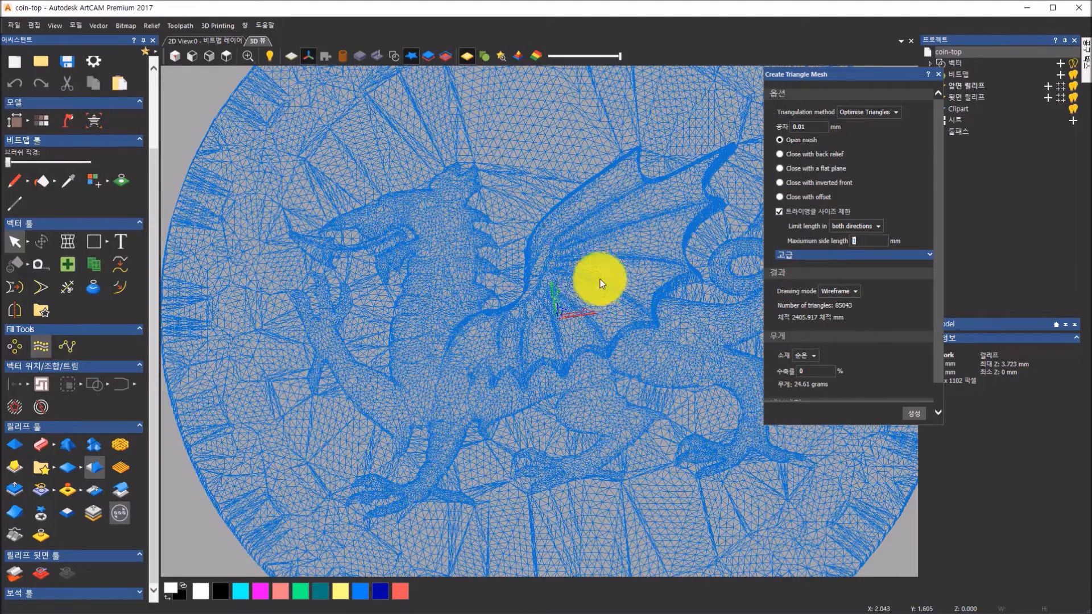
pyautogui.moveTo(592, 285); pyautogui.dragTo(639, 256)
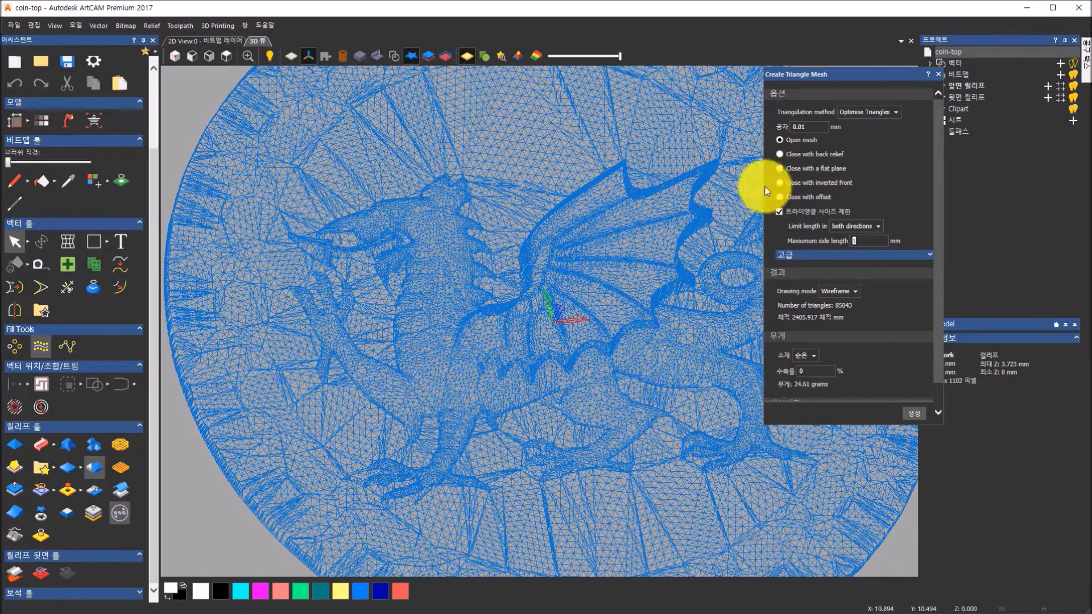
# - Turn off the triangle size limit and switch the mesh drawing mode to Shaded
pyautogui.click(866, 240)
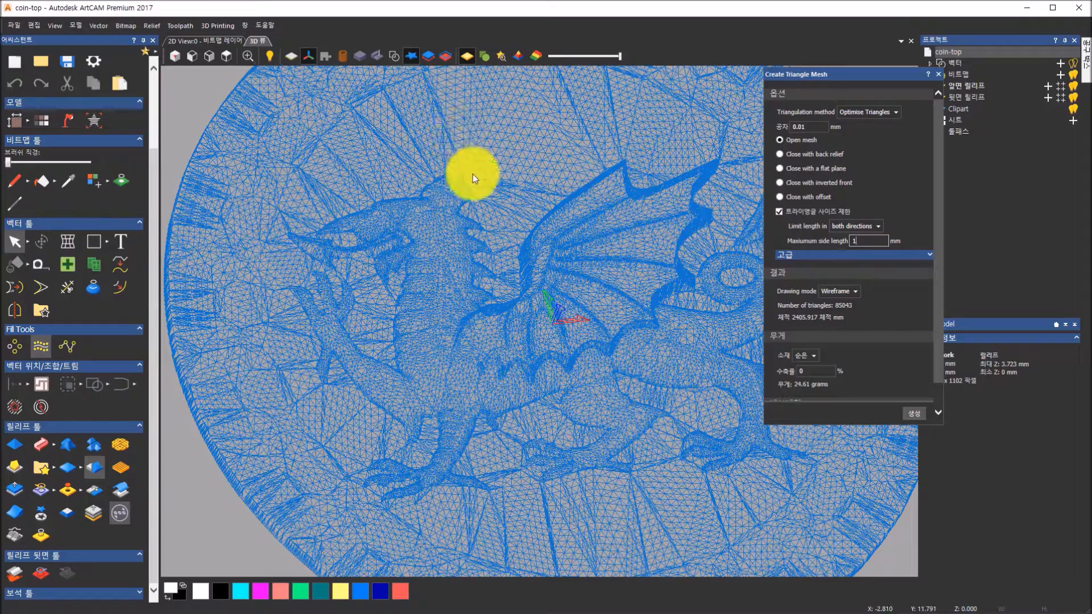
pyautogui.scroll(-2, 542, 142)
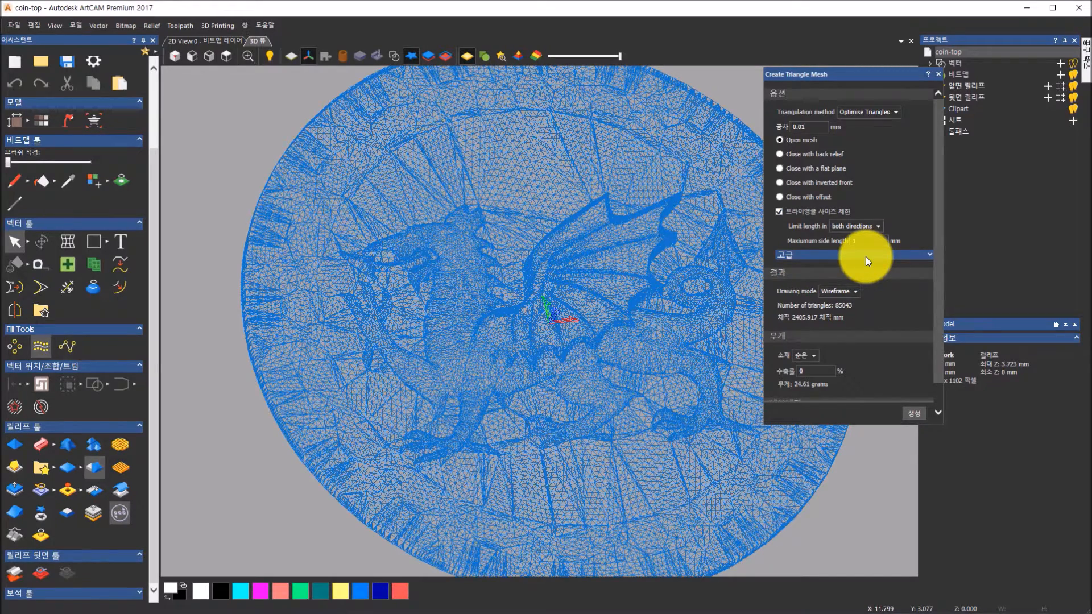
pyautogui.click(849, 211)
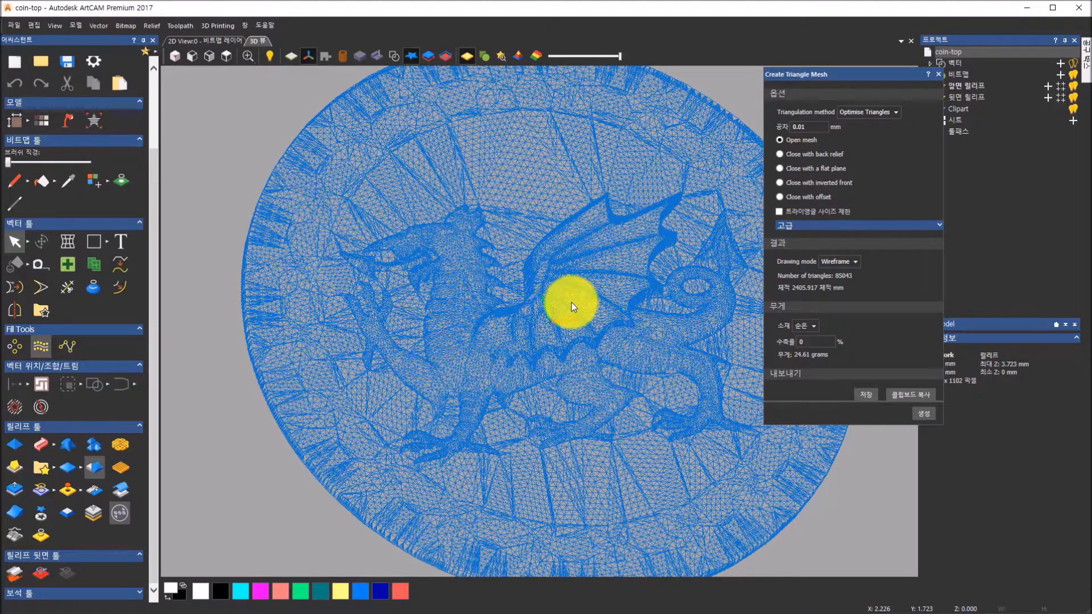
pyautogui.click(856, 262)
pyautogui.click(849, 290)
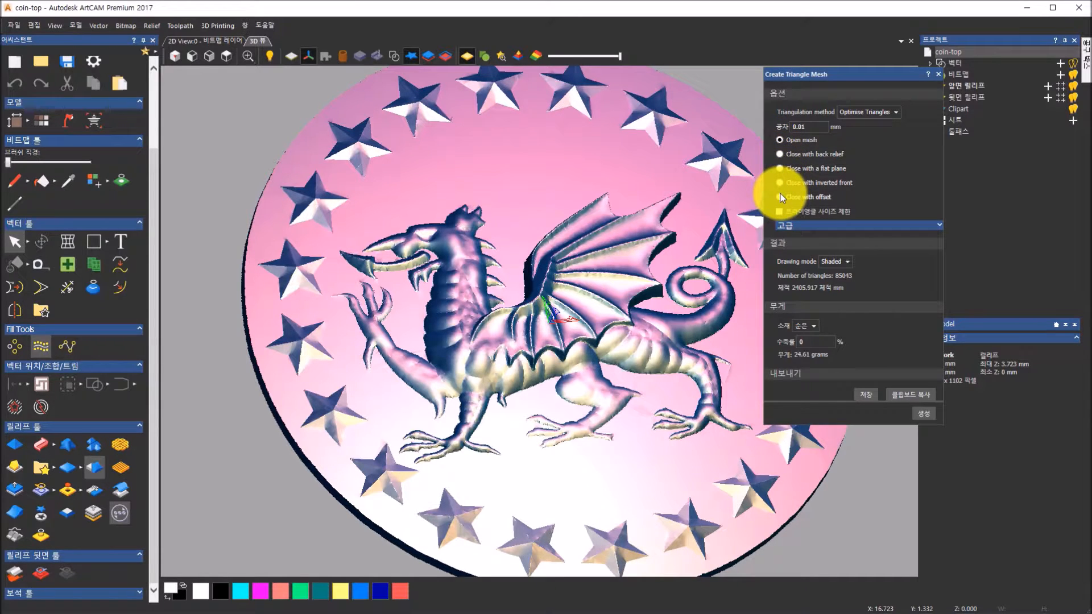
# - Create the coin mesh with Close with back relief, and expand the front and back relief groups in the project tree
pyautogui.click(780, 154)
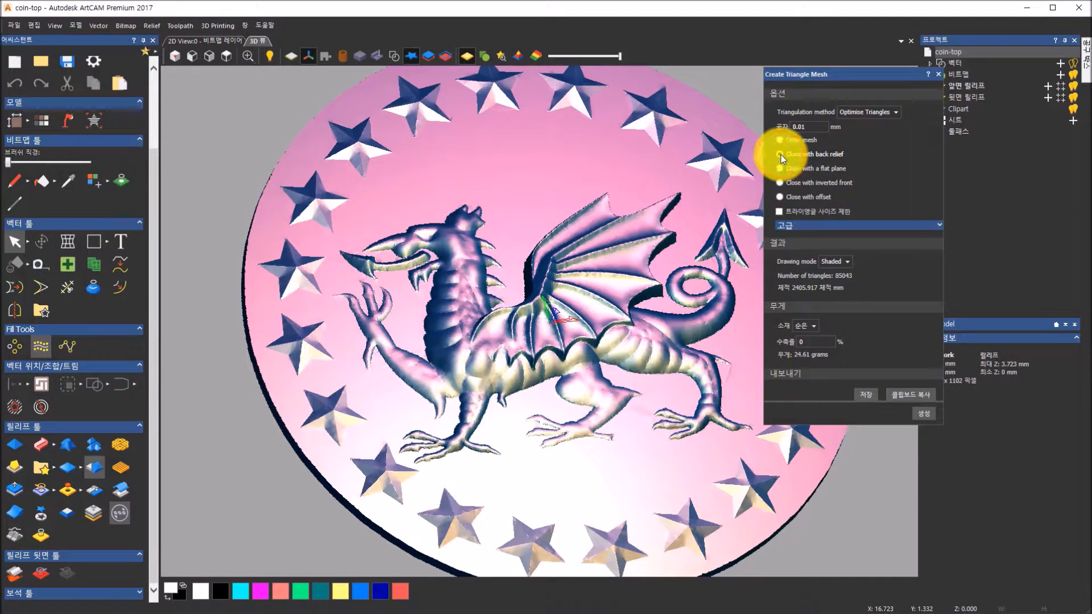
pyautogui.click(925, 412)
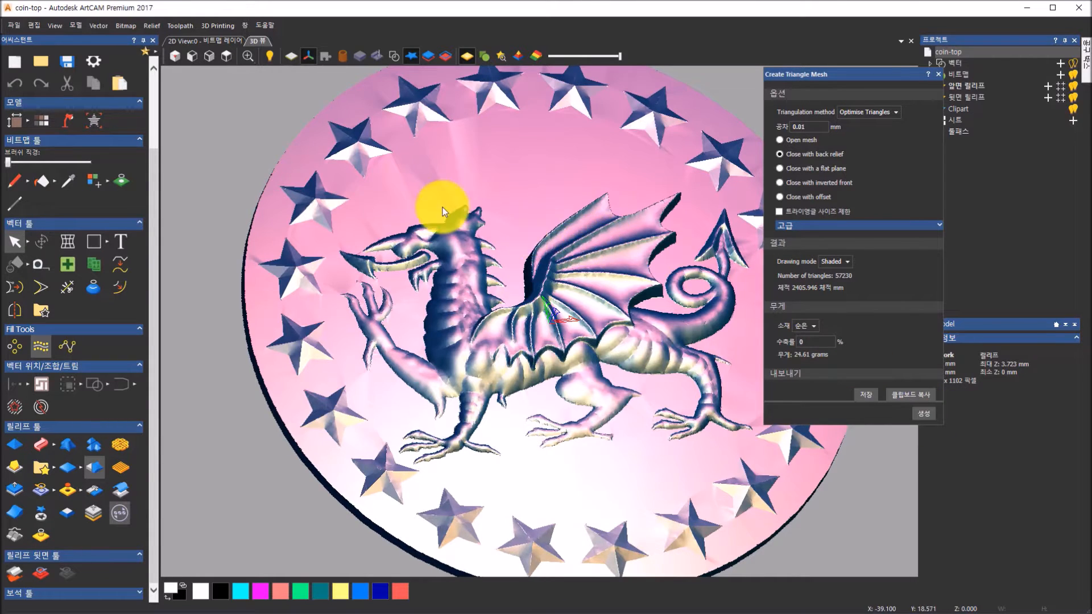
pyautogui.moveTo(442, 207); pyautogui.dragTo(658, 354)
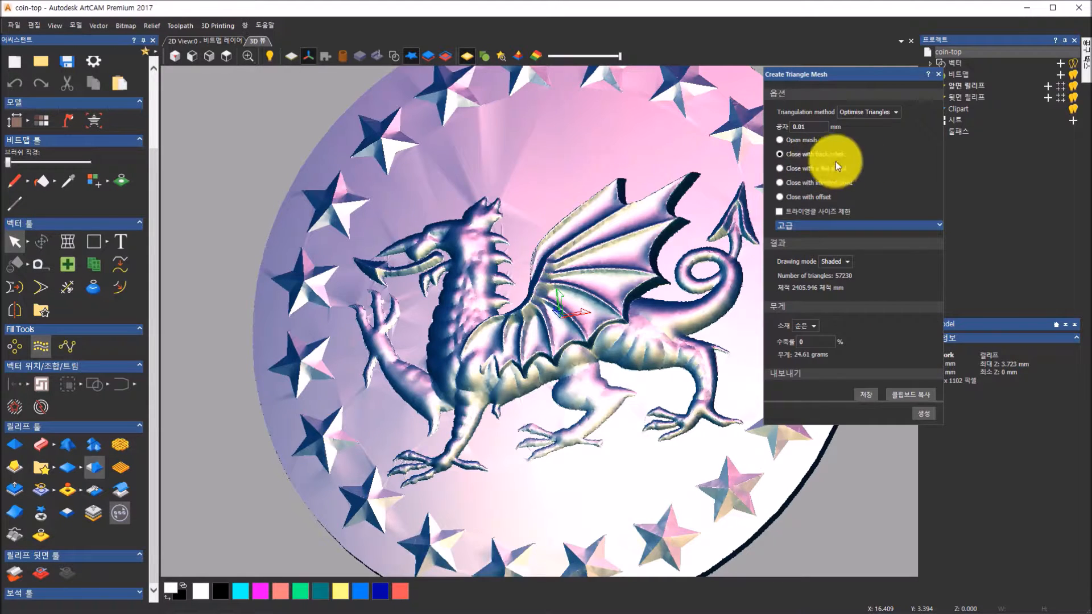
pyautogui.moveTo(879, 74); pyautogui.dragTo(841, 84)
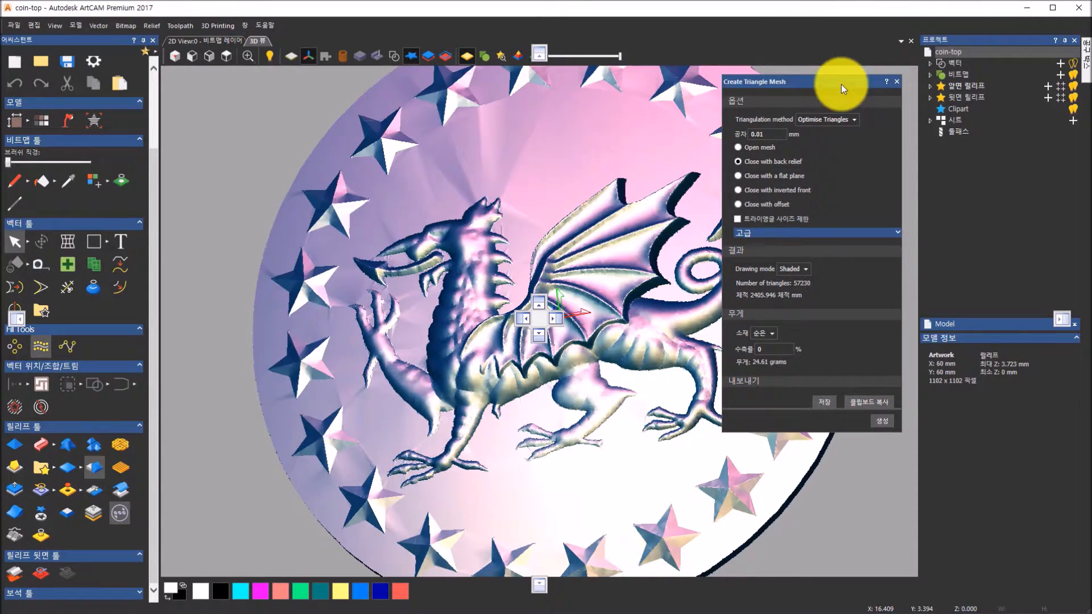
pyautogui.click(931, 86)
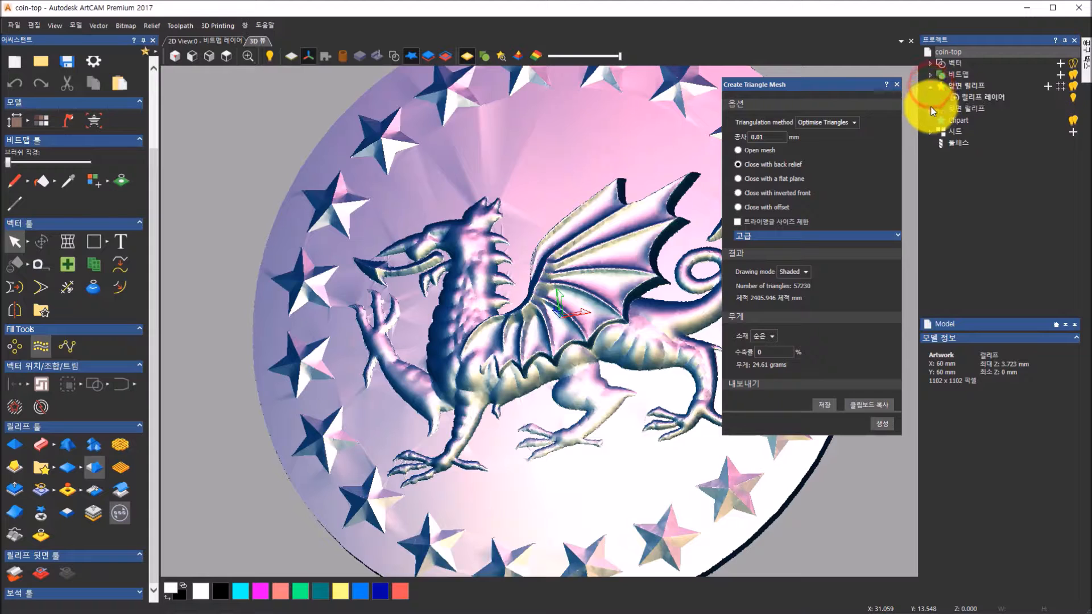
pyautogui.click(931, 108)
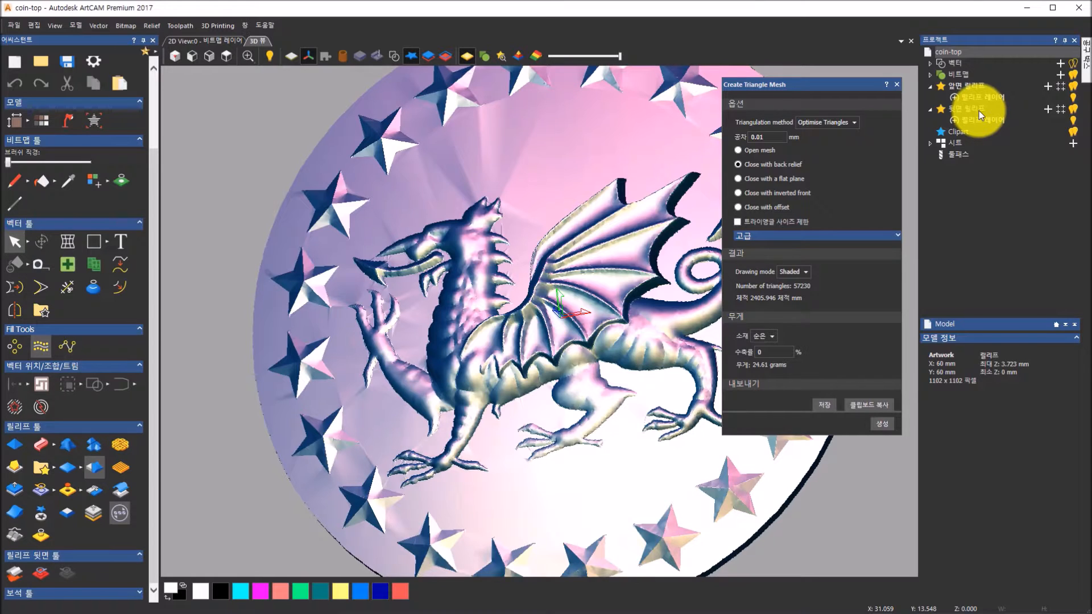
# - Create the coin mesh closed with a flat plane and view it from another angle
pyautogui.click(739, 179)
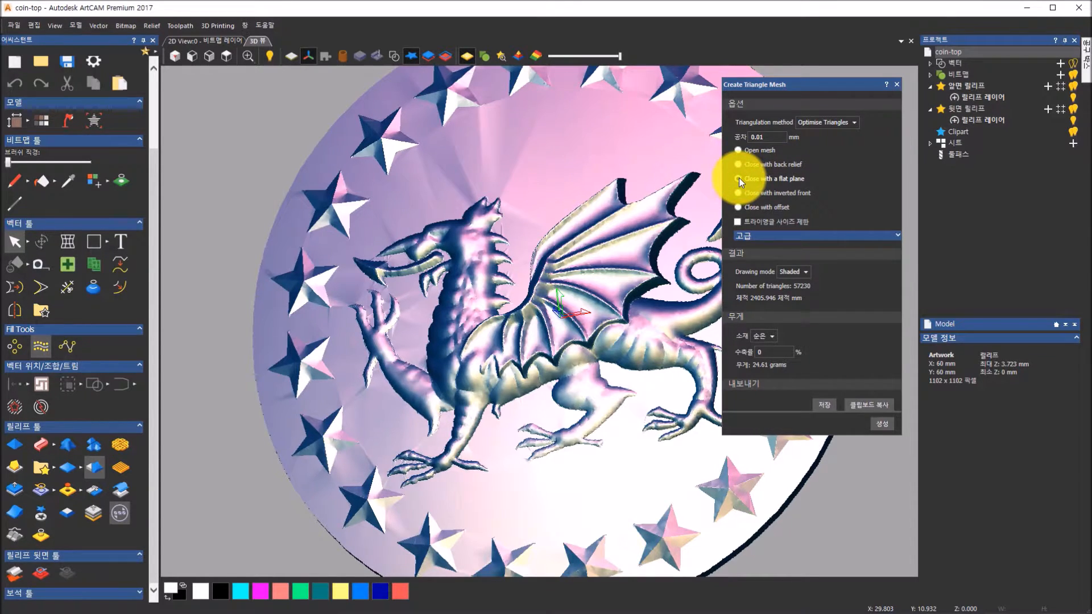
pyautogui.click(886, 427)
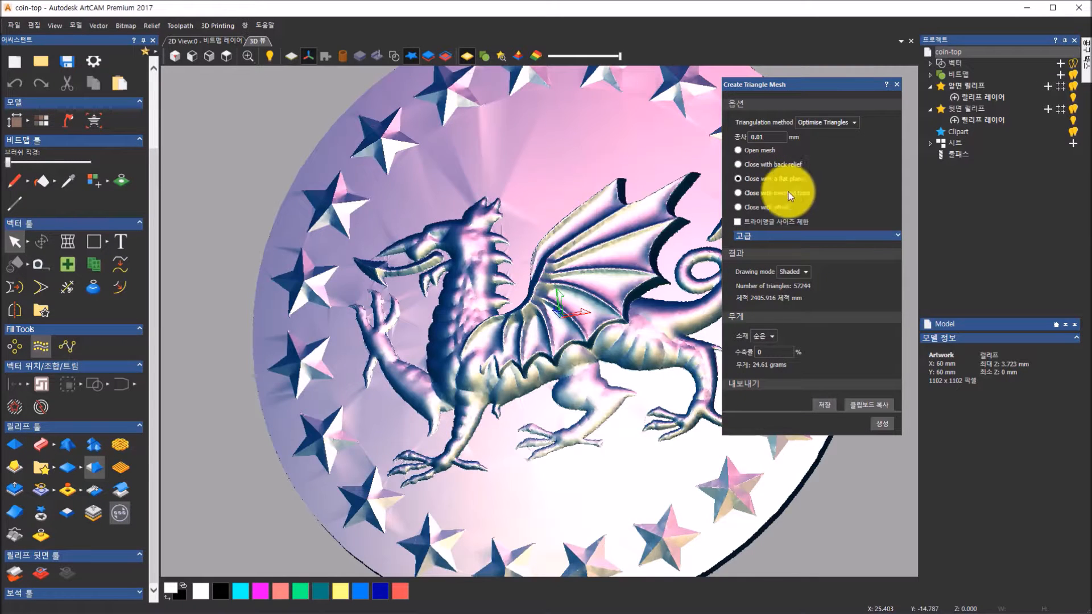
pyautogui.moveTo(403, 171); pyautogui.dragTo(753, 193)
# - Create the mesh with Close with inverted front, and inspect the coin's front, back and edge
pyautogui.click(753, 194)
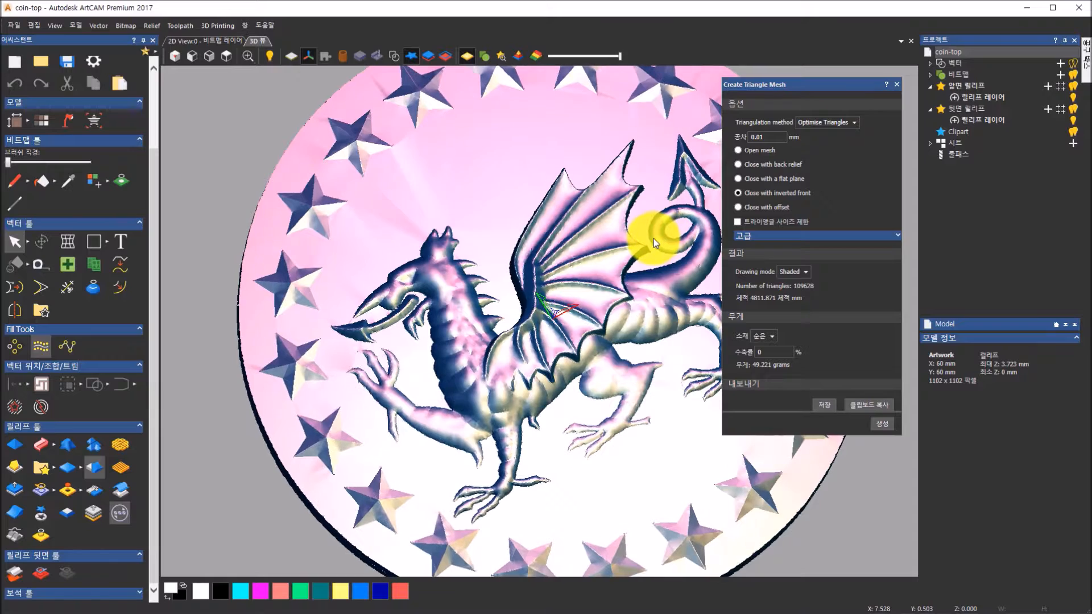
pyautogui.moveTo(534, 239); pyautogui.dragTo(150, 265)
pyautogui.moveTo(474, 177); pyautogui.dragTo(317, 383)
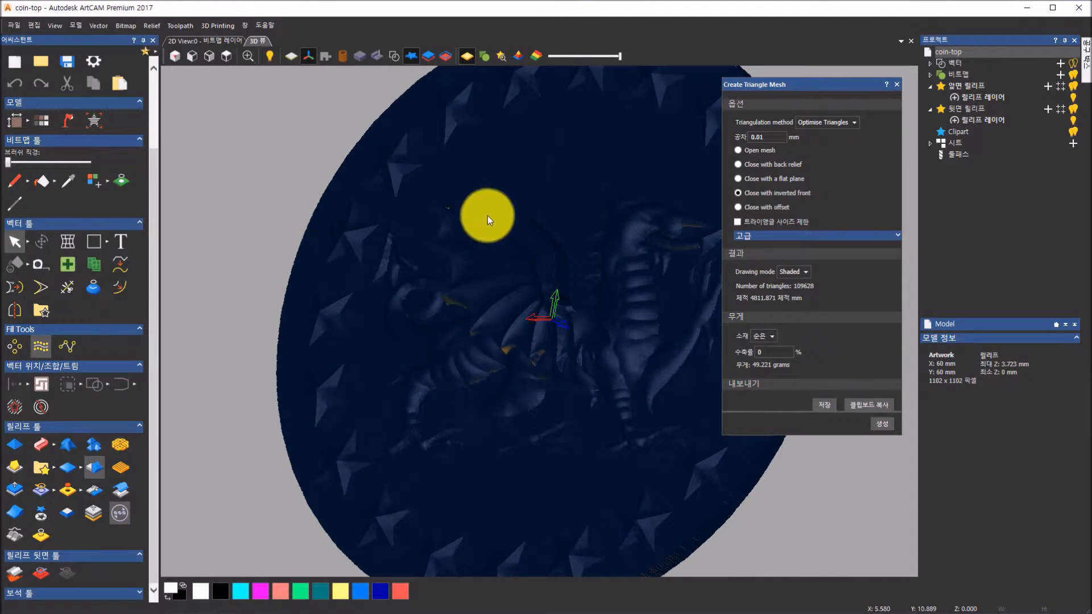
pyautogui.moveTo(604, 195); pyautogui.dragTo(324, 263)
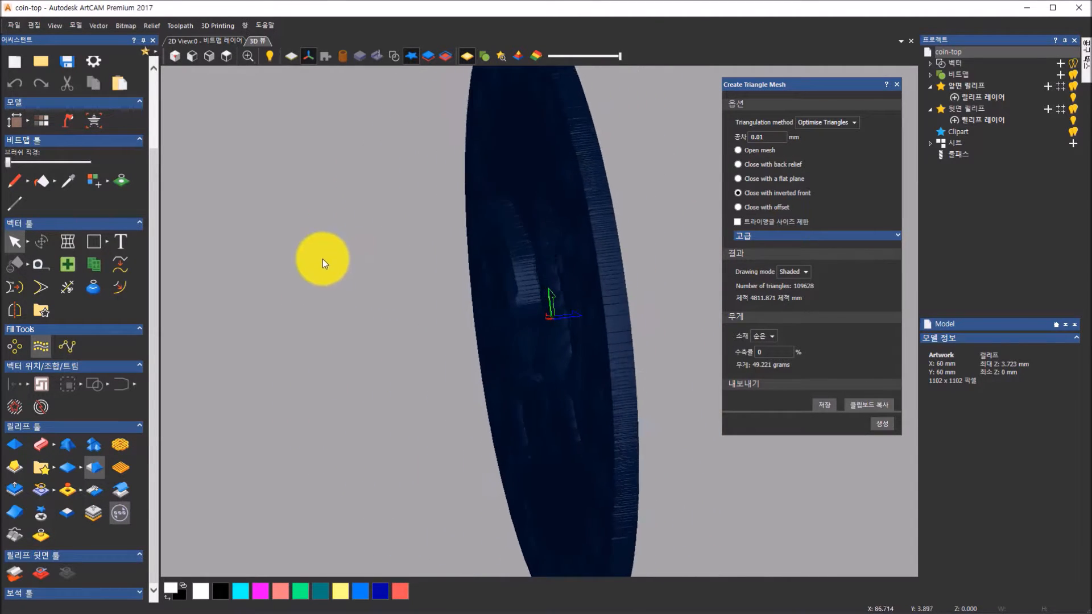
pyautogui.moveTo(574, 261); pyautogui.dragTo(253, 251)
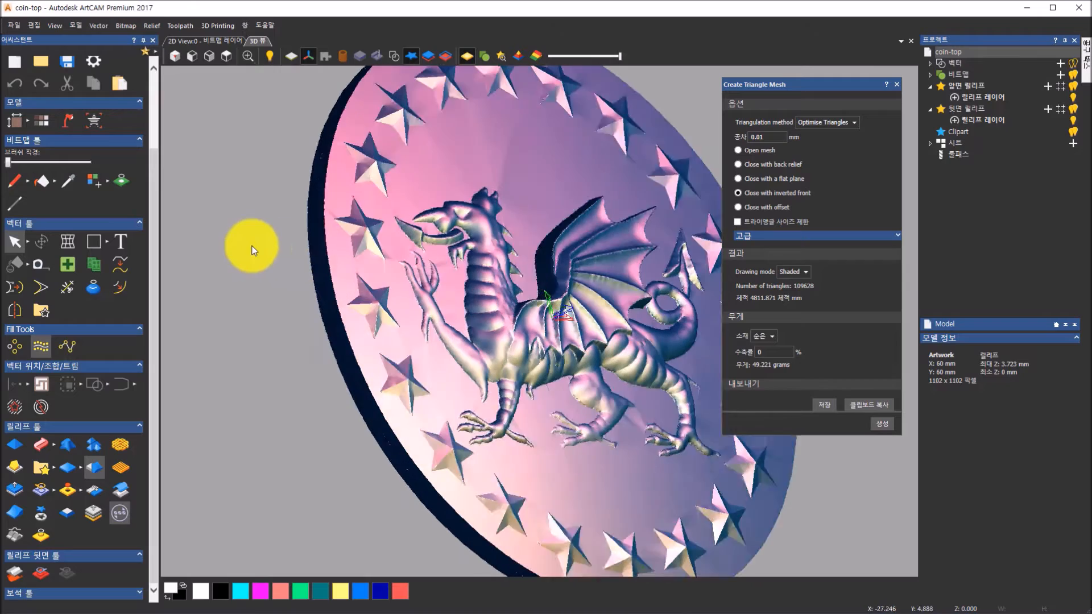
pyautogui.moveTo(451, 271); pyautogui.dragTo(349, 297)
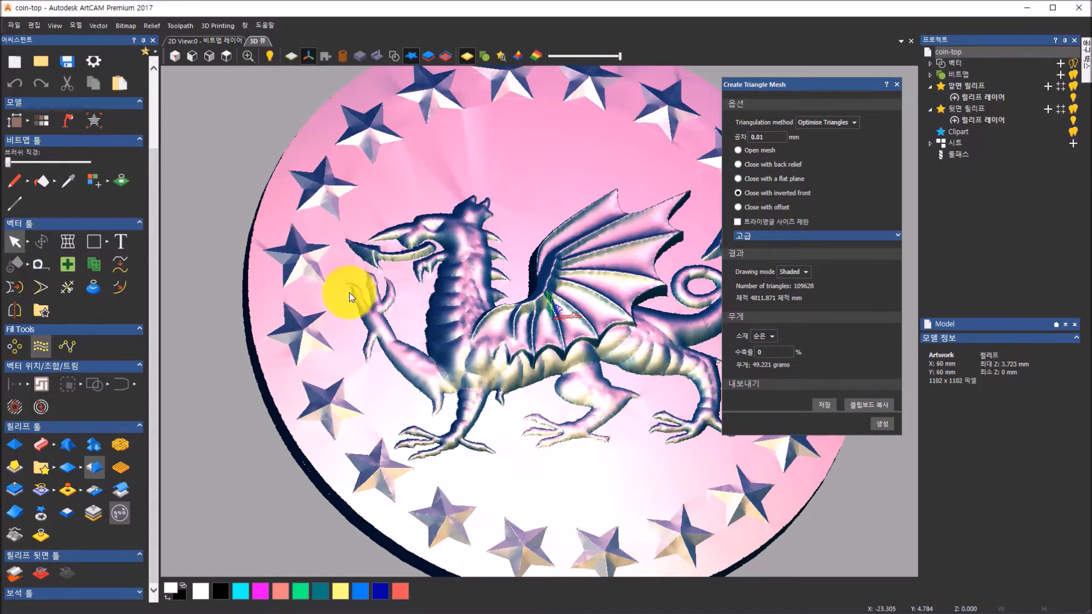
# - Create the mesh with Close with offset at a 1 mm thickness, and inspect the coin's underside
pyautogui.click(740, 208)
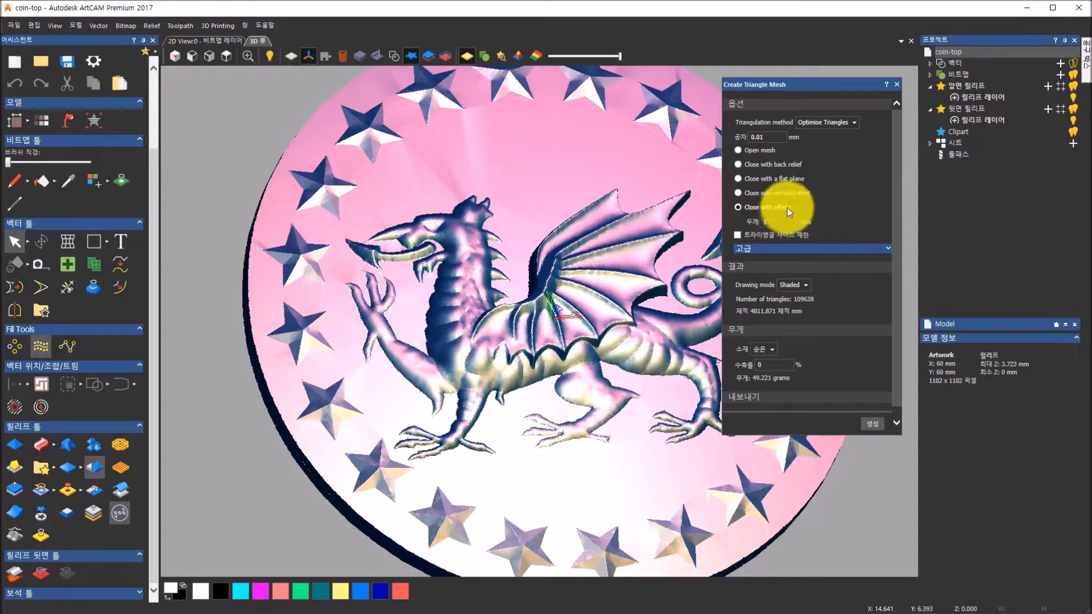
pyautogui.click(785, 223)
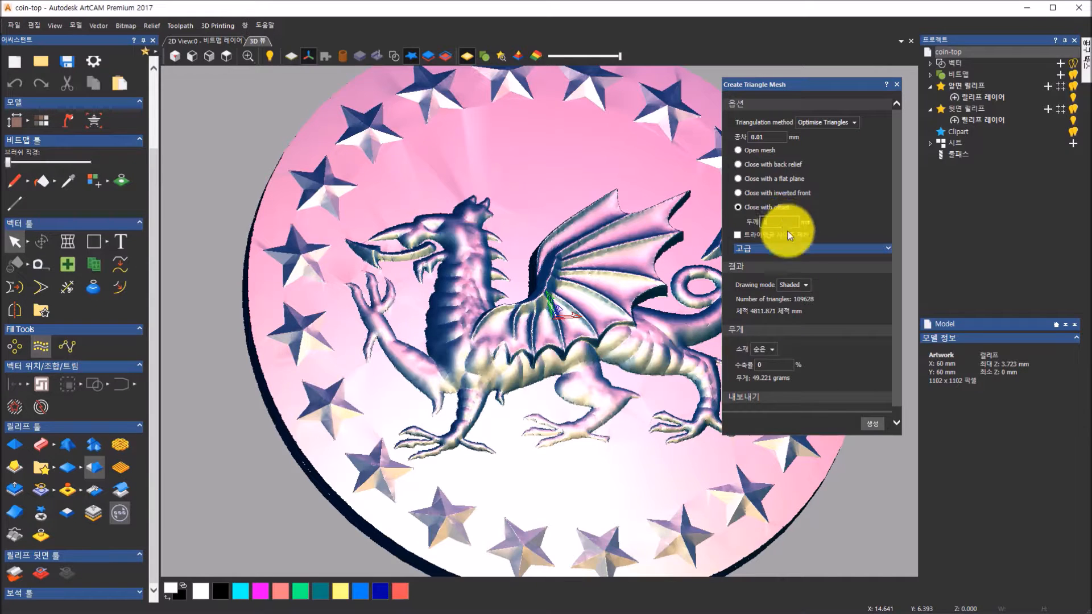
pyautogui.click(869, 425)
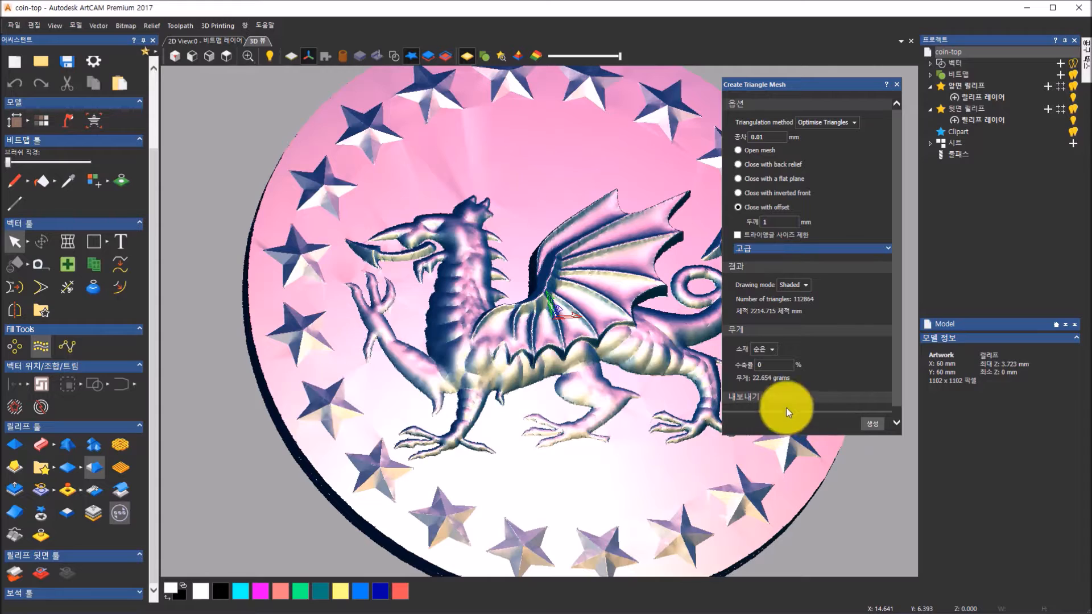
pyautogui.moveTo(244, 380); pyautogui.dragTo(551, 169)
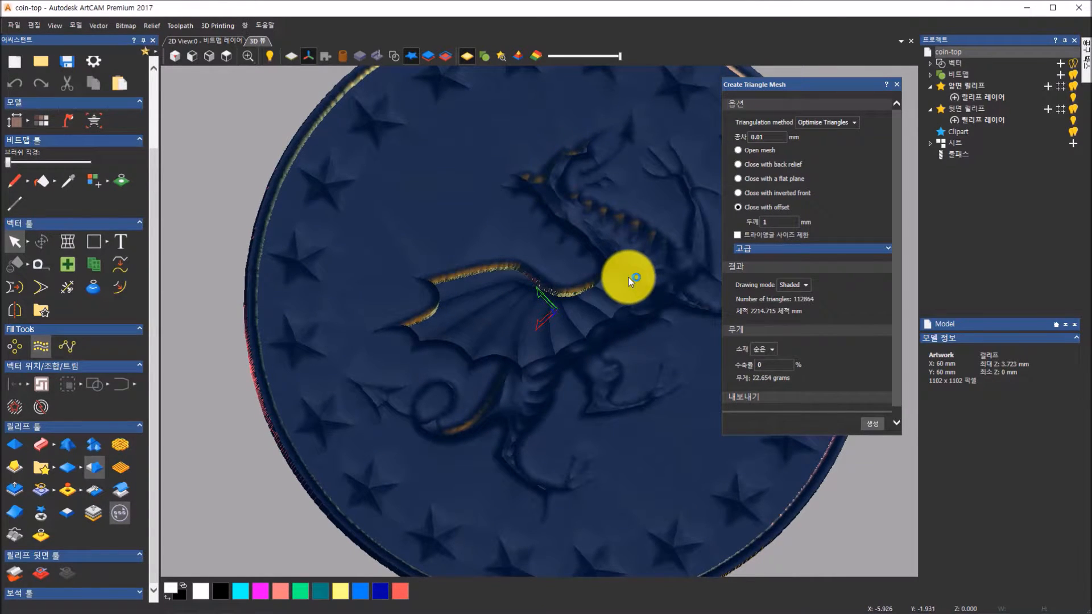
pyautogui.moveTo(524, 326); pyautogui.dragTo(470, 209)
pyautogui.moveTo(494, 166); pyautogui.dragTo(394, 307)
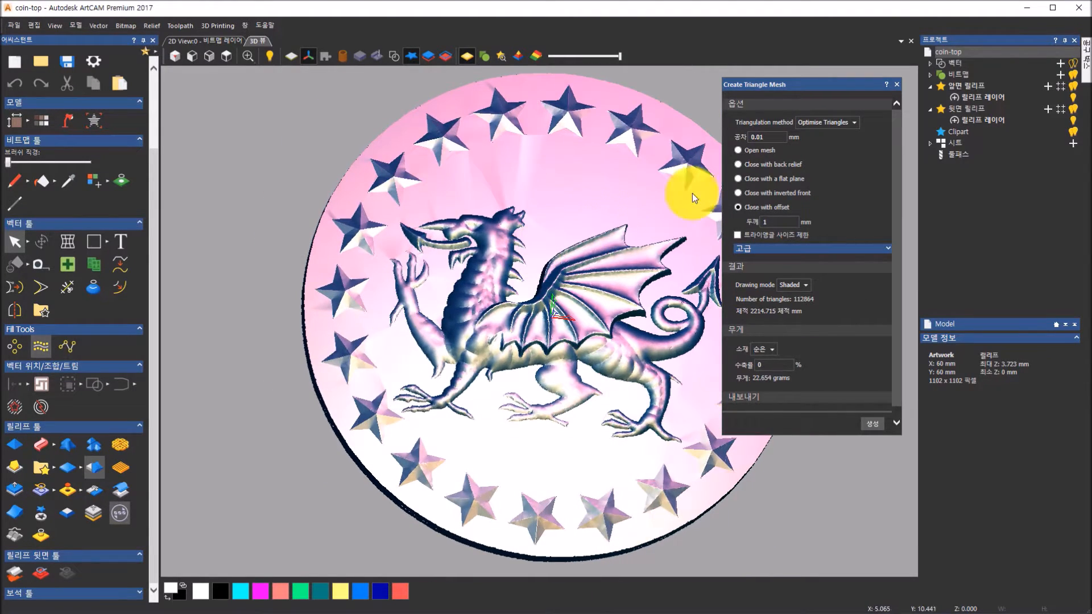
# - Select Close with back relief, leave the triangle mesh tool, and check the underside of the coin relief
pyautogui.click(756, 207)
pyautogui.click(737, 165)
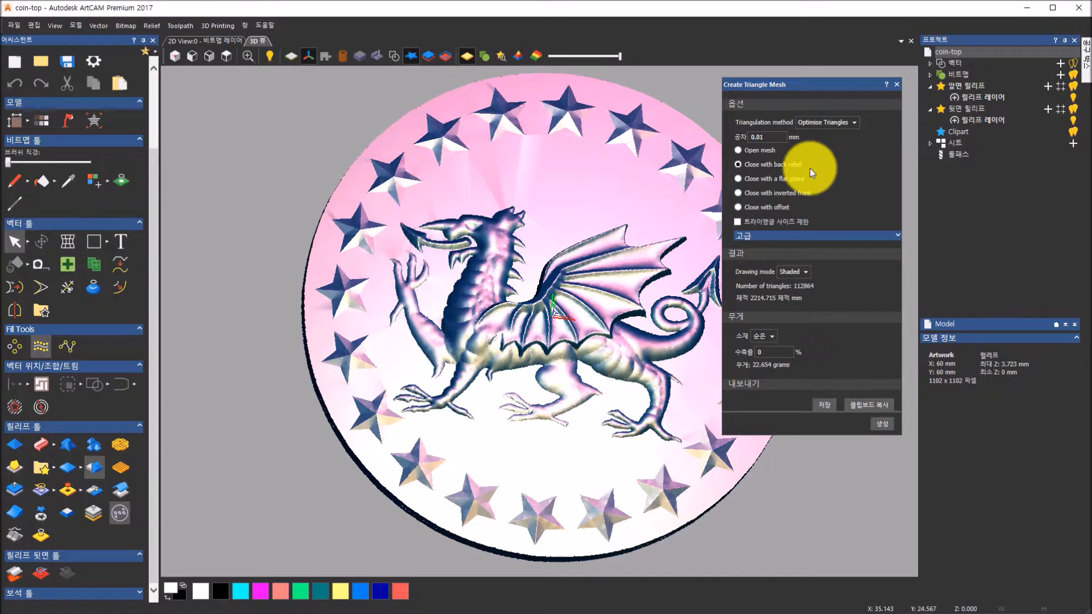
pyautogui.click(900, 88)
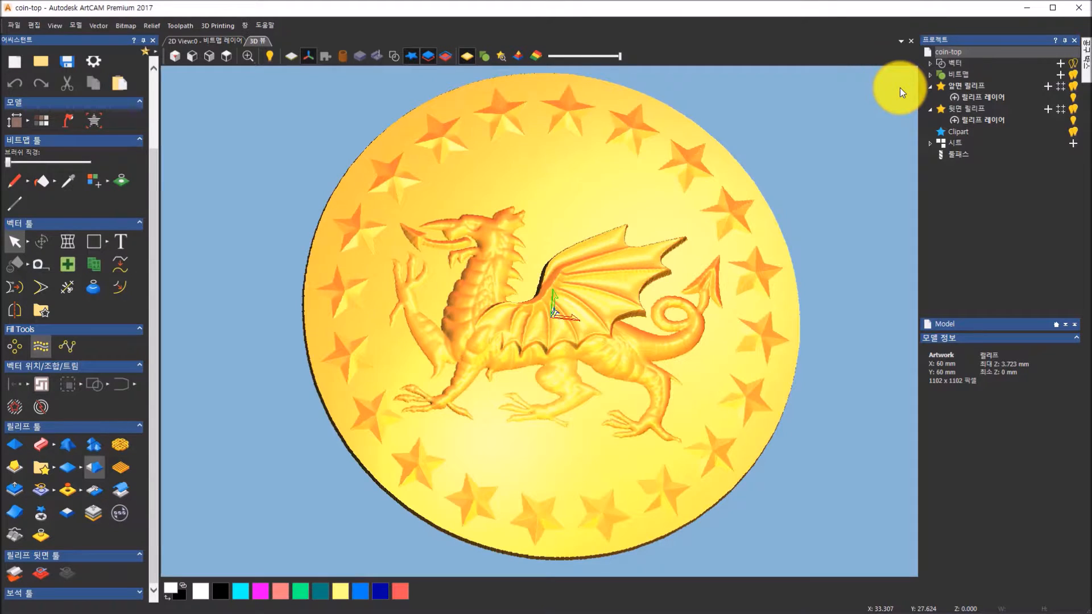
pyautogui.moveTo(830, 206); pyautogui.dragTo(511, 357)
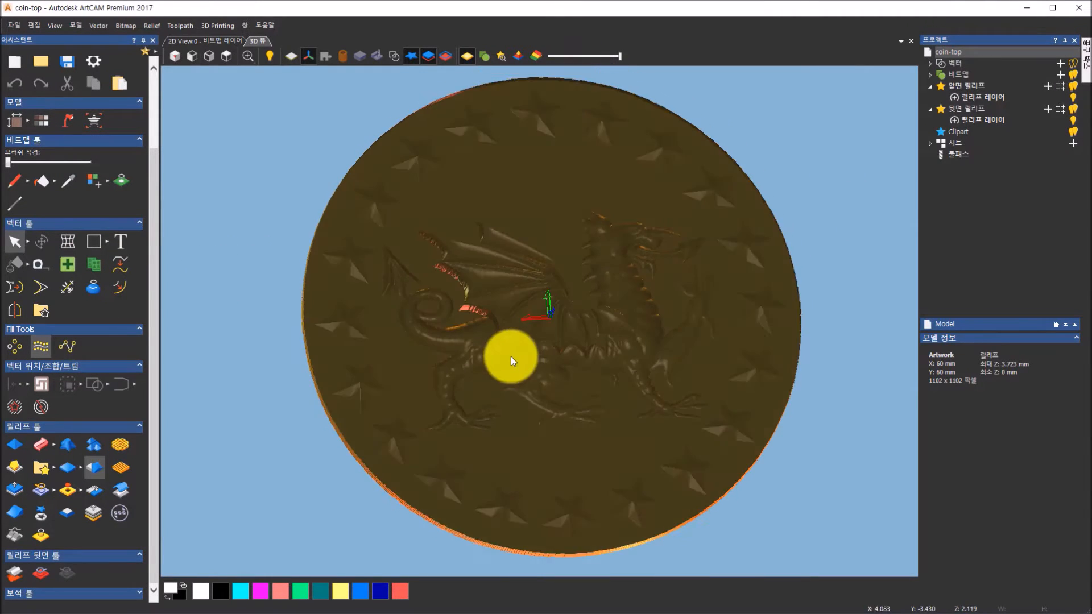
# - Import coin-bottom.art as a relief layer into the back relief using the add mode (추가)
pyautogui.click(968, 109)
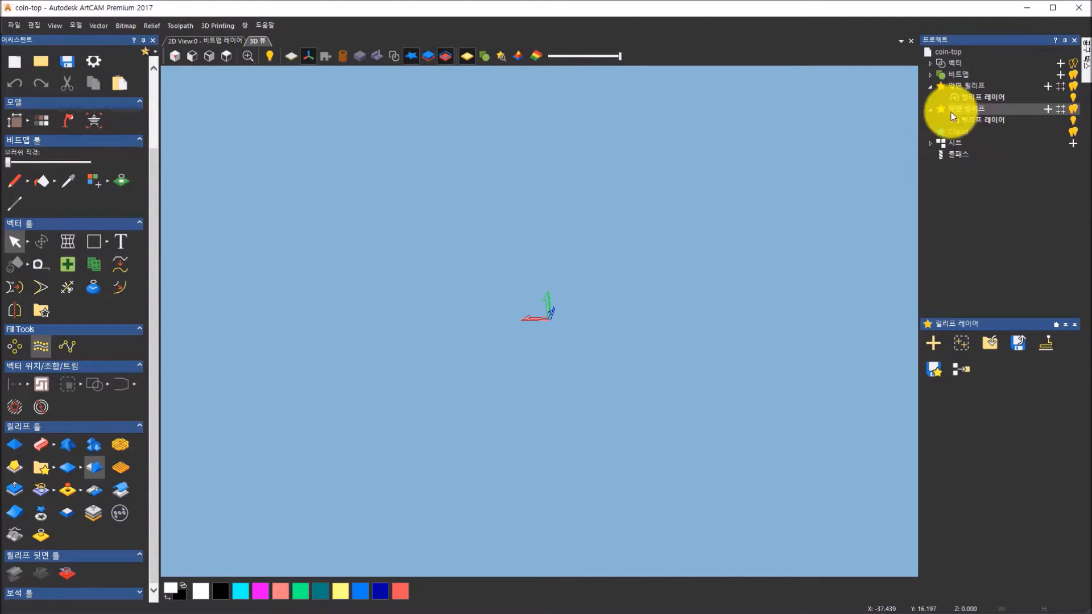
pyautogui.click(973, 120)
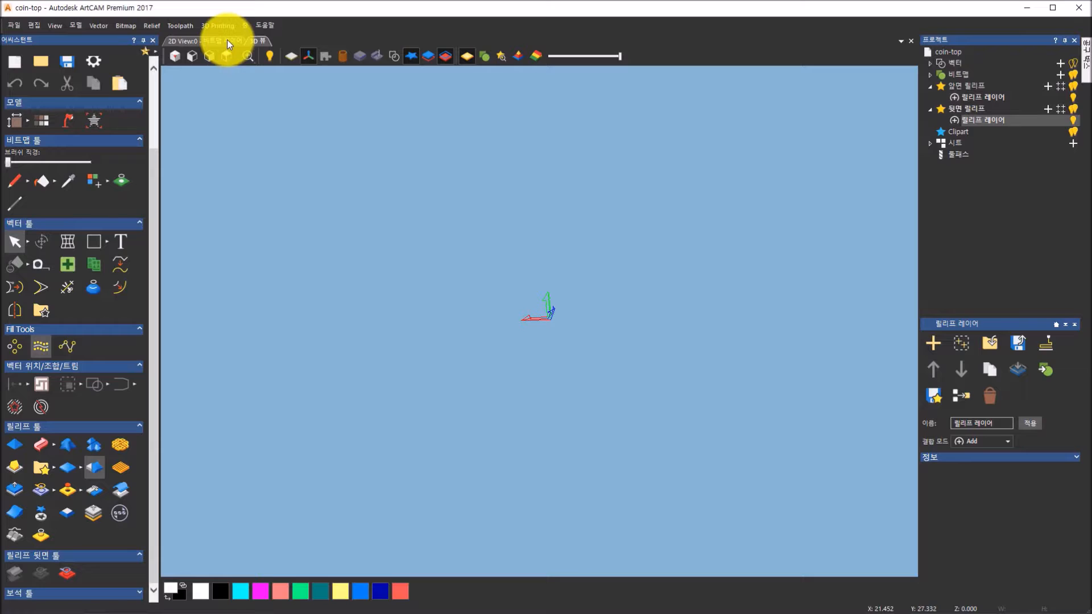
pyautogui.doubleClick(976, 120)
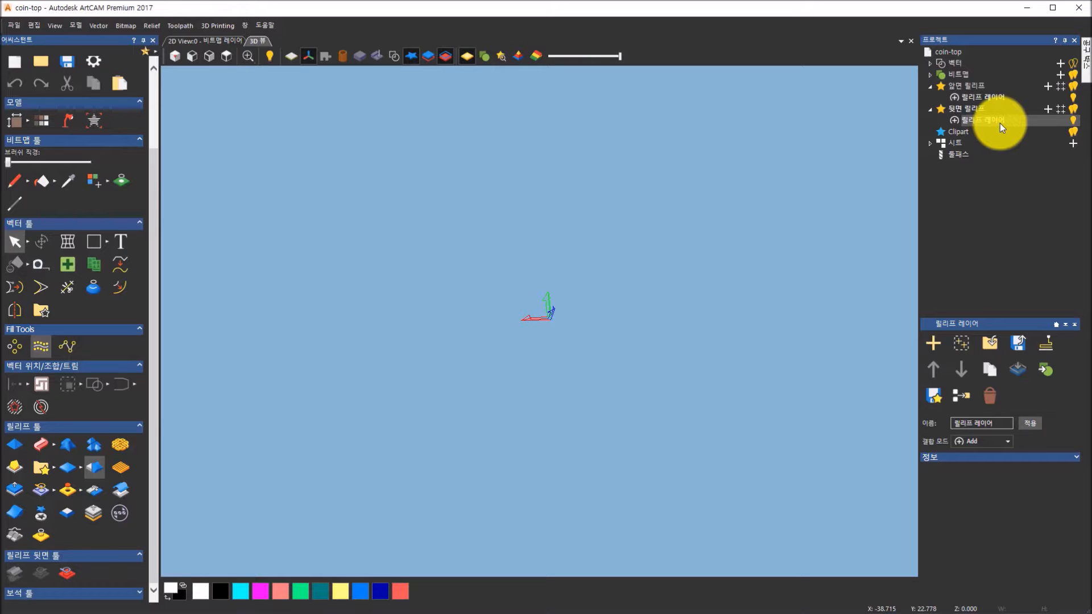
pyautogui.click(995, 342)
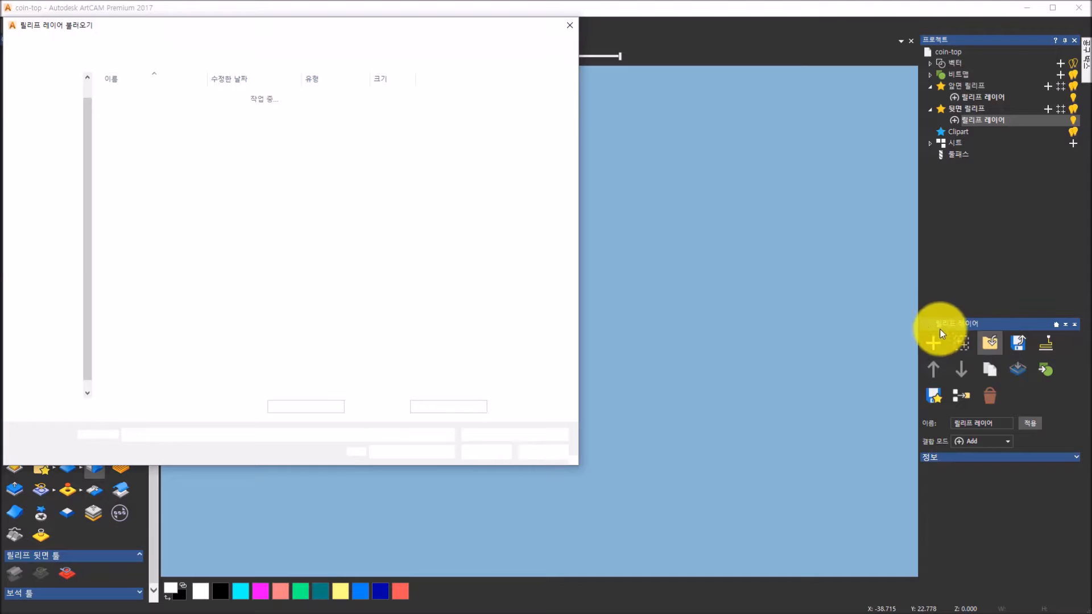
pyautogui.click(233, 108)
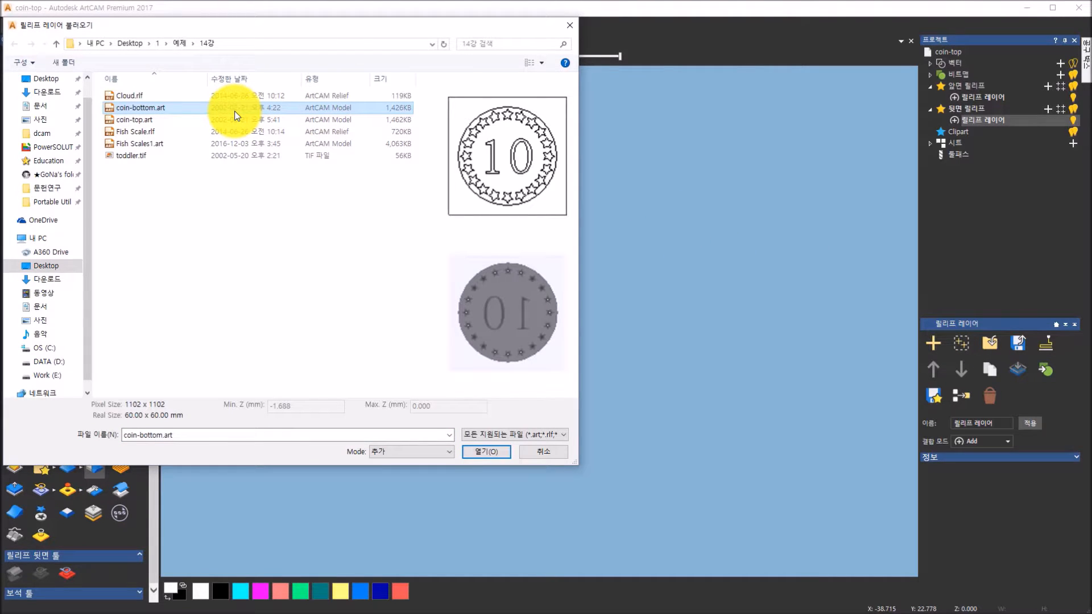
pyautogui.click(480, 453)
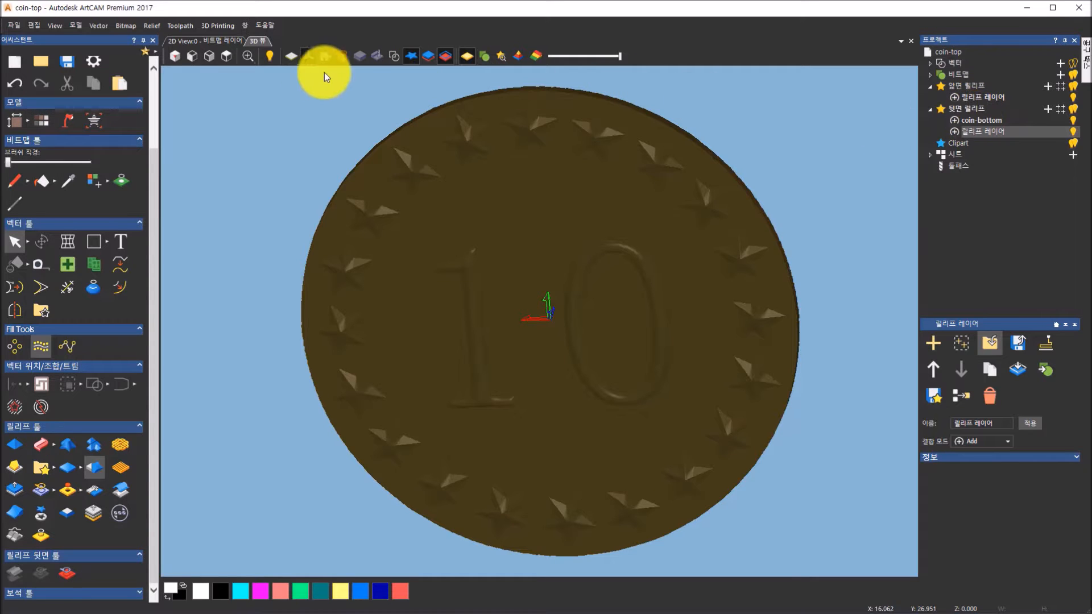
# - Inspect the back relief's surface and rim from an isometric view and a flatter angle
pyautogui.click(176, 55)
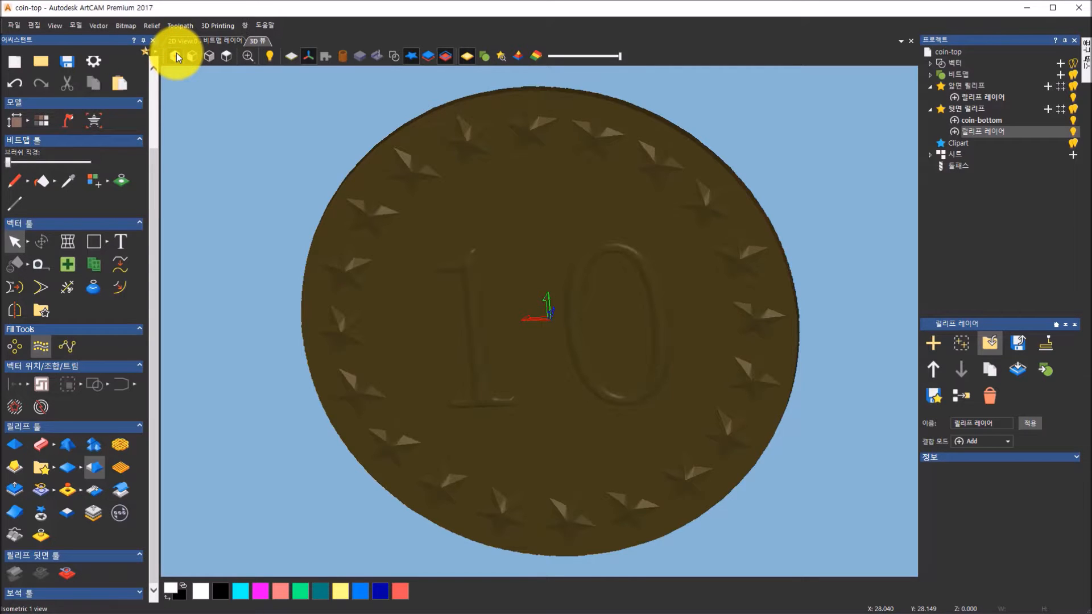
pyautogui.moveTo(515, 405); pyautogui.dragTo(514, 303)
pyautogui.scroll(3, 422, 132)
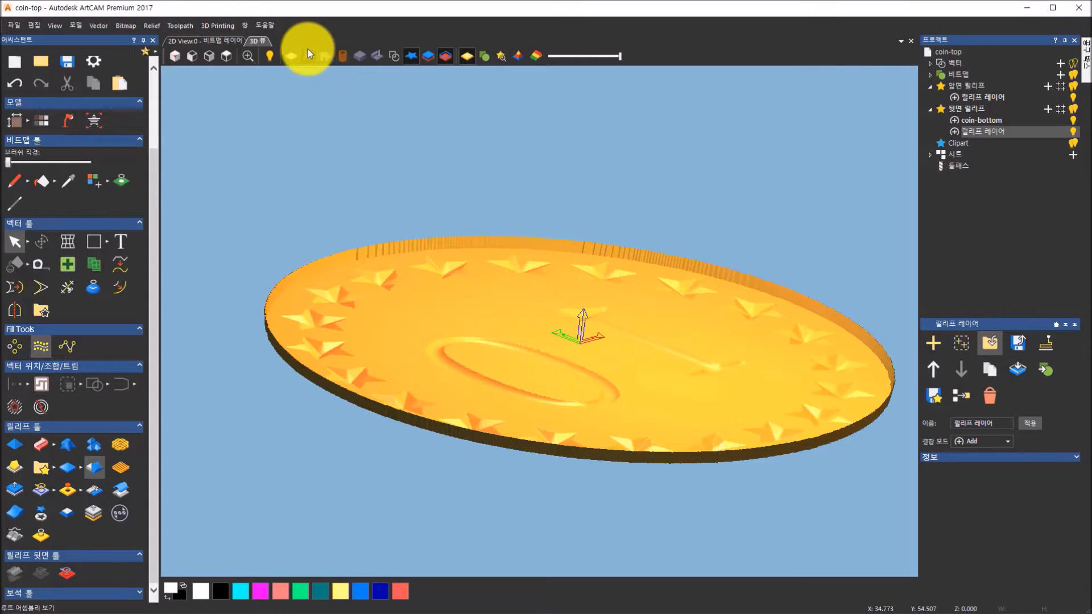
pyautogui.moveTo(578, 280); pyautogui.dragTo(489, 290)
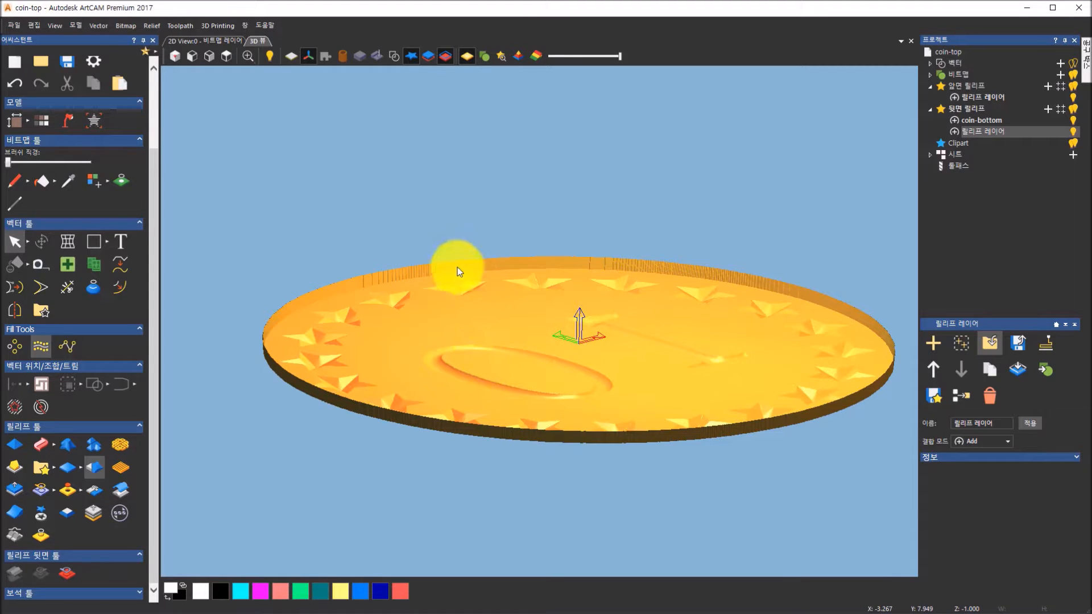
# - Display the front relief together with the back relief and inspect the coin from several angles
pyautogui.click(430, 59)
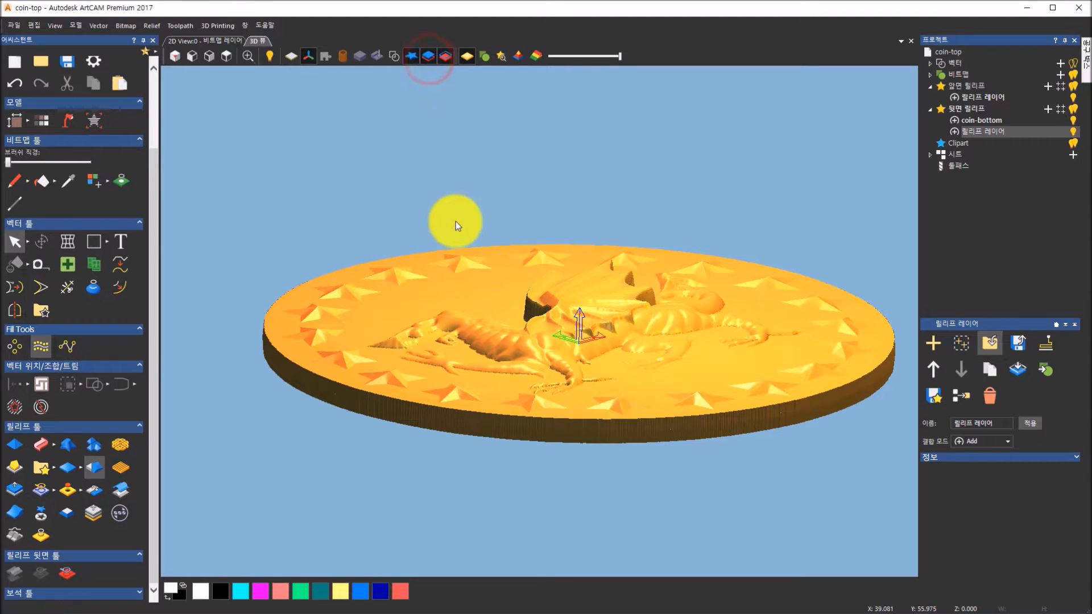
pyautogui.moveTo(490, 214); pyautogui.dragTo(699, 306)
pyautogui.moveTo(275, 310); pyautogui.dragTo(223, 175)
pyautogui.moveTo(640, 263); pyautogui.dragTo(656, 309)
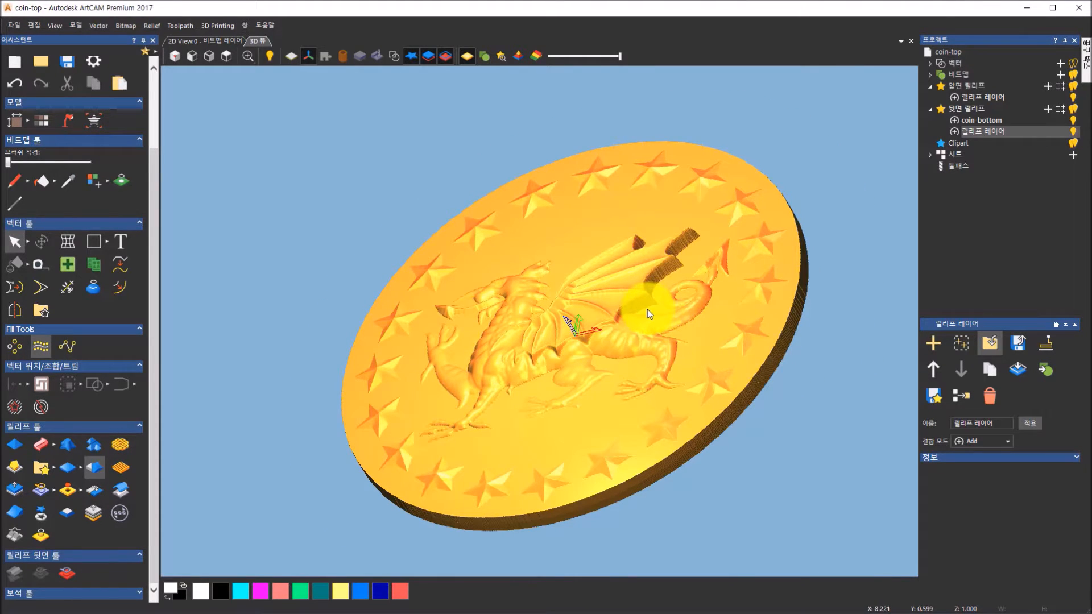
# - Create the coin's triangle mesh with the Close with back relief option
pyautogui.click(120, 516)
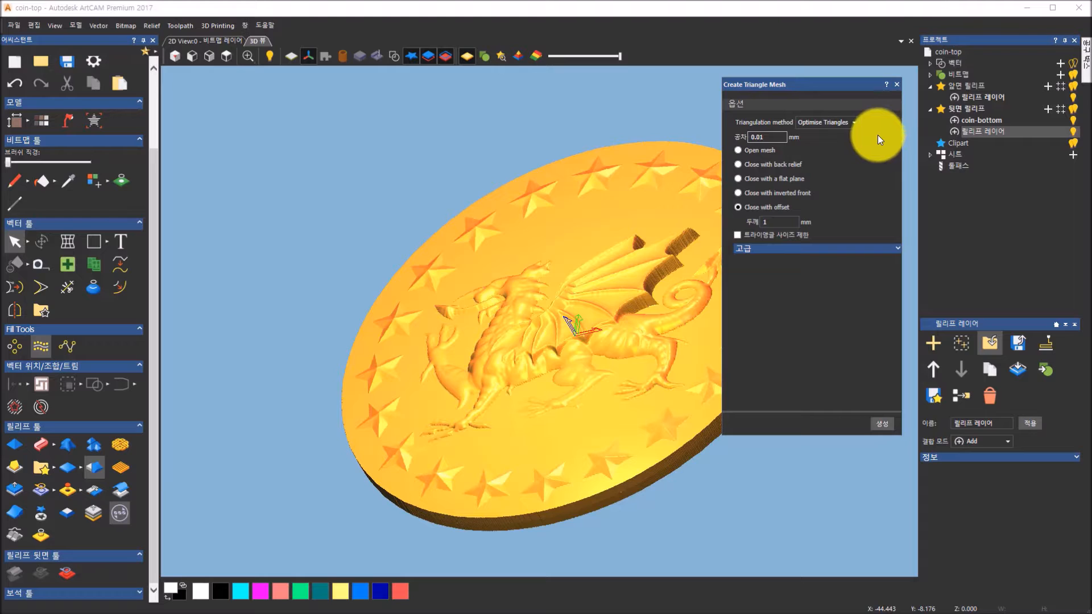
pyautogui.click(737, 165)
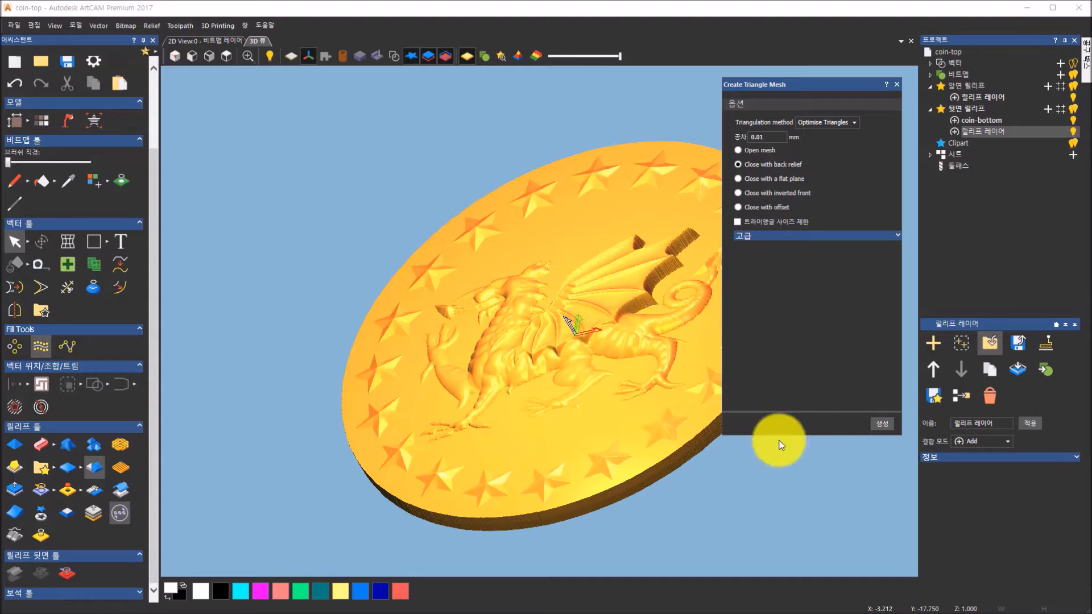
pyautogui.click(876, 424)
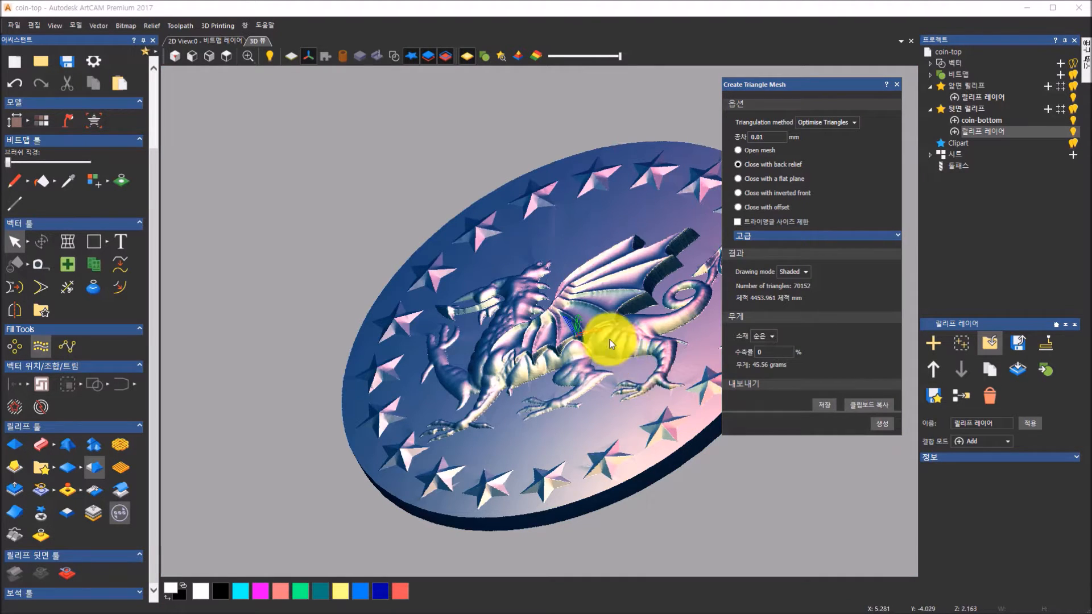
# - Export the mesh as a binary STL file named 동전 in the 13강 folder, and leave the triangle mesh tool
pyautogui.click(825, 403)
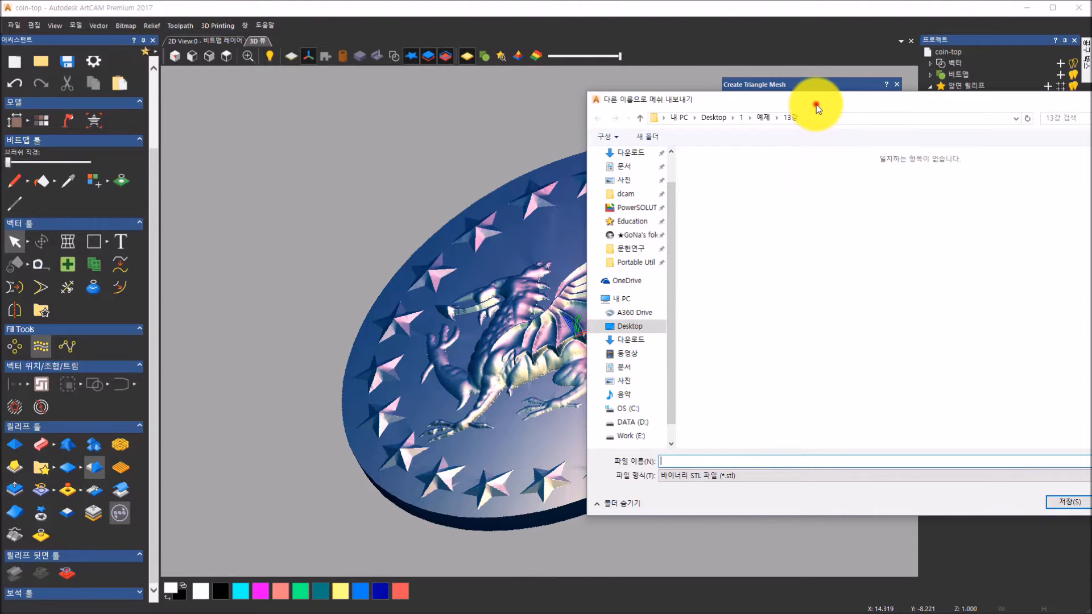
pyautogui.moveTo(817, 108); pyautogui.dragTo(586, 110)
pyautogui.click(816, 482)
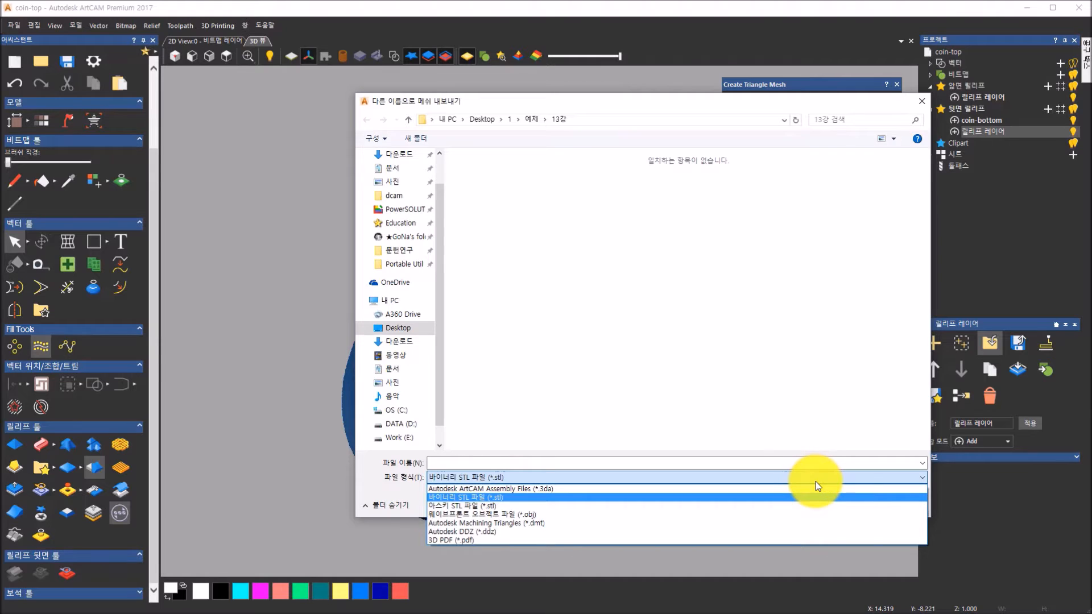
pyautogui.click(816, 482)
pyautogui.click(513, 466)
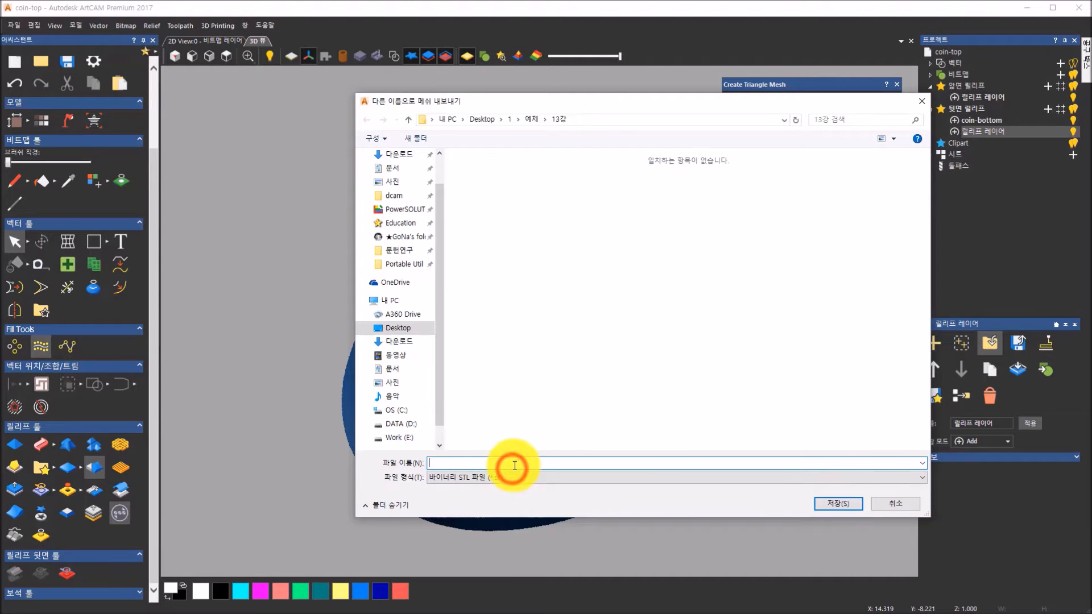
pyautogui.write('동전')
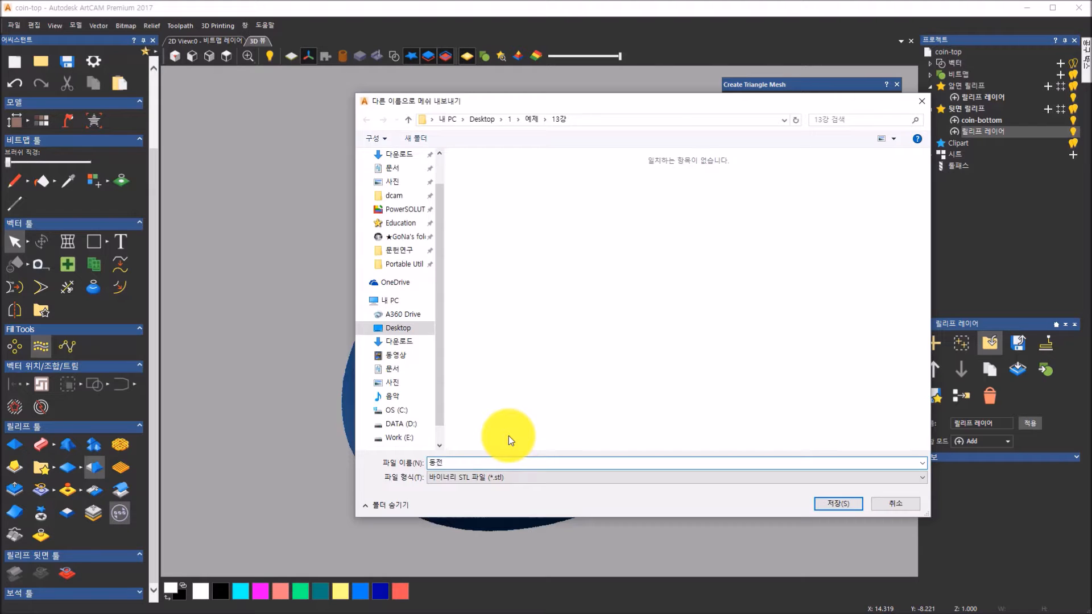
pyautogui.click(845, 501)
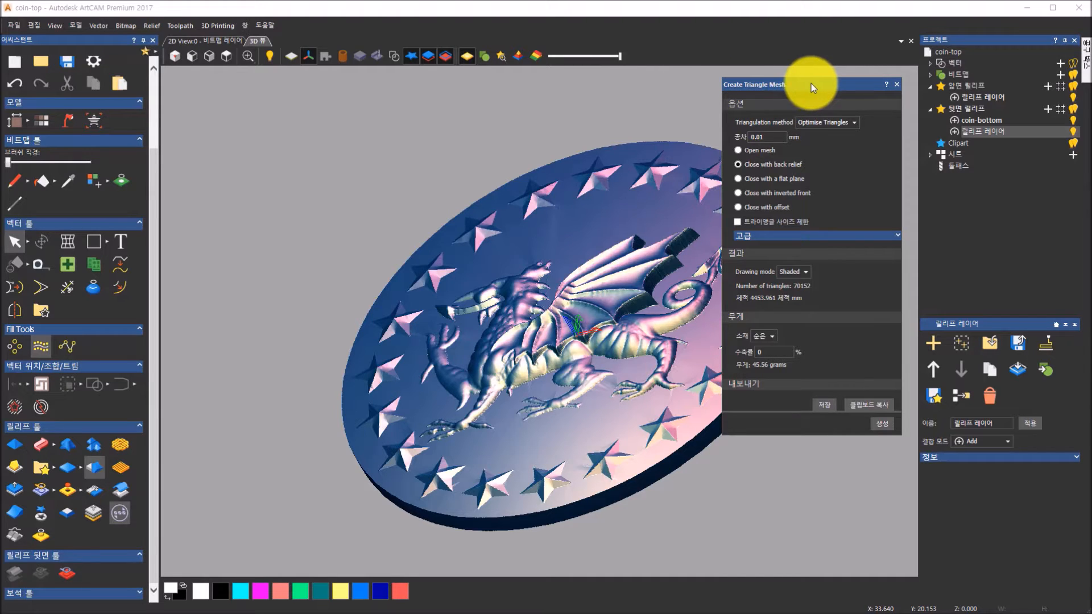
pyautogui.click(897, 85)
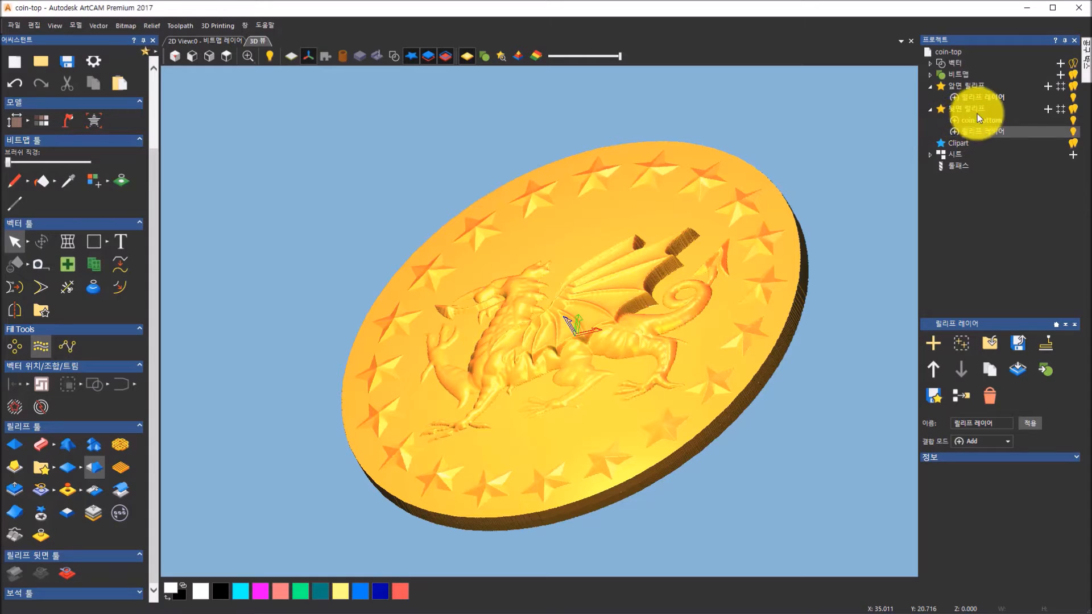
# - Hide all relief layers of the front and back reliefs
pyautogui.click(1075, 87)
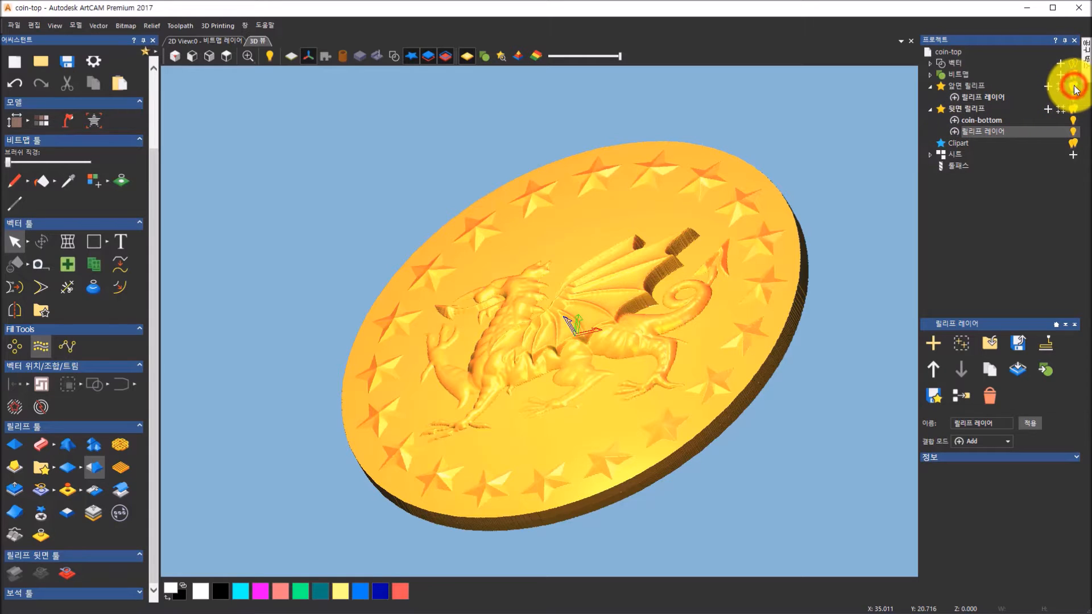
pyautogui.click(1074, 121)
pyautogui.click(1074, 131)
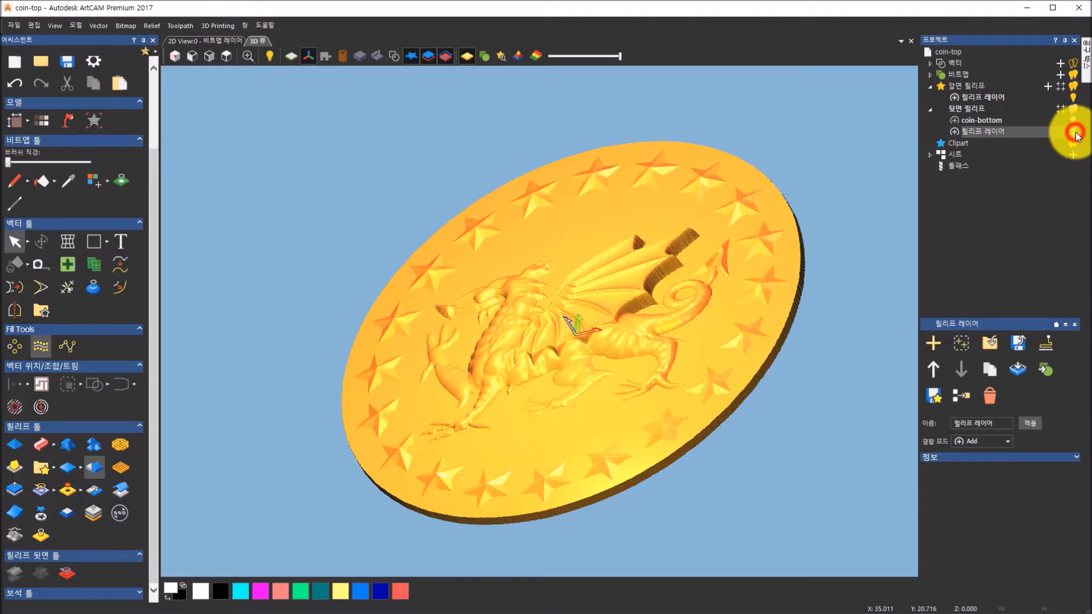
pyautogui.click(1077, 100)
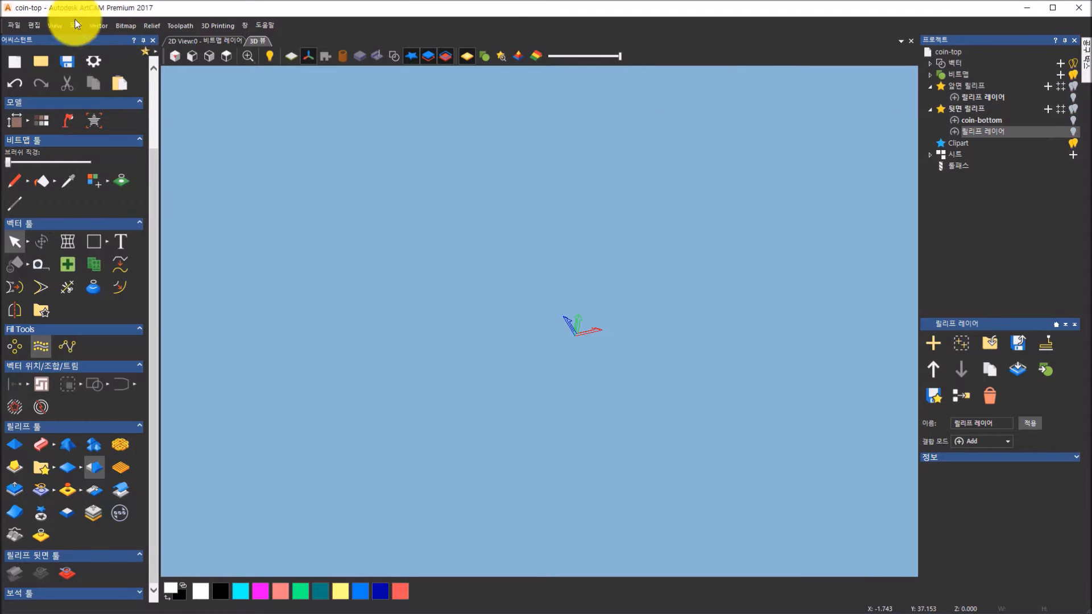
# - Open 동전.stl from the 13강 folder for import as a 3D model, and turn the view to the coin's dragon side
pyautogui.click(152, 25)
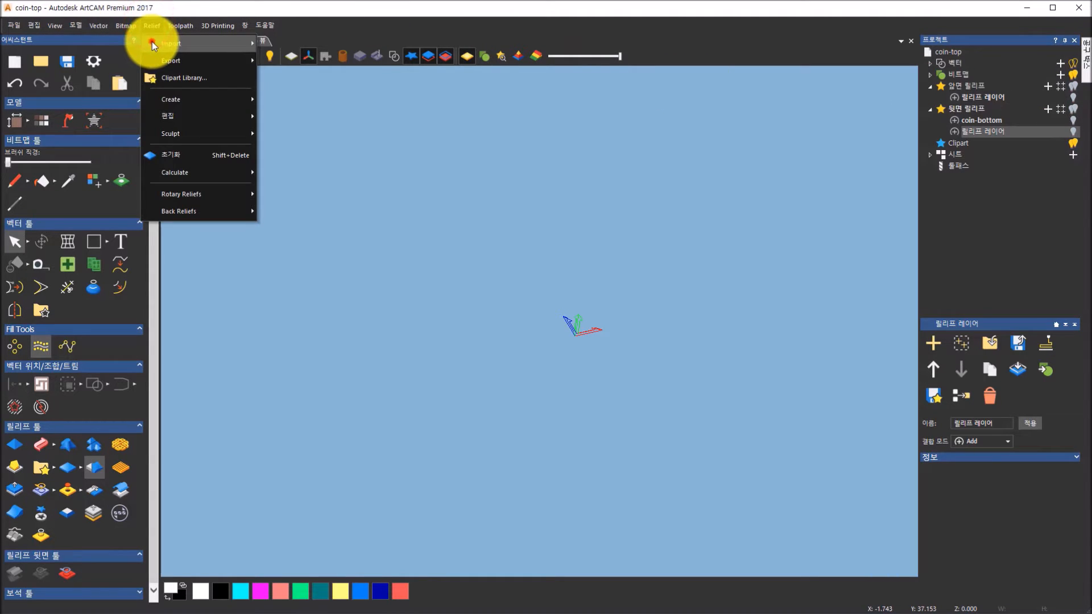
pyautogui.click(152, 42)
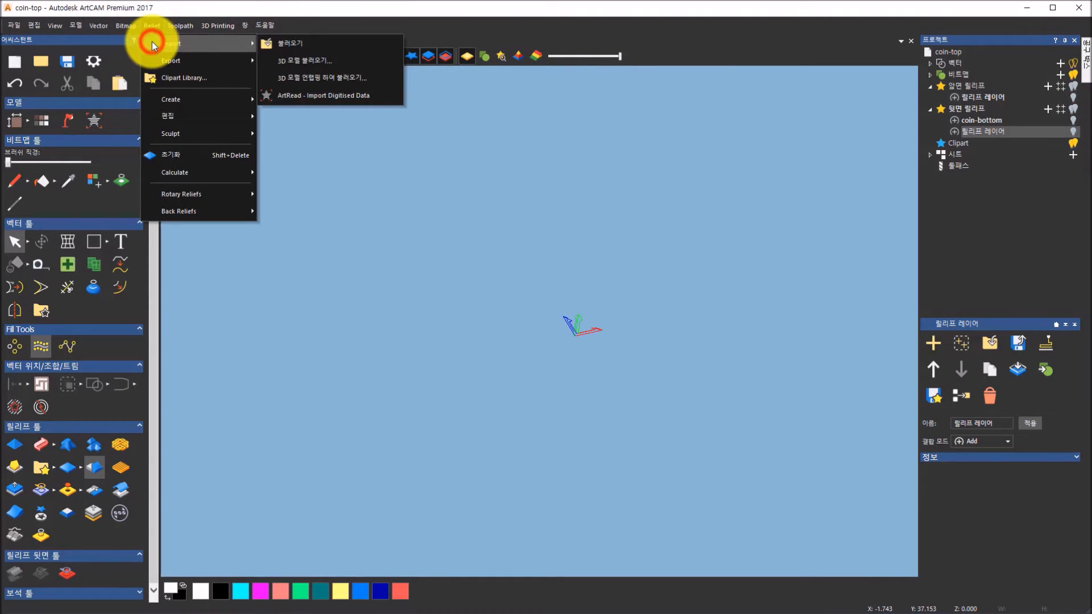
pyautogui.click(306, 59)
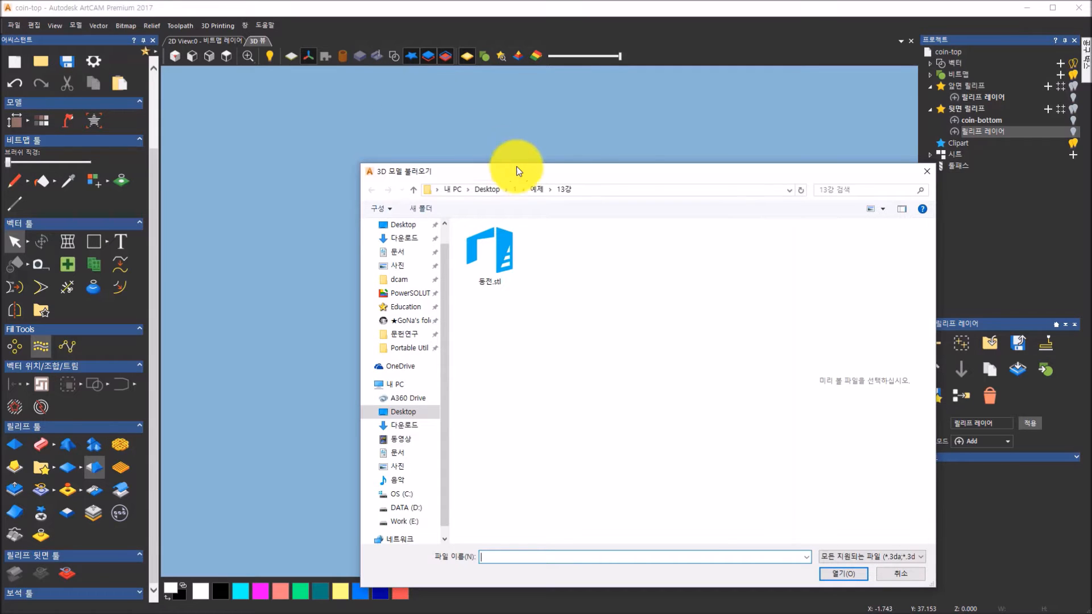
pyautogui.moveTo(521, 172); pyautogui.dragTo(471, 139)
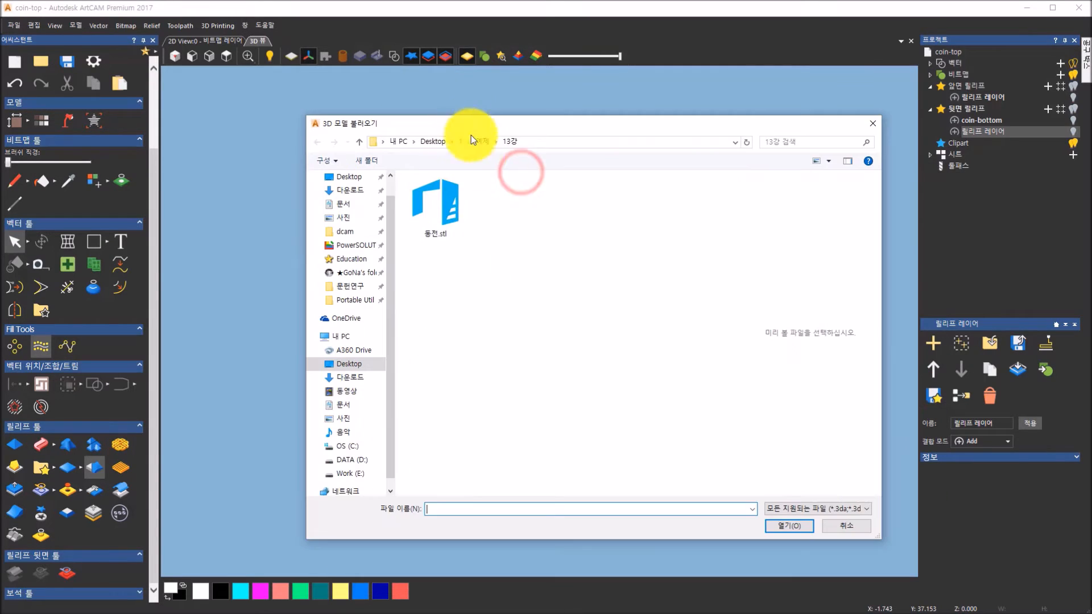
pyautogui.click(445, 206)
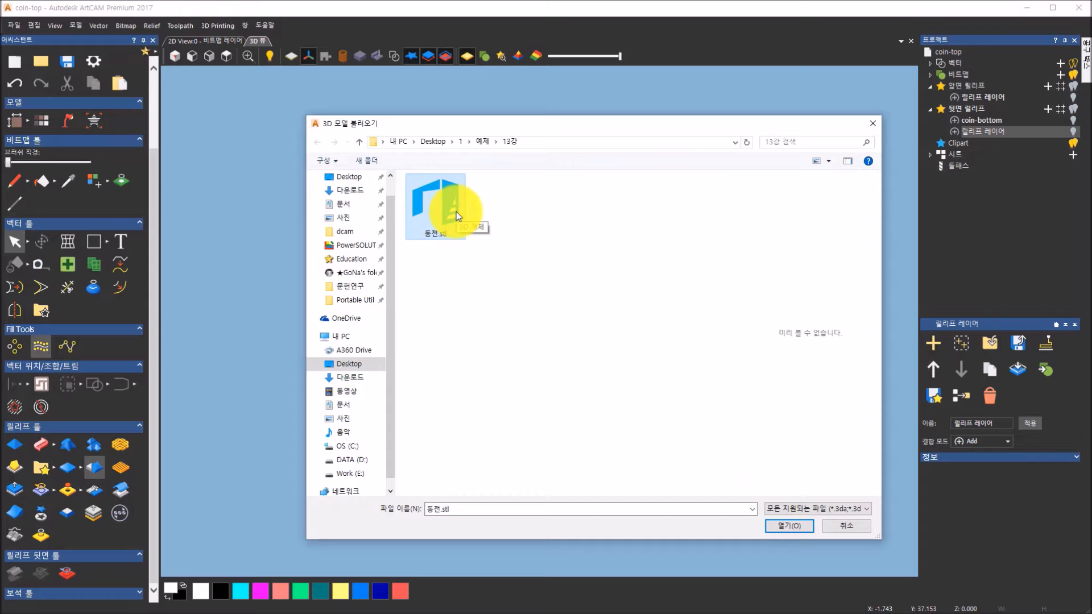
pyautogui.click(790, 527)
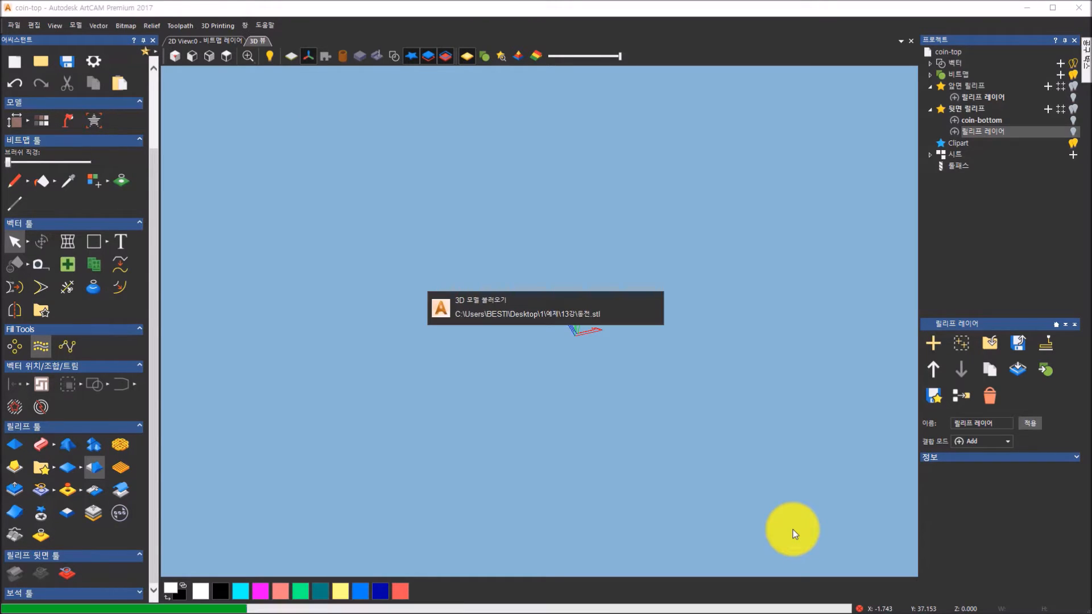
pyautogui.moveTo(583, 209); pyautogui.dragTo(862, 207)
pyautogui.moveTo(446, 333); pyautogui.dragTo(373, 231)
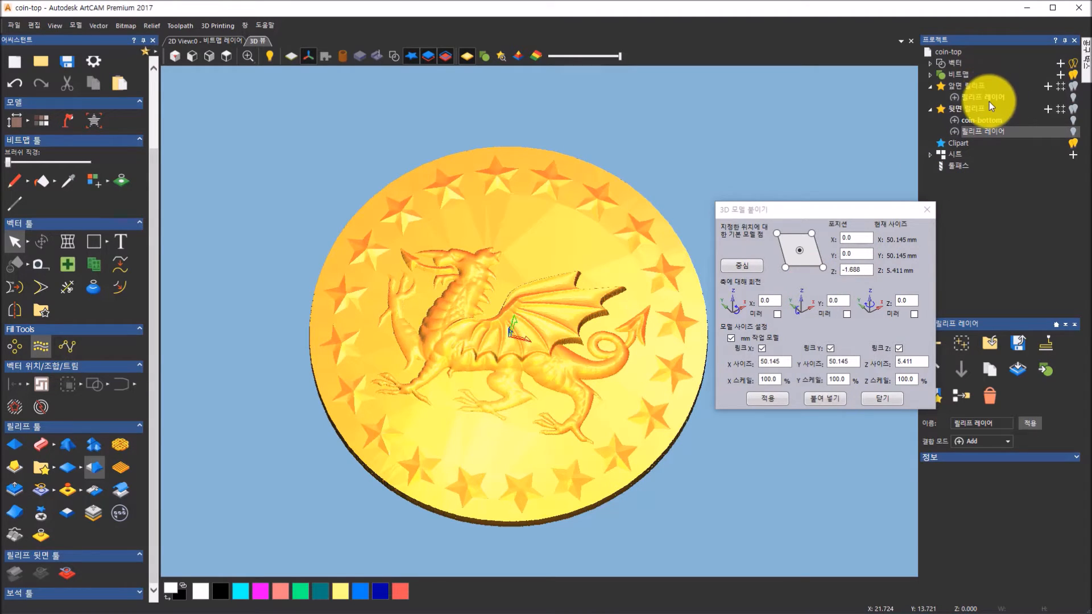
# - Add a new relief layer under the front relief, make it active, and turn on the zero plane display
pyautogui.click(975, 87)
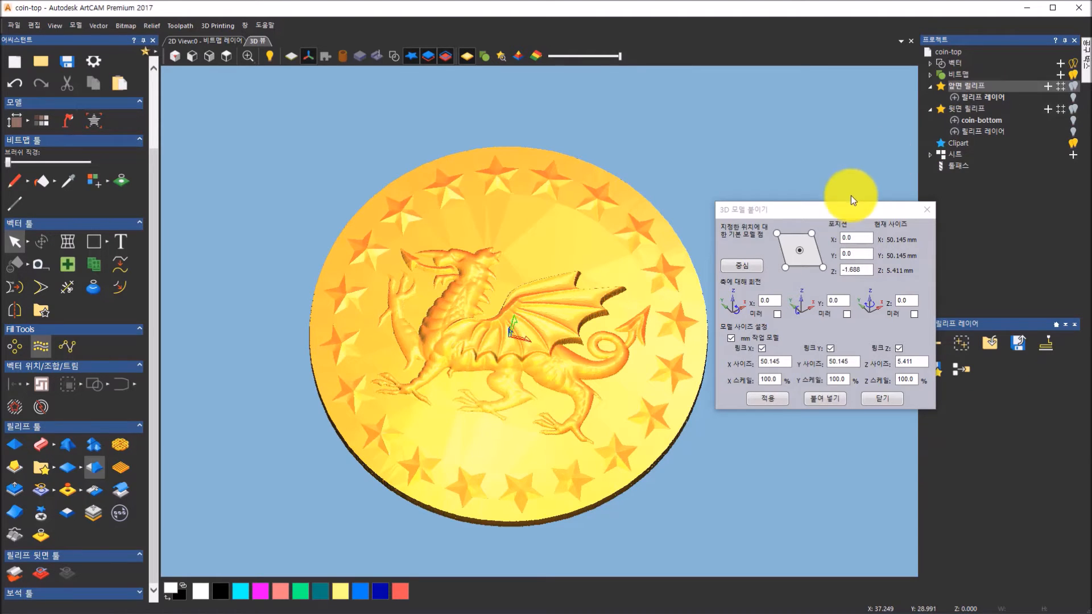
pyautogui.moveTo(841, 209); pyautogui.dragTo(766, 109)
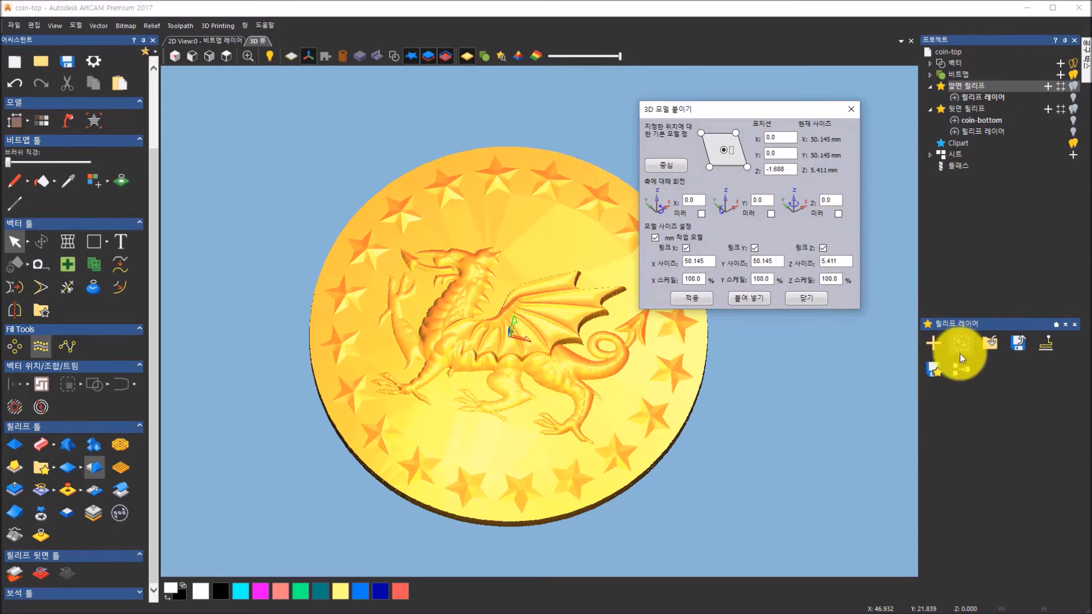
pyautogui.click(933, 344)
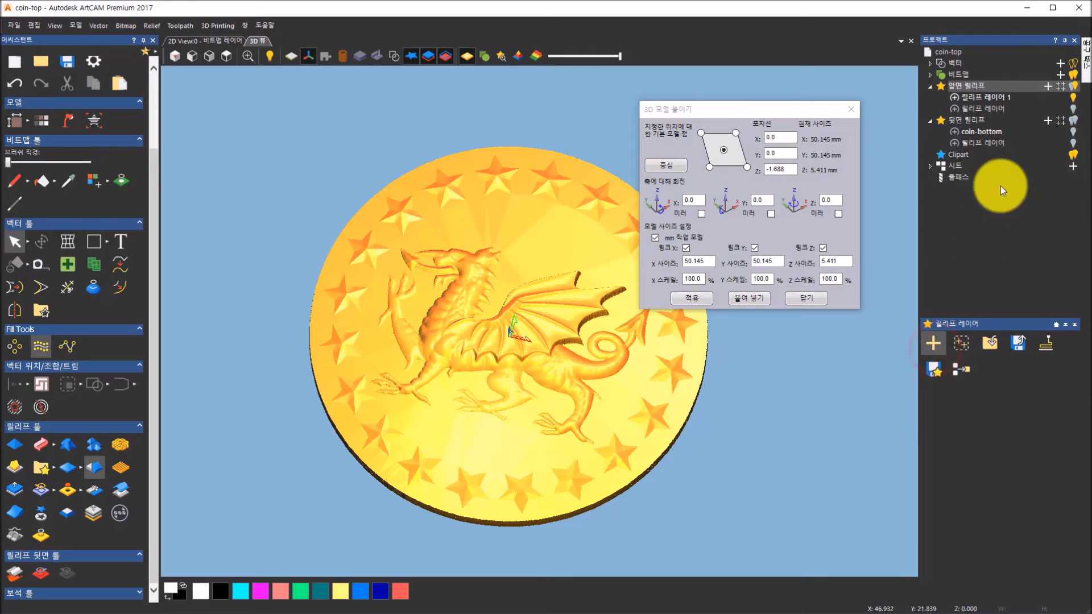
pyautogui.click(998, 97)
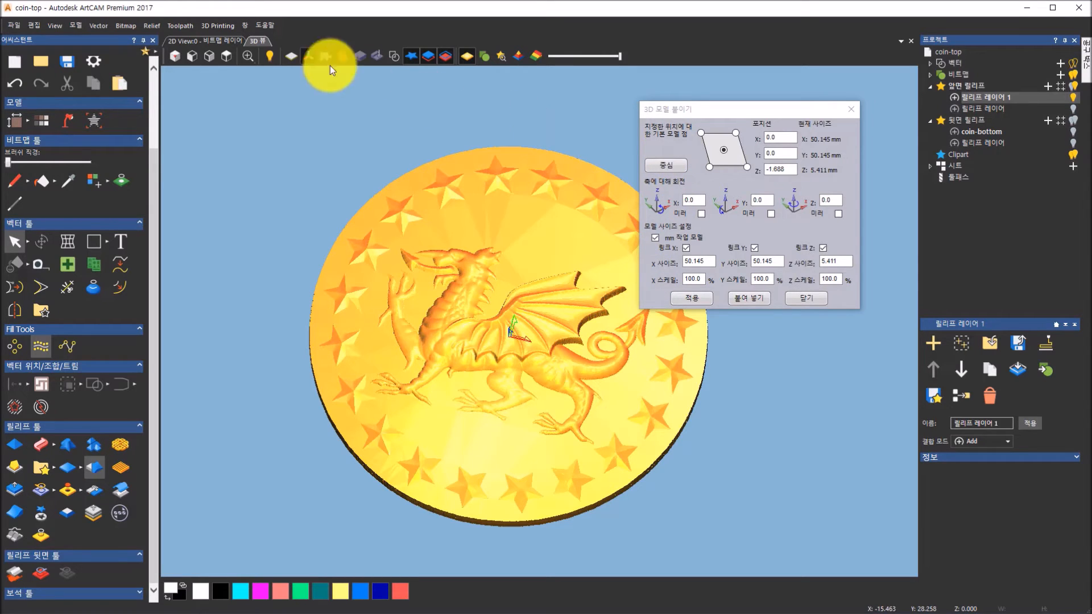
pyautogui.click(293, 54)
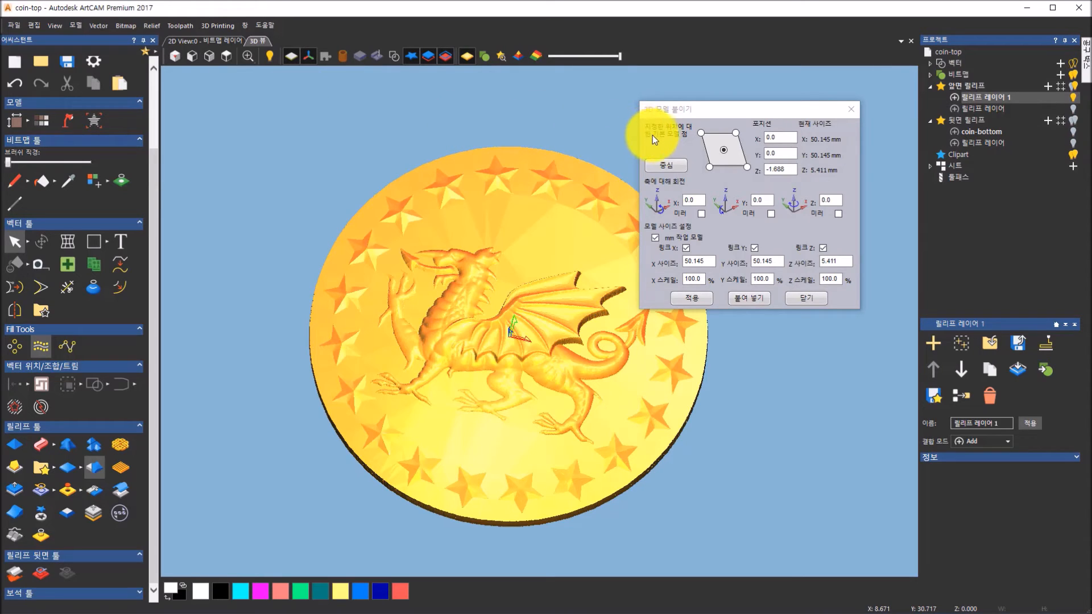
# - Centre the imported coin model at position 0 with no rotation about any axis, and paste it into the active front relief layer
pyautogui.click(668, 165)
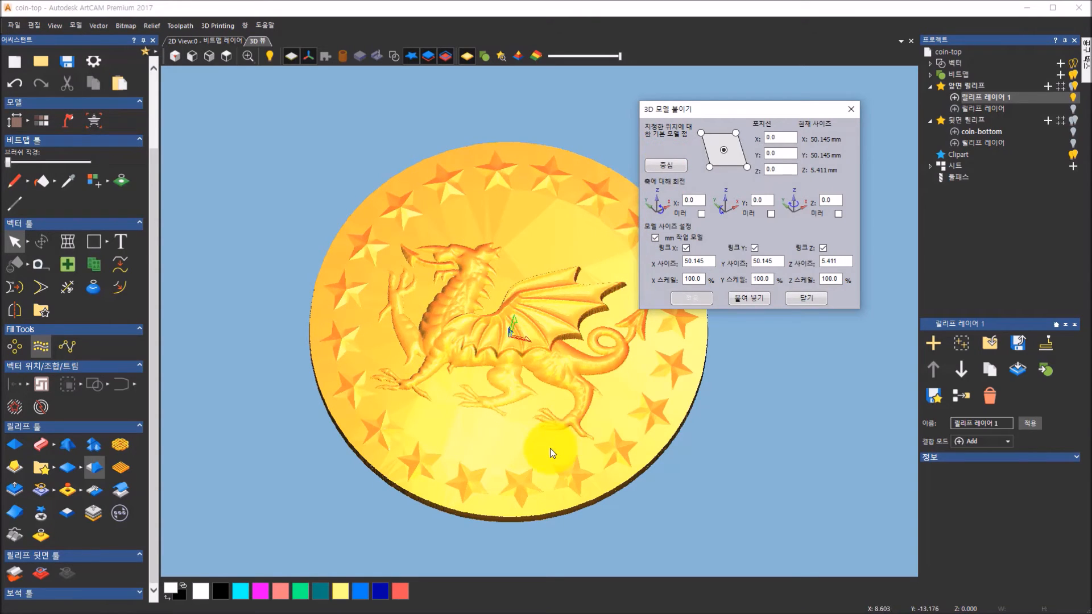
pyautogui.click(694, 199)
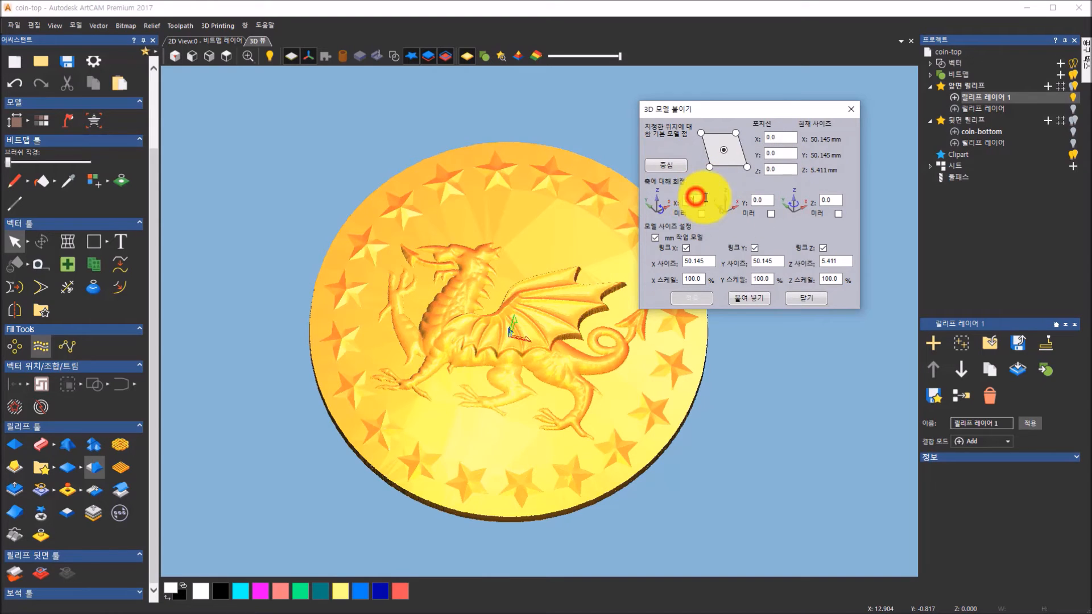
pyautogui.click(761, 200)
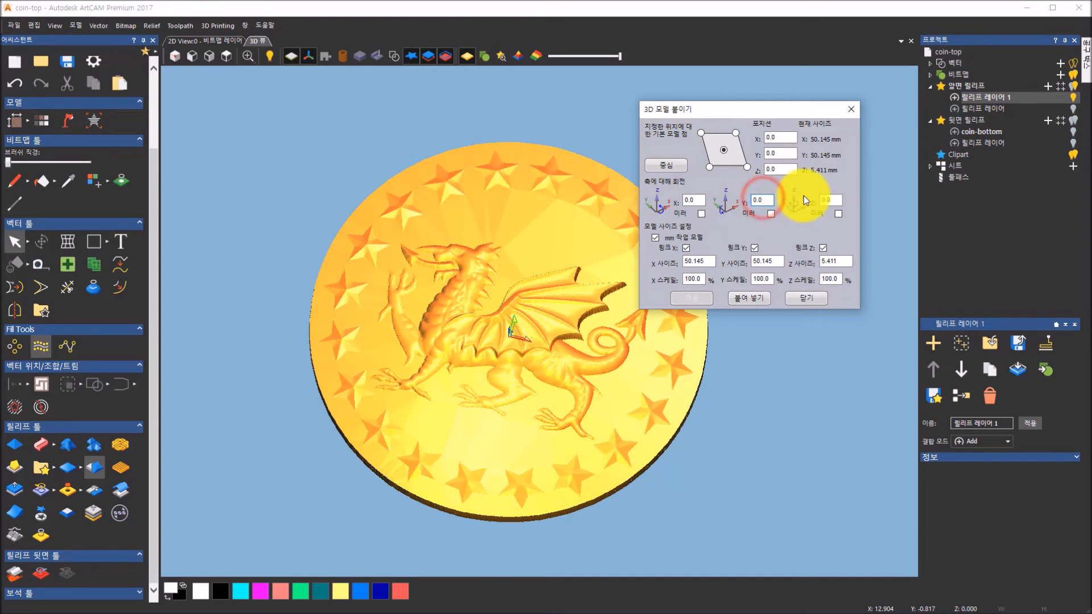
pyautogui.click(830, 198)
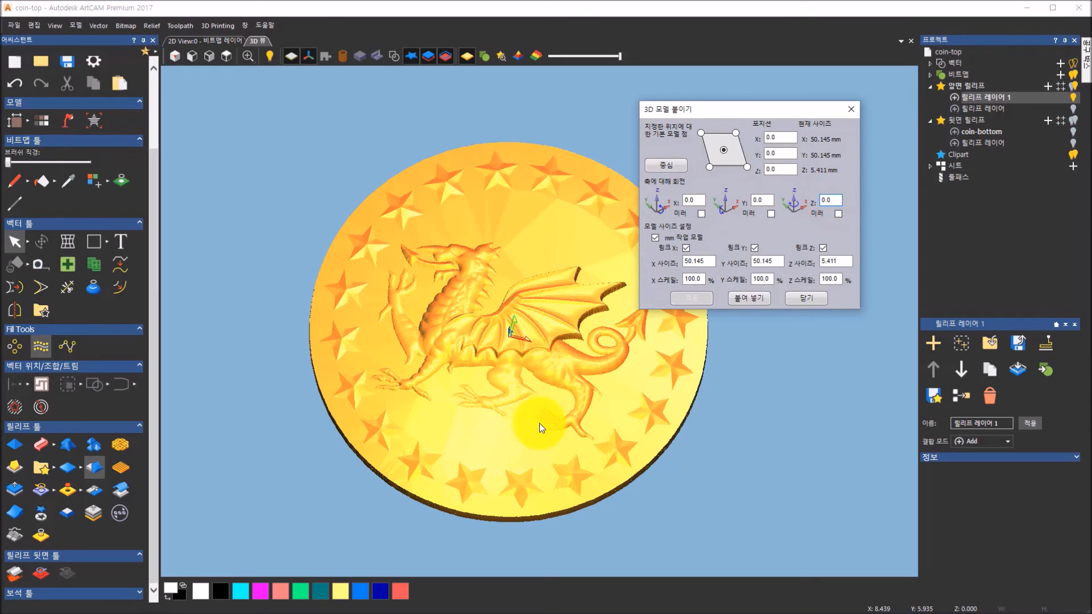
pyautogui.click(695, 199)
pyautogui.click(766, 200)
pyautogui.click(835, 201)
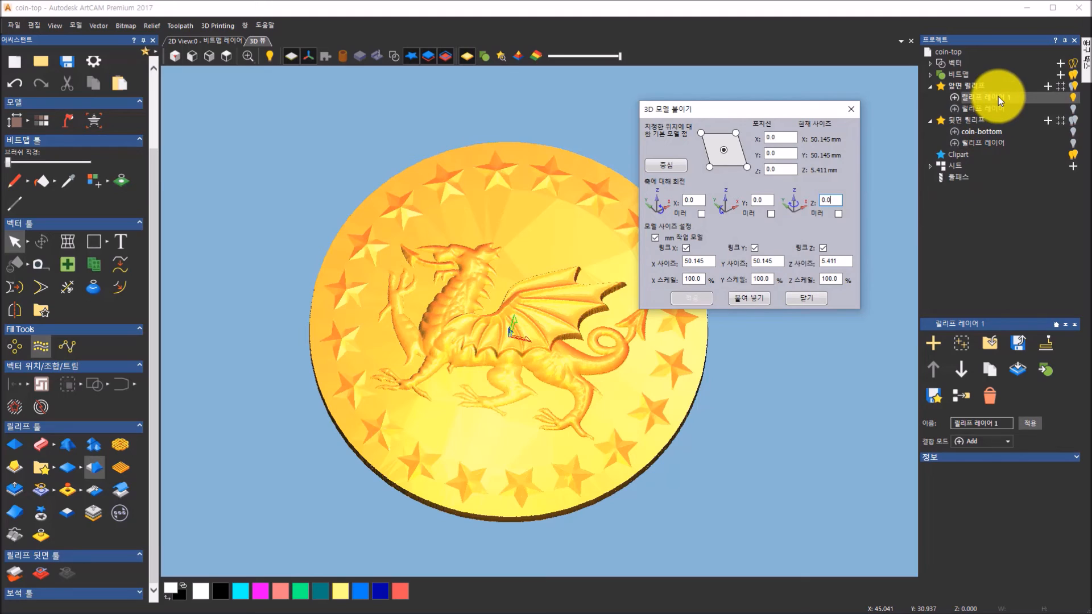
pyautogui.click(754, 303)
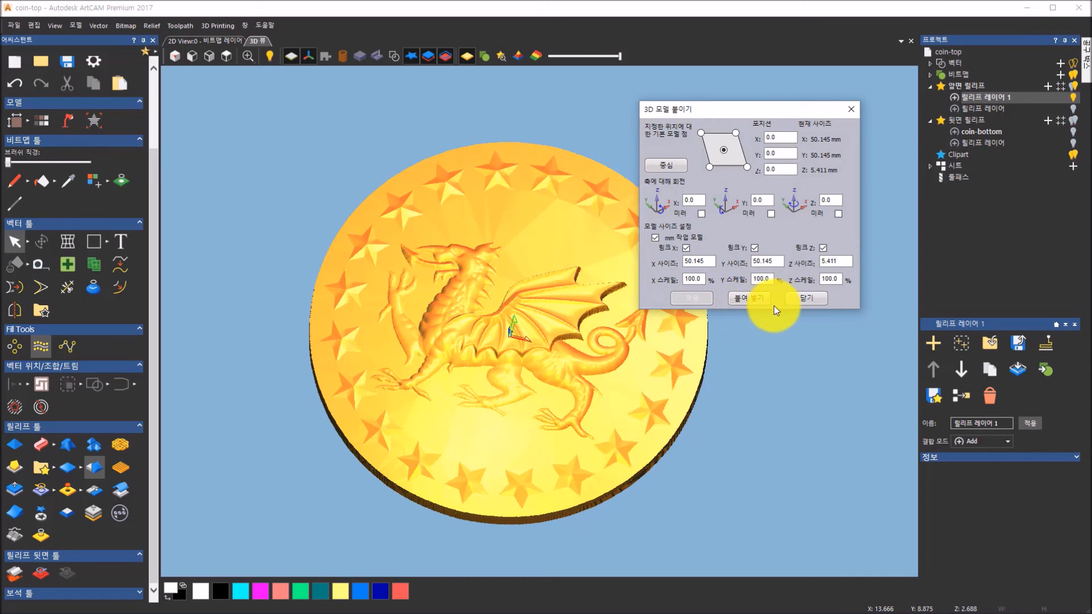
pyautogui.click(805, 299)
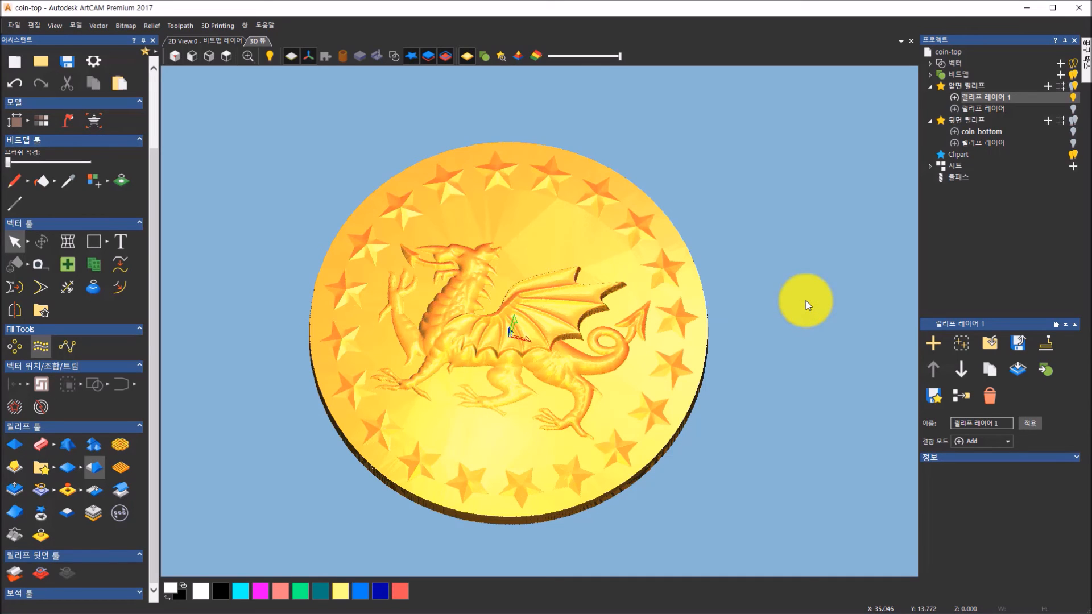
# - Add a new relief layer under the back relief
pyautogui.moveTo(579, 543); pyautogui.dragTo(351, 227)
pyautogui.moveTo(761, 419); pyautogui.dragTo(518, 354)
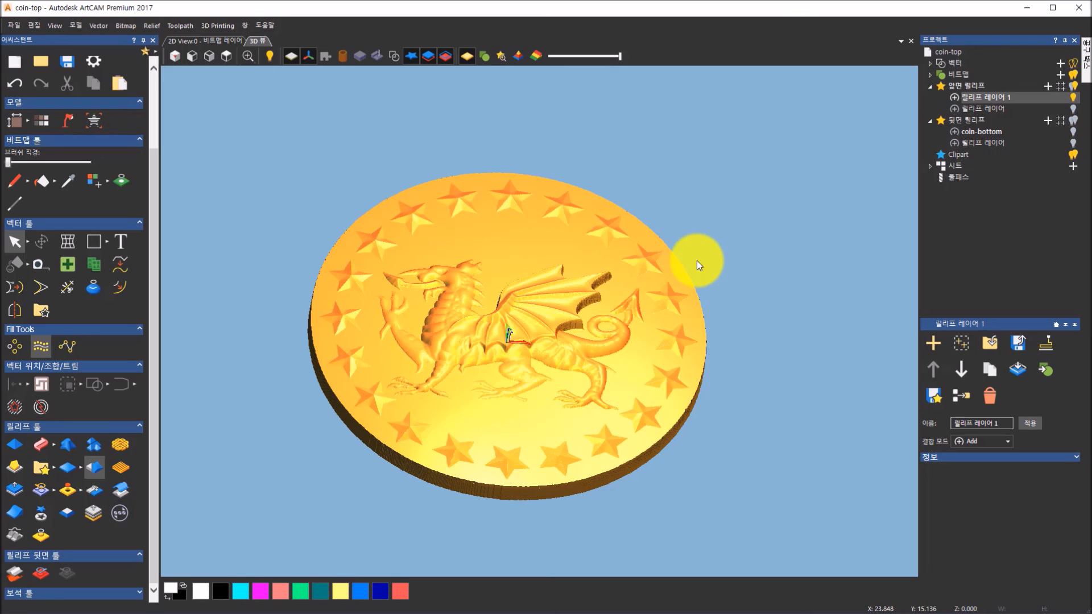
pyautogui.click(964, 119)
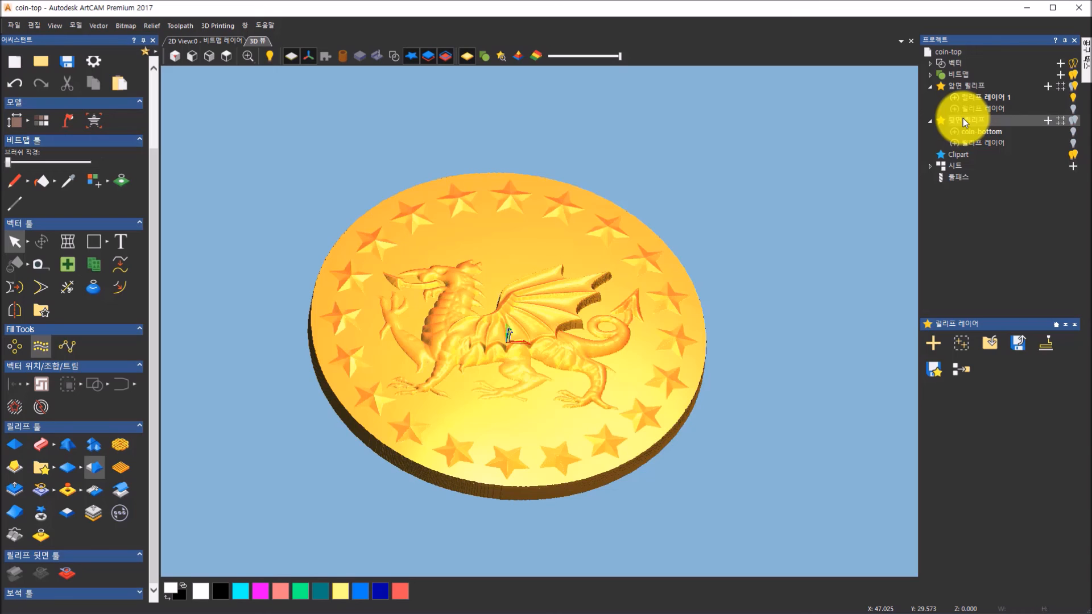
pyautogui.click(933, 343)
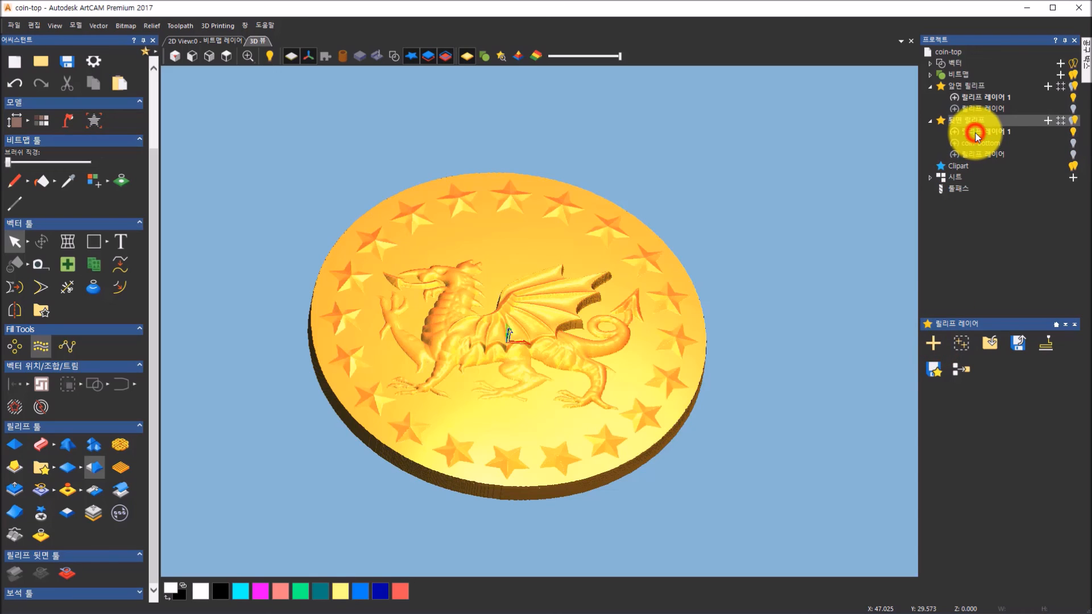